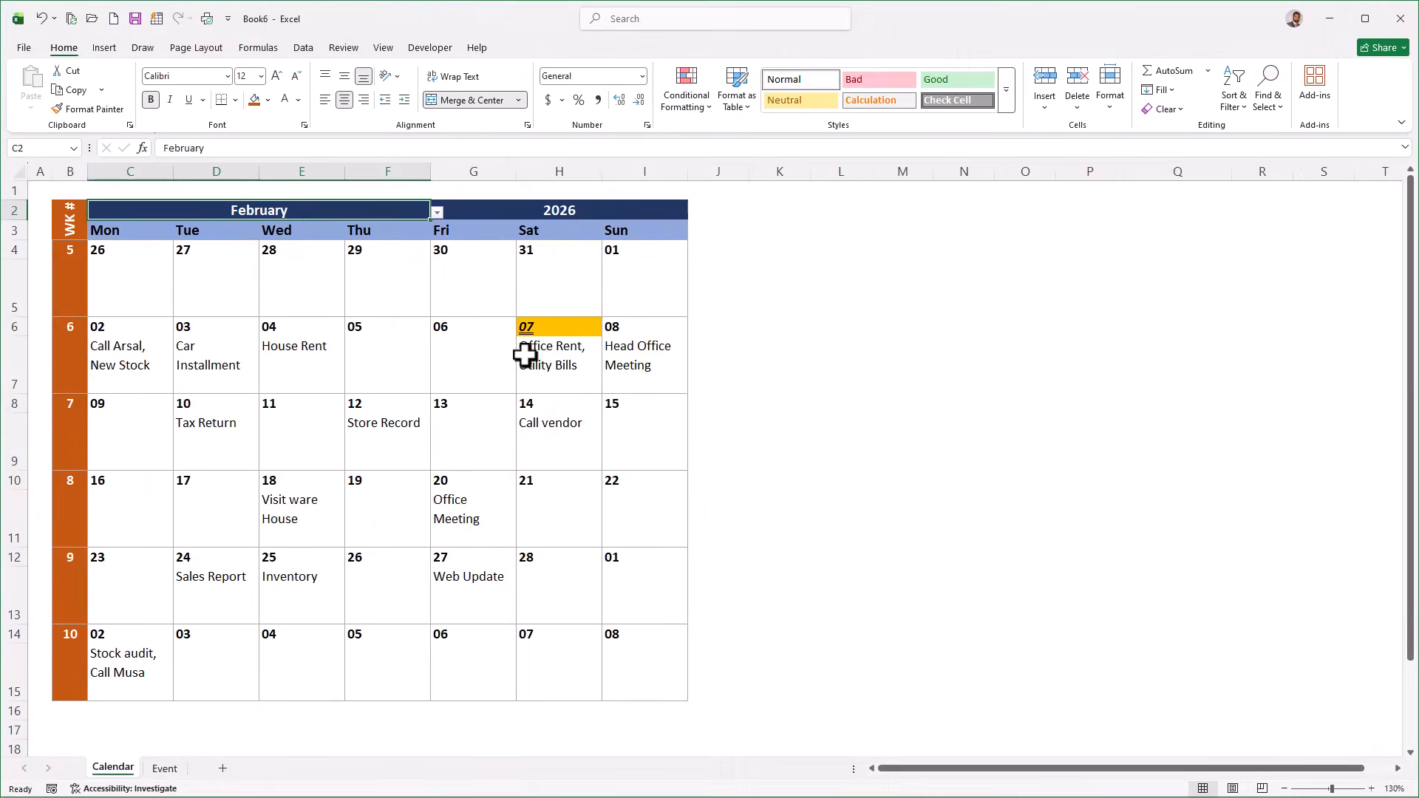
Change the calendar's month to March.
left_click(604, 212)
left_click(694, 212)
left_click(473, 264)
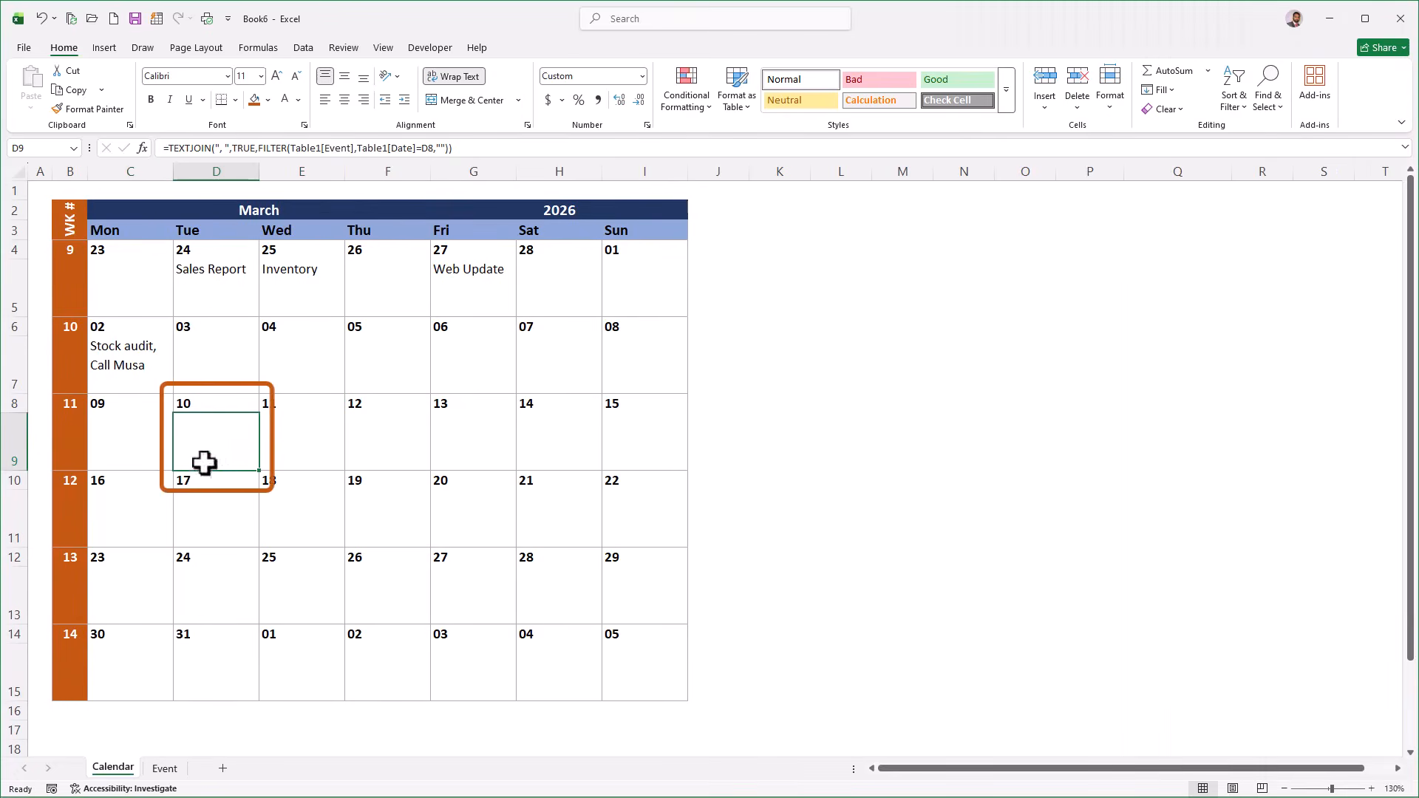
Add Office Rent and Utility Bills, both dated 10 March, to the Event sheet's table and return to the Calendar sheet.
left_click(165, 768)
type("3-10")
key("Tab")
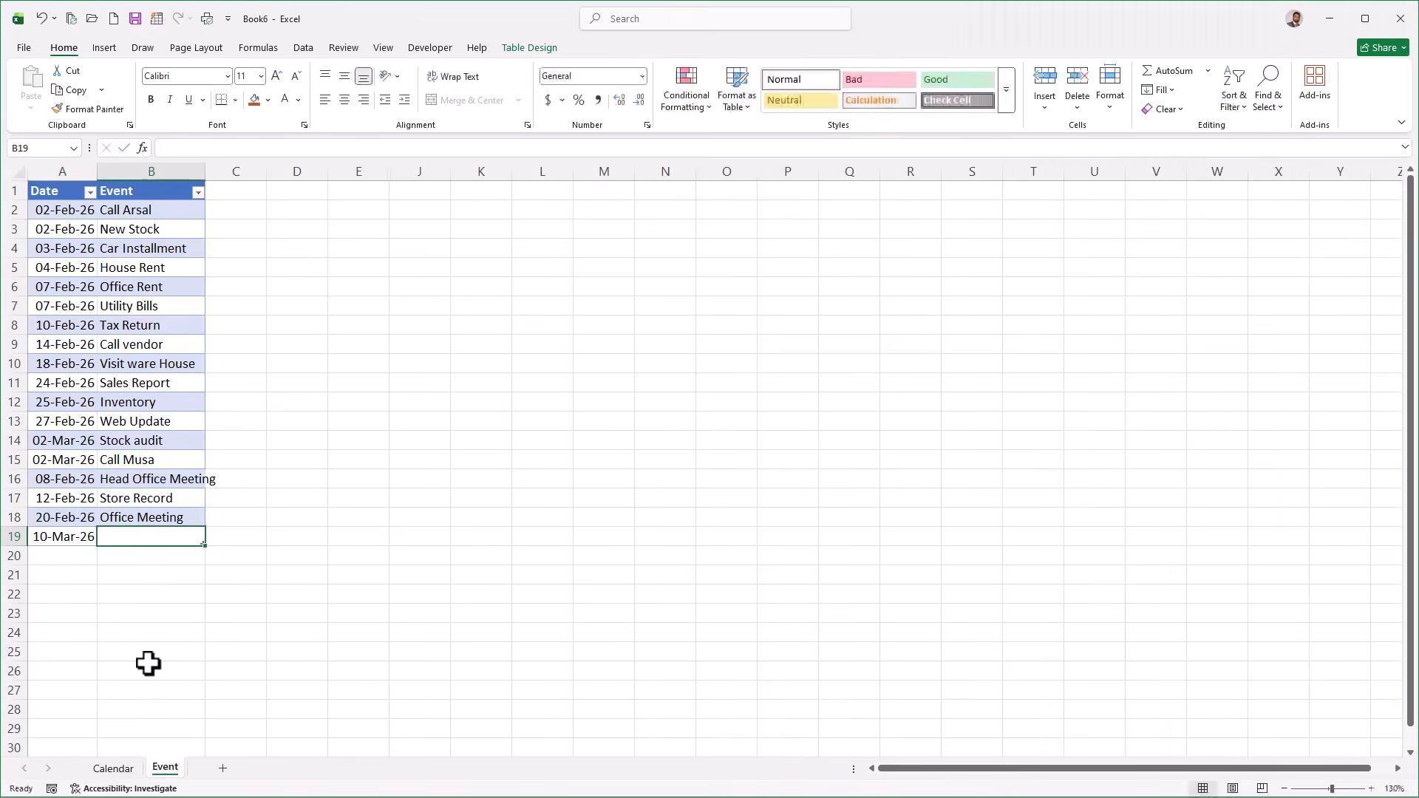
type("Office Rent")
key("Return")
type("3-103")
key("Tab")
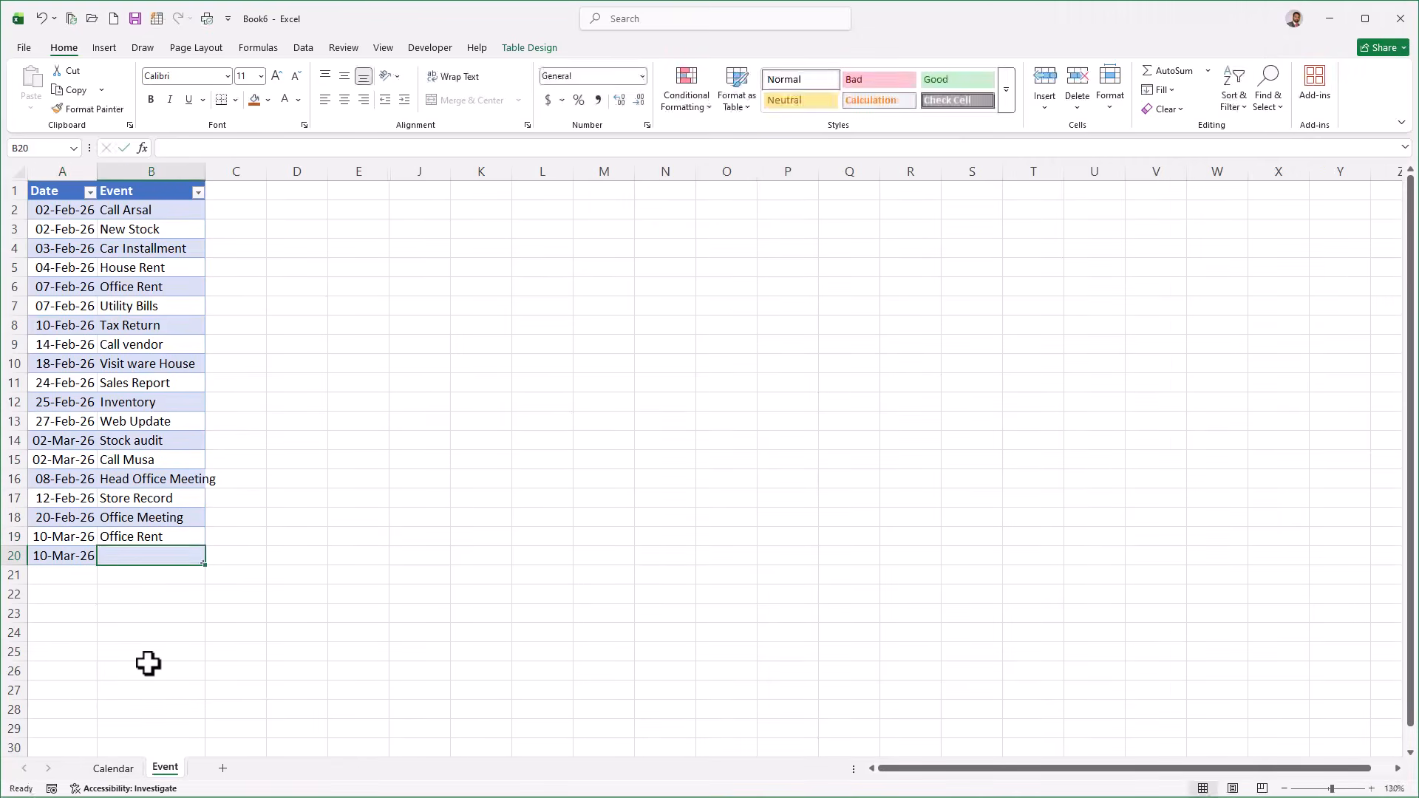
type("Utility Bills")
key("Return")
left_click(113, 768)
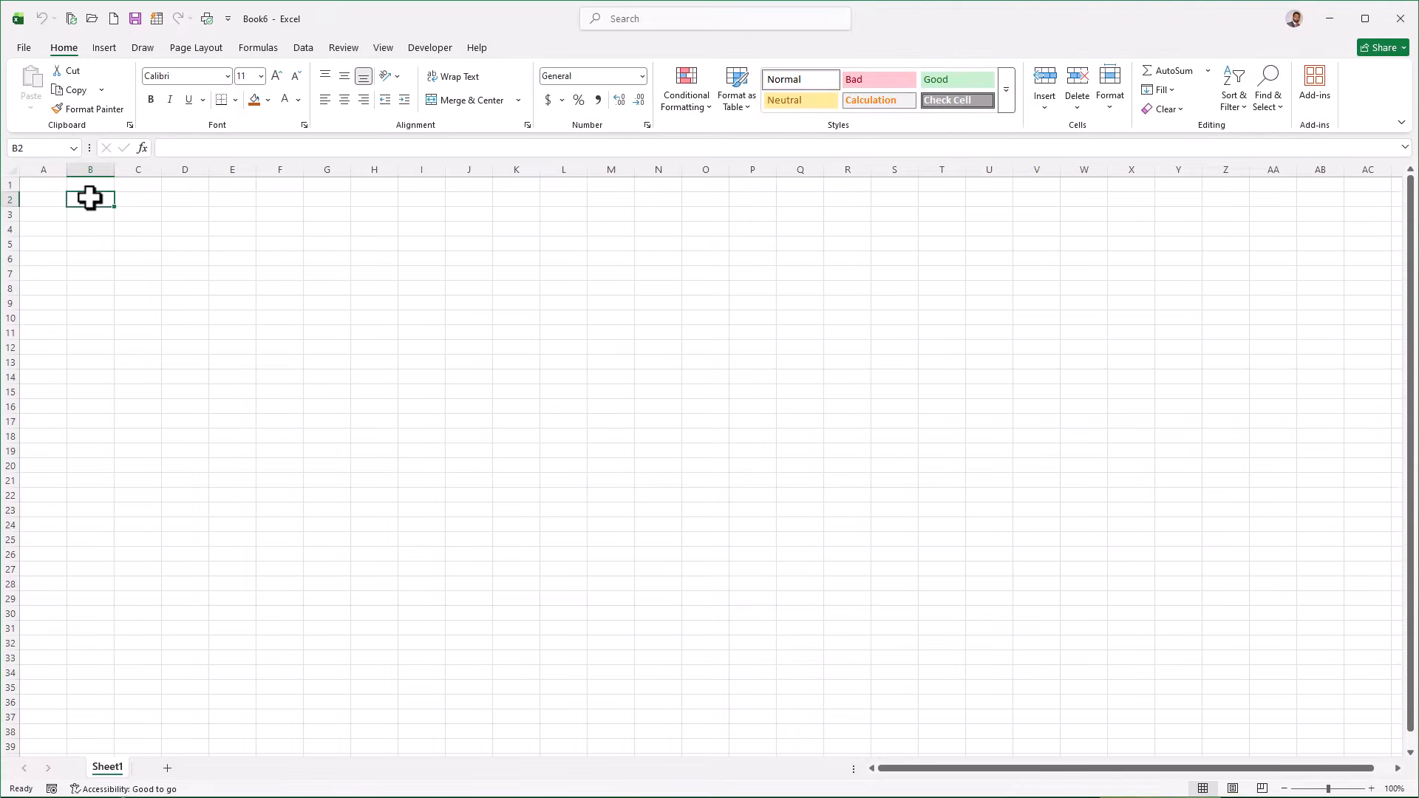
Enter February as the month in B2 and 2026 as the year in F2.
type("February")
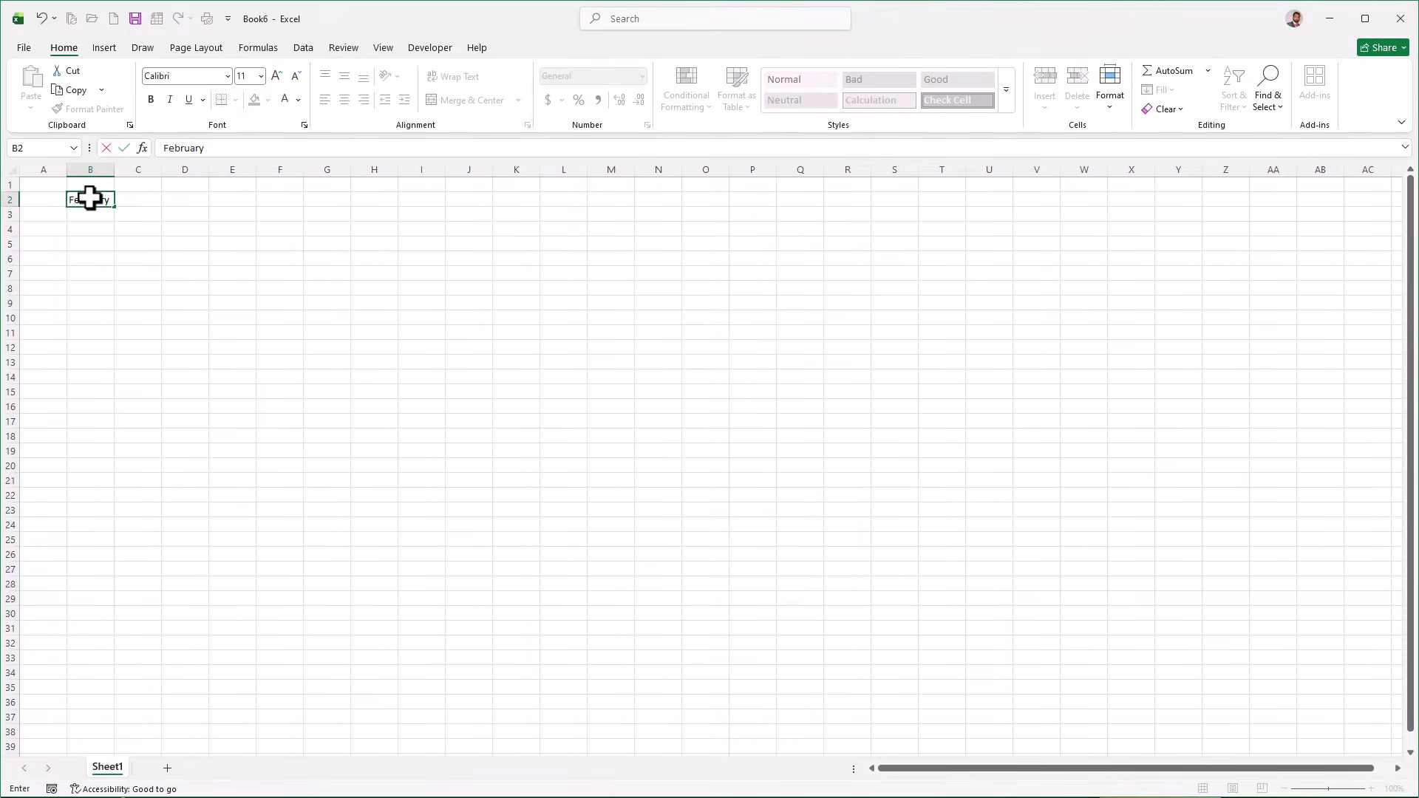
key("Right")
key("Right")
key("Right")
key("Right")
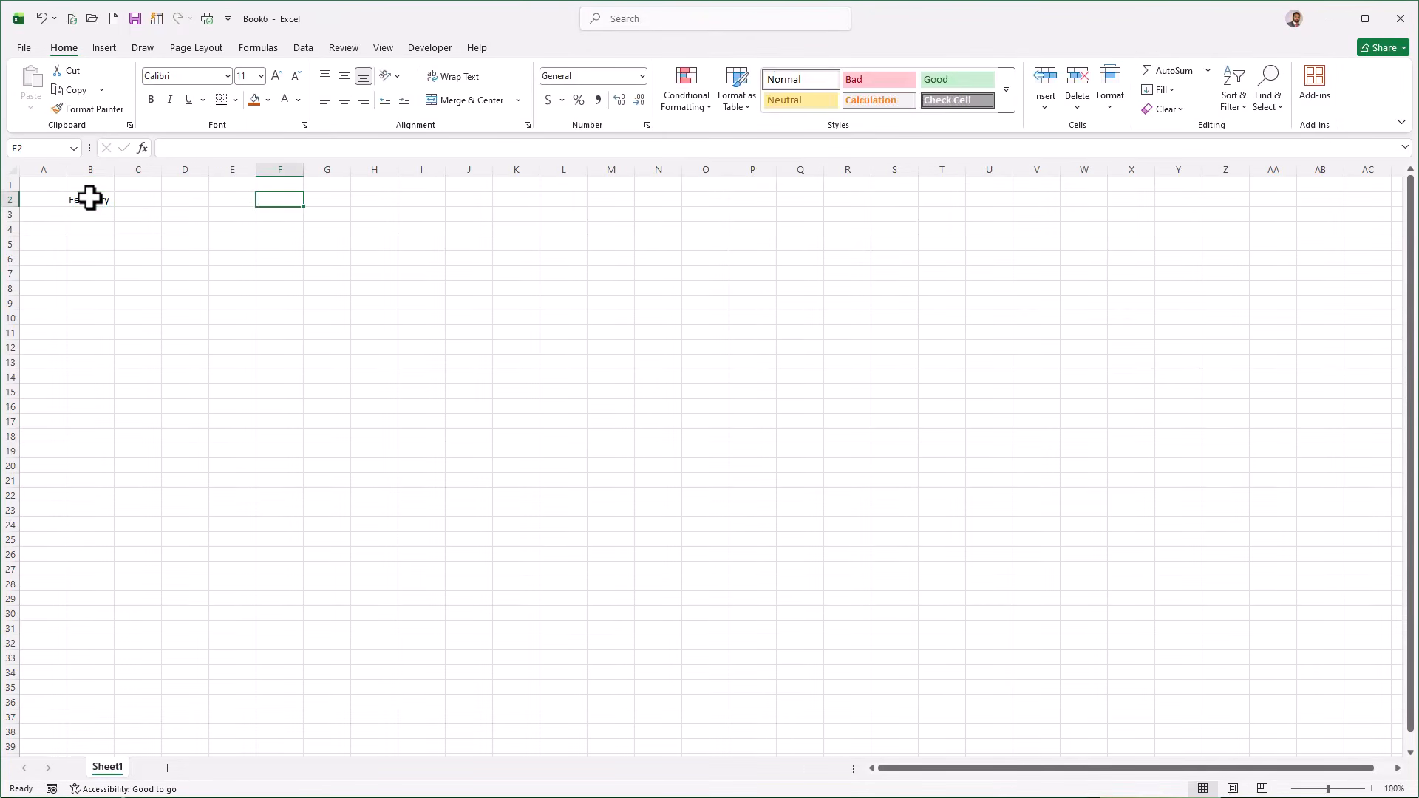
type("2026")
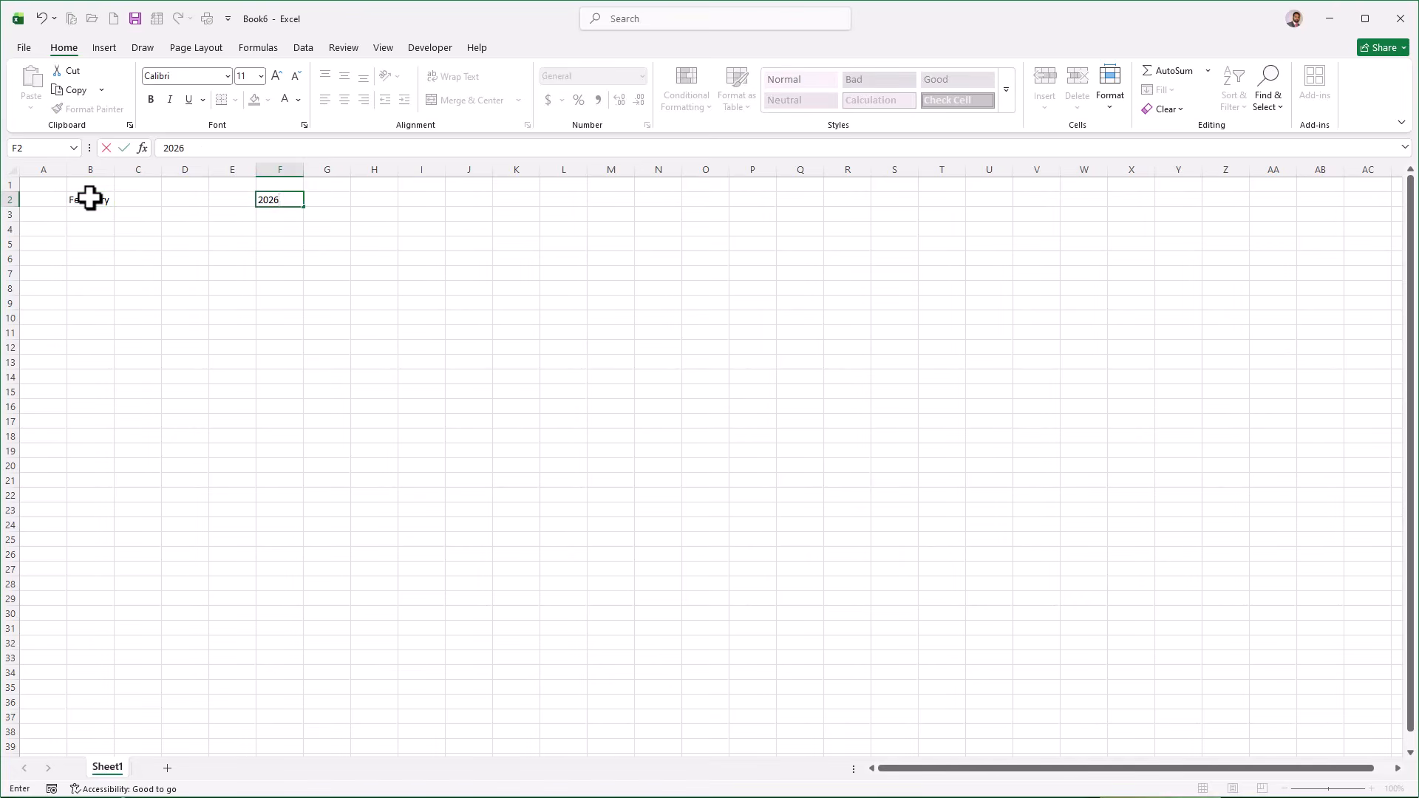
key("Return")
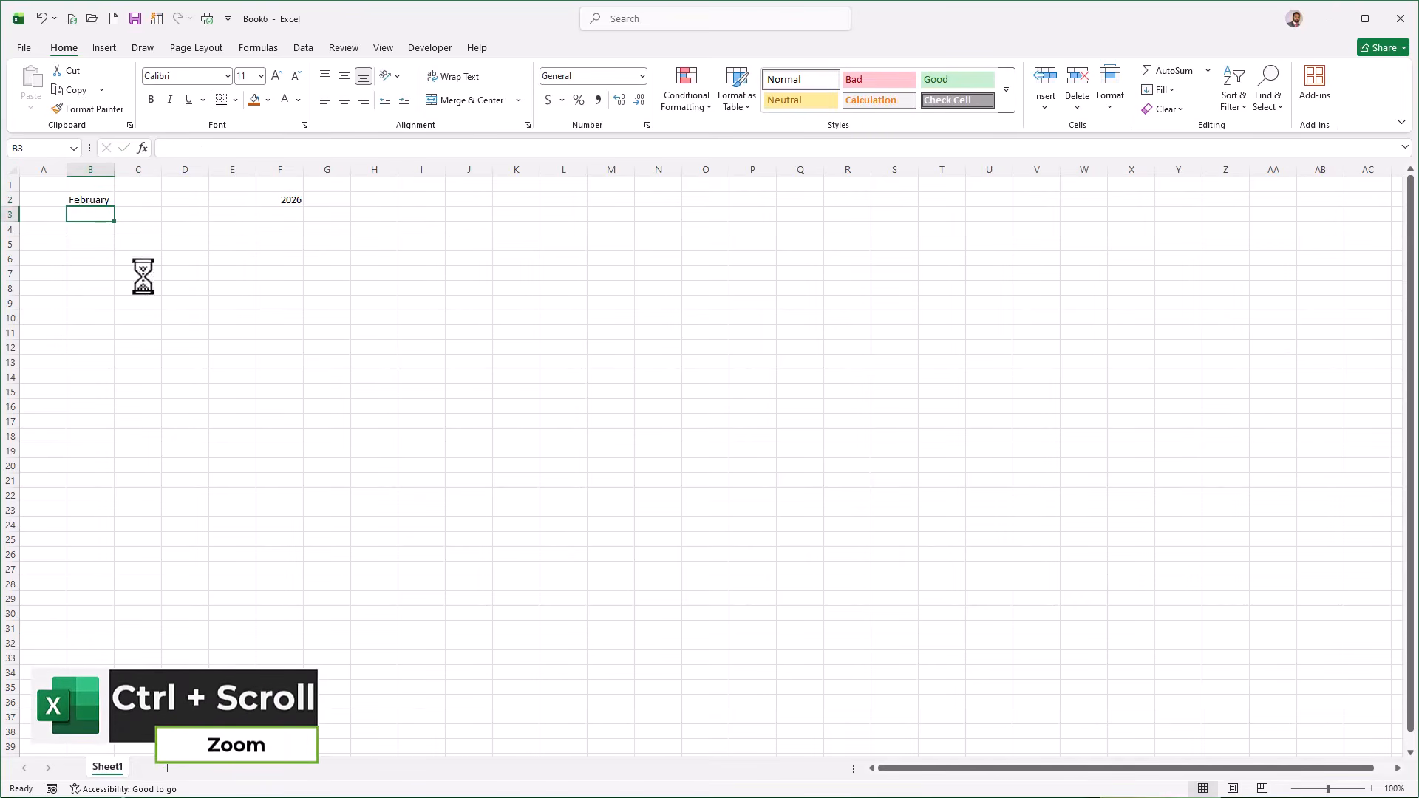
Enter Mon in B3 and fill the weekday names across to Sun in H3.
scroll(140, 276, "up", 2)
scroll(152, 276, "up", 1)
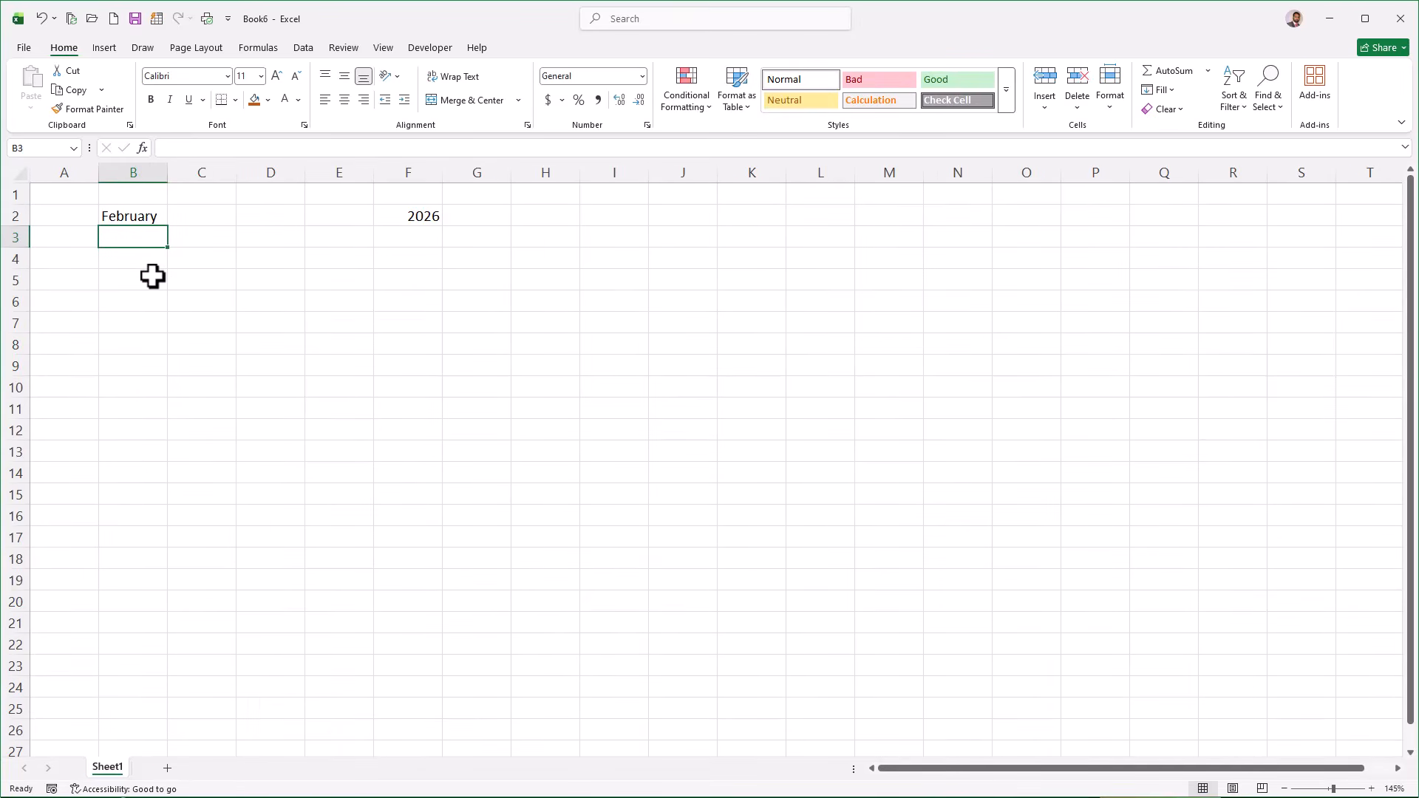
type("Mon")
key("Tab")
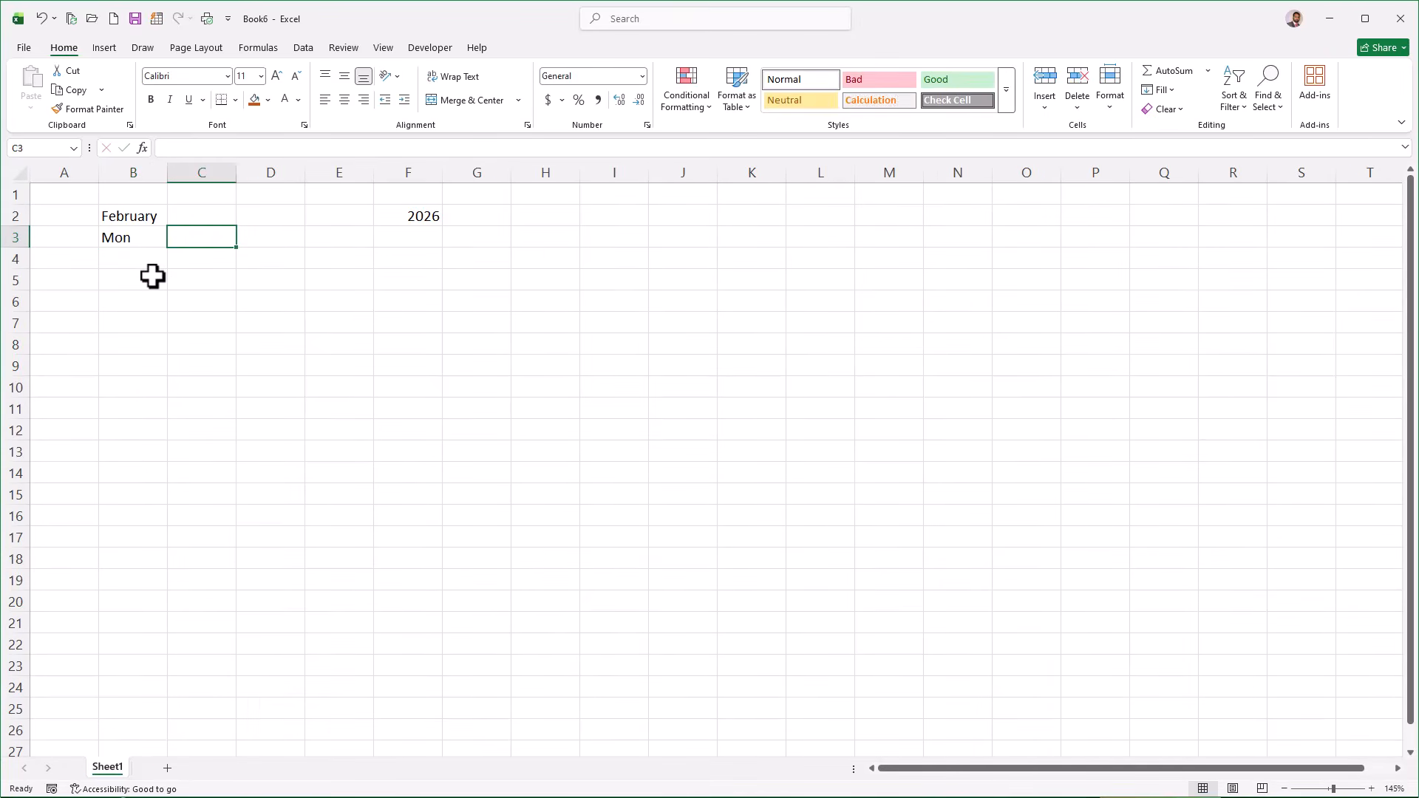
left_click(142, 240)
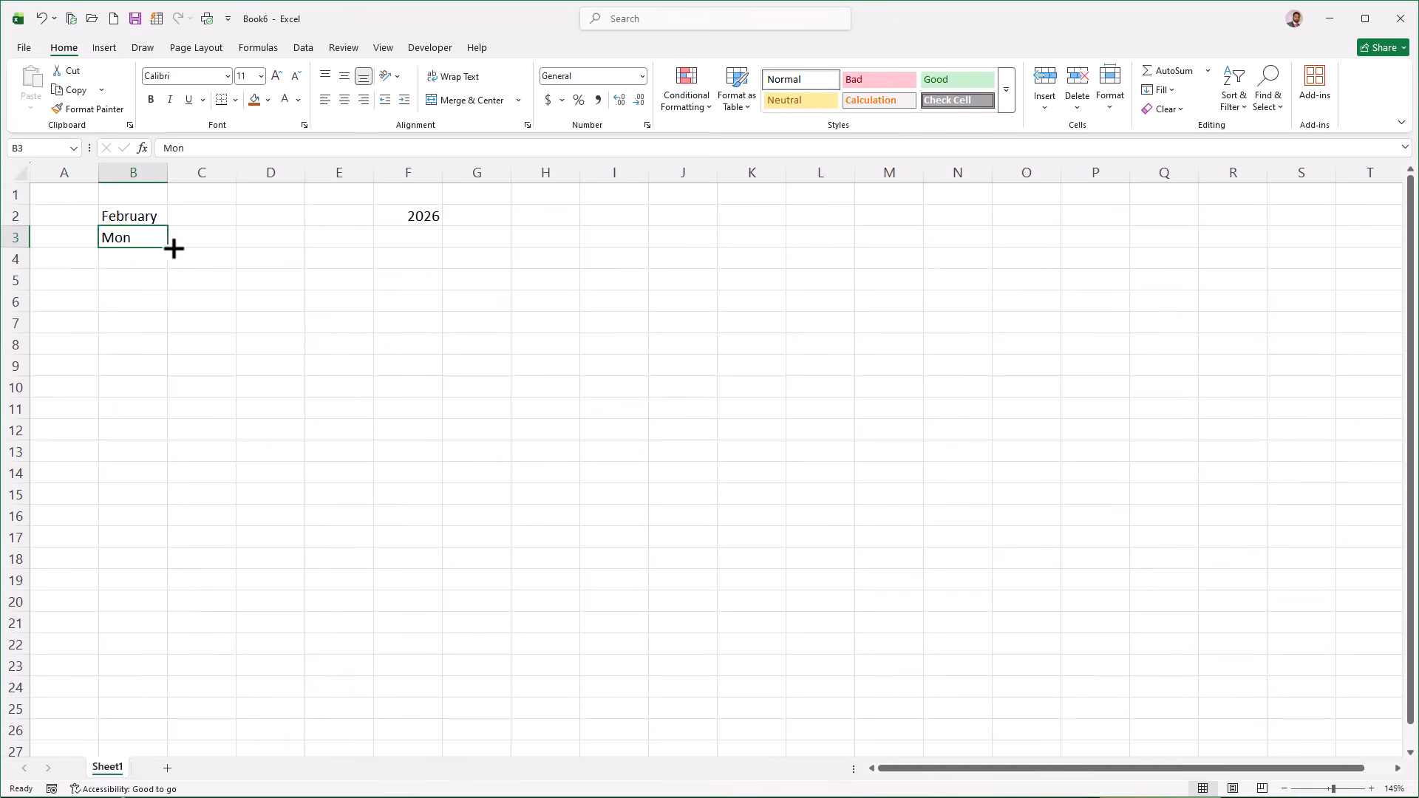
left_click_drag(171, 252, 553, 258)
Enter the formula =SEQUENCE(1,7) in B4 for the first week's numbers.
left_click(132, 264)
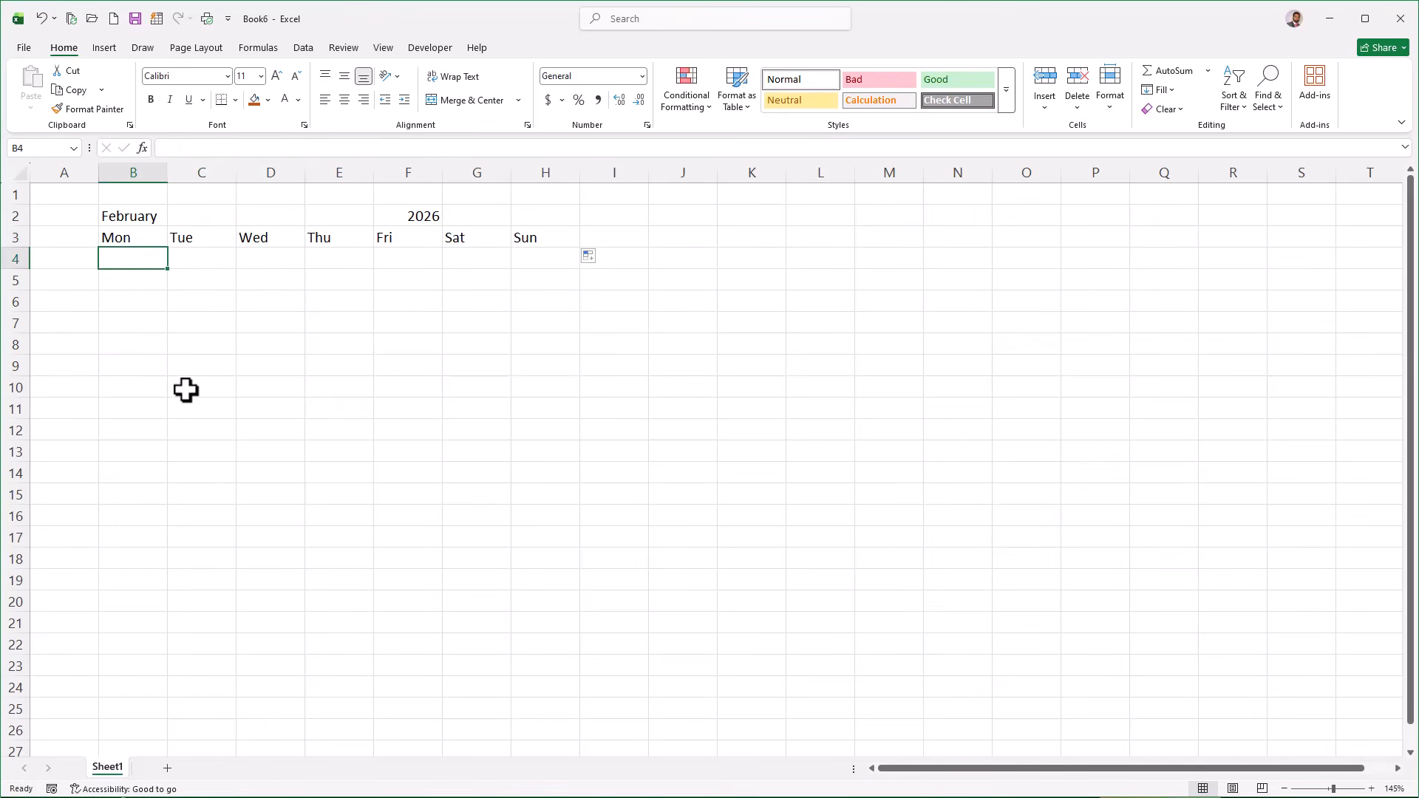
type("=sequ")
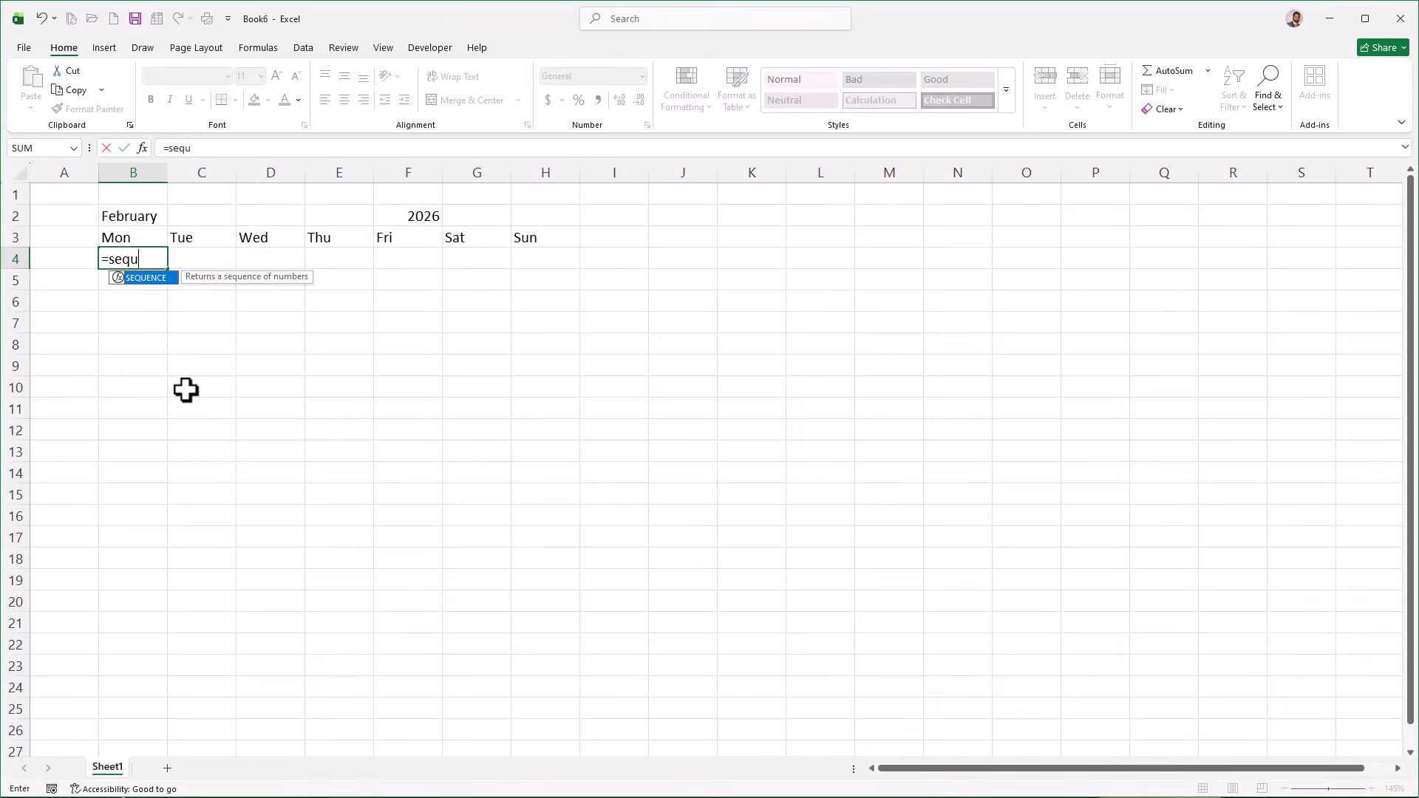
key("Tab")
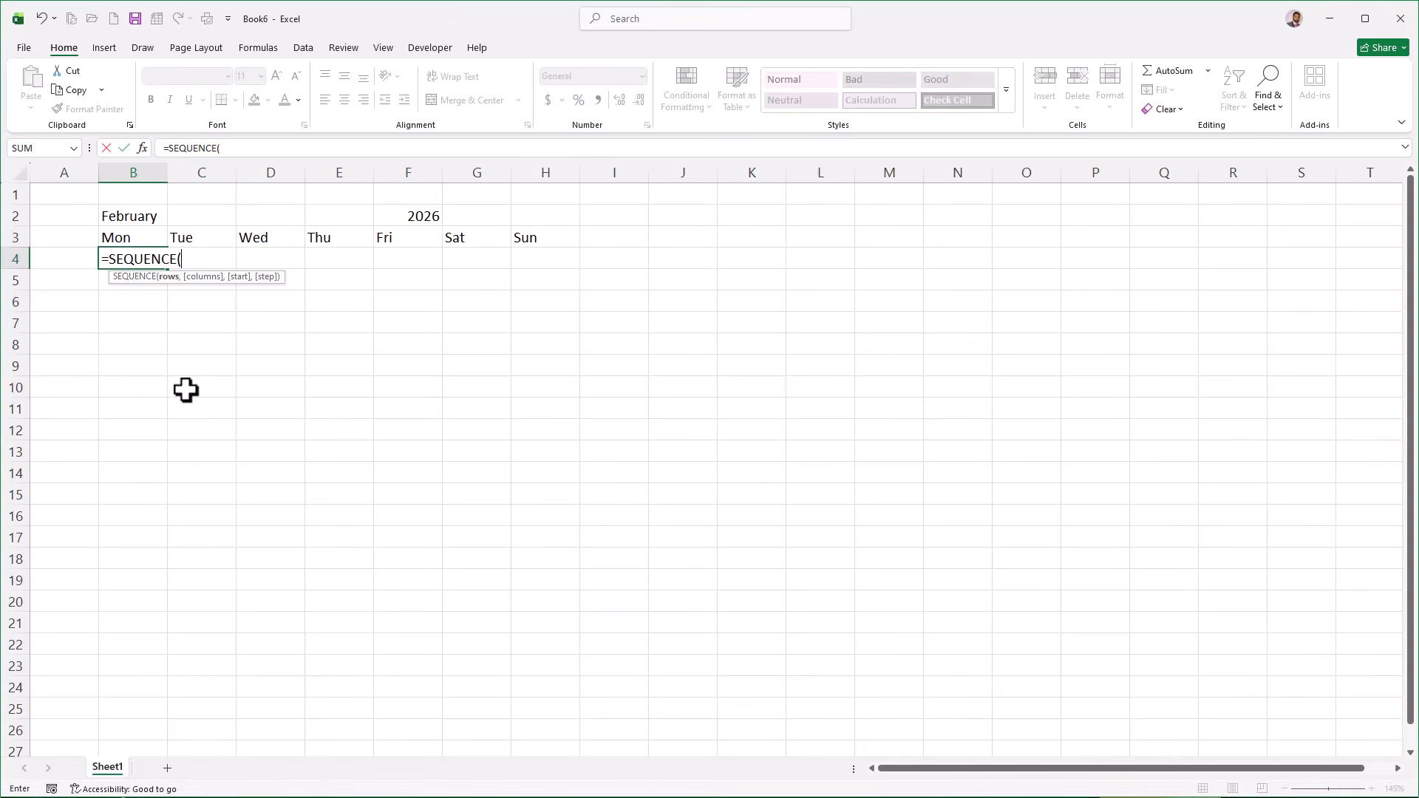
type("1,7)")
key("Return")
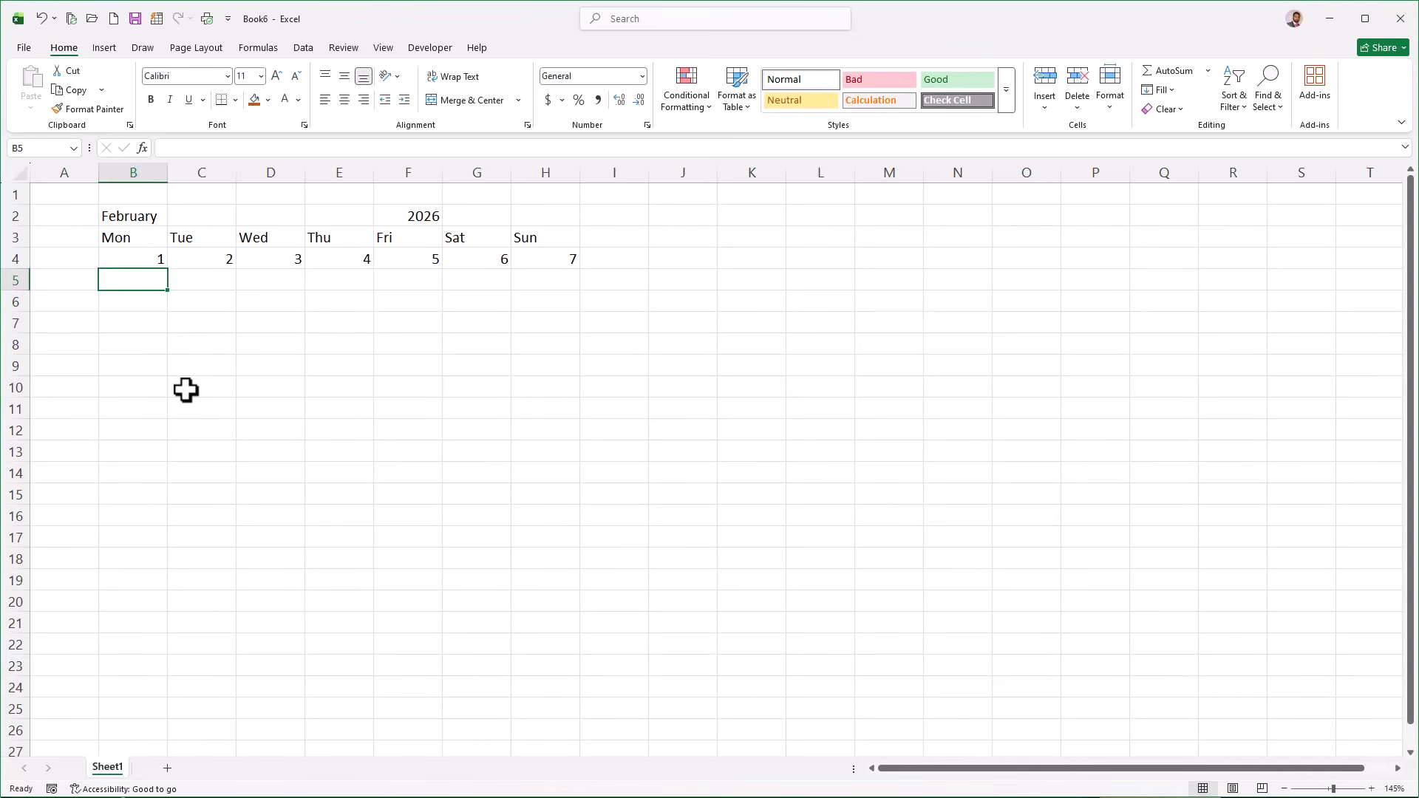
Enter the formula =SEQUENCE(1,7,H4+1) in B6 to continue the numbering in the second week.
key("Down")
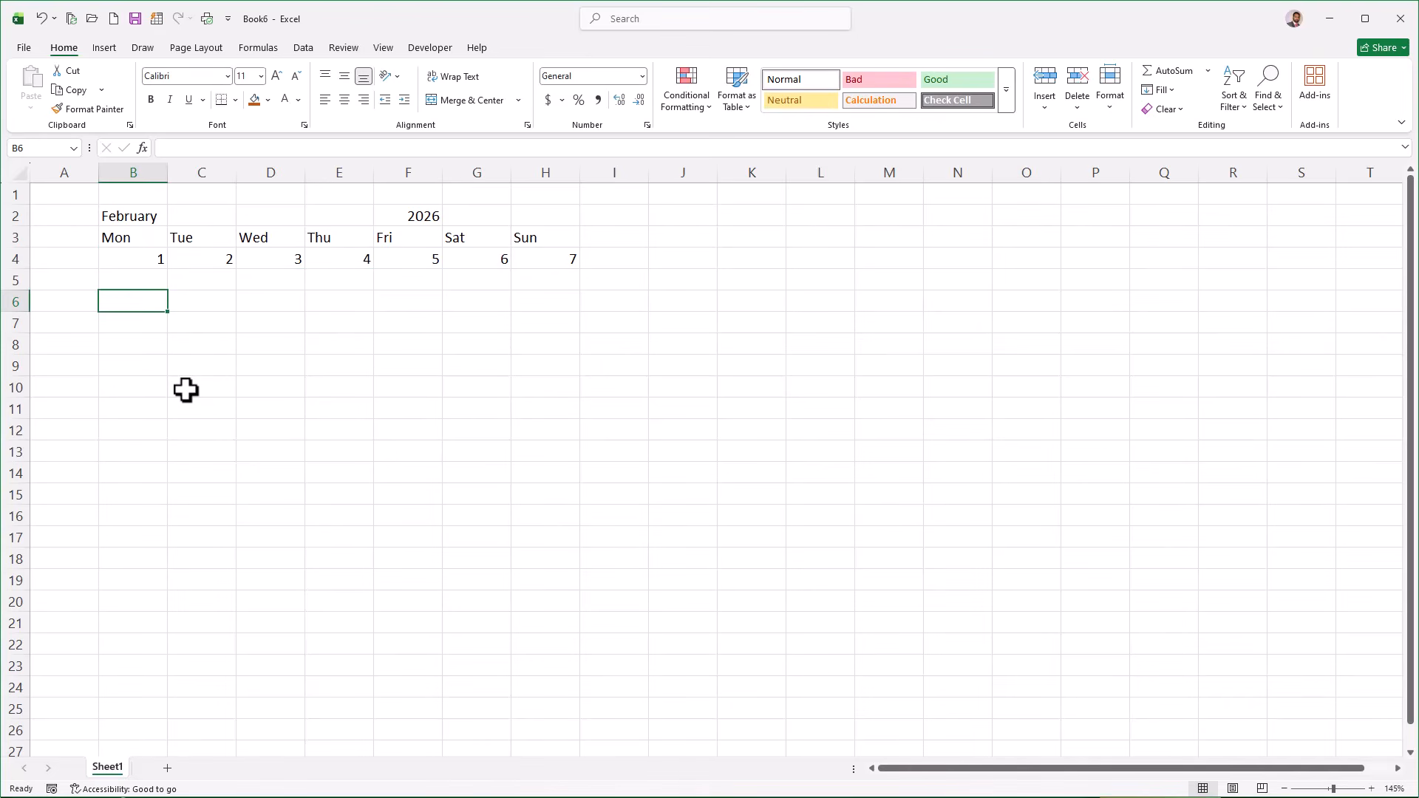
type("=seq")
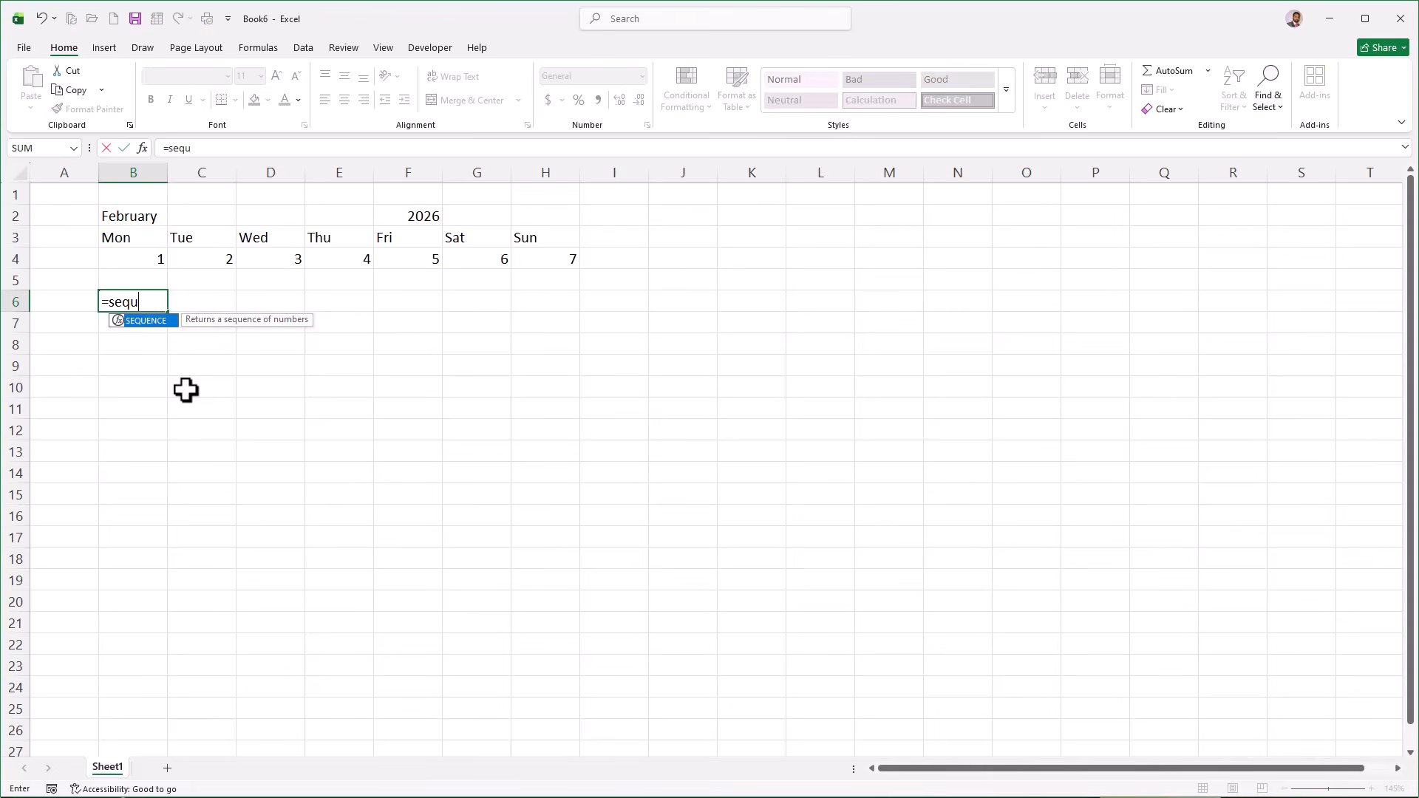
type("u")
key("Tab")
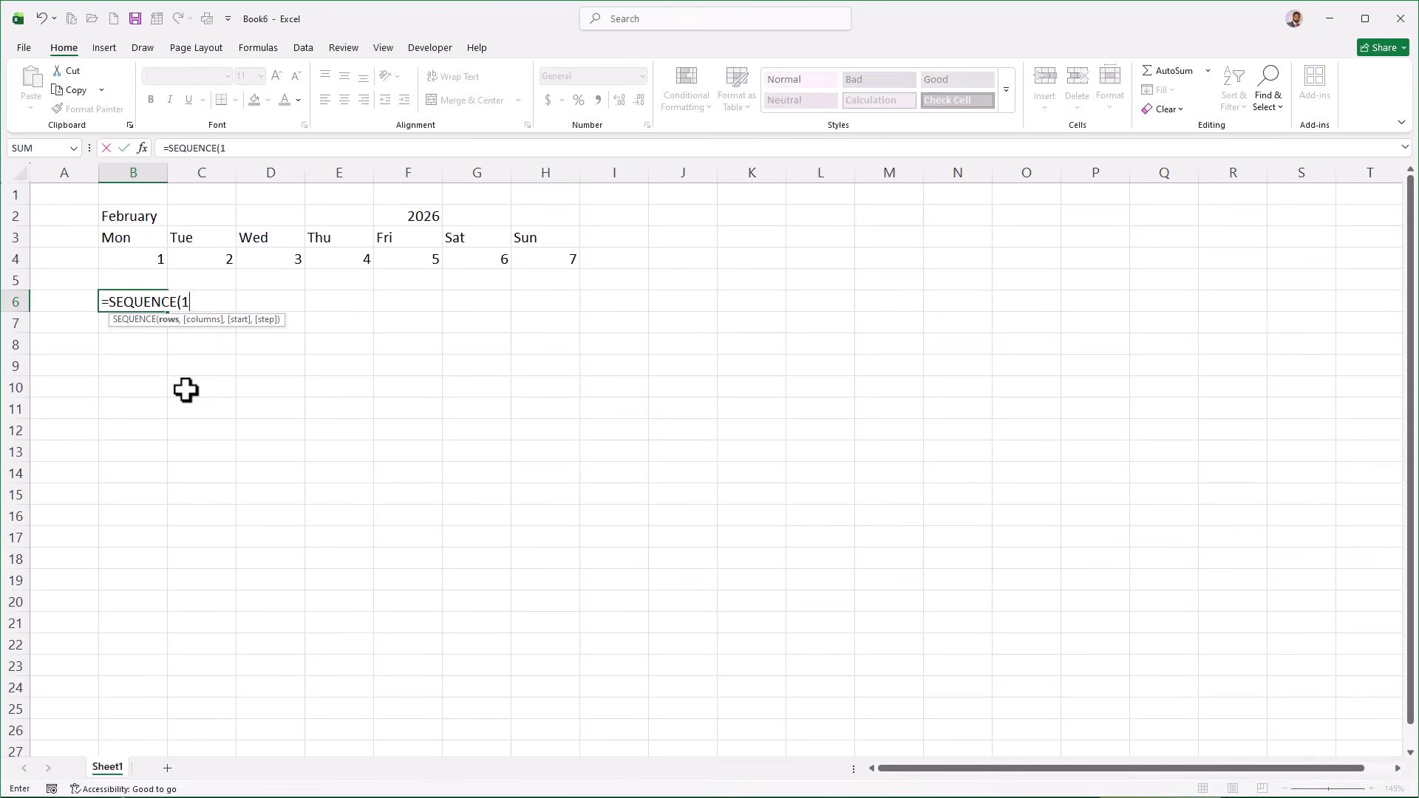
type("1,7,")
left_click(553, 262)
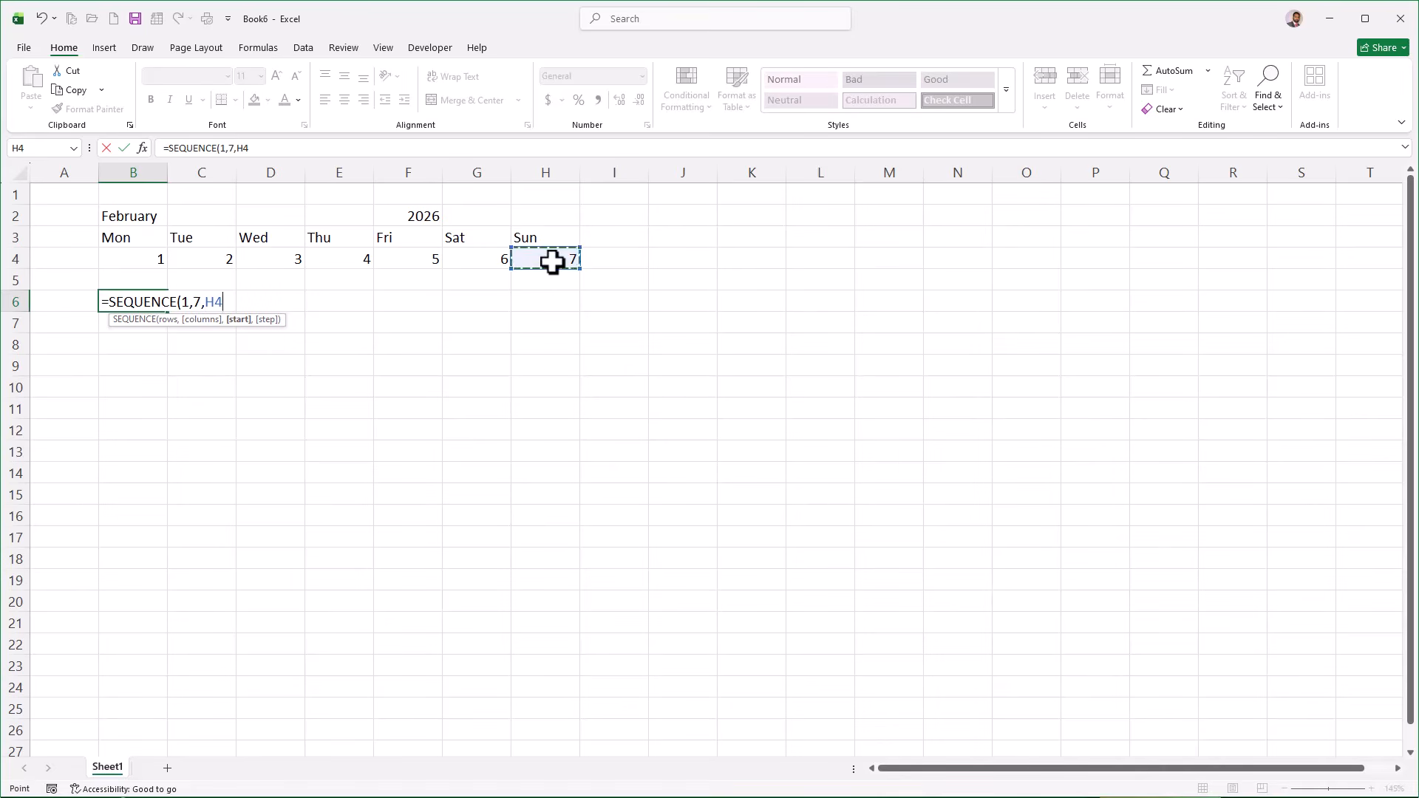
type("+")
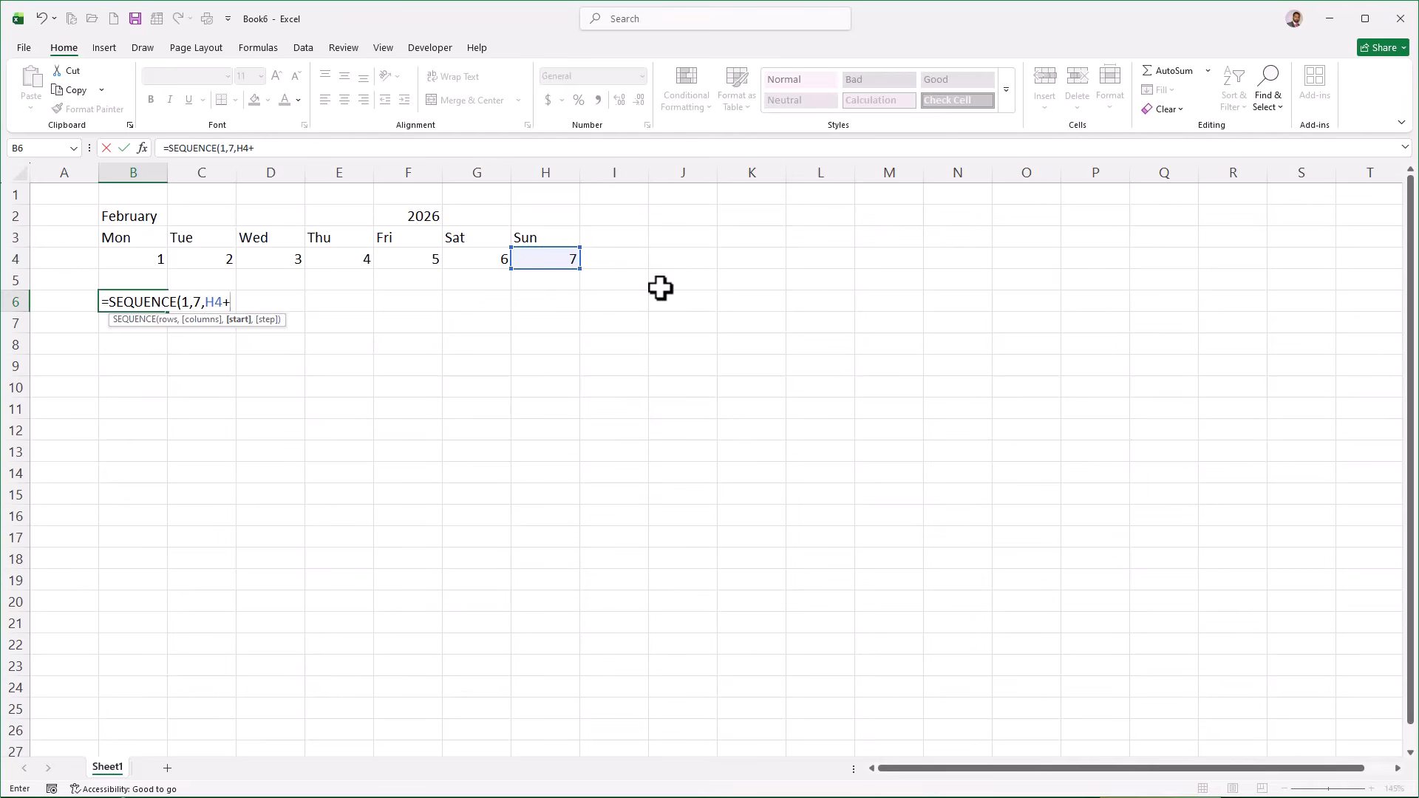
type("1)")
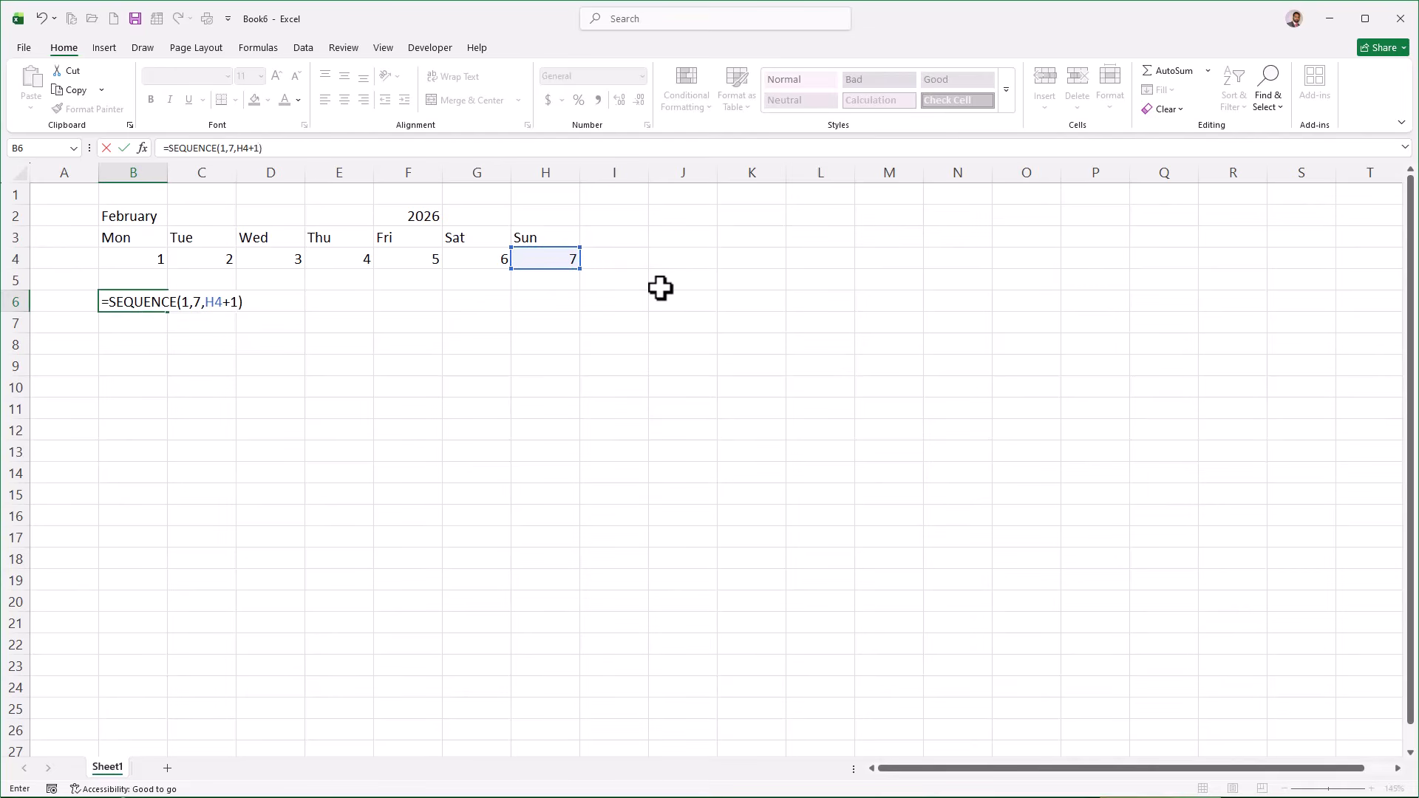
key("Return")
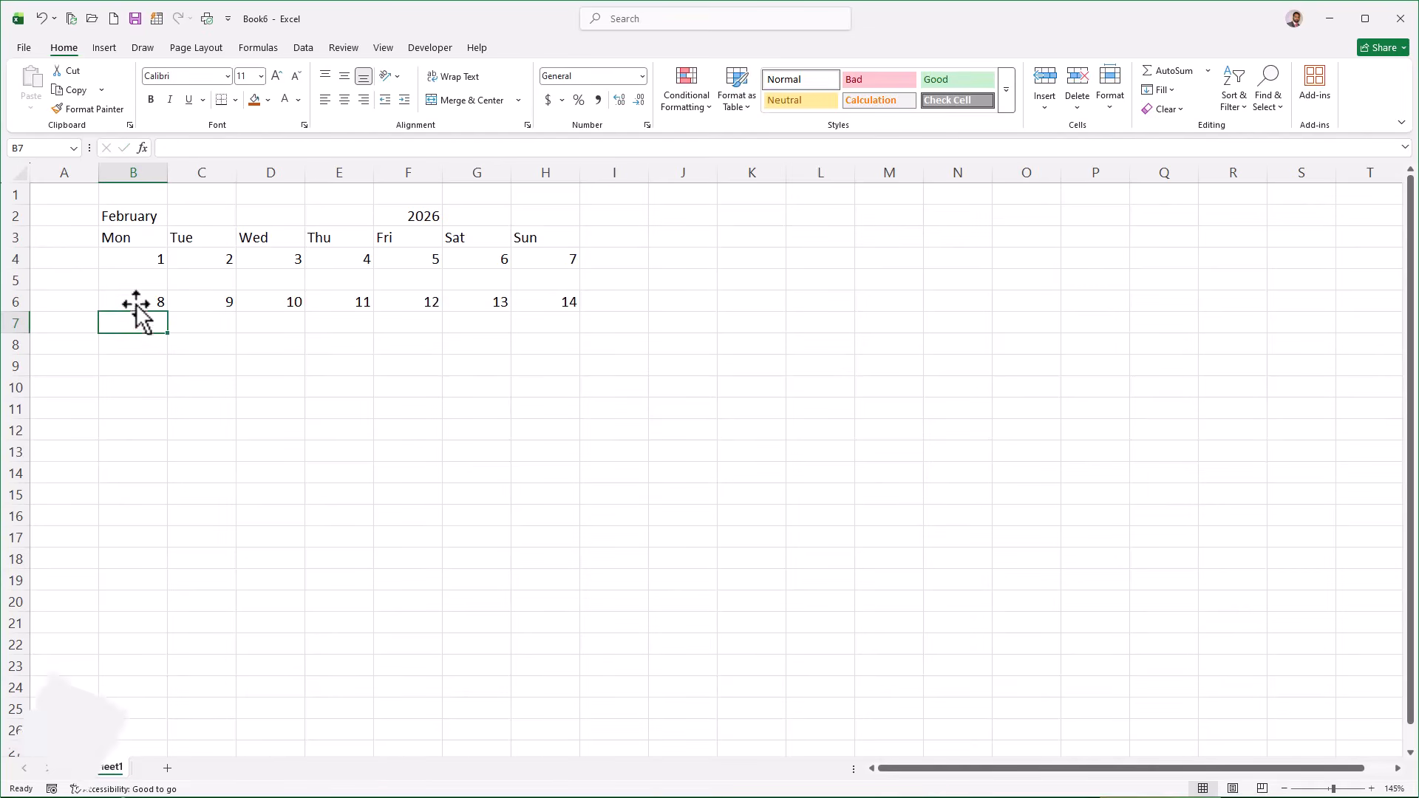
Copy the second week's formula from B6 into B8, B10, B12 and B14 for the remaining weeks.
left_click(133, 301)
key("ctrl+c")
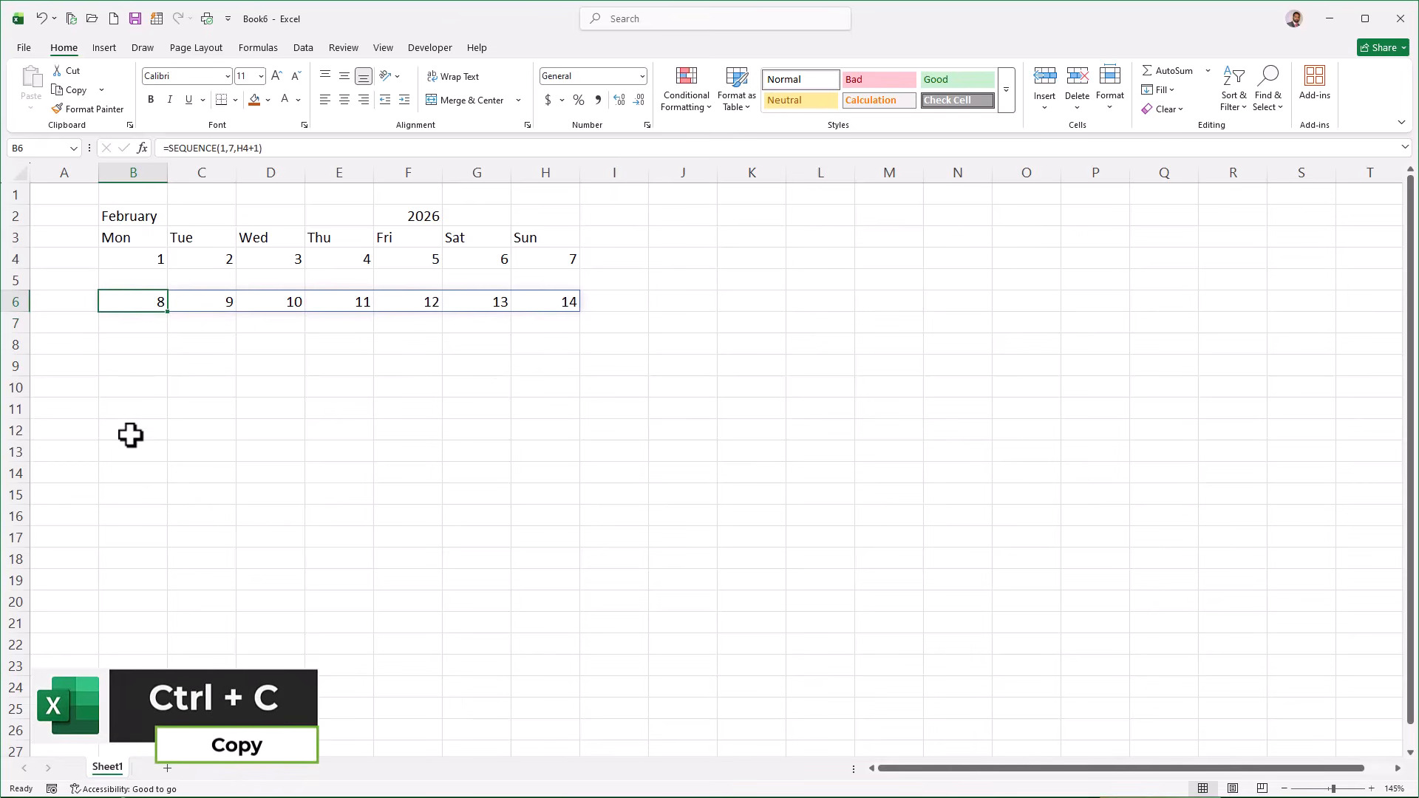
key("ctrl+c")
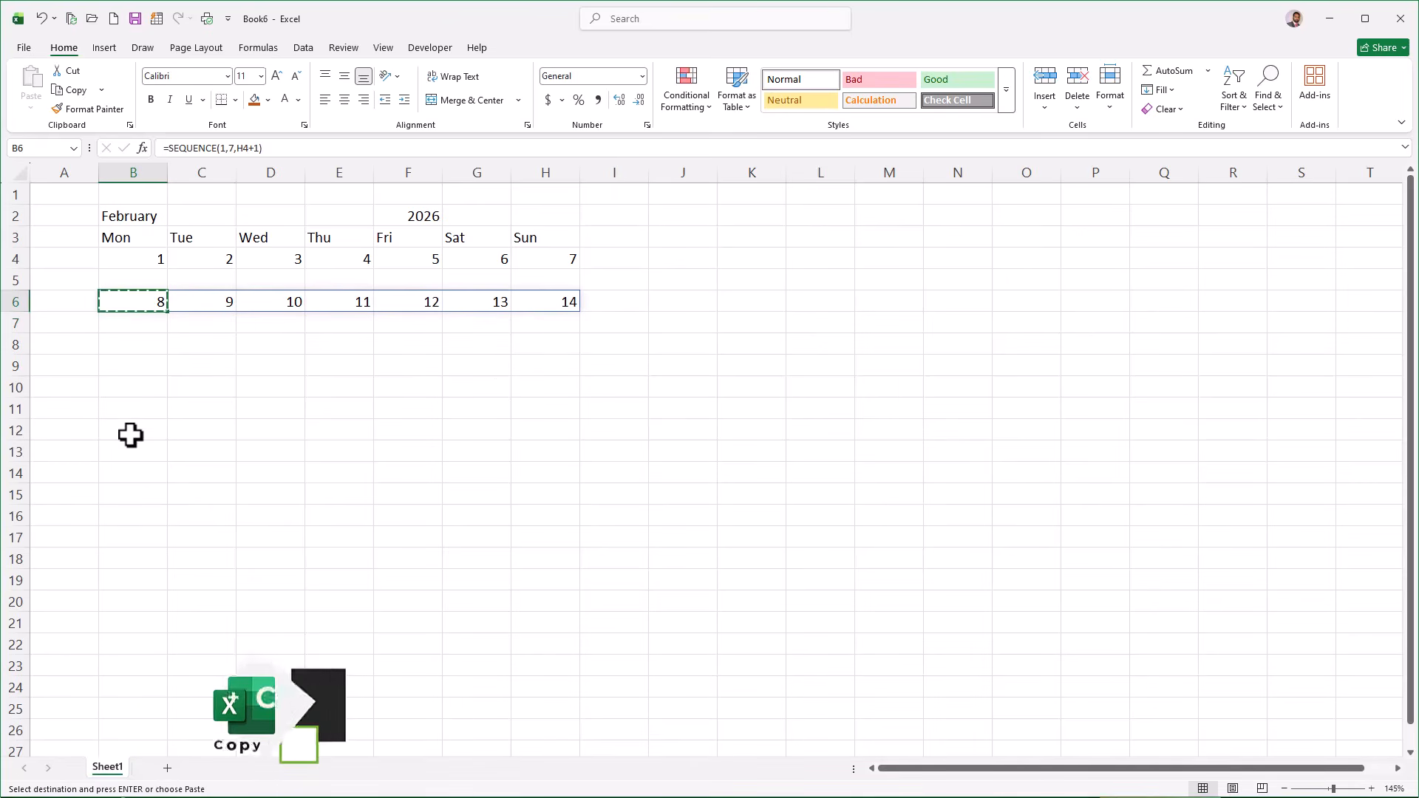
key("Down")
key("Down")
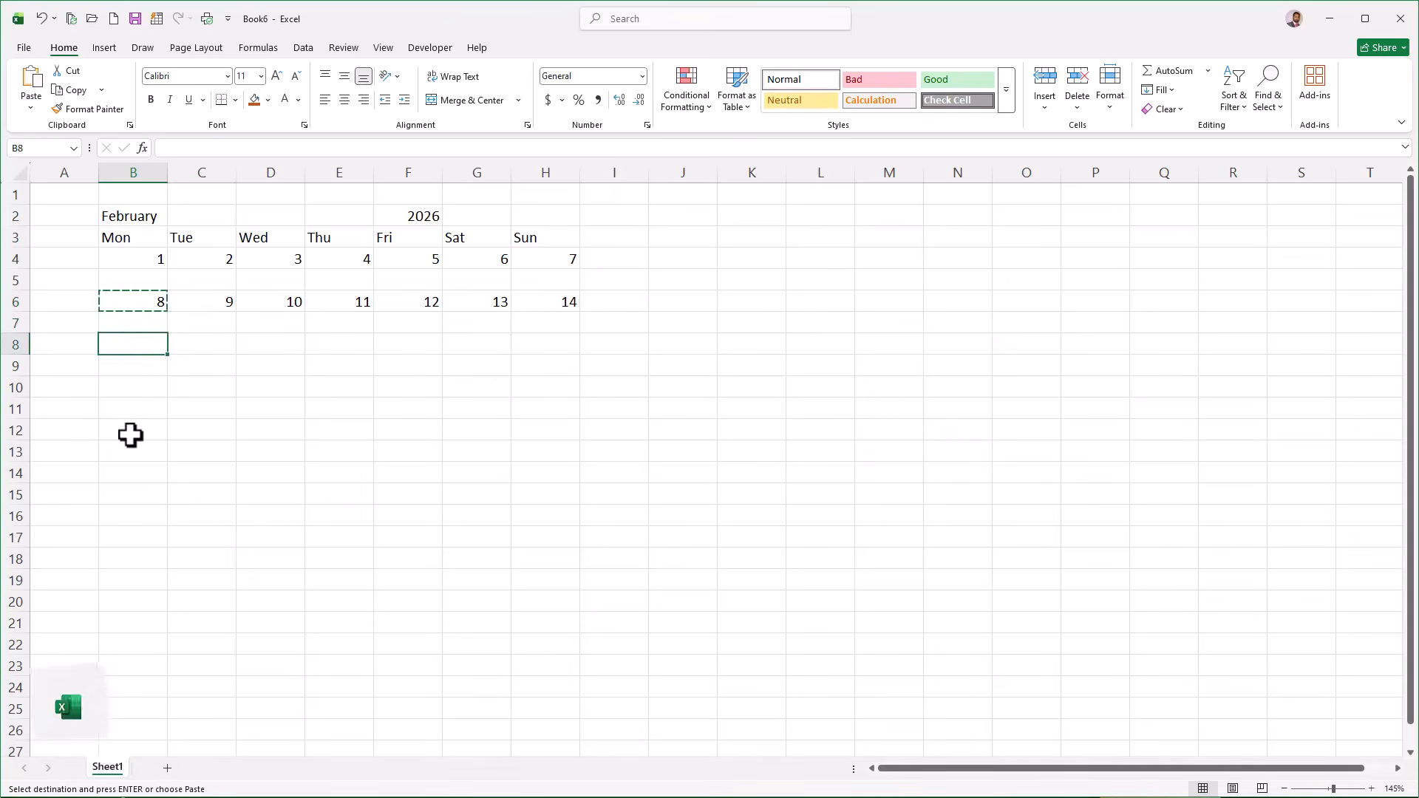
key("ctrl+v")
key("Down")
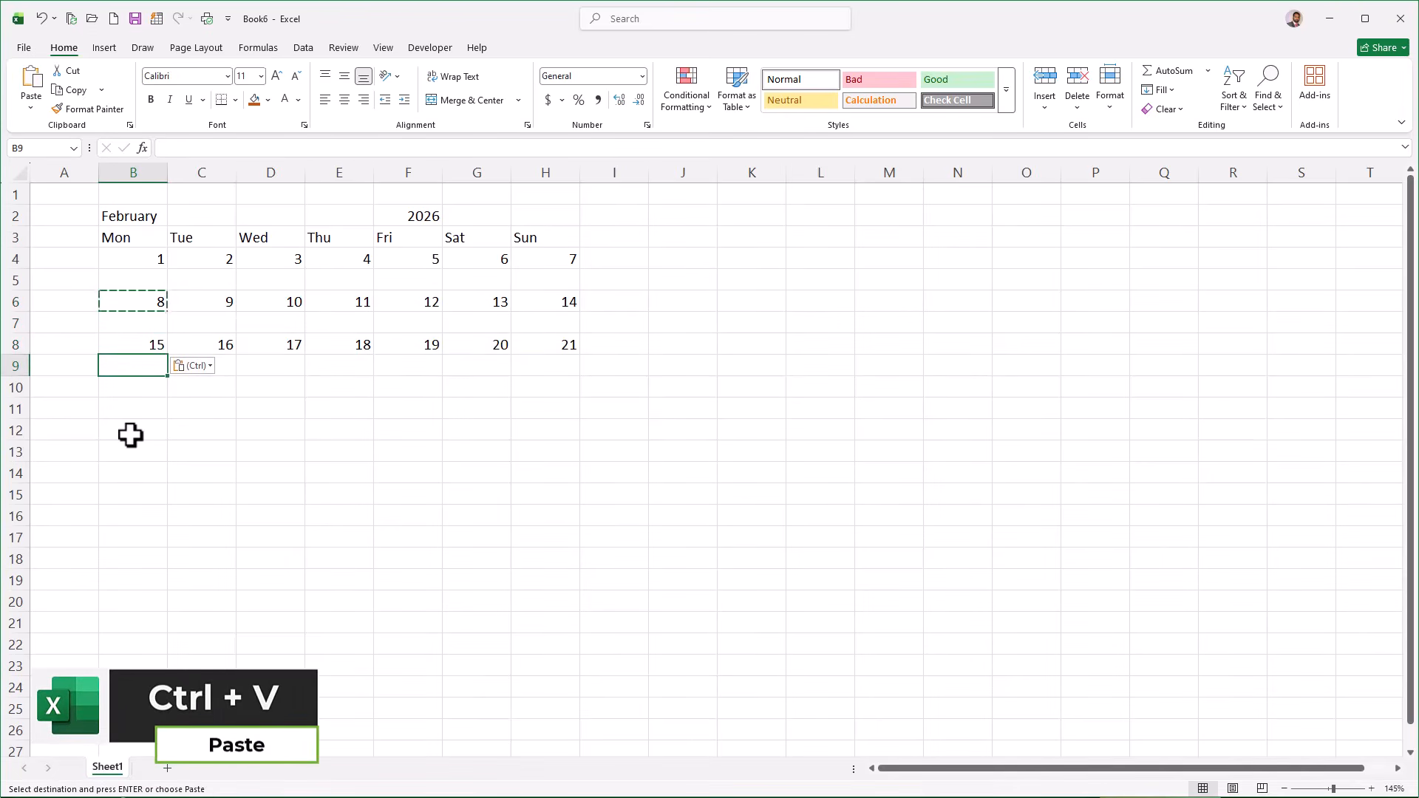
key("Down")
key("ctrl+v")
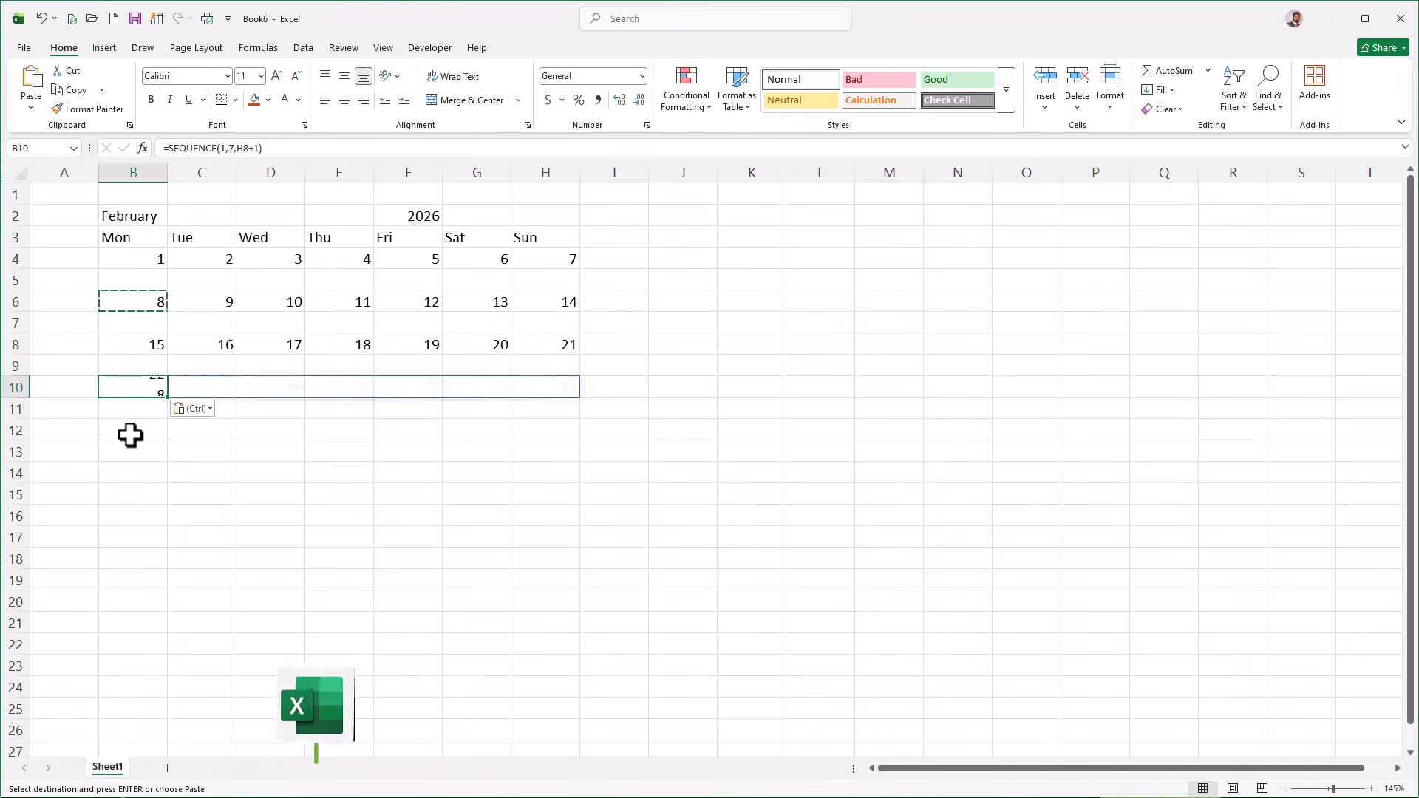
key("Down")
key("Down")
key("ctrl+v")
key("Down")
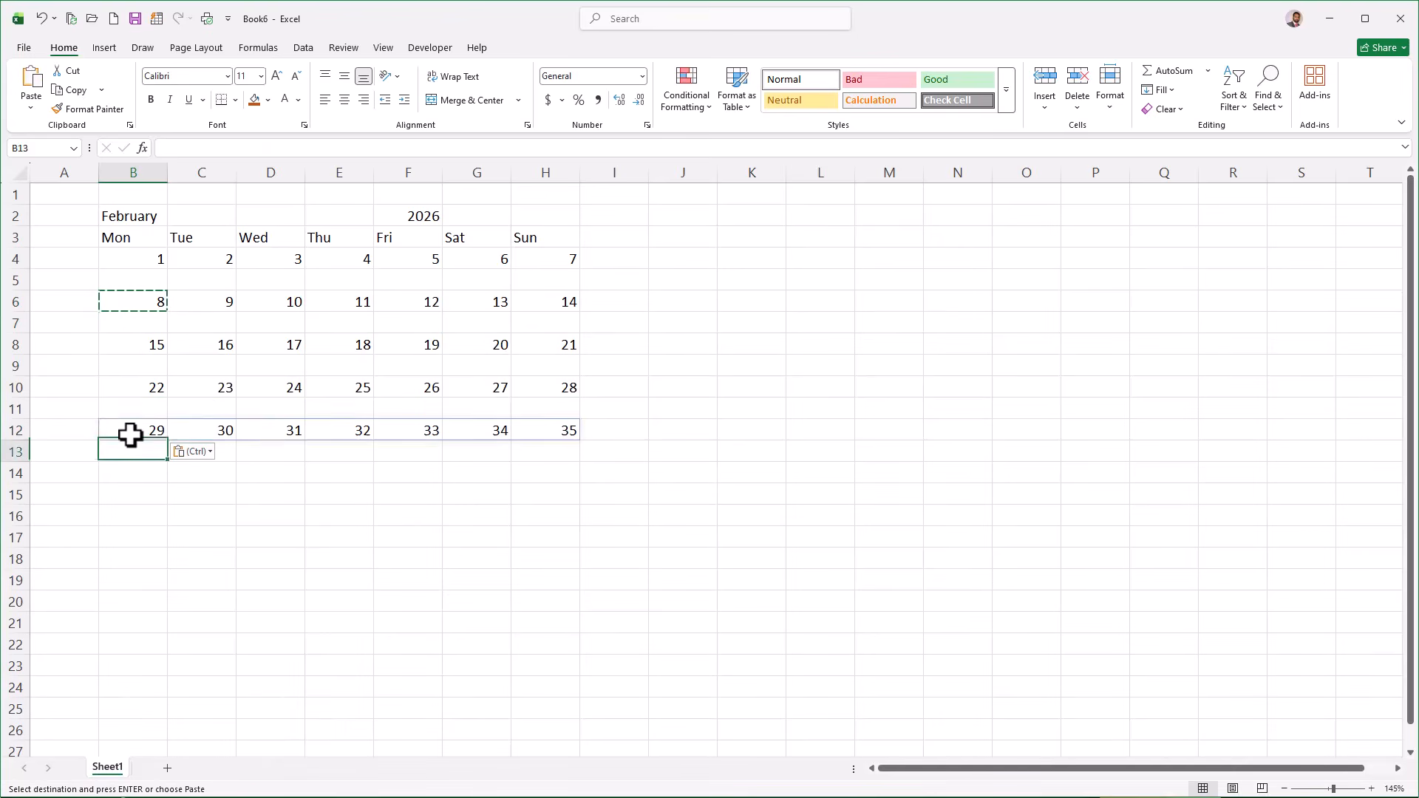
key("Down")
key("ctrl+v")
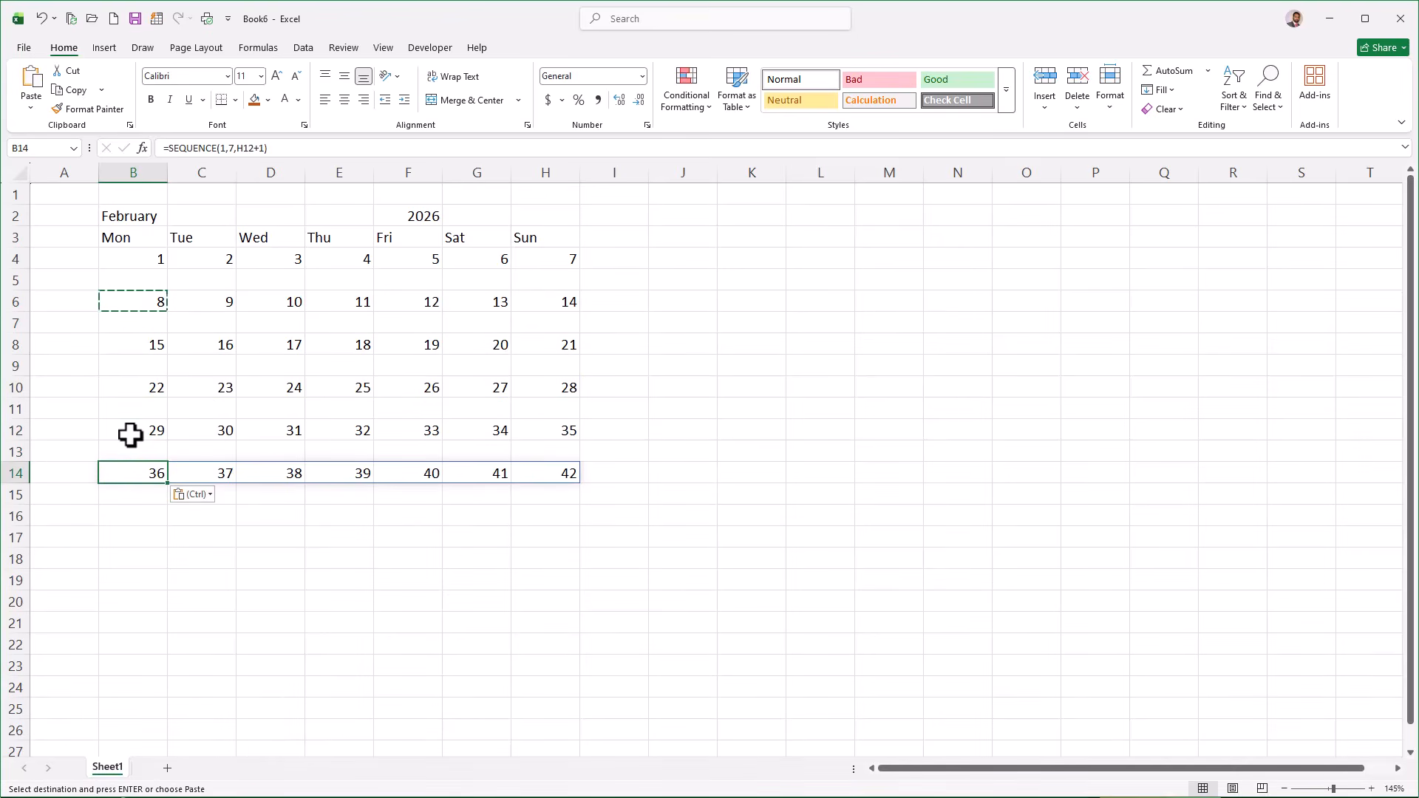
key("Escape")
left_click(384, 348)
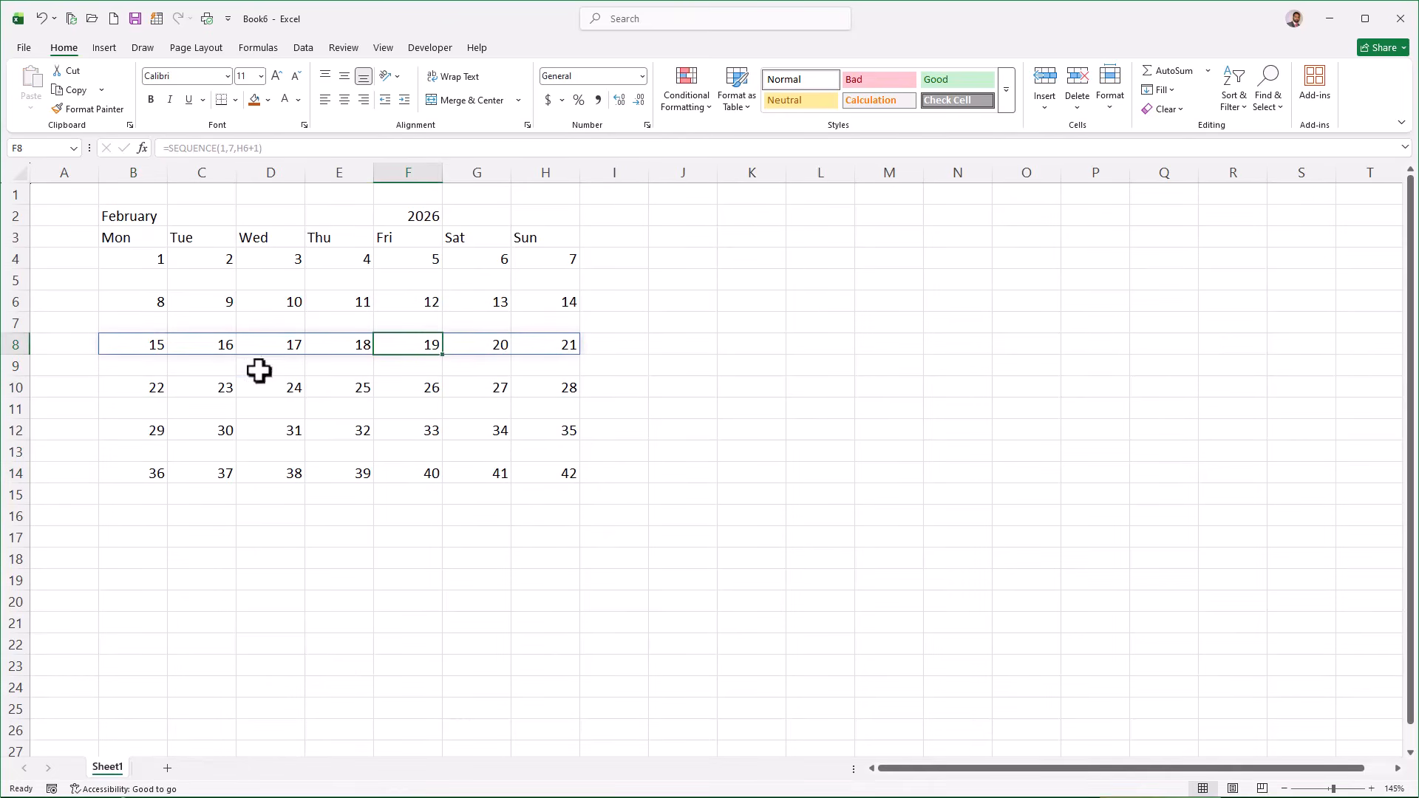
left_click(123, 258)
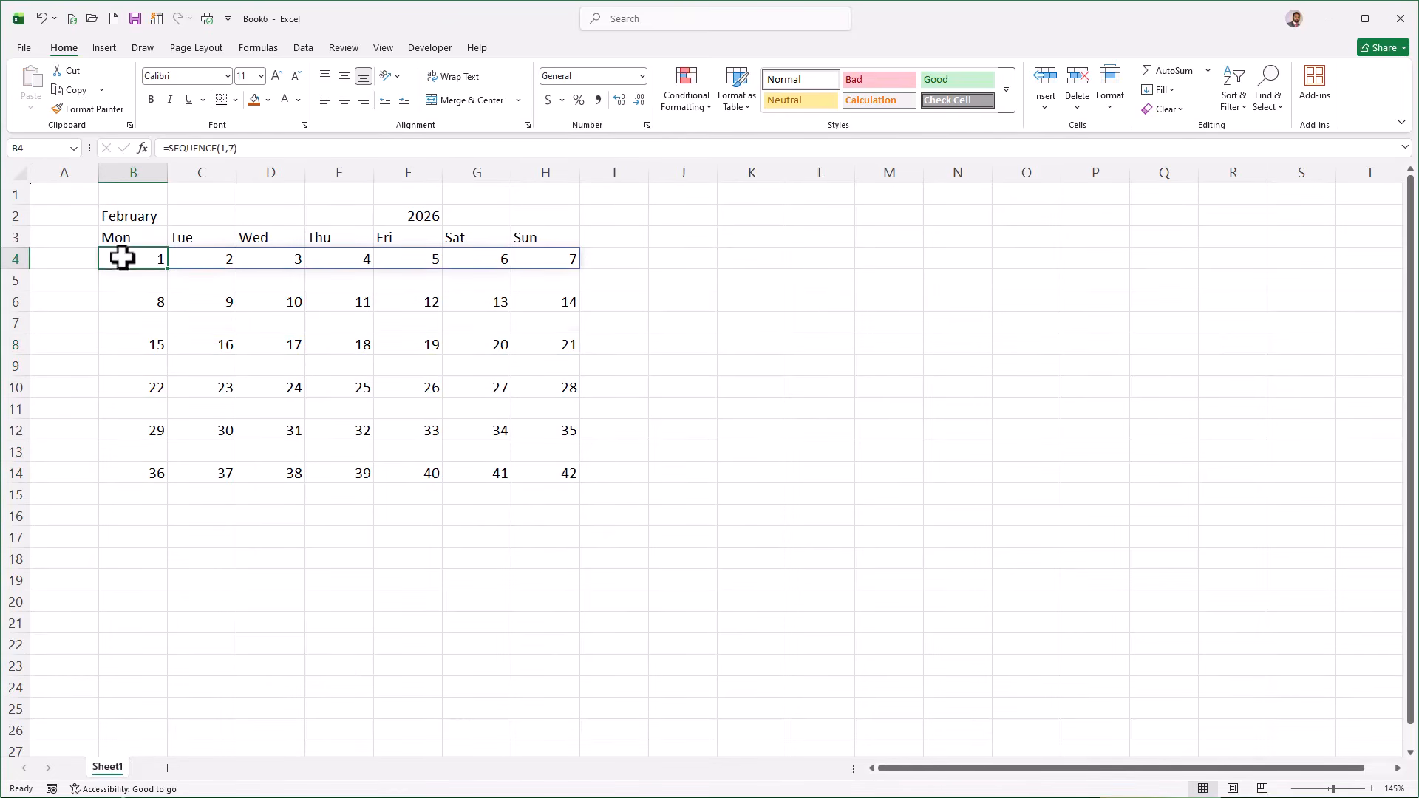
Build the month's first date in J2 with the formula =1&B2&F2.
left_click(700, 218)
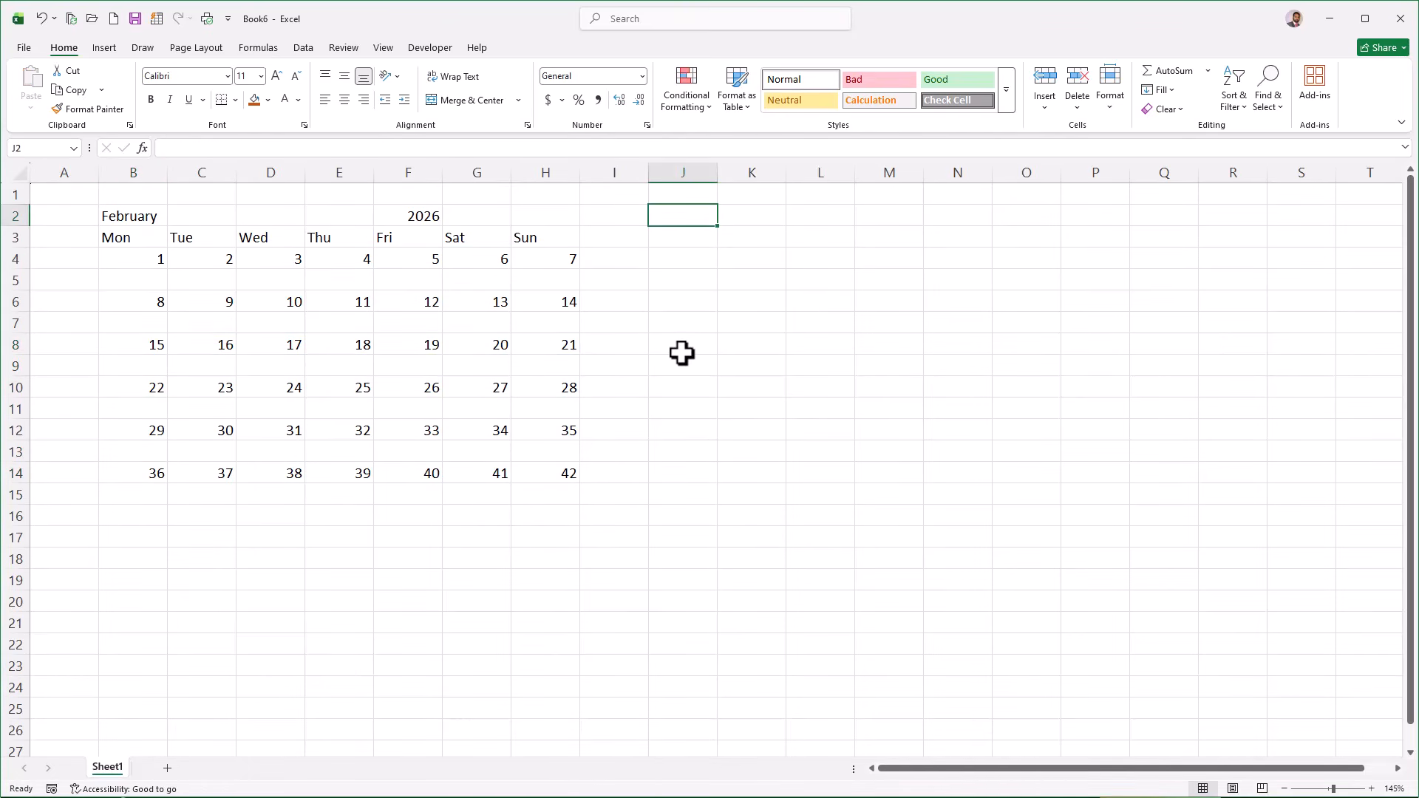
type("=")
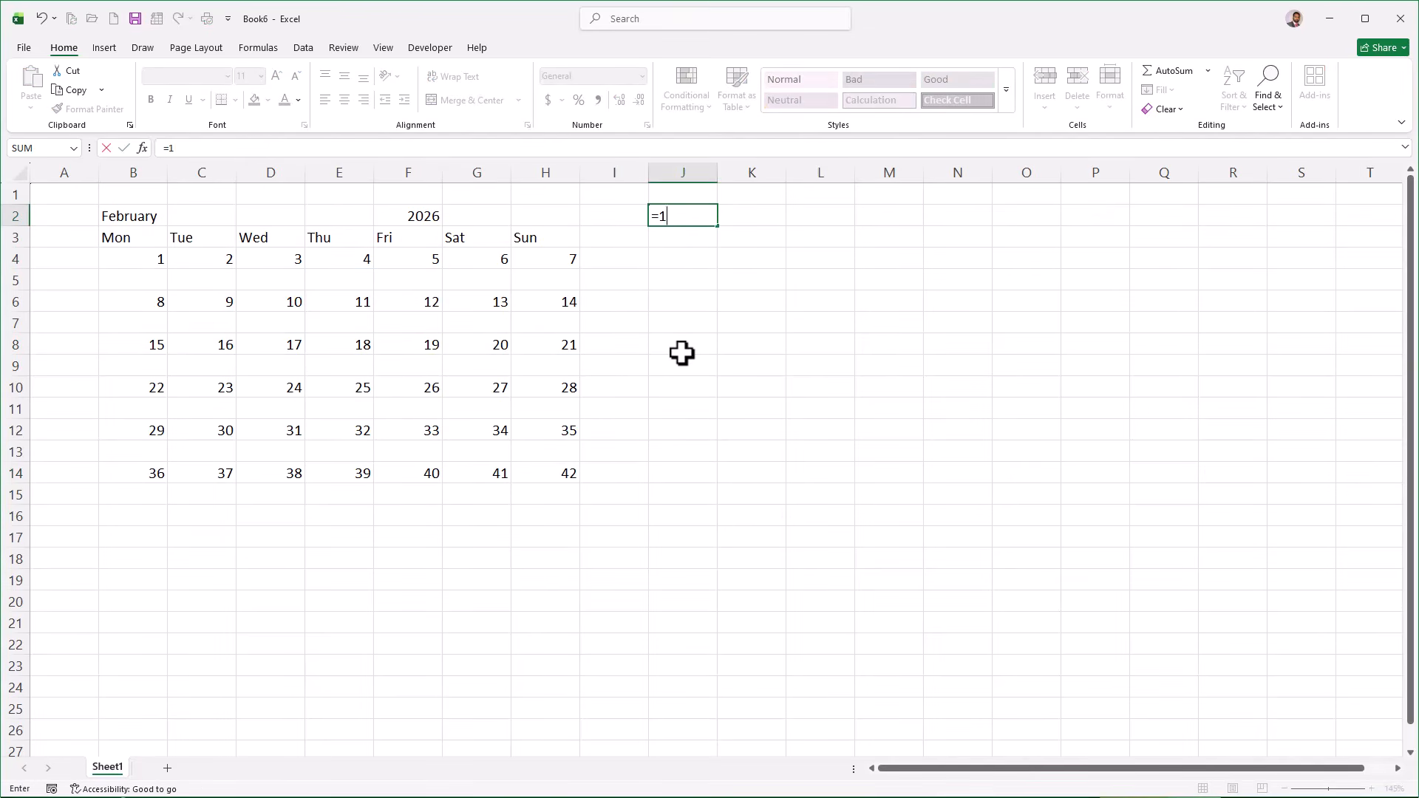
type("1&")
key("Left")
key("Left")
key("Left")
key("Left")
key("Left")
key("Left")
key("Left")
key("Left")
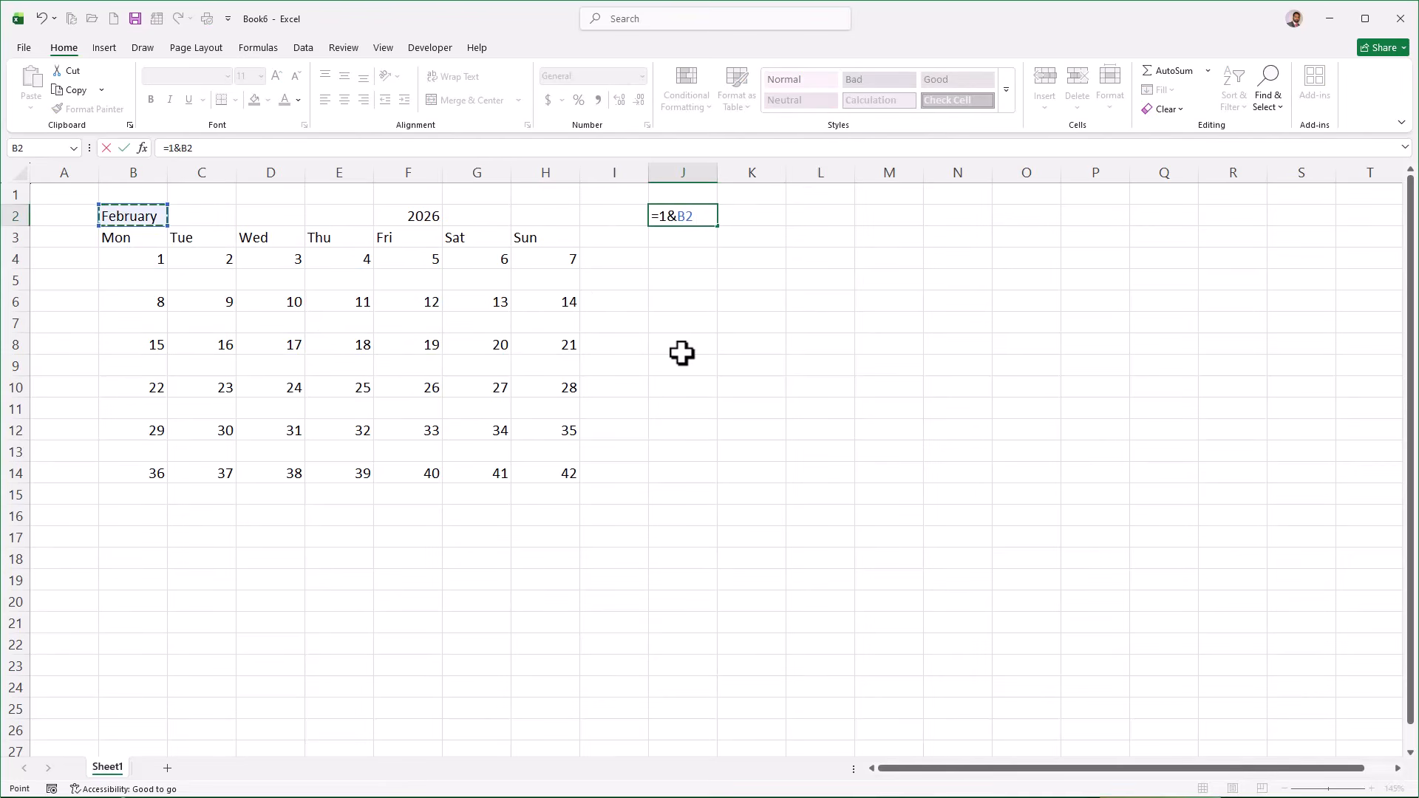
type("&")
key("Left")
key("Left")
key("Left")
key("Left")
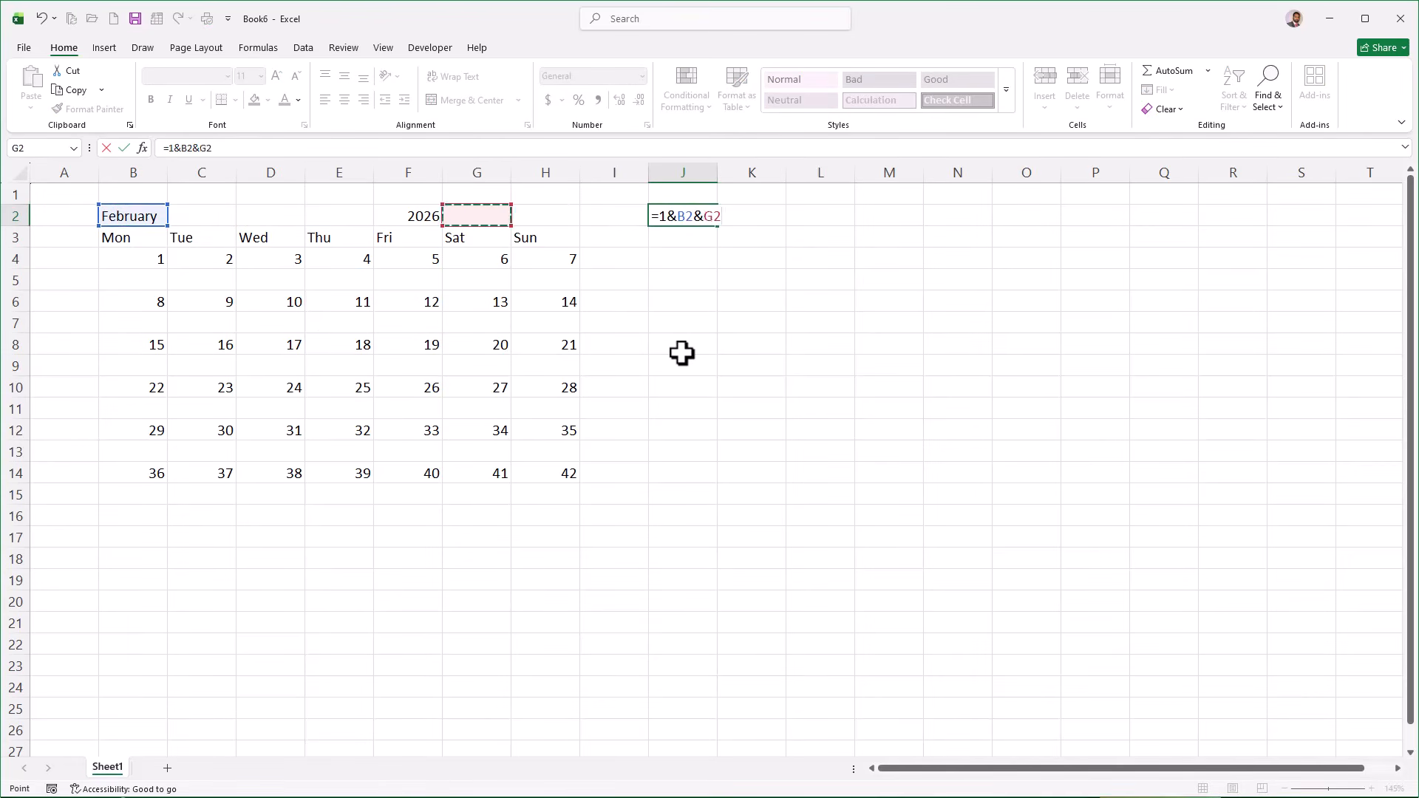
key("Return")
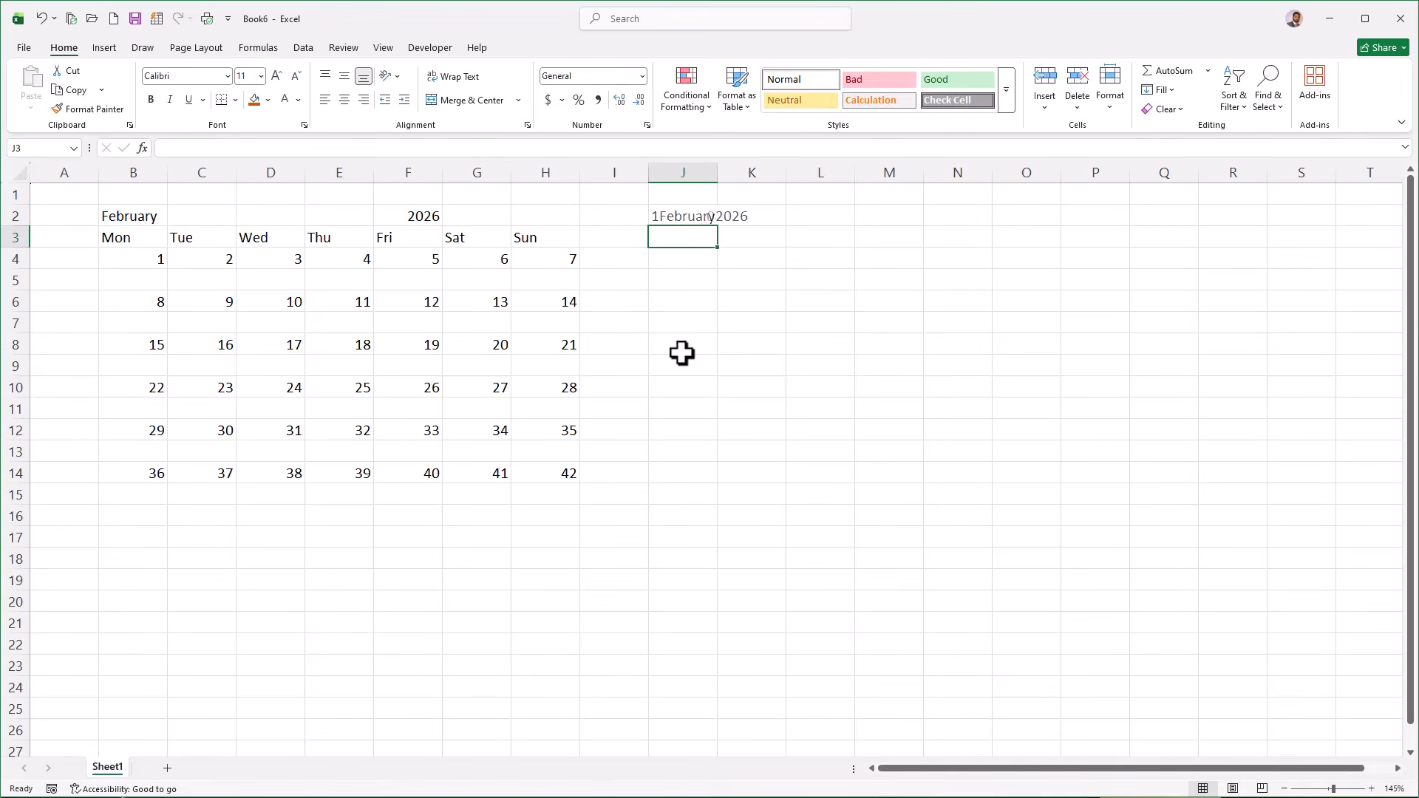
key("Up")
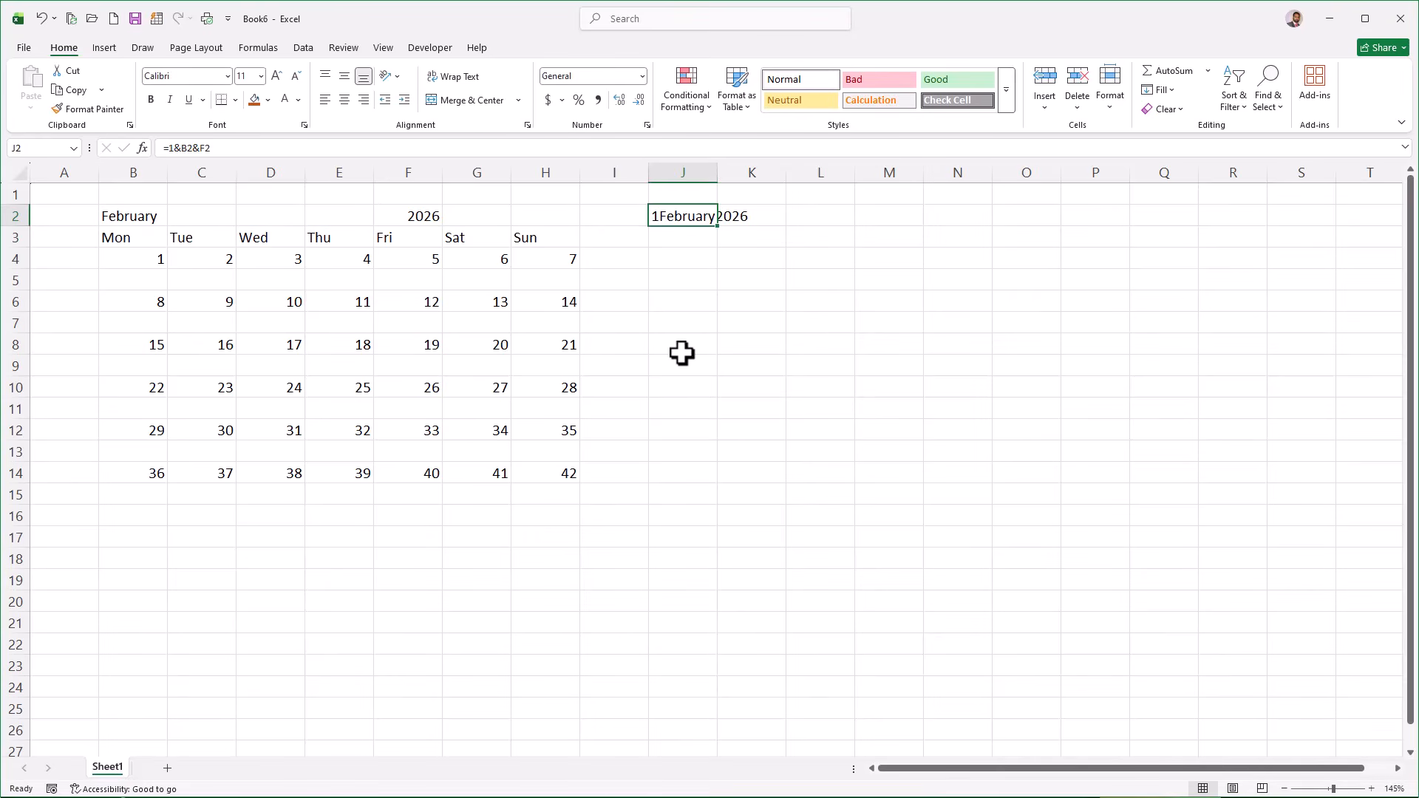
Enter =WEEKDAY(J2,2) in J4 to get the first date's weekday number, counting Monday as 1.
key("Down")
key("Down")
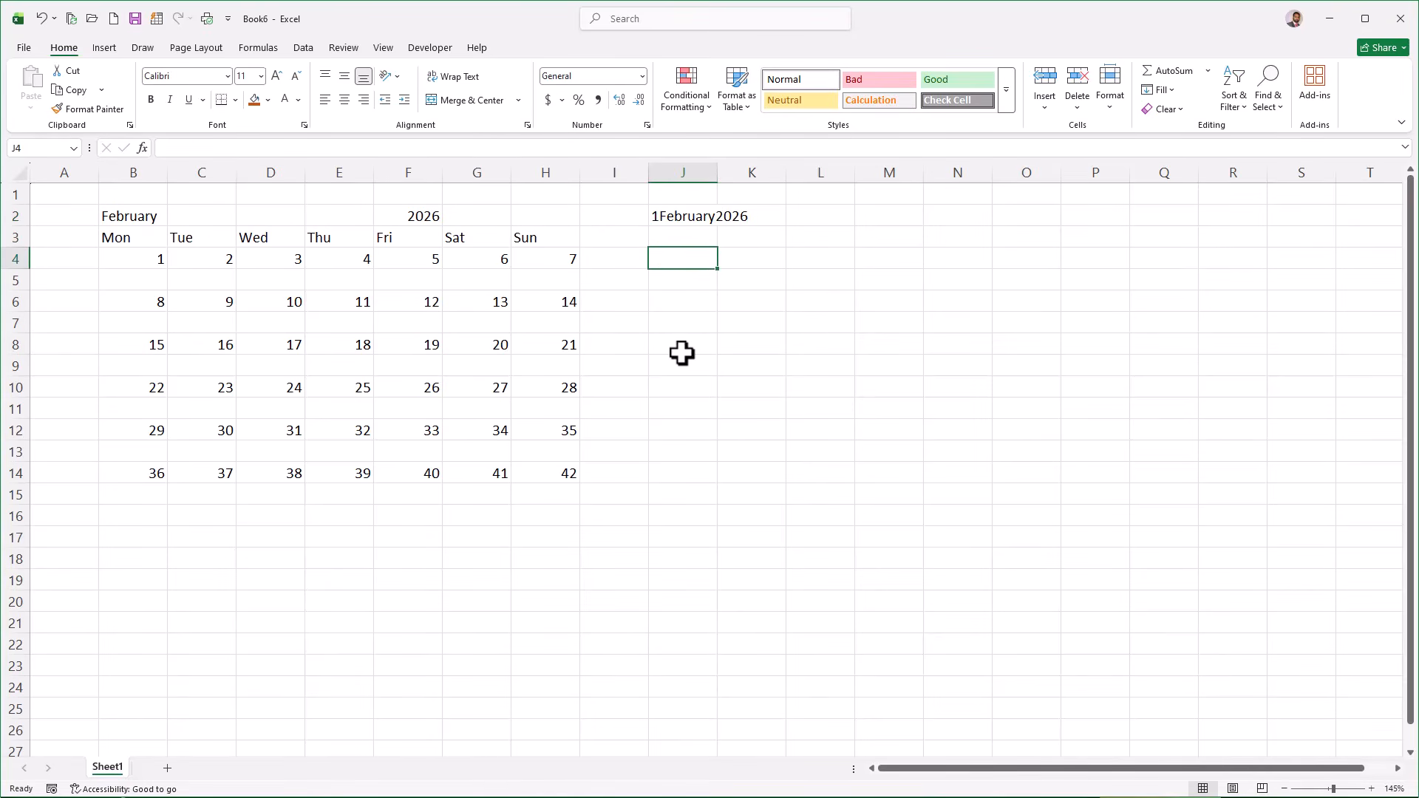
type("=week")
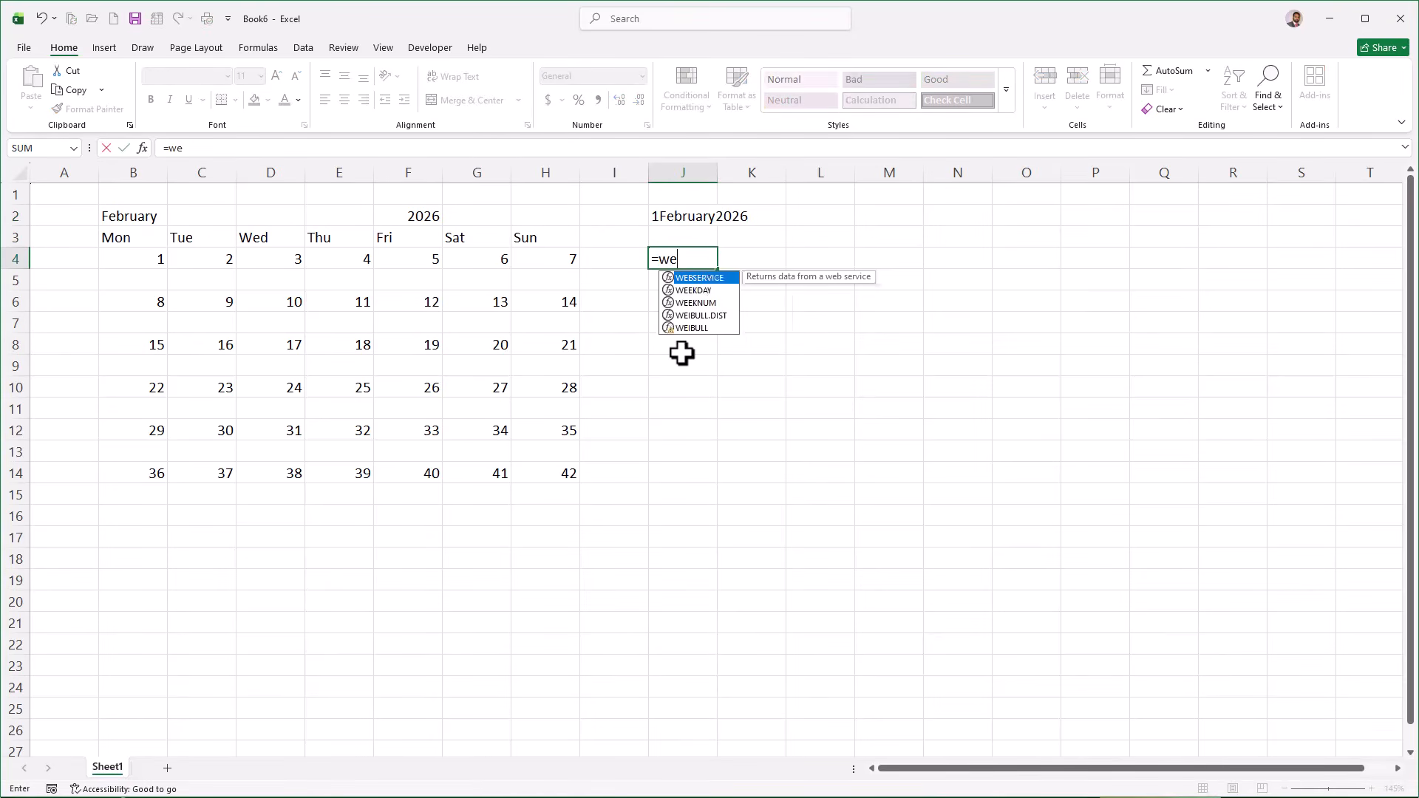
key("Tab")
key("Up")
key("Up")
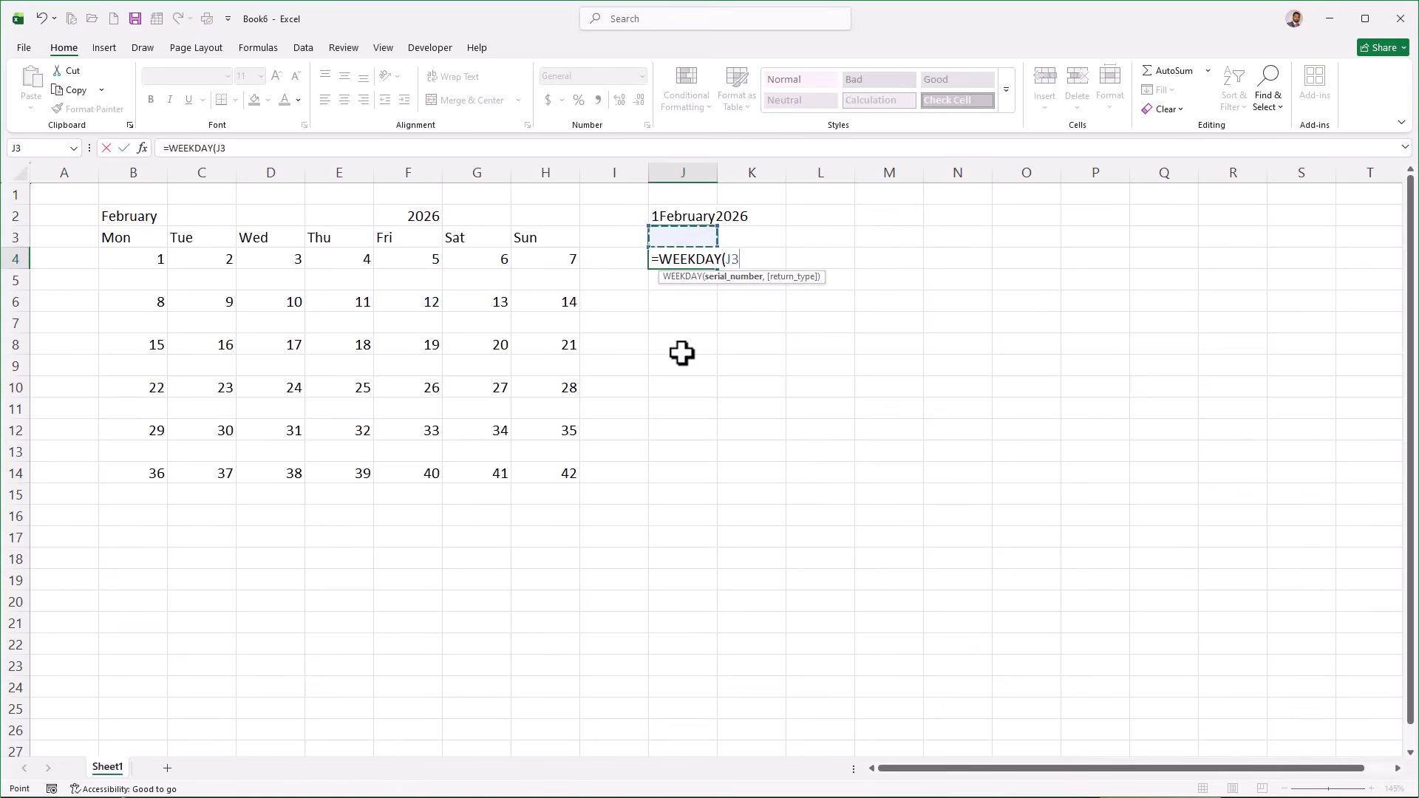
type(",")
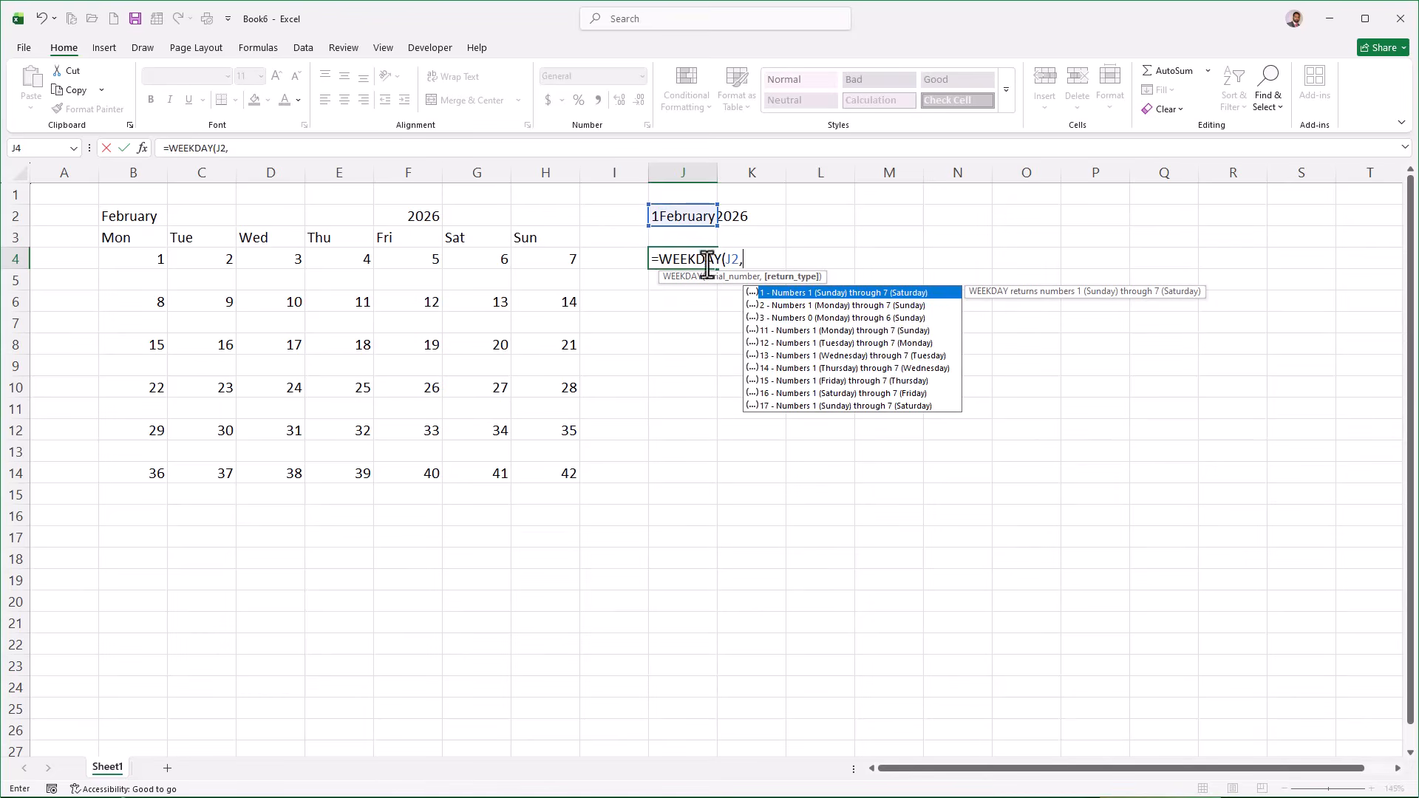
left_click(814, 306)
double_click(814, 306)
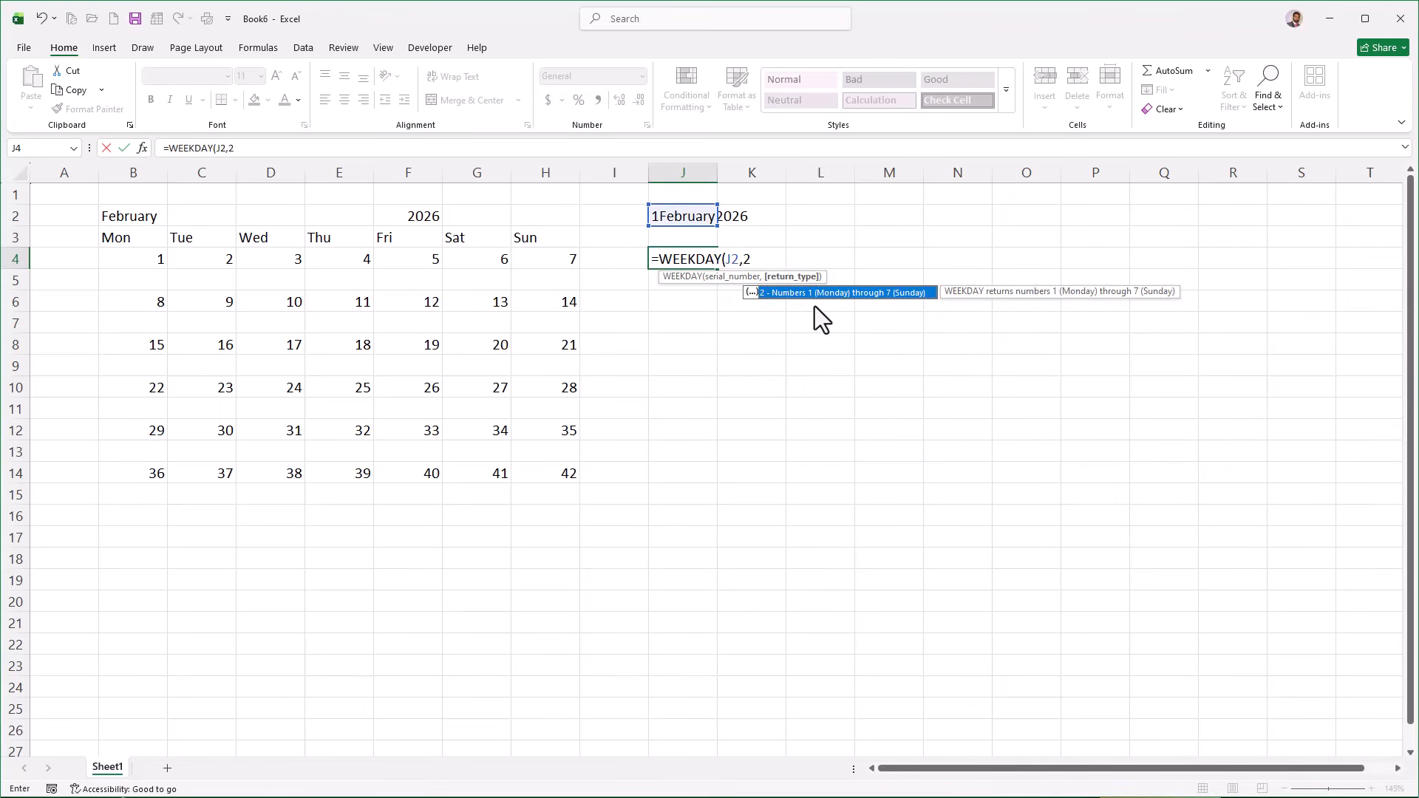
type(")")
key("Return")
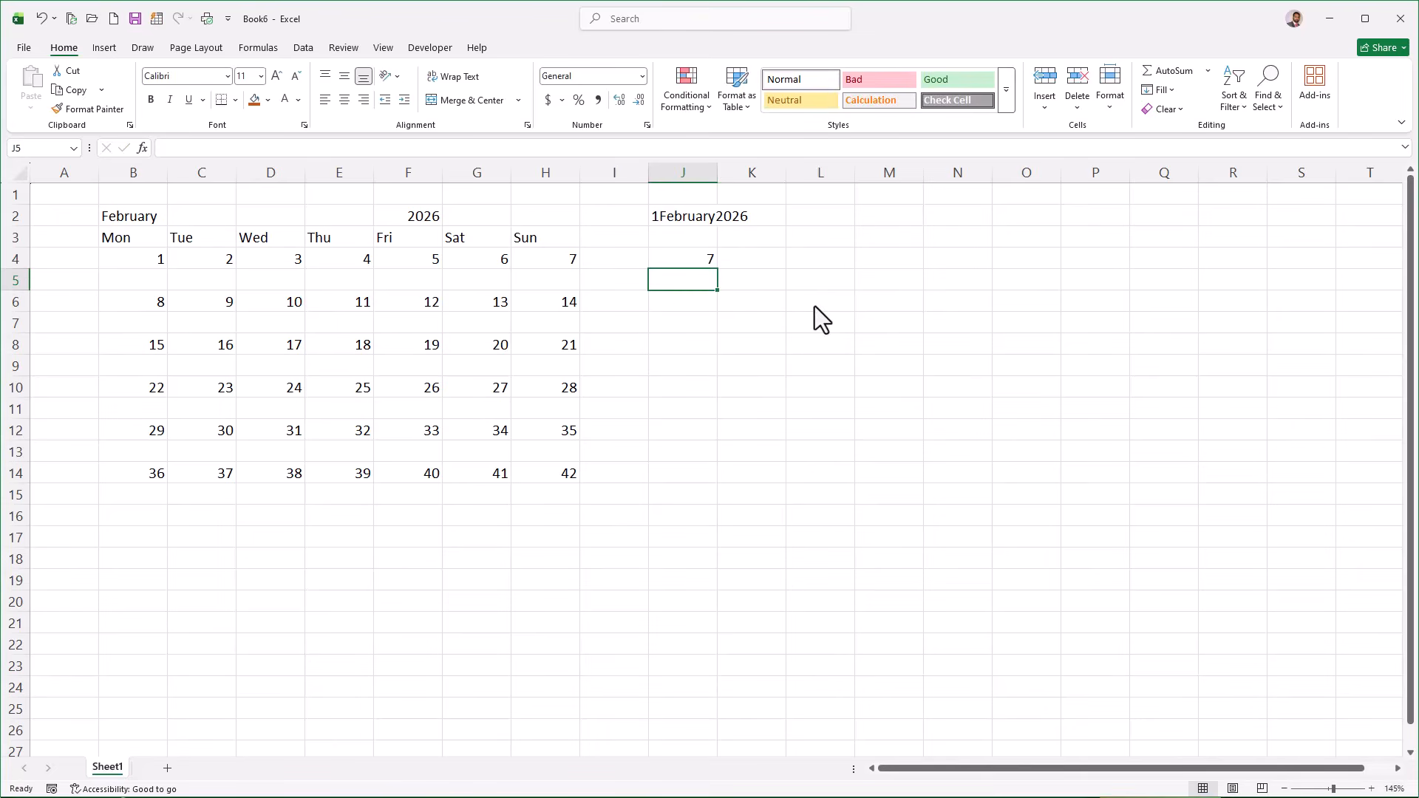
left_click(687, 260)
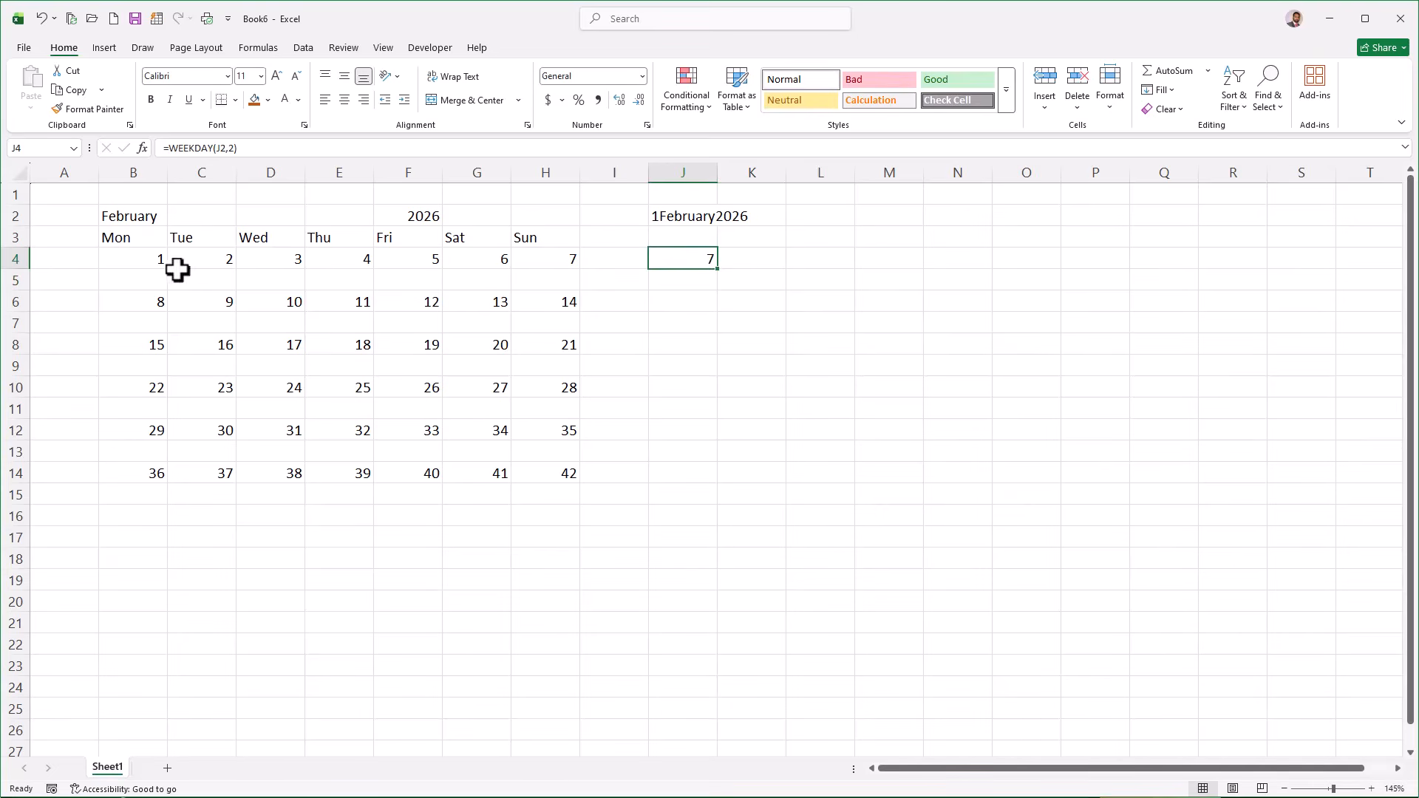
Change the first week's formula in B4 to =SEQUENCE(1,7,J2-WEEKDAY(J2,2)).
left_click(133, 260)
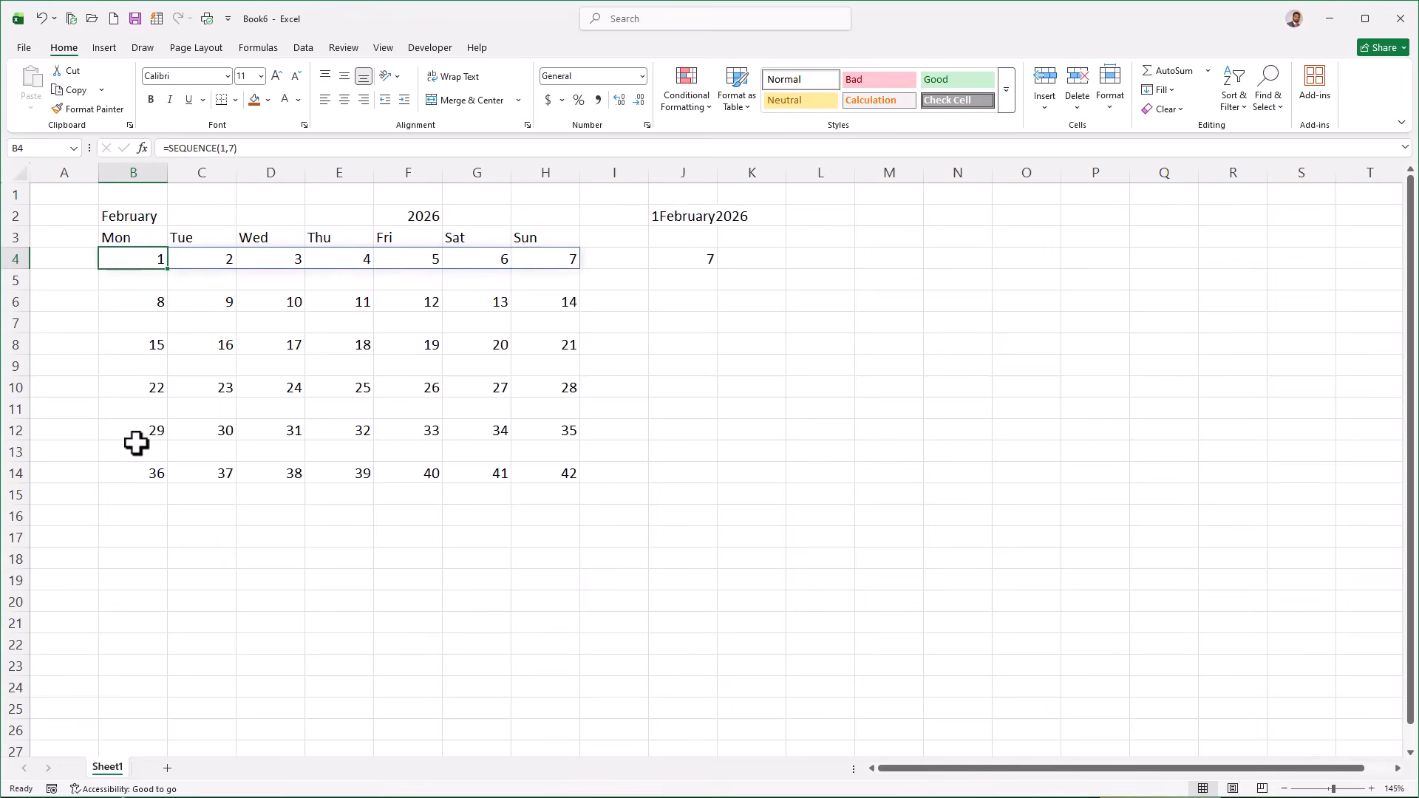
left_click(232, 148)
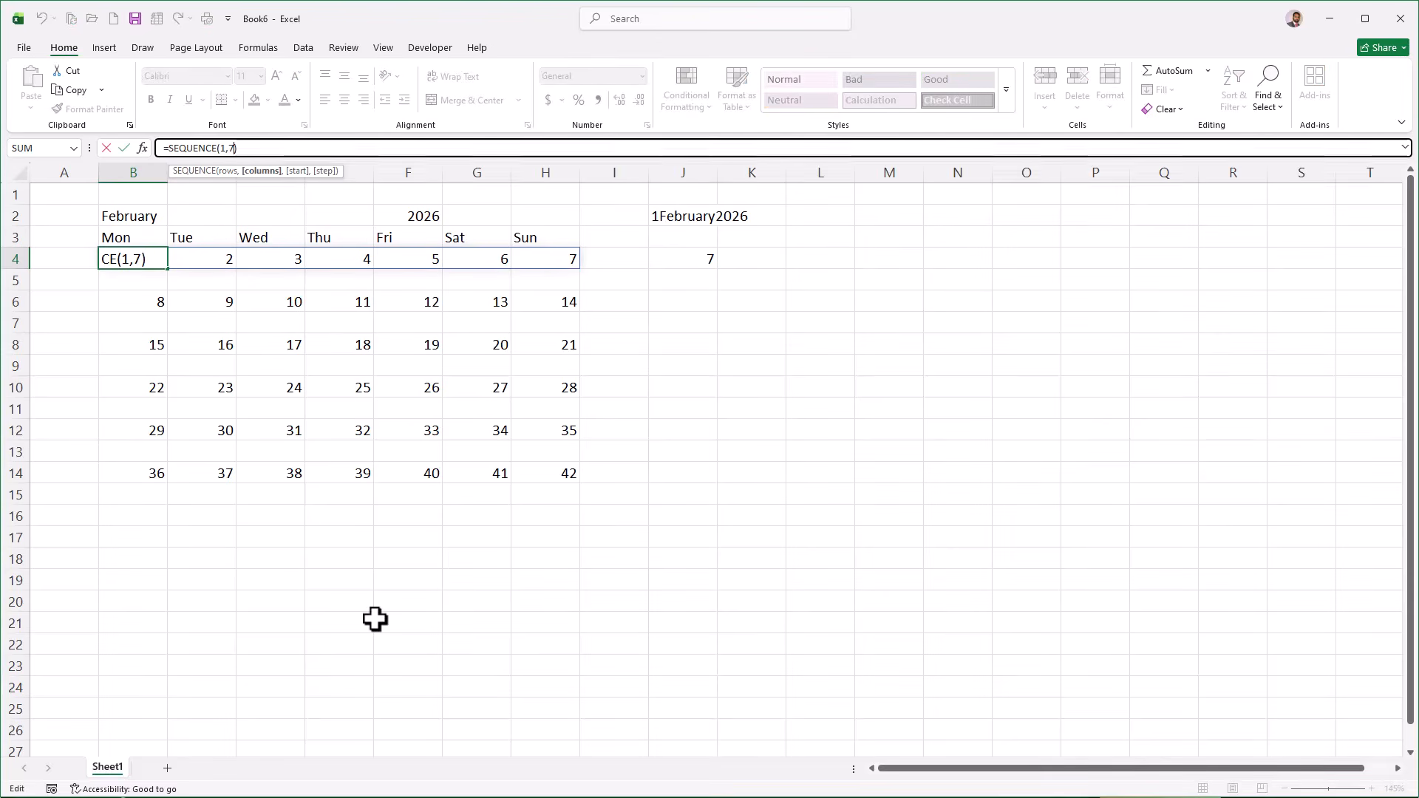
type(",")
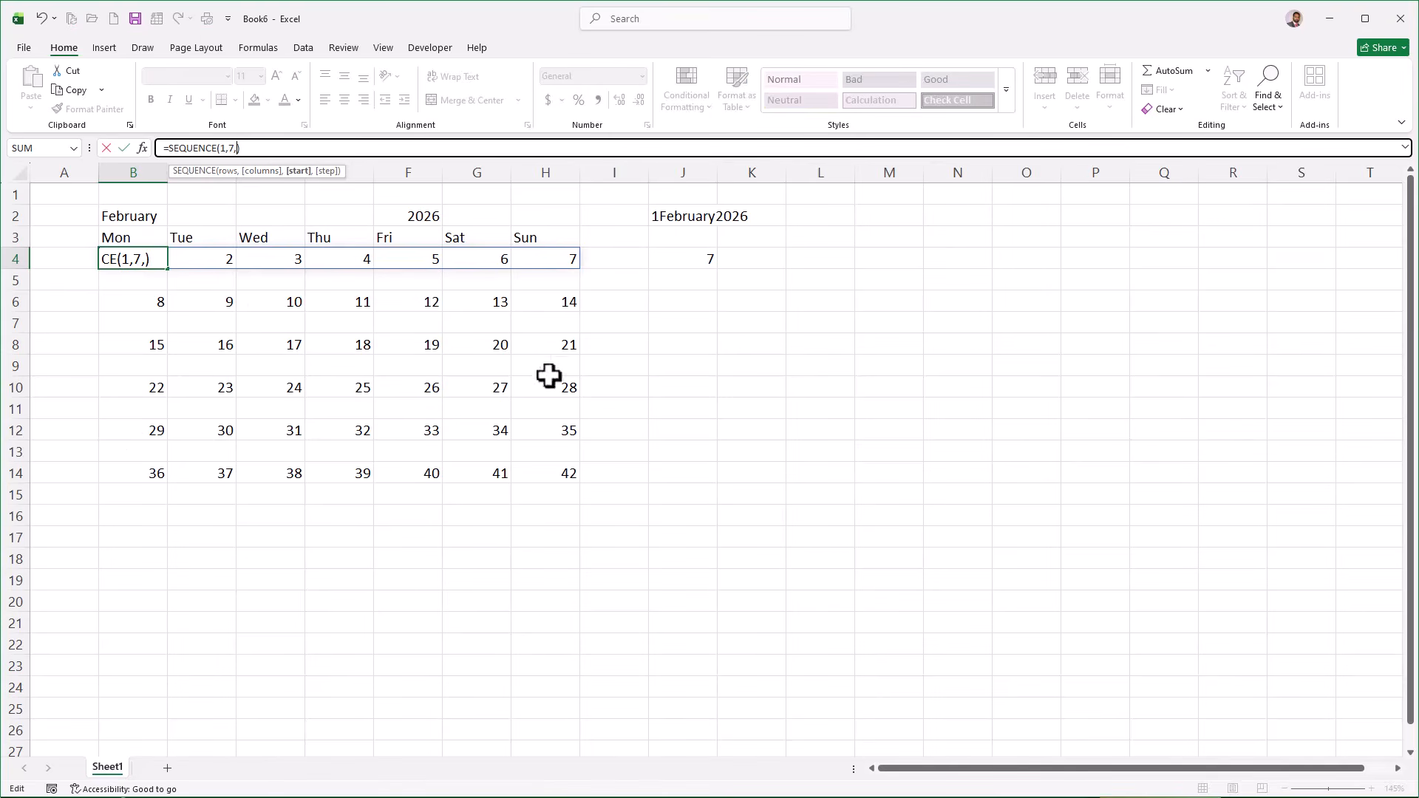
left_click(665, 214)
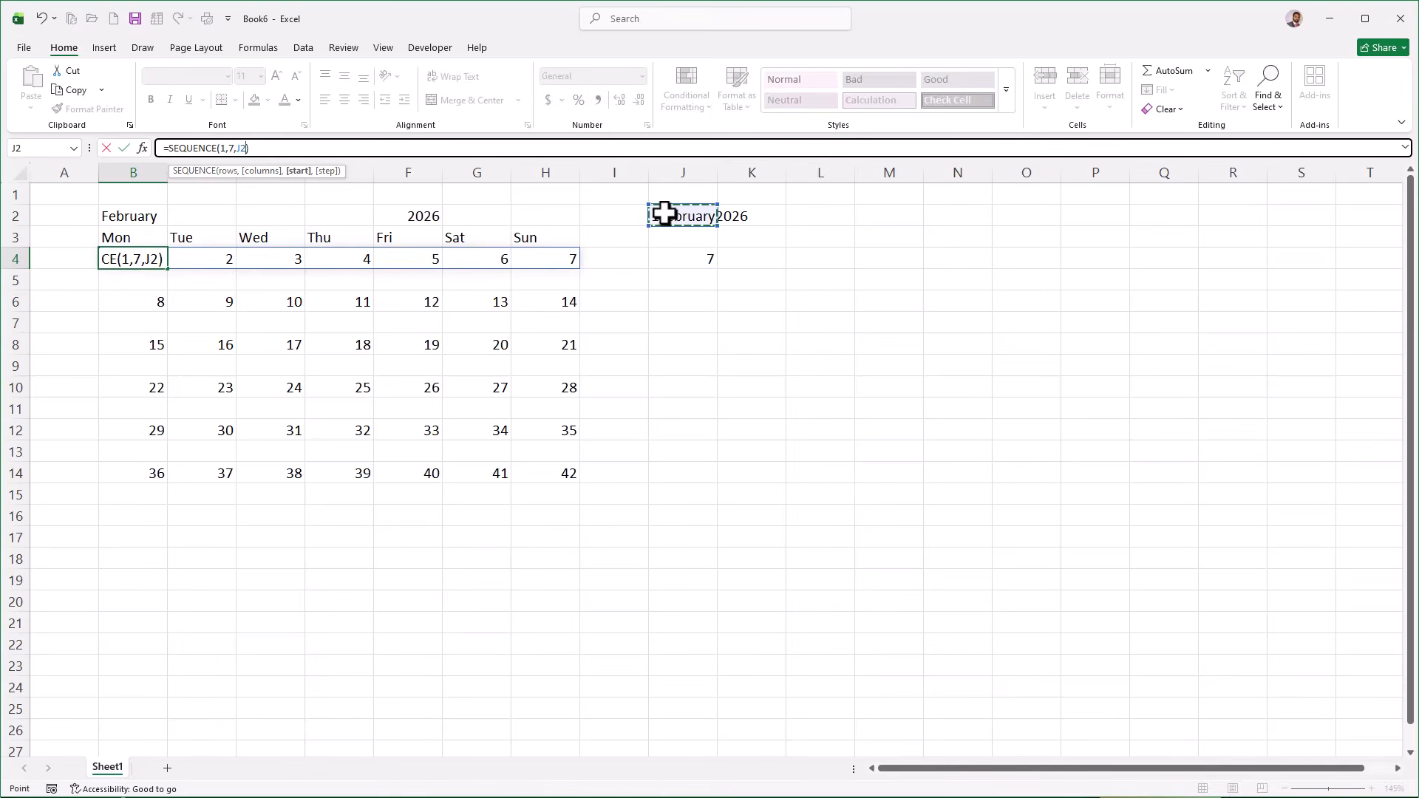
type("-wee")
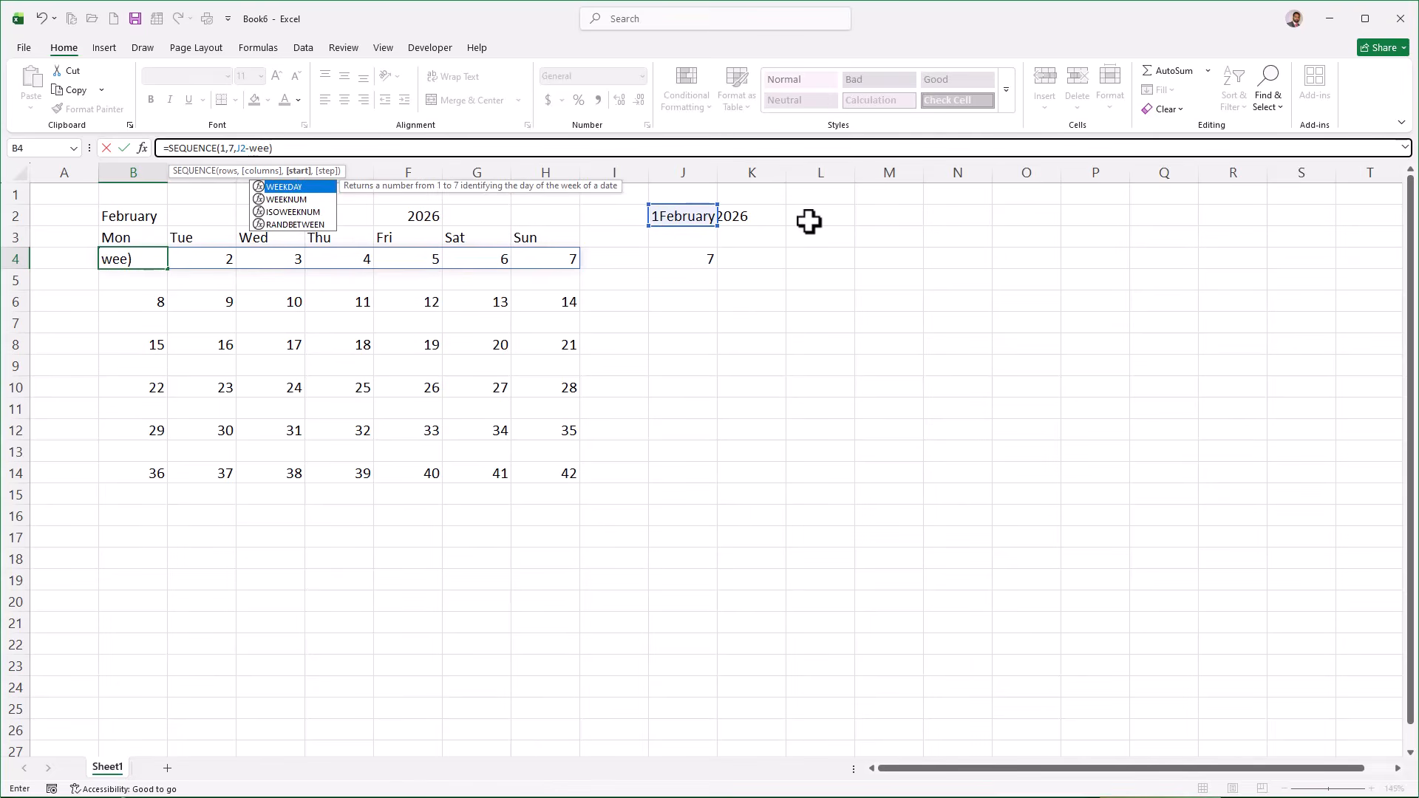
key("Tab")
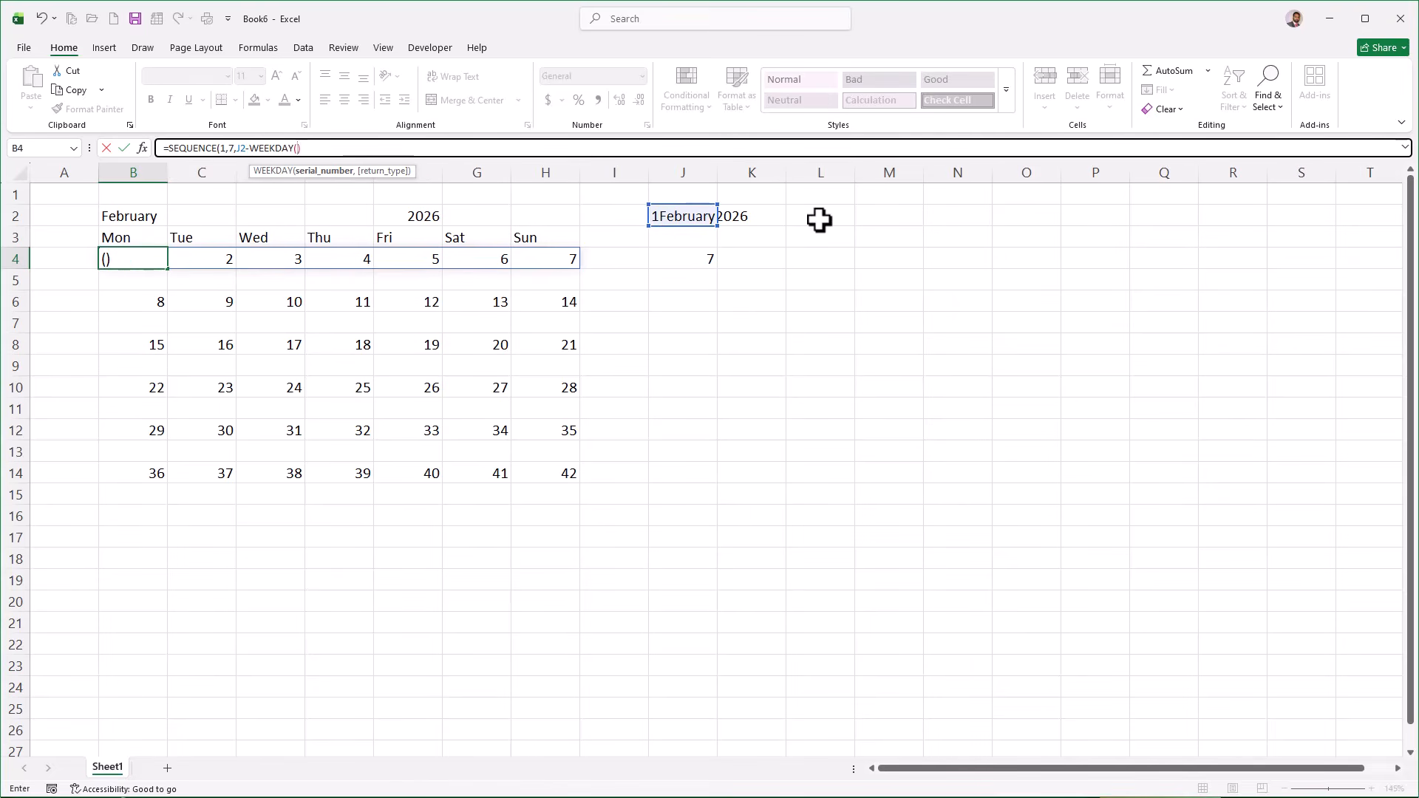
left_click(687, 213)
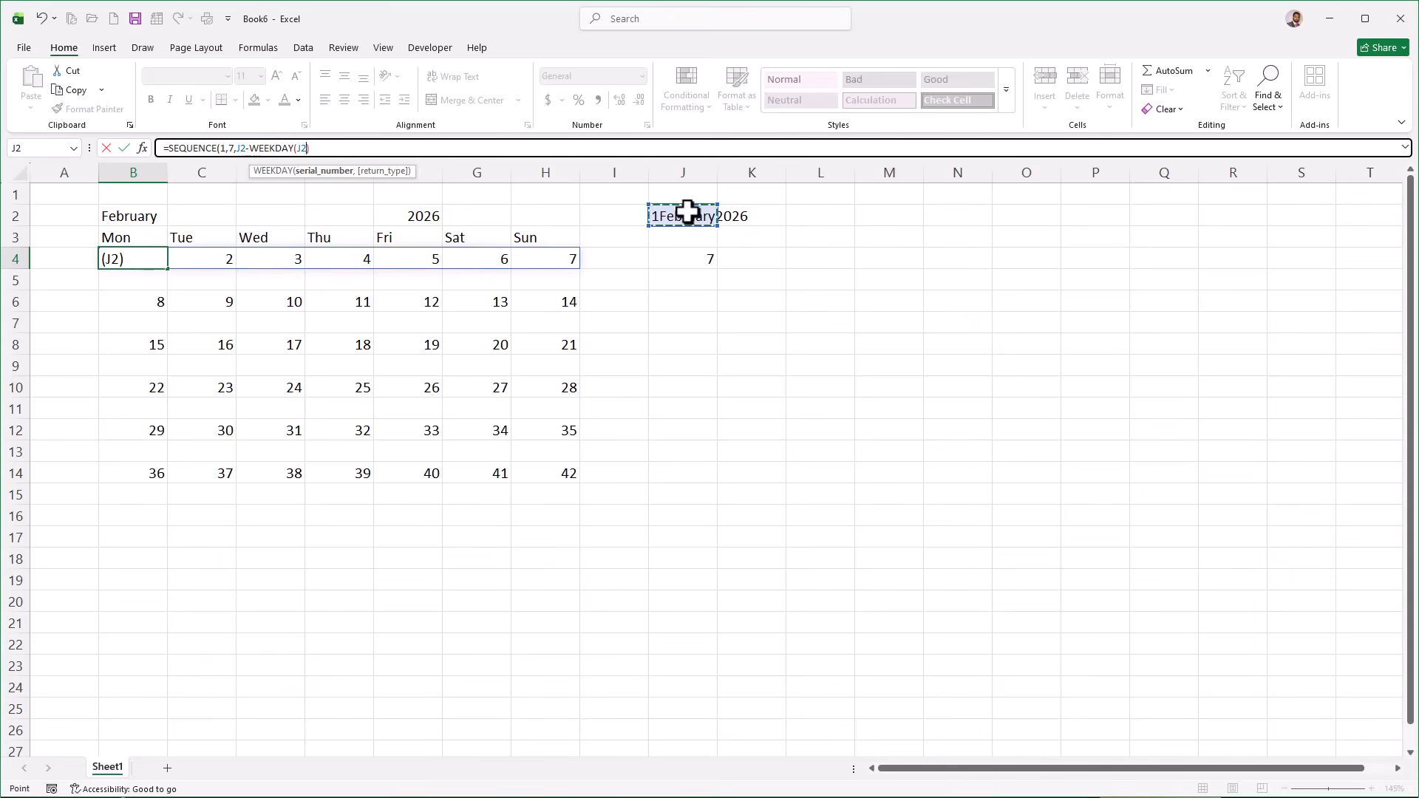
type(",")
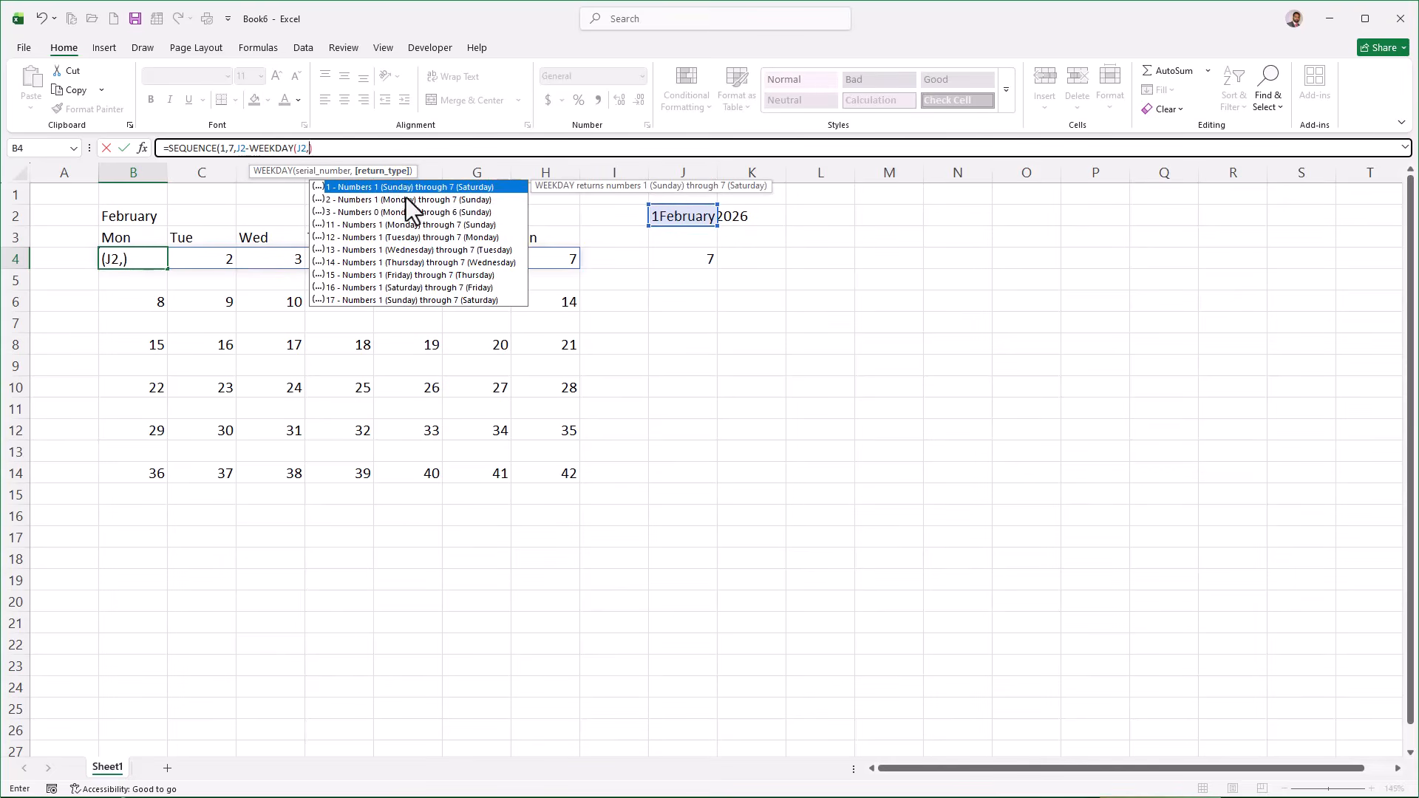
type("2")
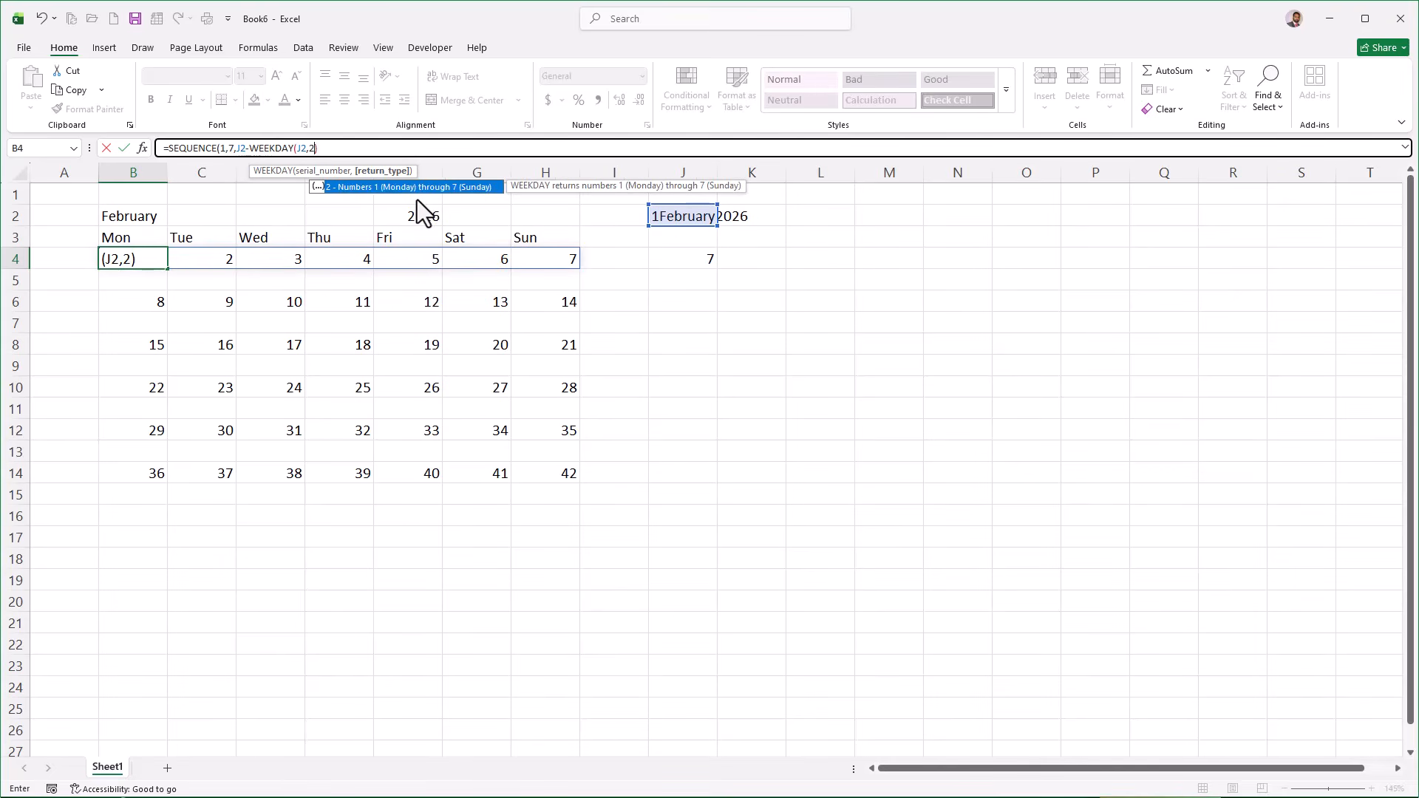
type(")")
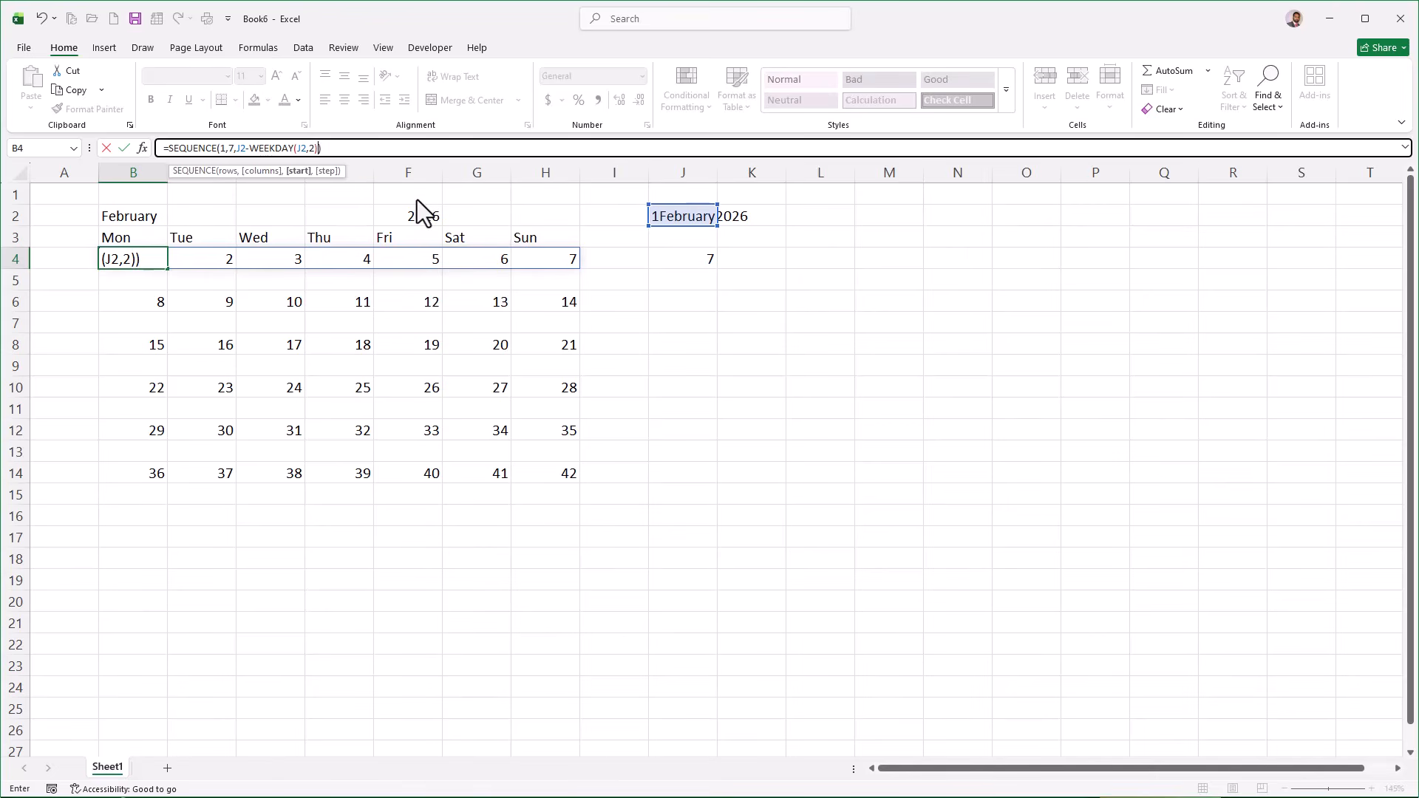
key("Return")
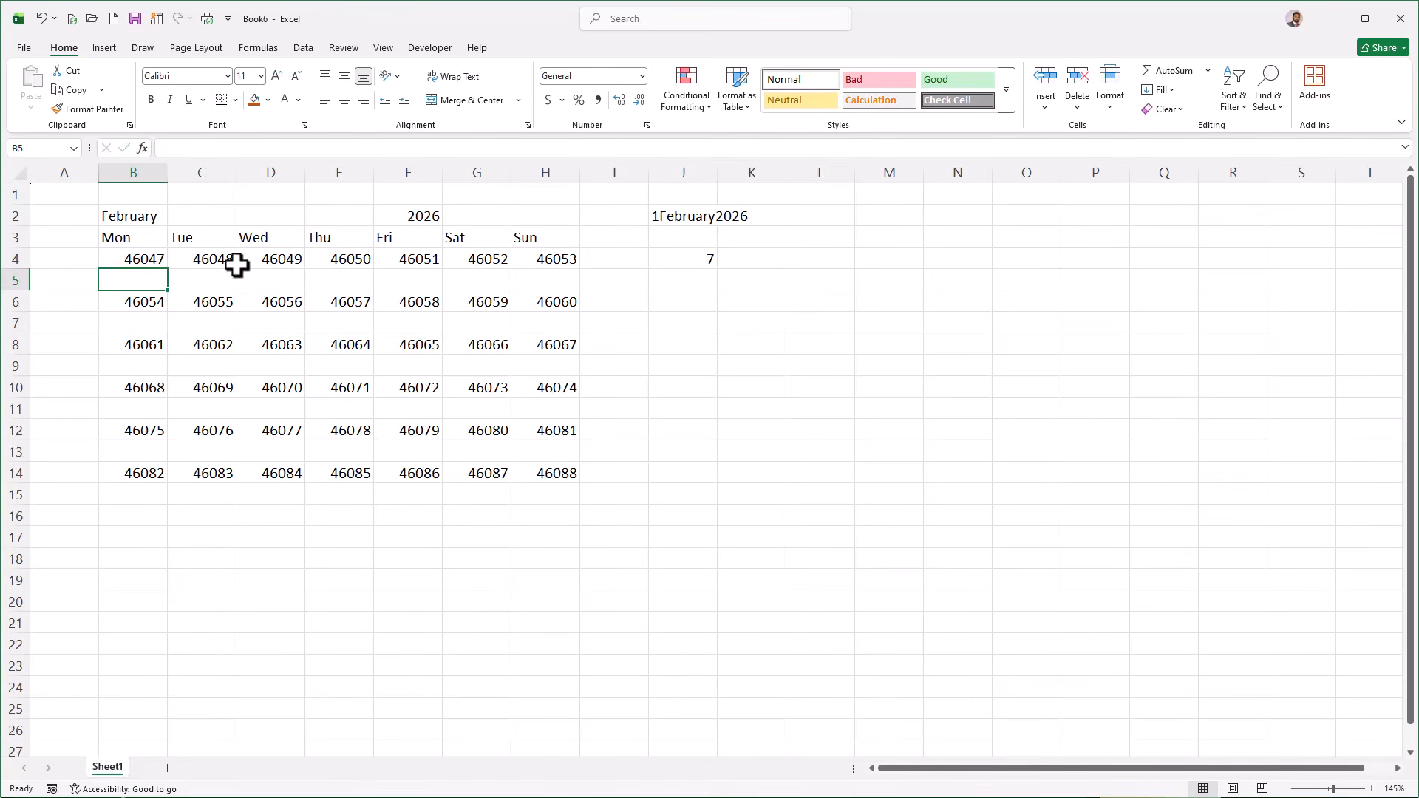
Apply the custom number format dd to the calendar range B4:H14.
left_click_drag(149, 262, 537, 466)
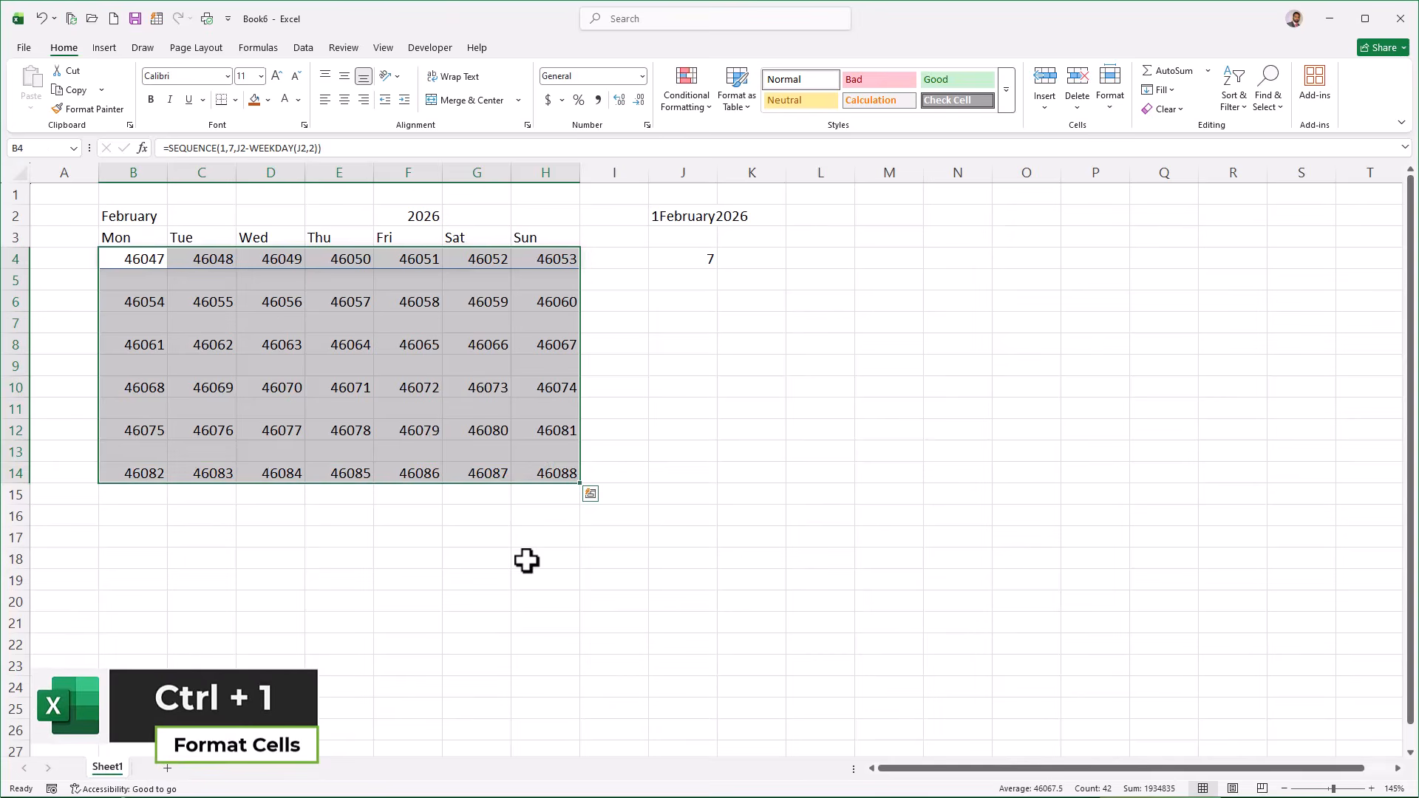
key("ctrl+1")
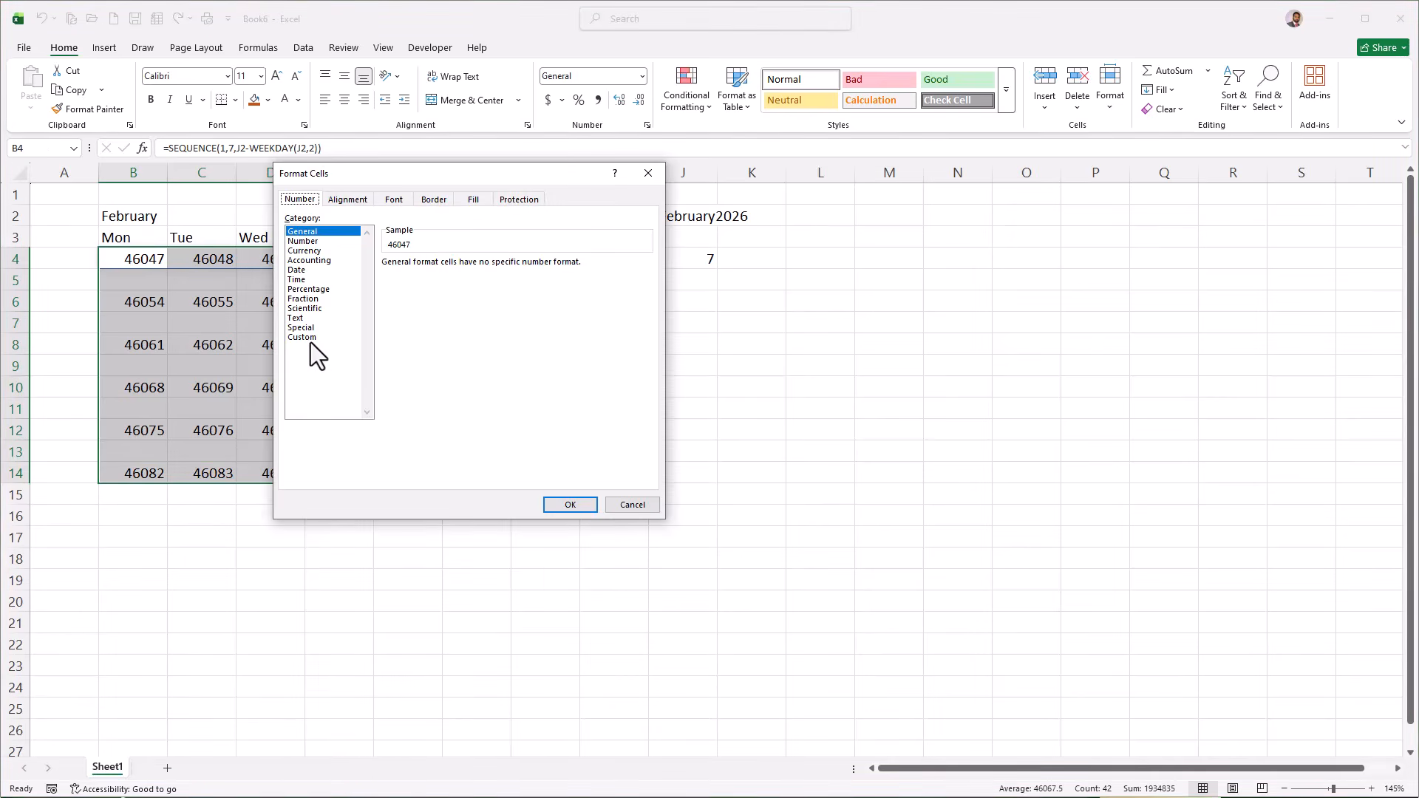
left_click(311, 341)
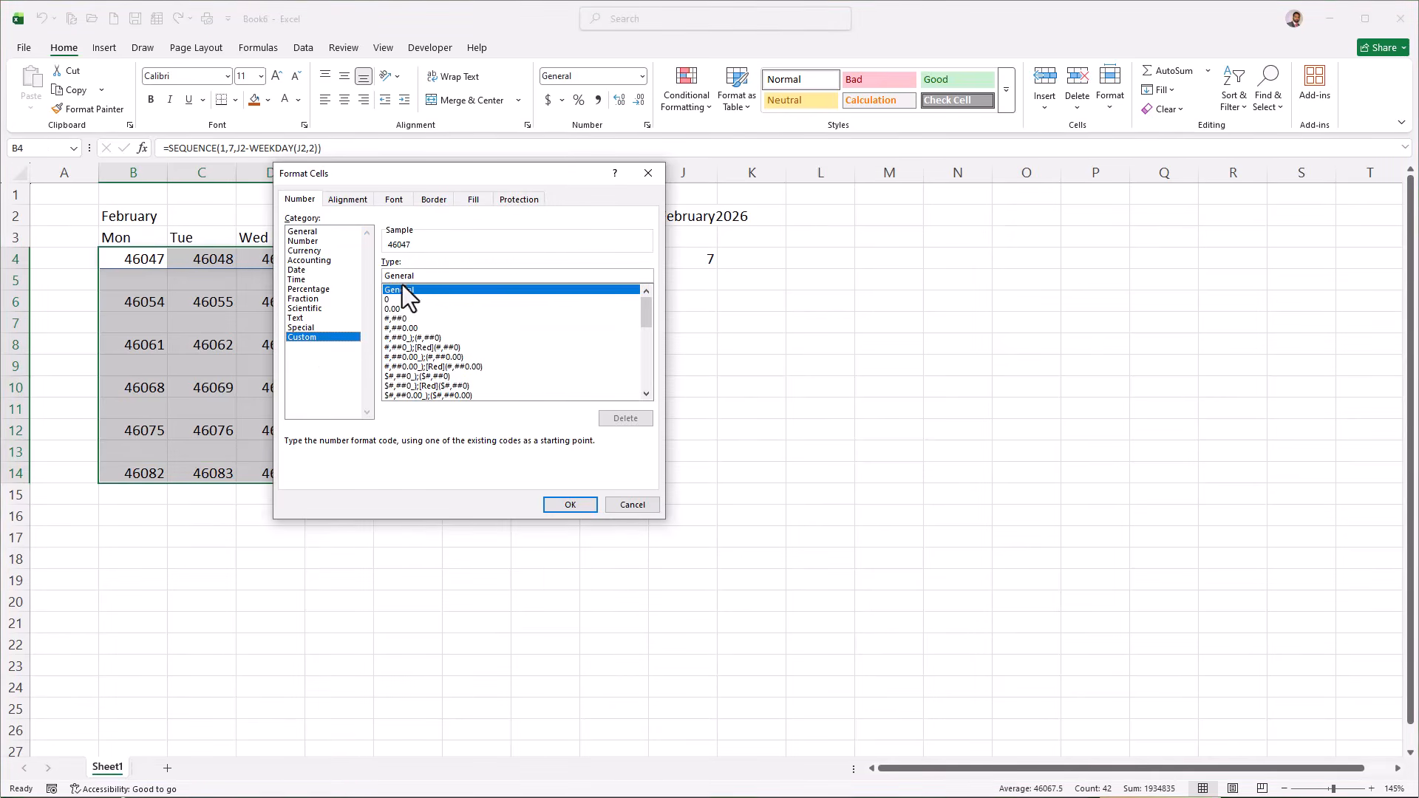
type("dd")
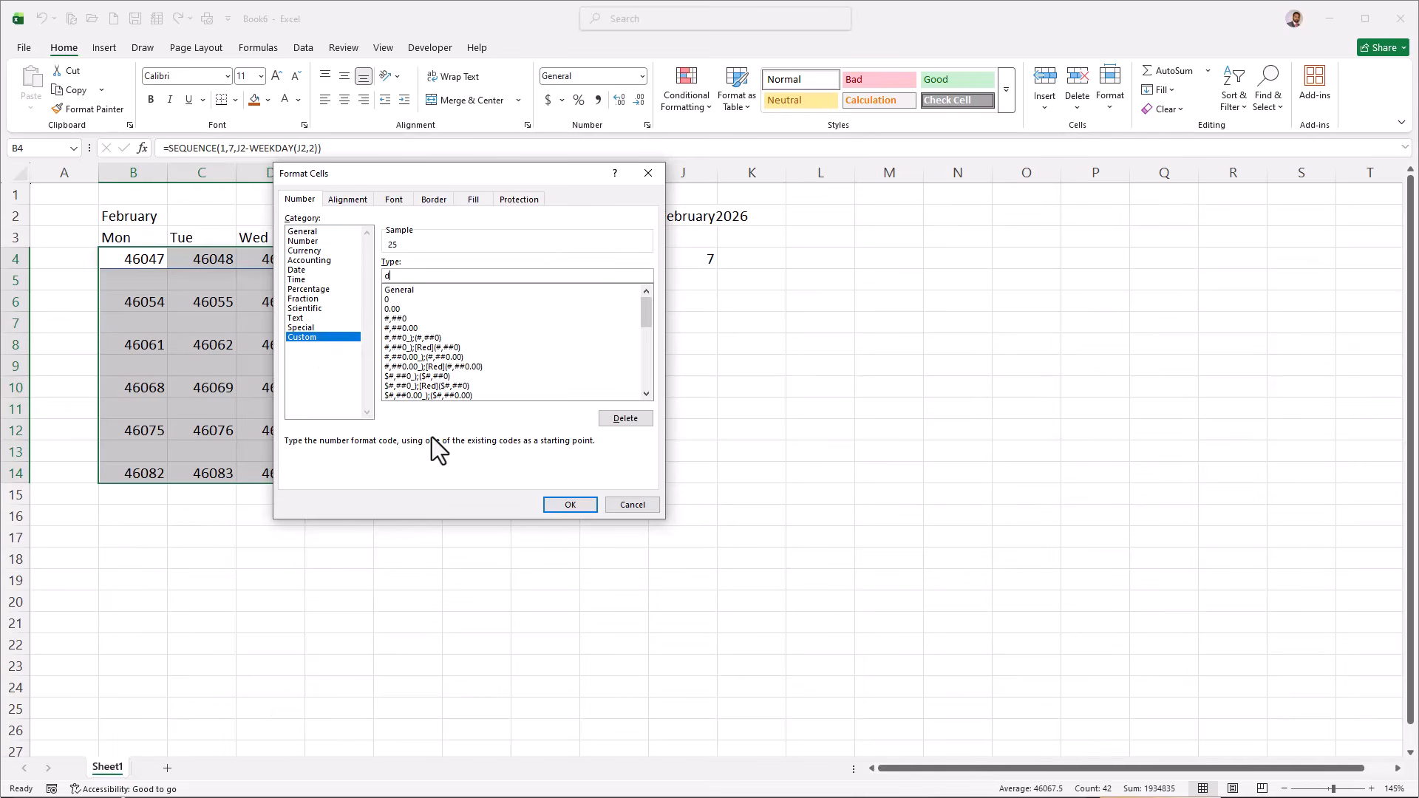
left_click(585, 507)
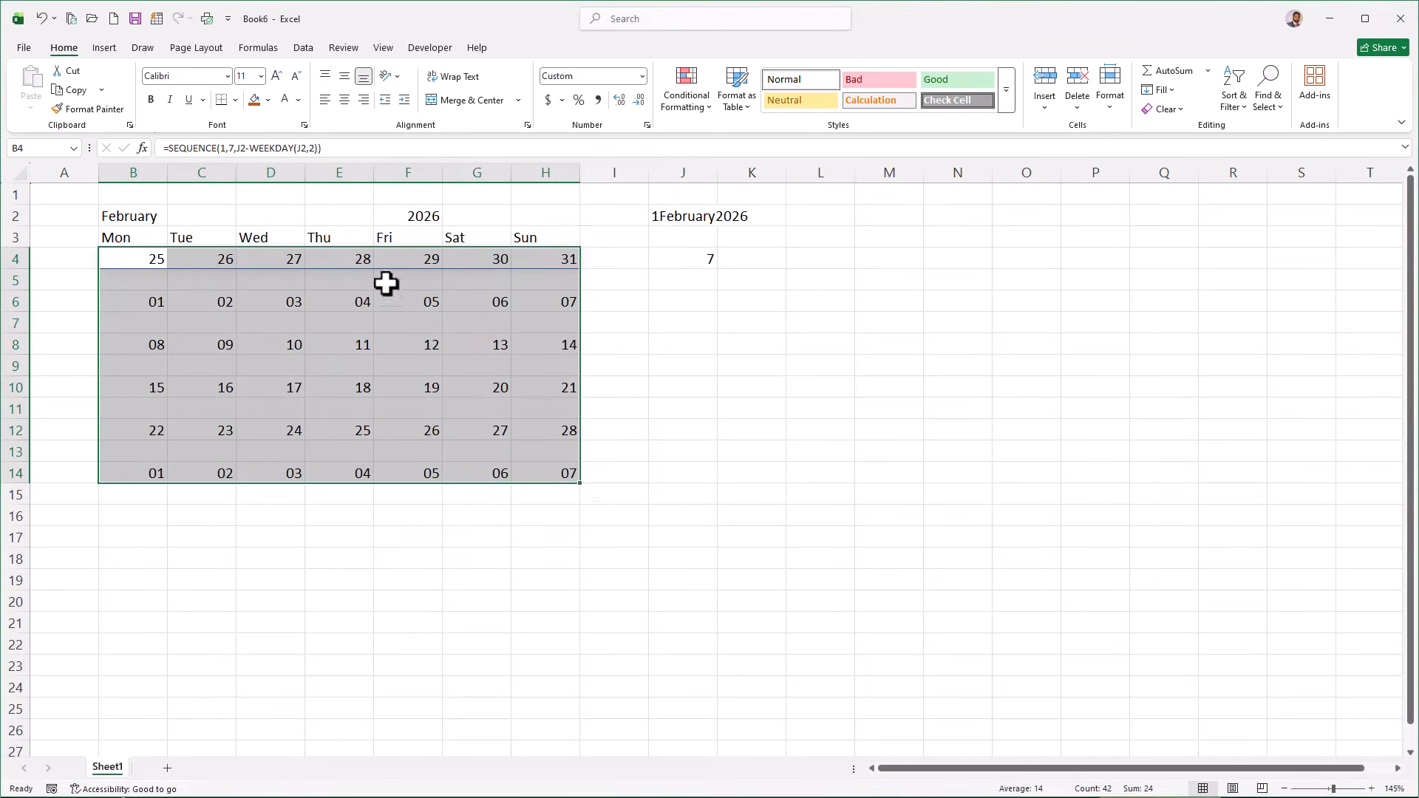
Check how the dates in the first two weeks line up with the Mon and Sun headers.
left_click(145, 268)
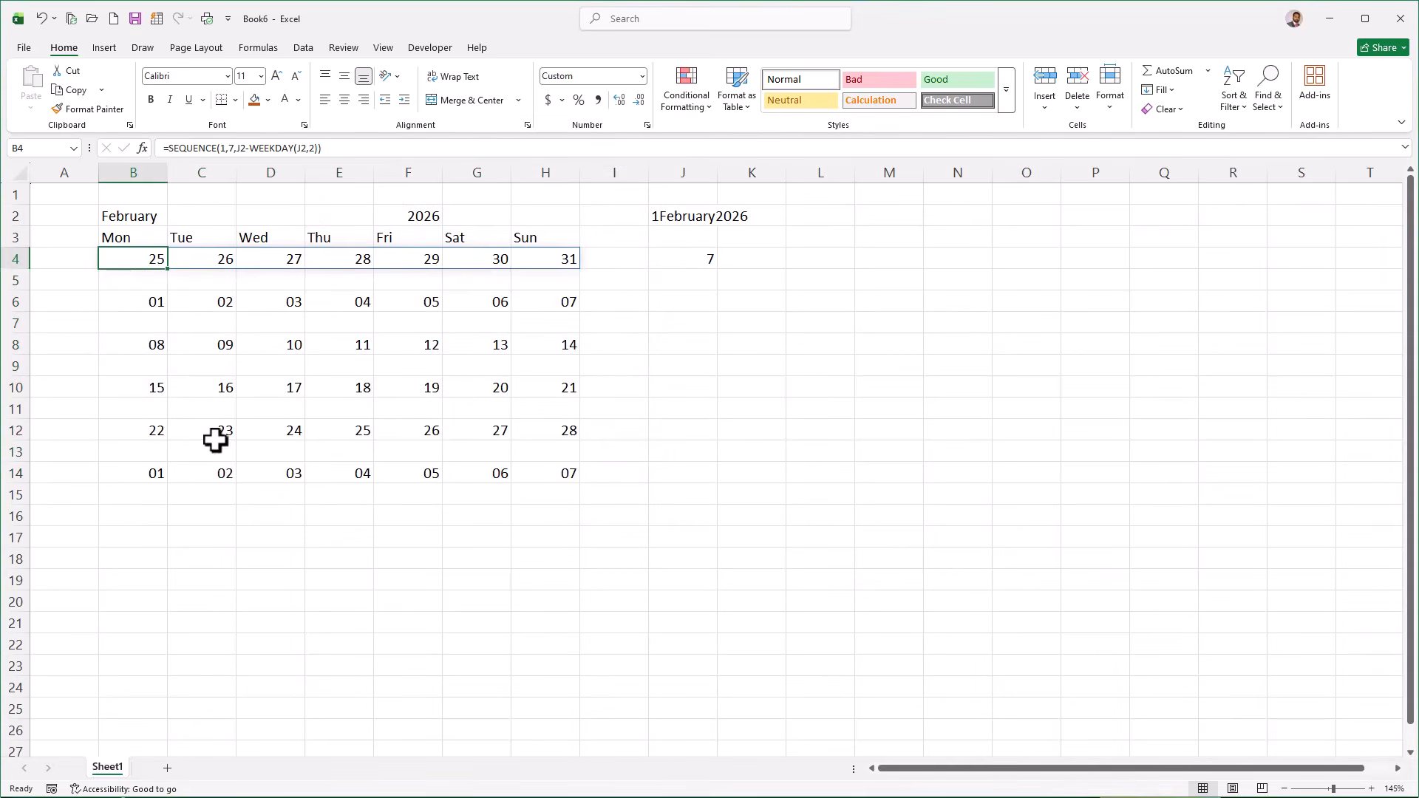
left_click(140, 236)
left_click(126, 302)
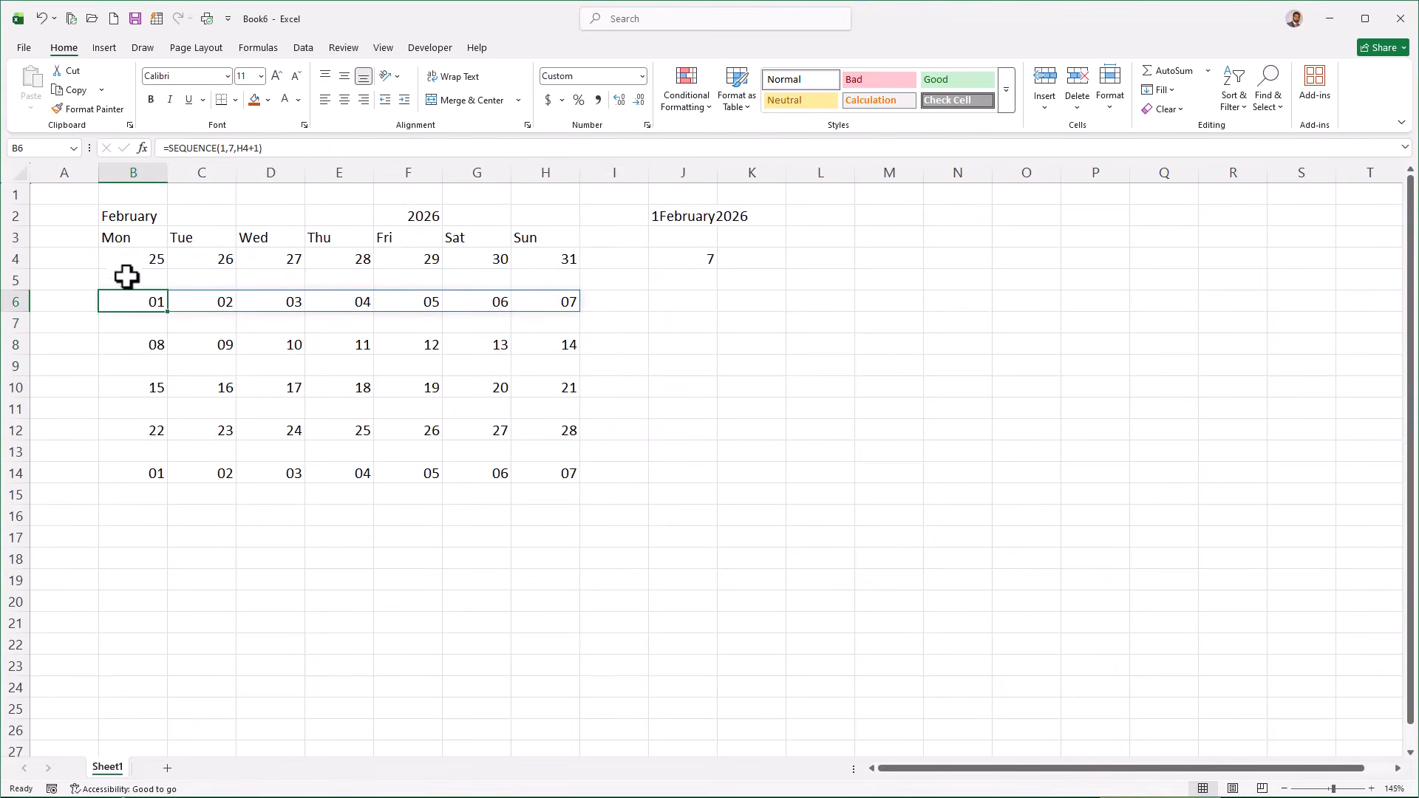
left_click(126, 235)
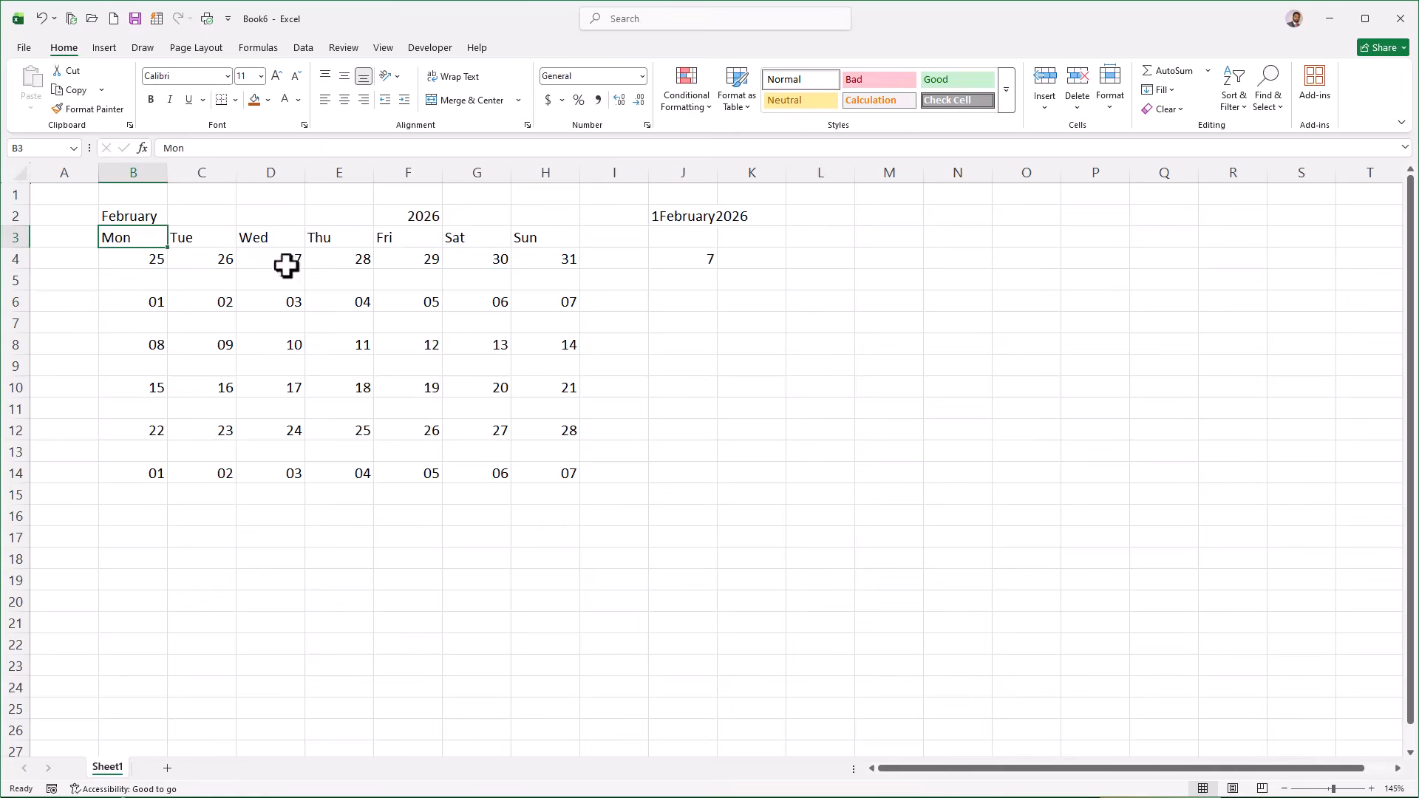
left_click(545, 237)
left_click(542, 259)
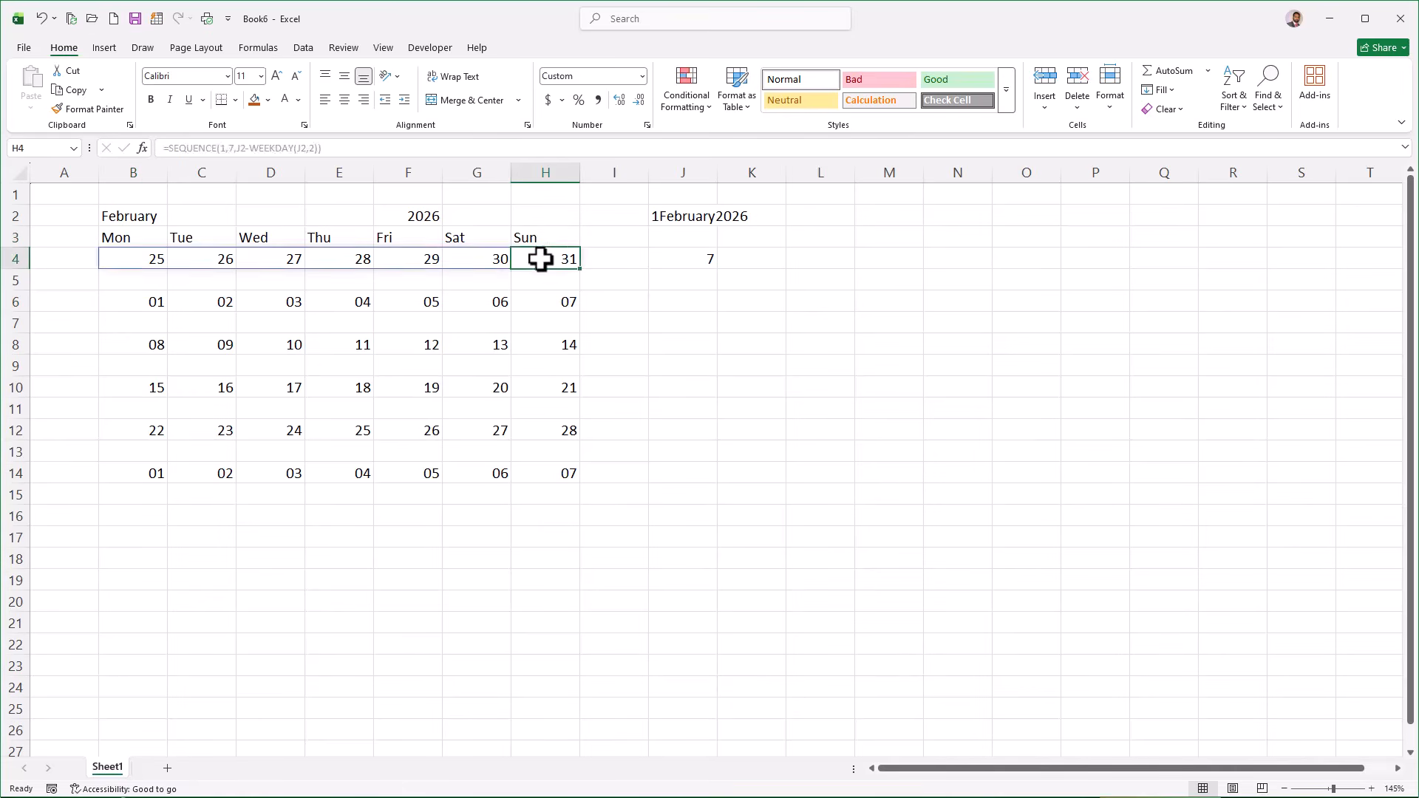
left_click(546, 240)
Add 1 to the first week's formula in B4, making it =SEQUENCE(1,7,J2-WEEKDAY(J2,2))+1.
left_click(116, 252)
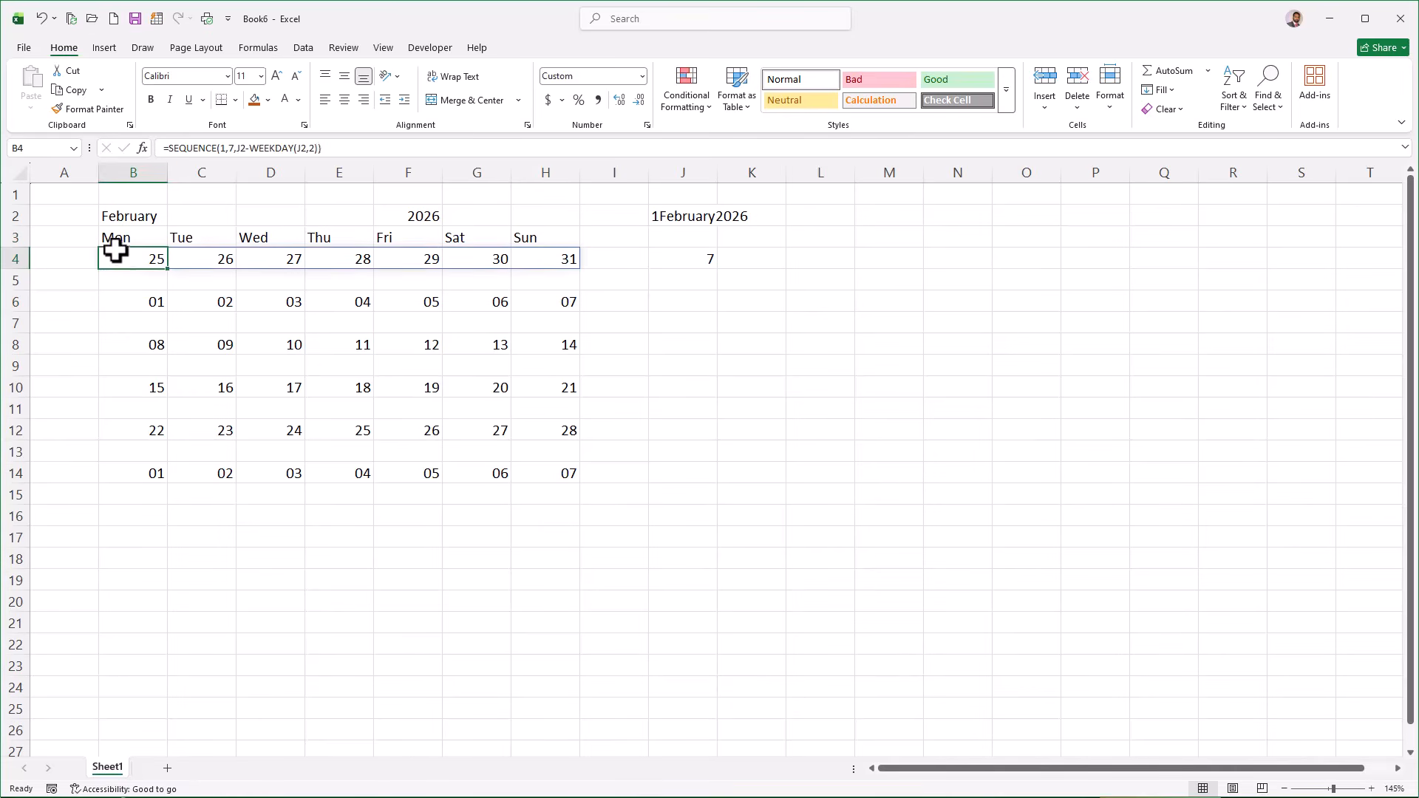
left_click(337, 150)
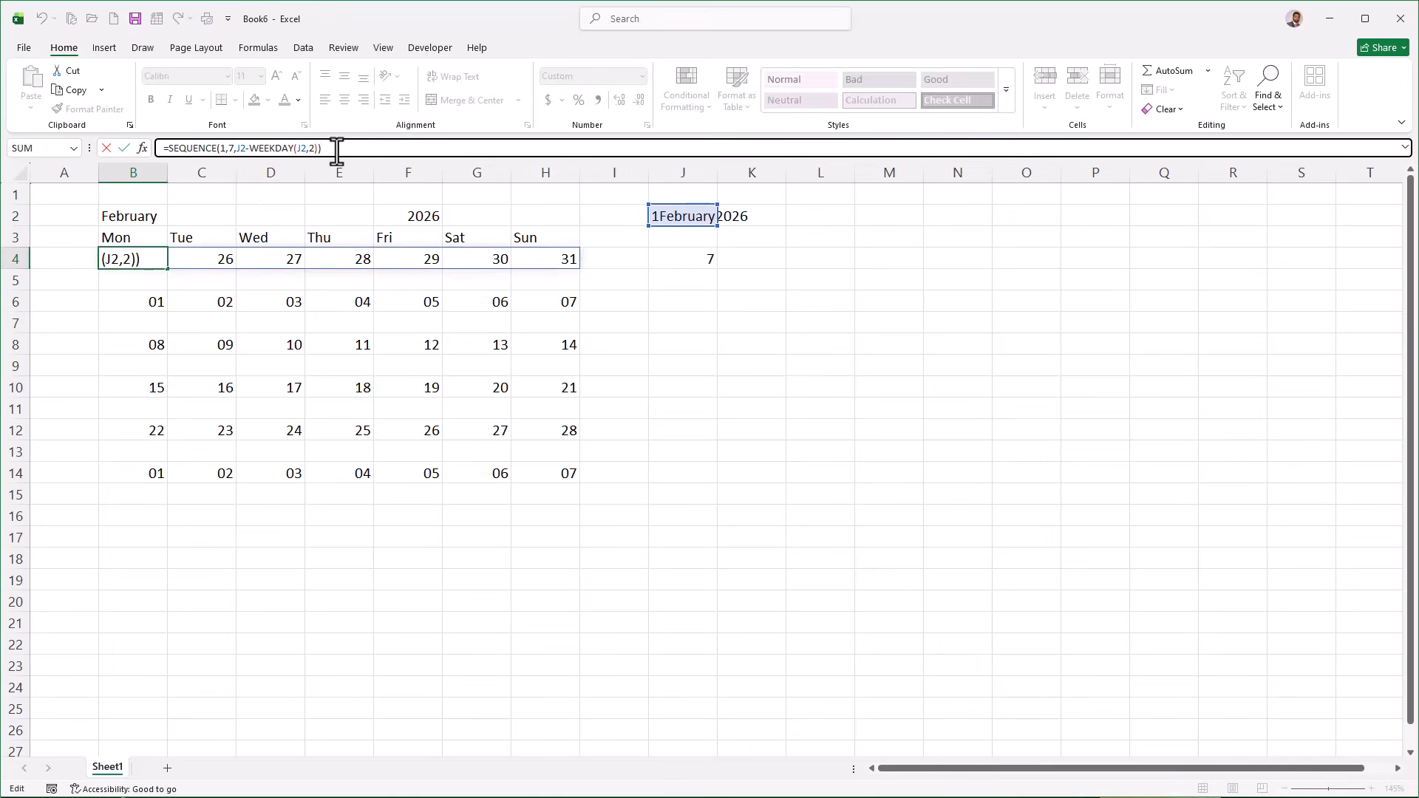
type("+1")
key("Return")
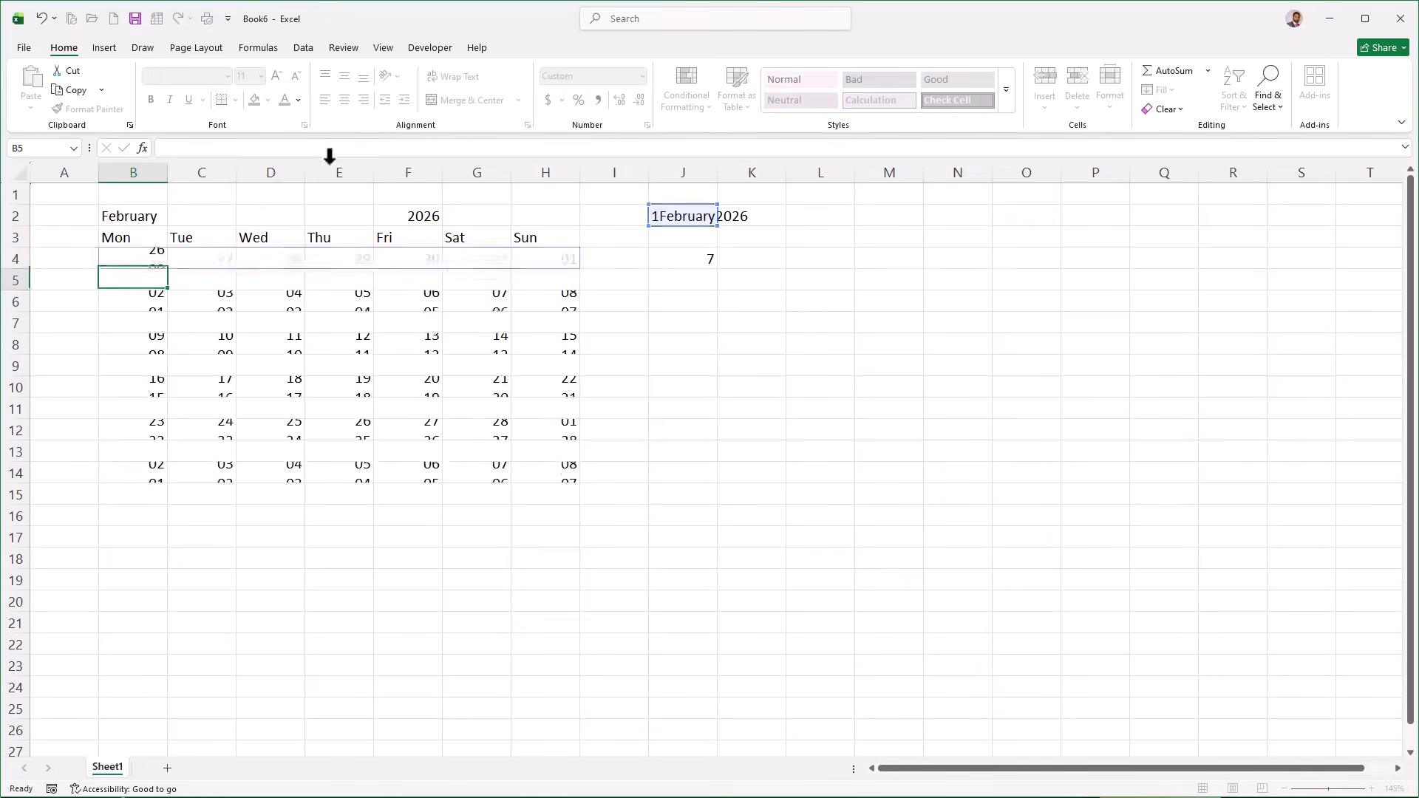
left_click(548, 260)
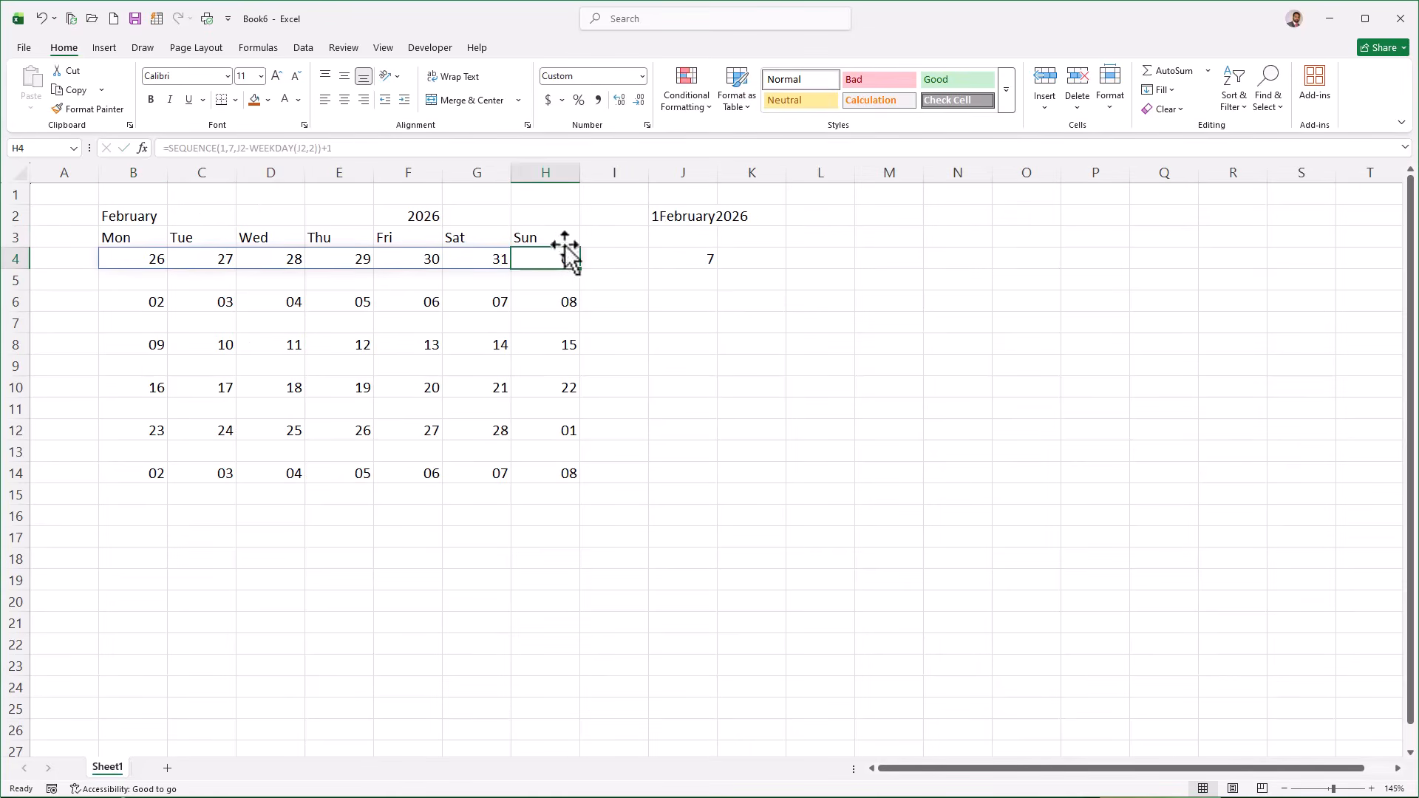
key("alt+Tab")
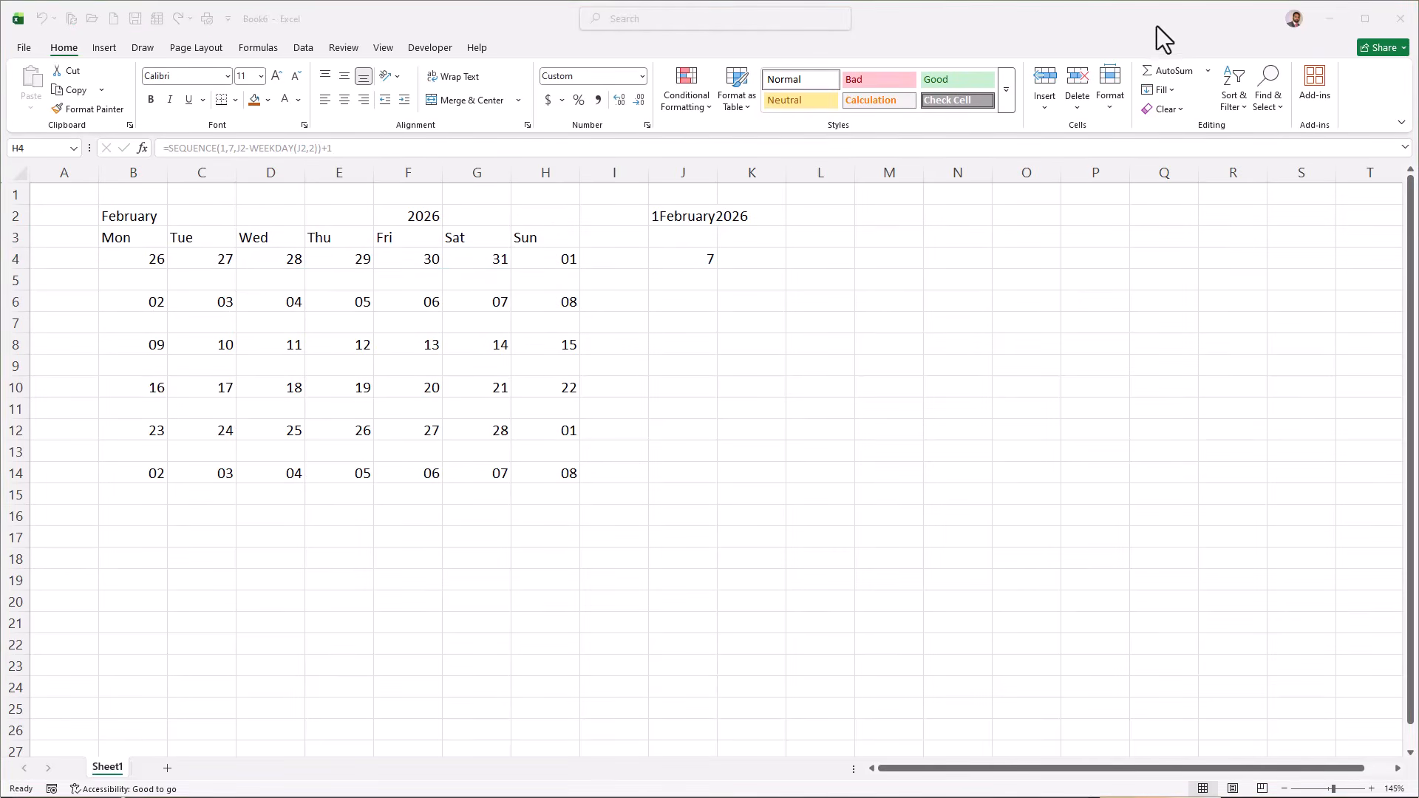
key("alt+Tab")
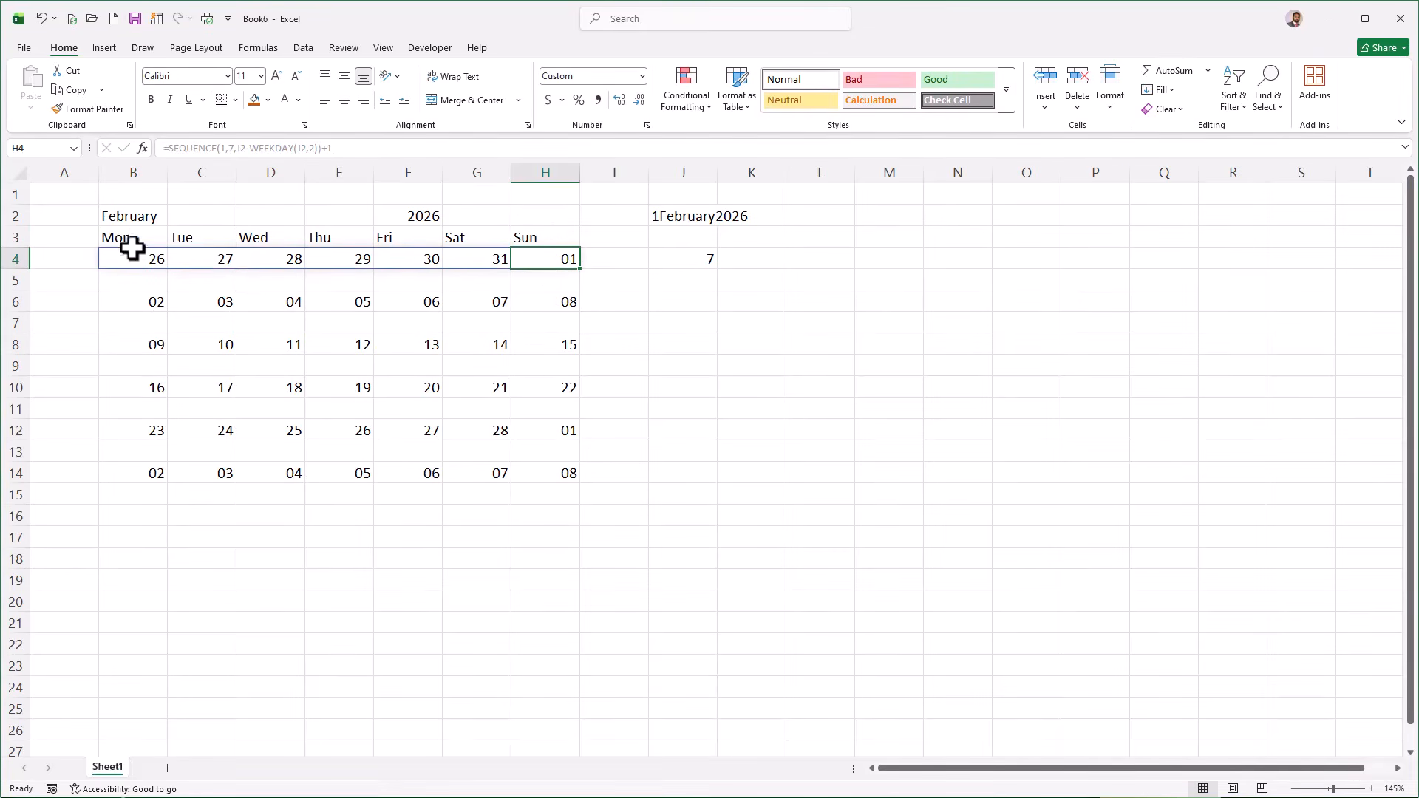
Merge and center the month header across B2:E2 and the year header across F2:H2.
left_click(141, 215)
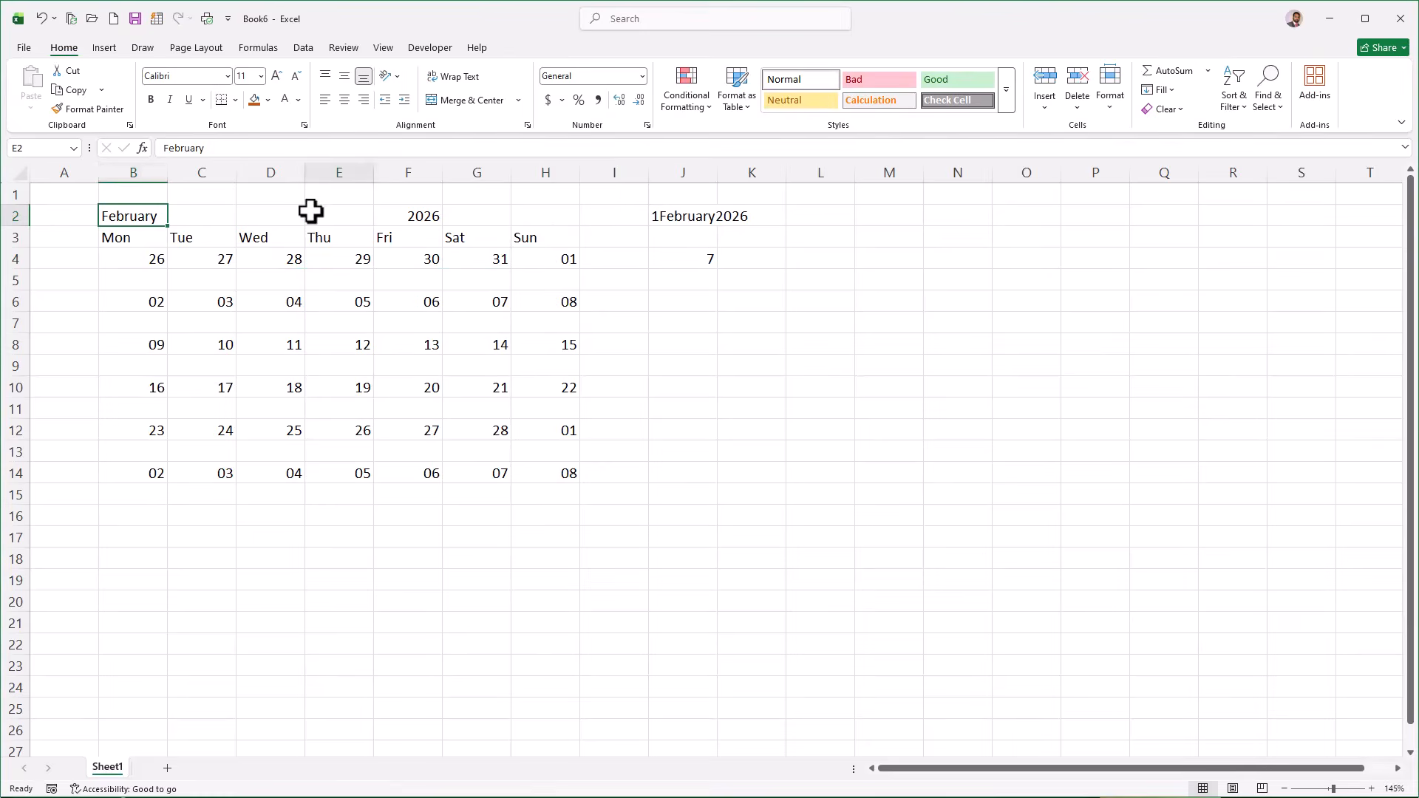
left_click_drag(311, 210, 142, 214)
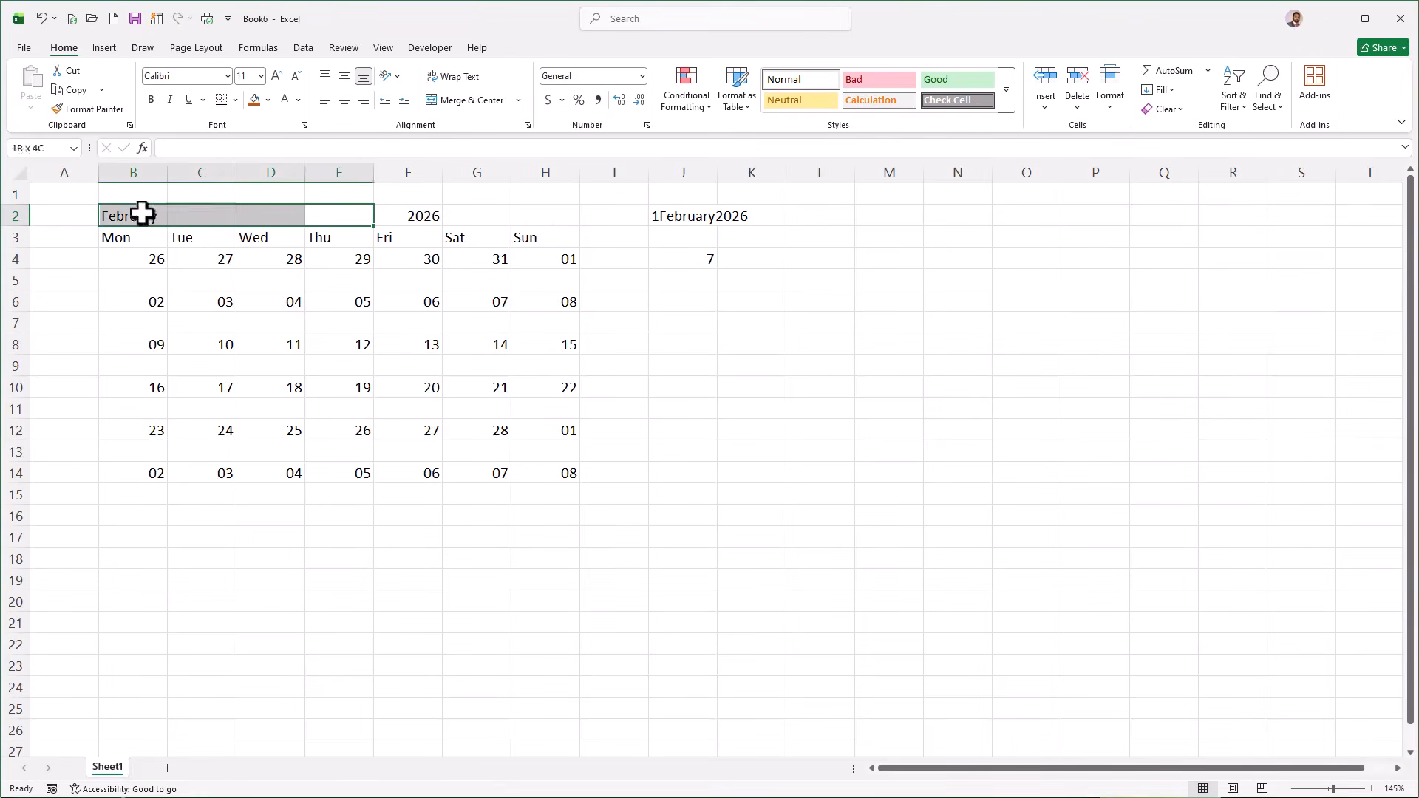
left_click(472, 99)
left_click_drag(432, 214, 529, 207)
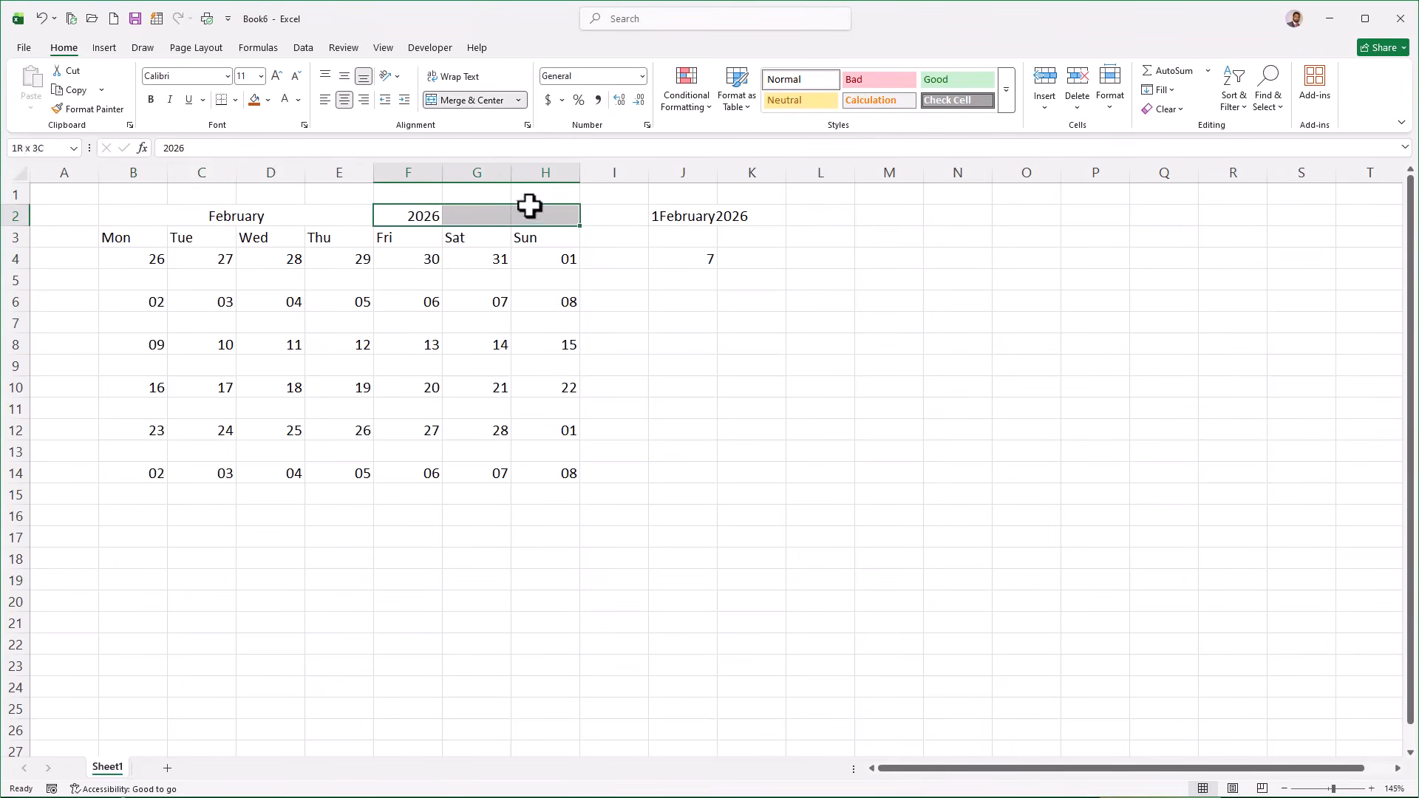
left_click(473, 101)
Enter the list headings Month in L1 and Year in M1.
left_click(798, 196)
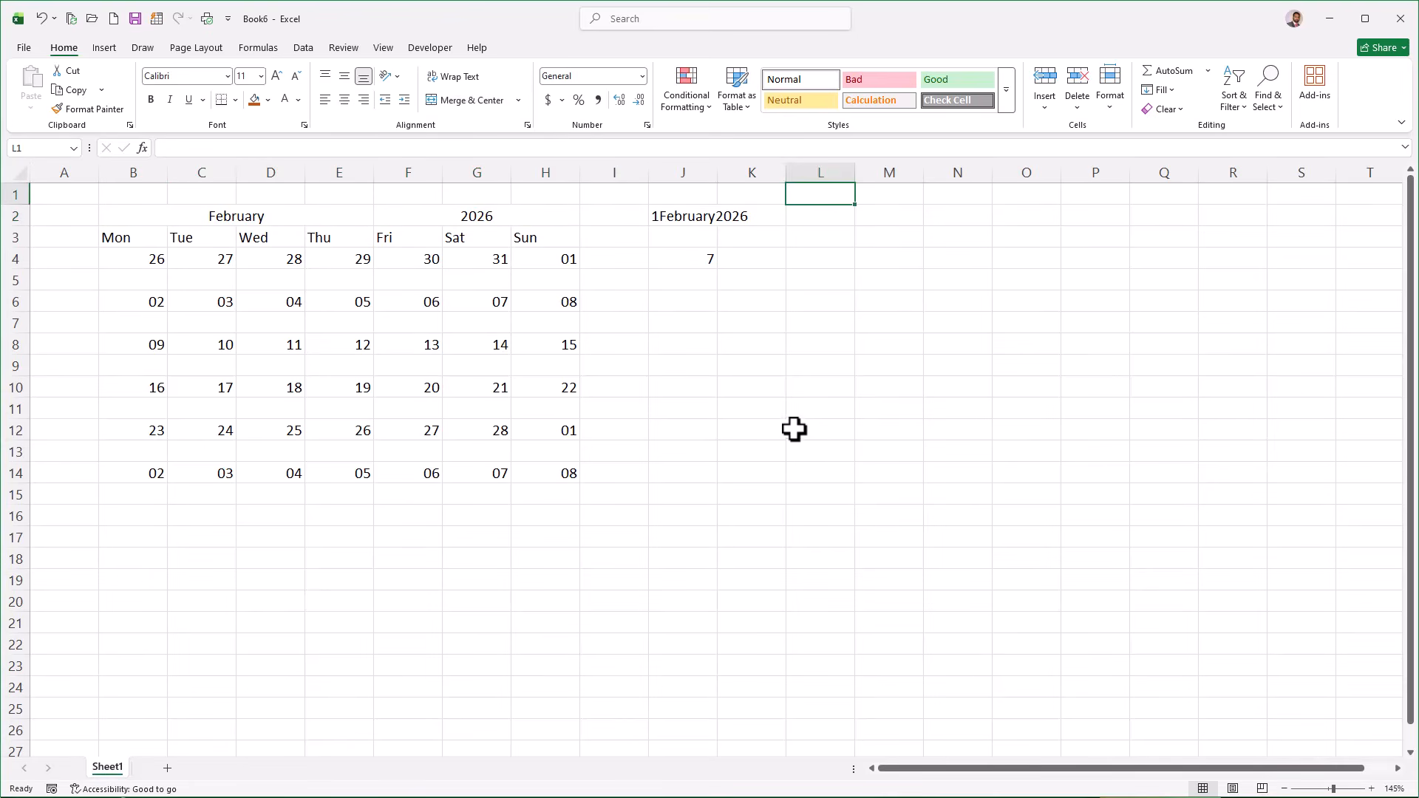
type("Mont")
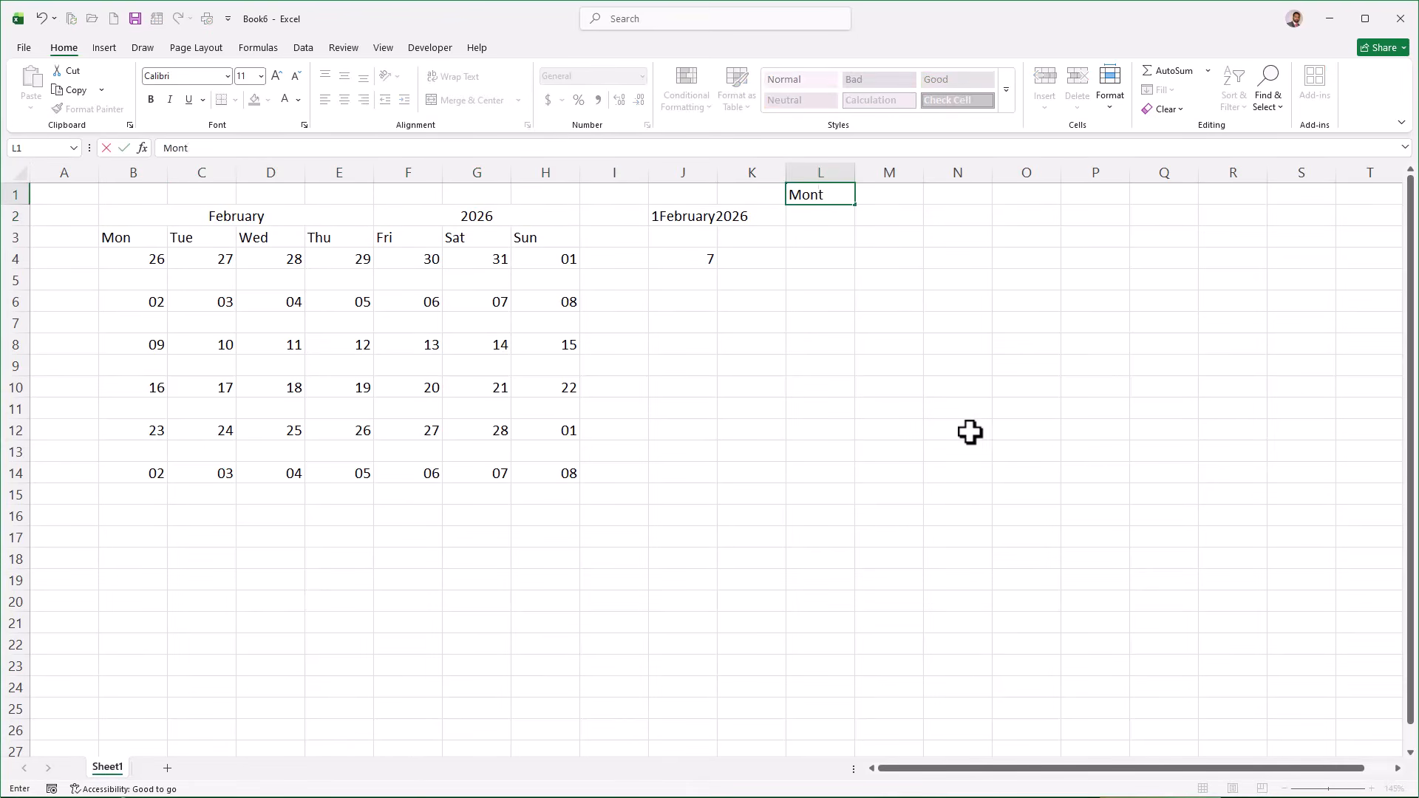
type("h")
key("Tab")
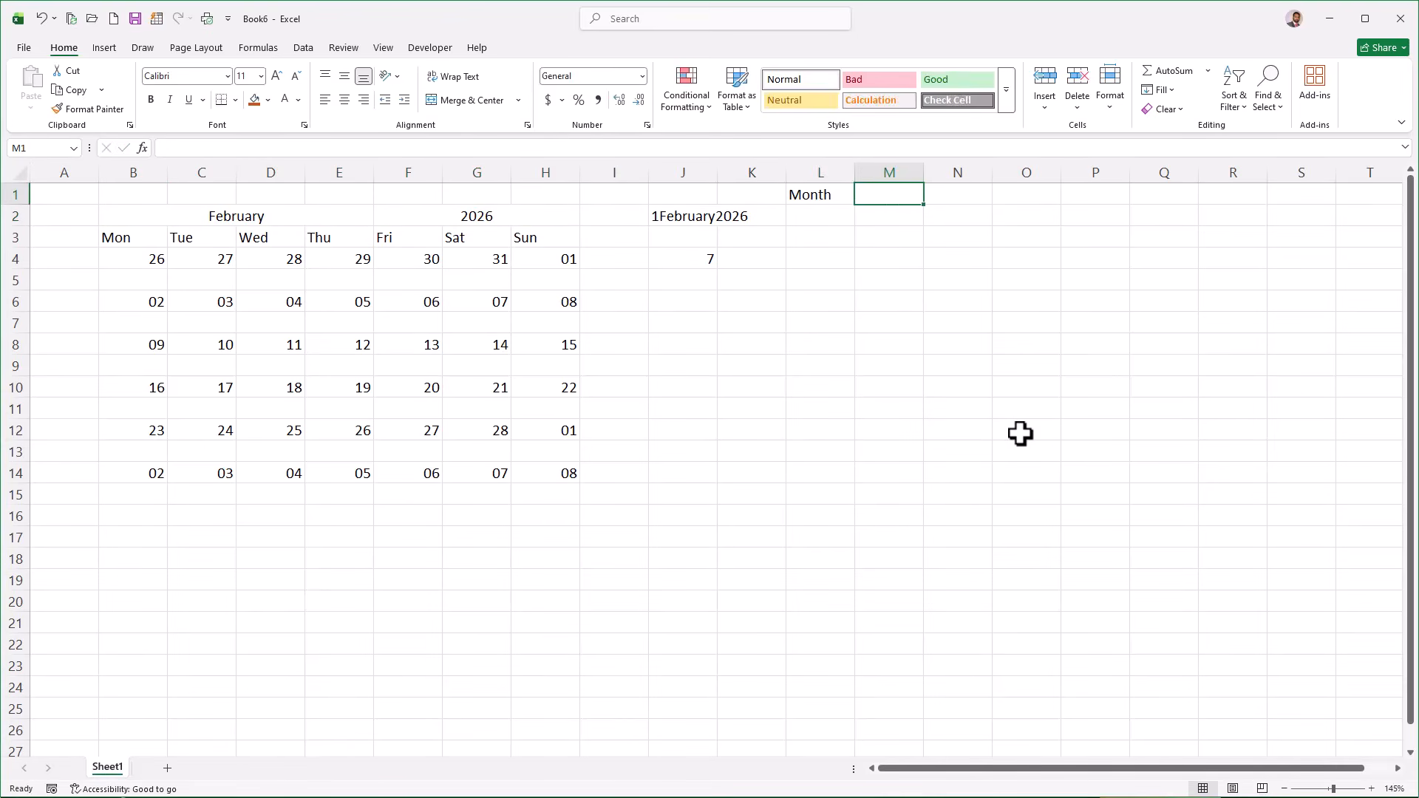
type("Year")
key("Return")
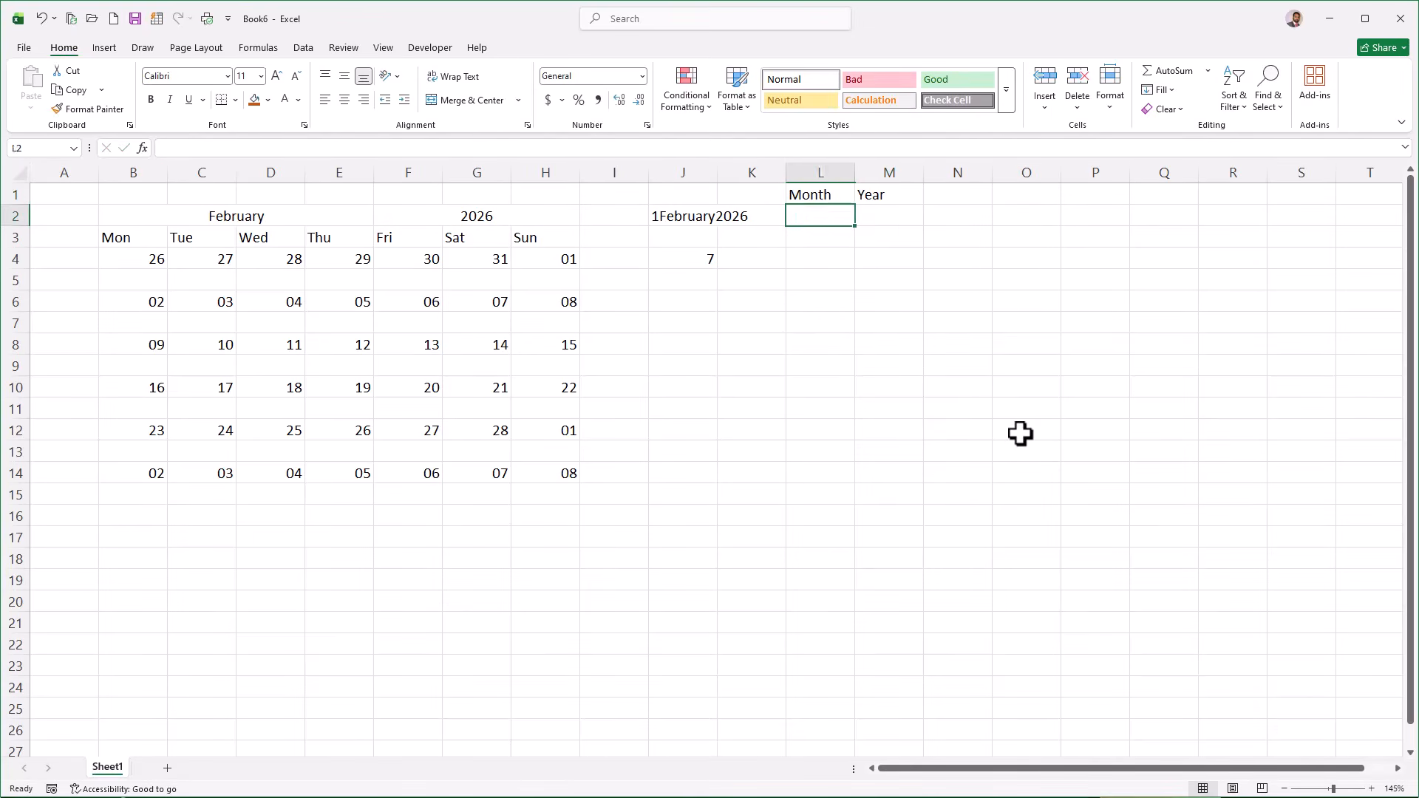
Enter the starting list values January in L2 and 2026 in M2.
key("Left")
key("Right")
type("Jan")
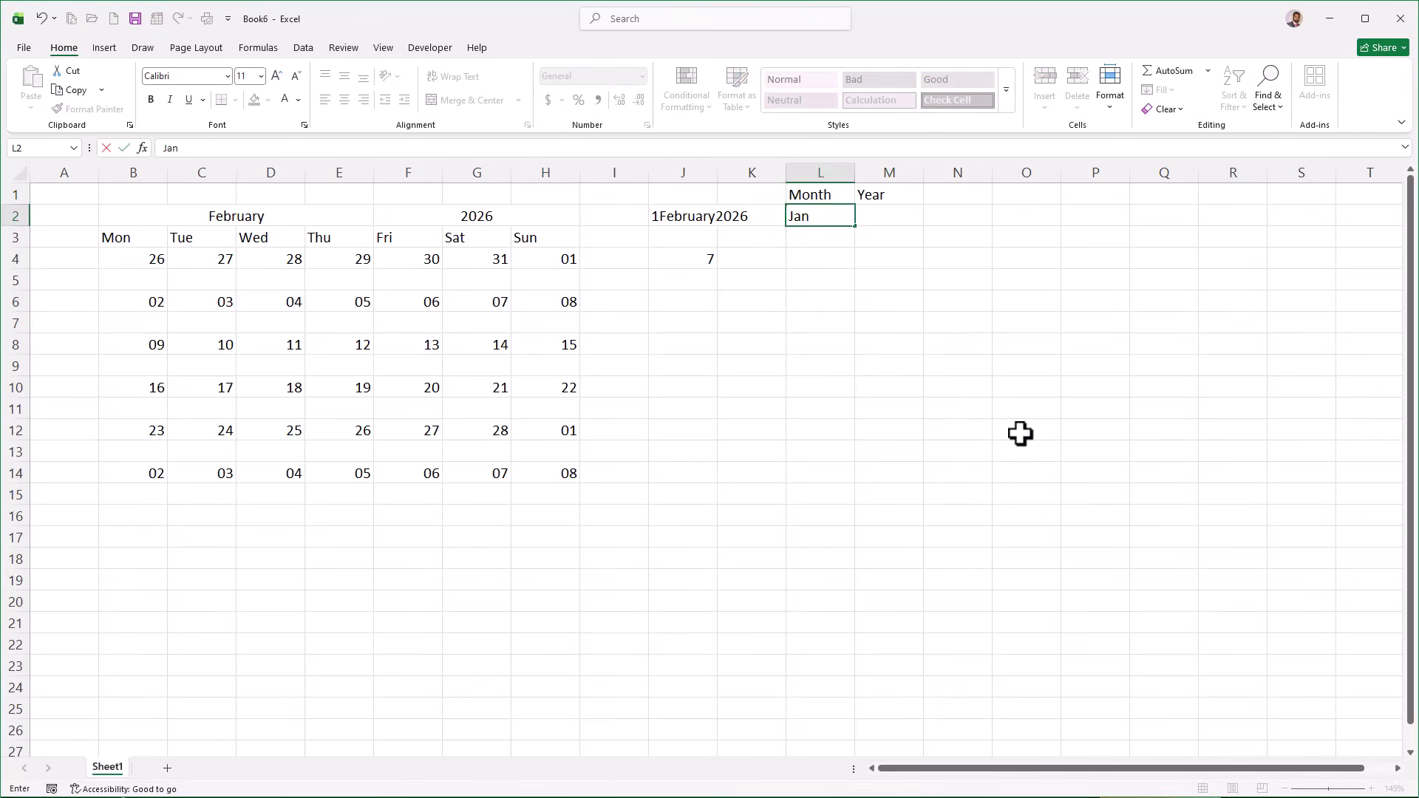
type("uary")
key("Tab")
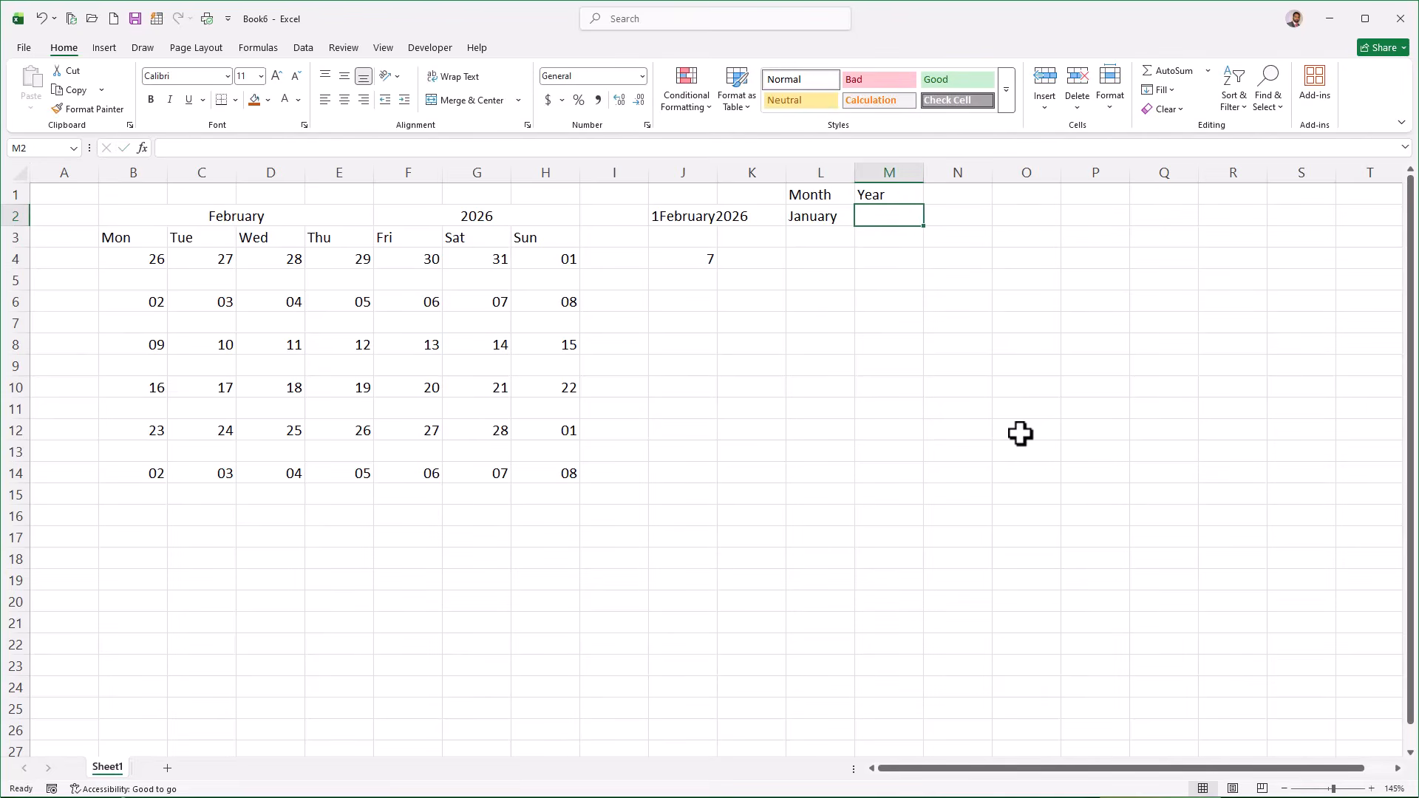
type("2")
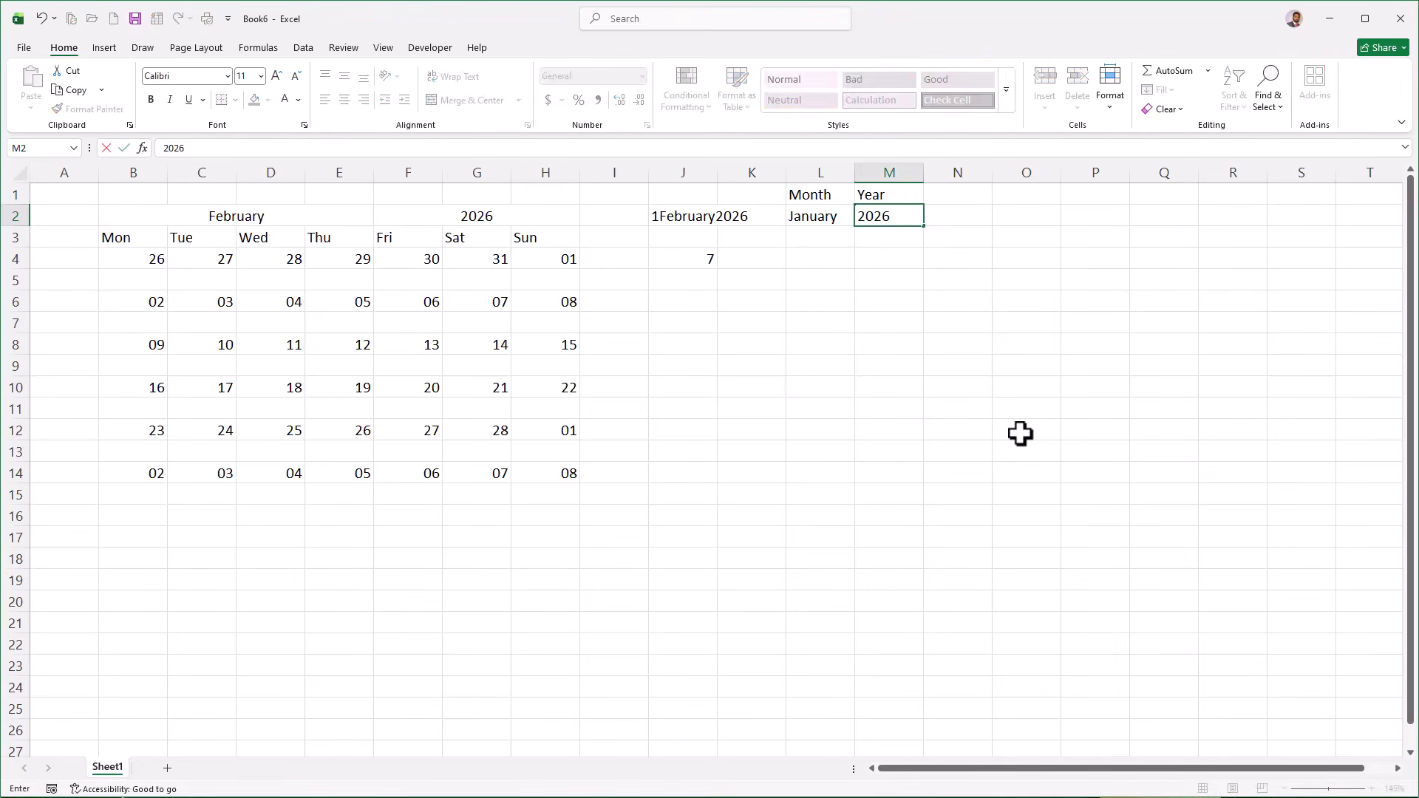
type("026")
key("shift+Tab")
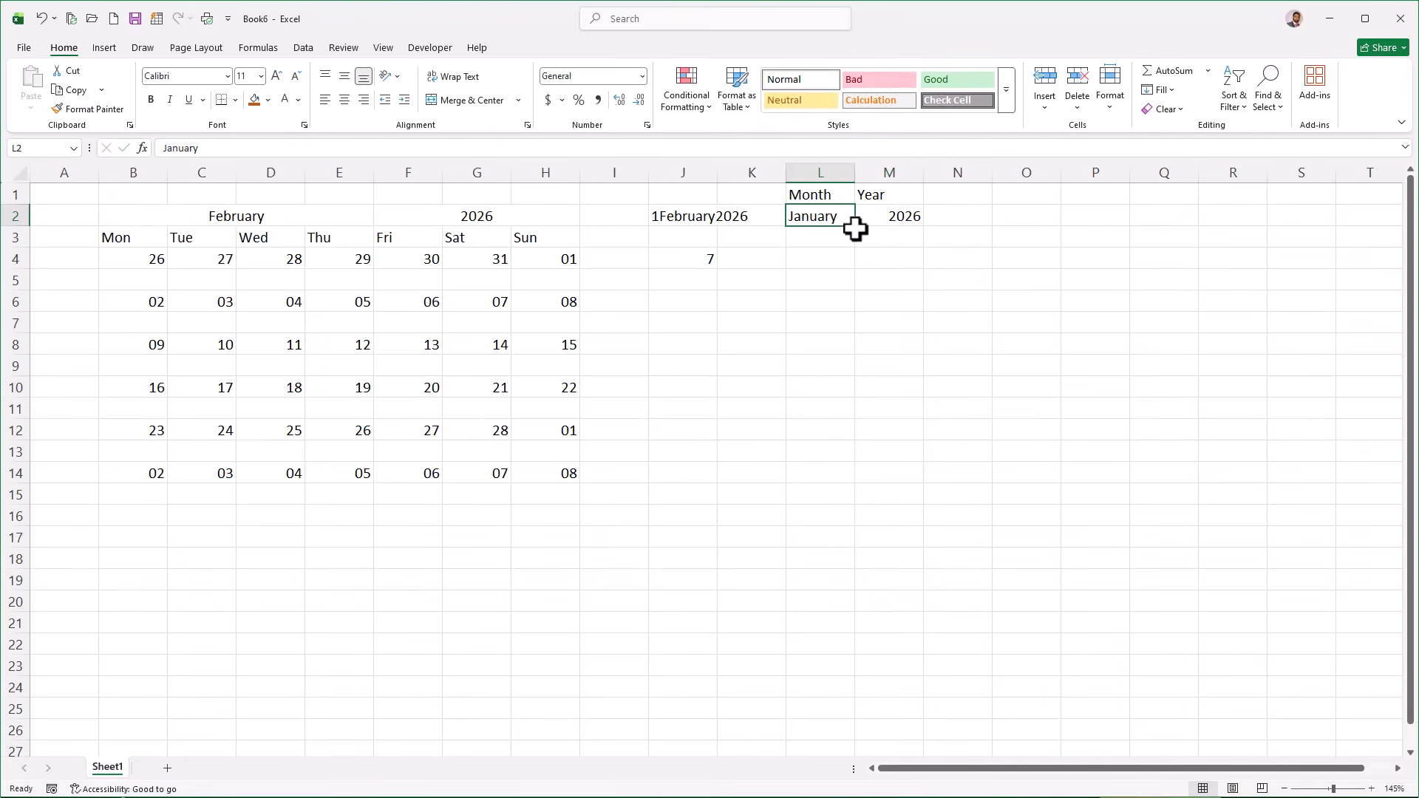
Fill the months down to December in L13 and fill the years as a series up to 2037 in M13.
left_click_drag(857, 230, 839, 466)
left_click(876, 216)
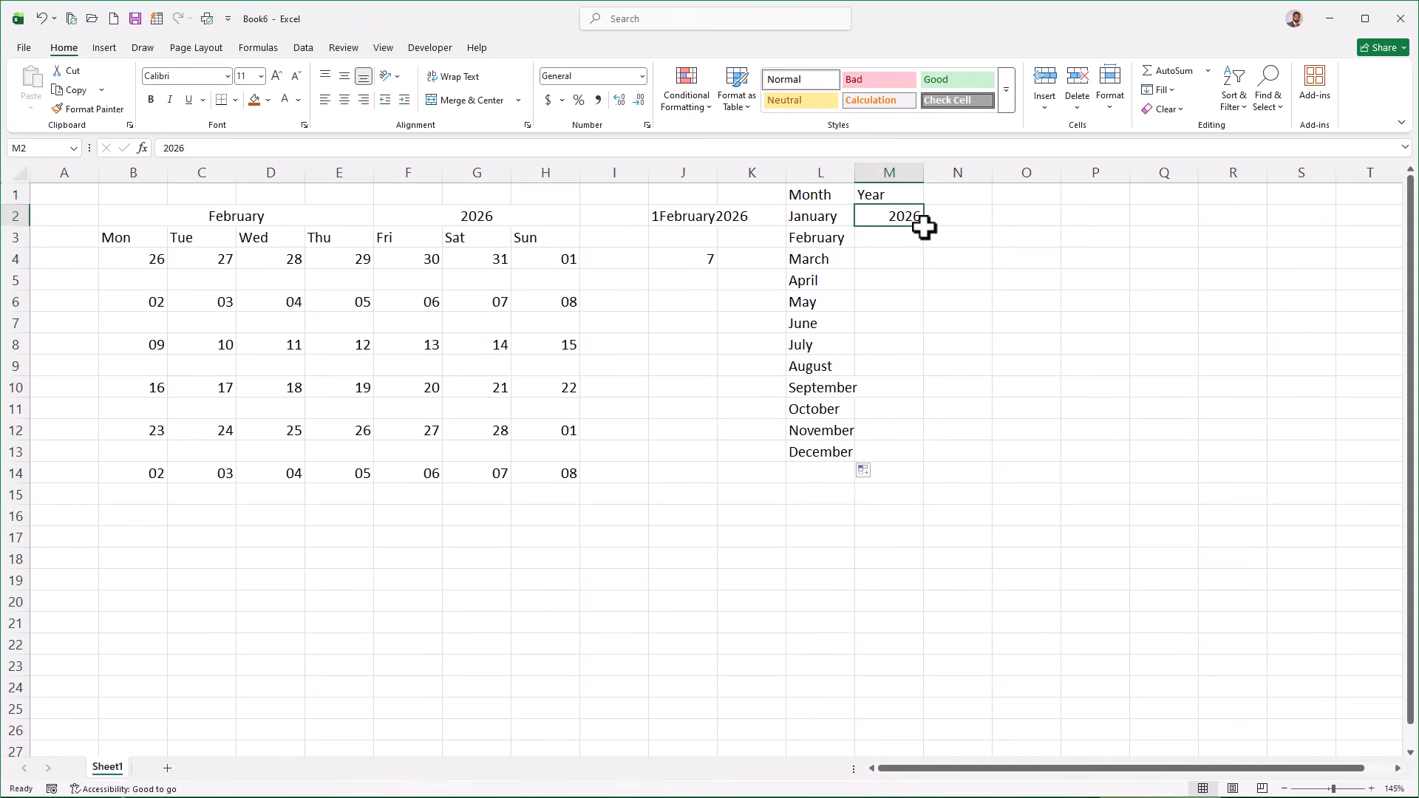
left_click_drag(927, 229, 890, 459)
left_click(809, 238)
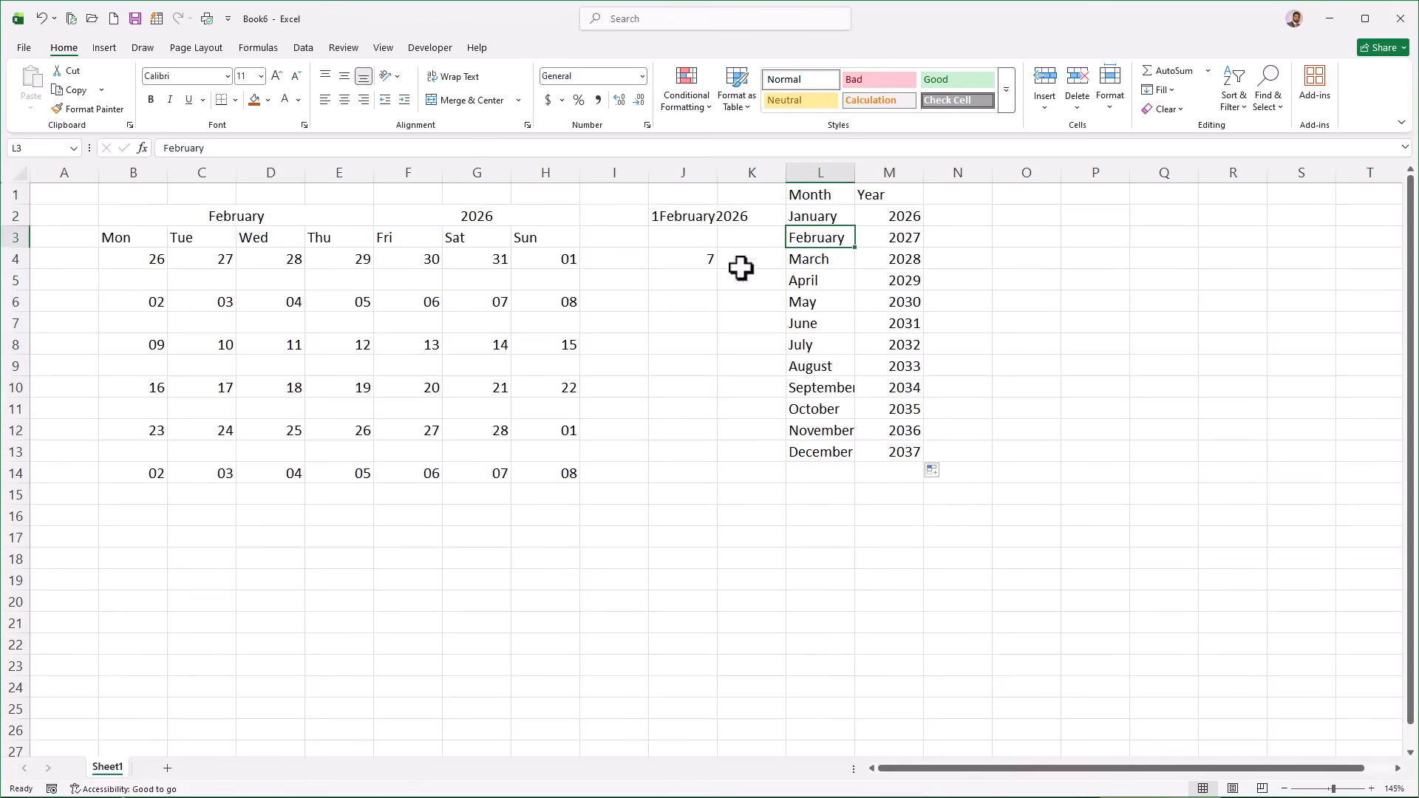
Add a List data validation to the month header B2 with the source =$L$2:$L$13.
left_click(278, 220)
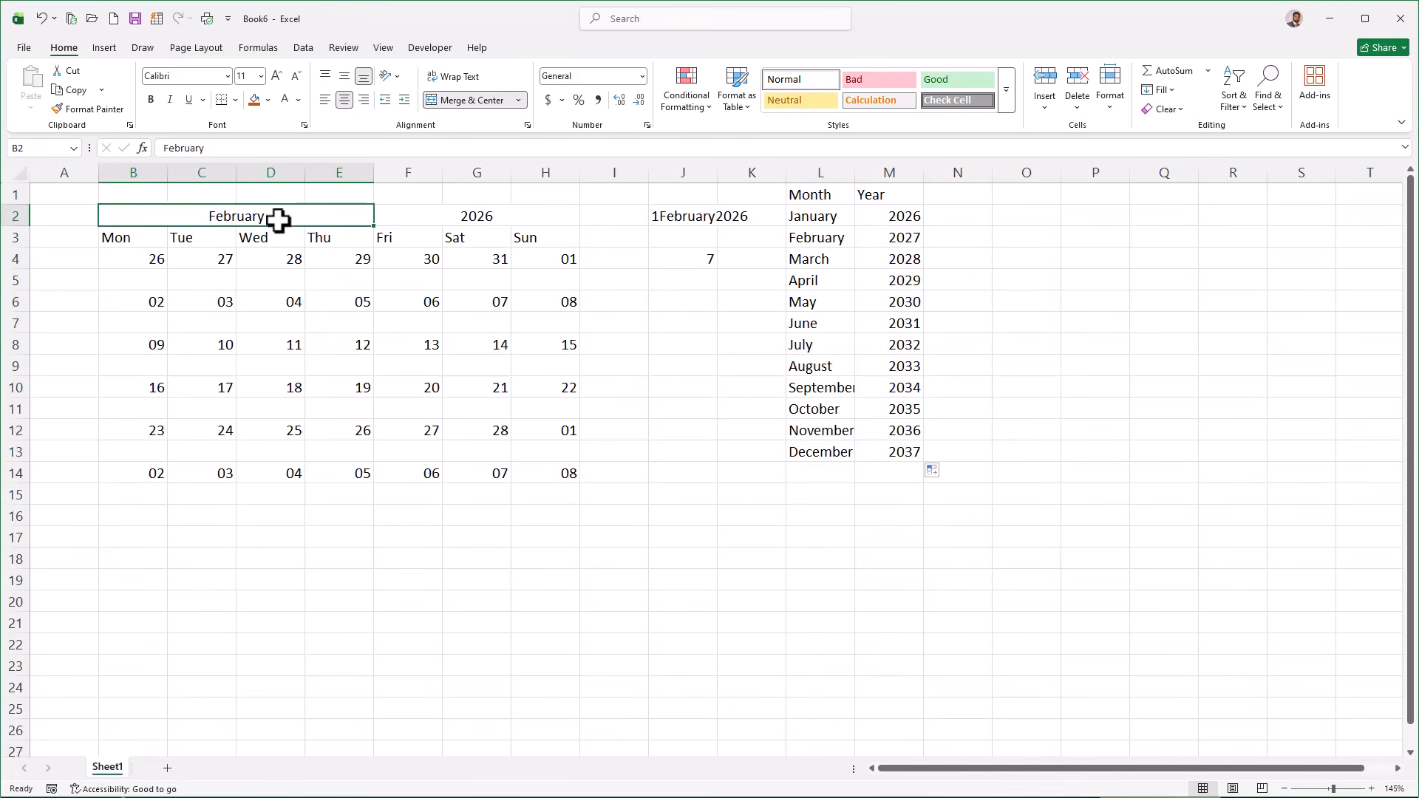
left_click(302, 49)
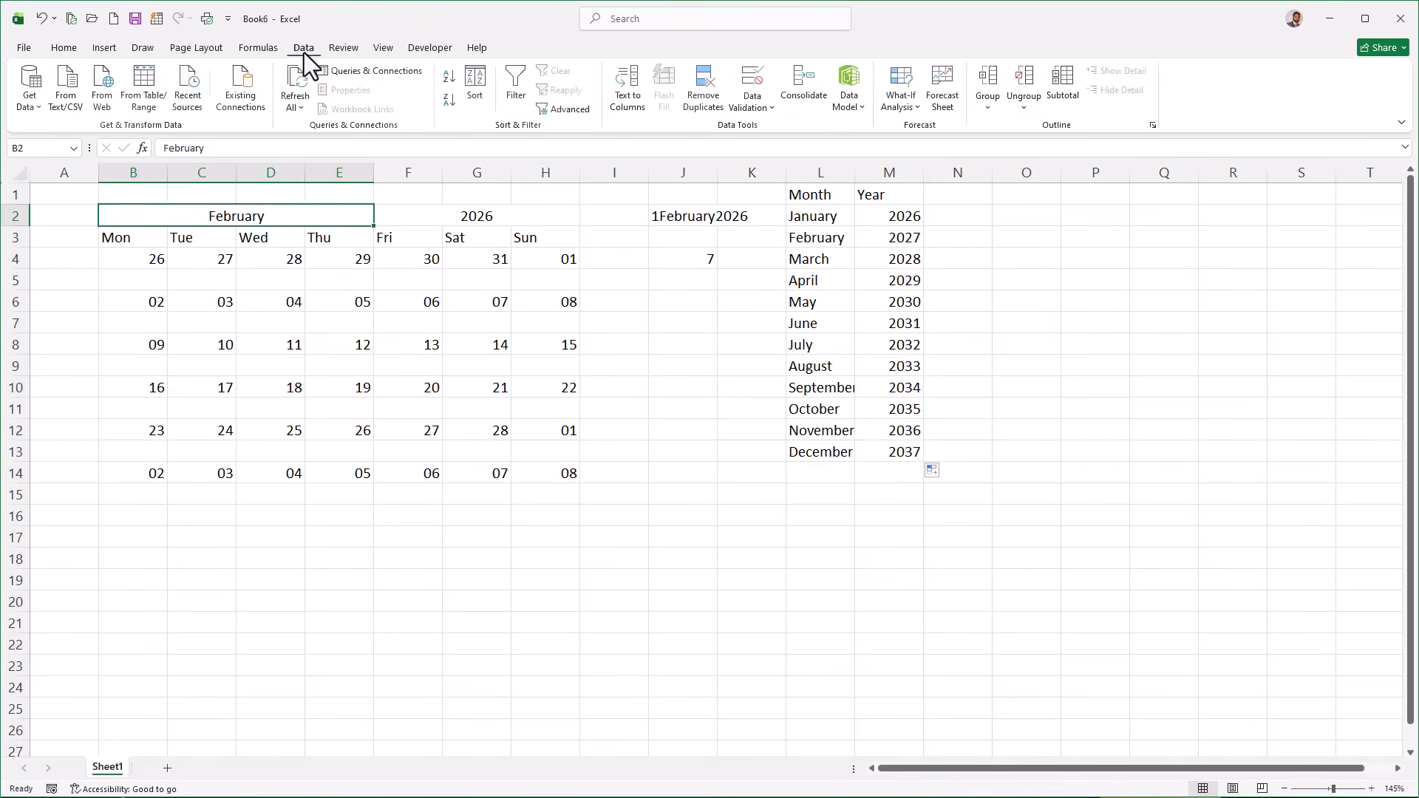
left_click(753, 102)
left_click(769, 127)
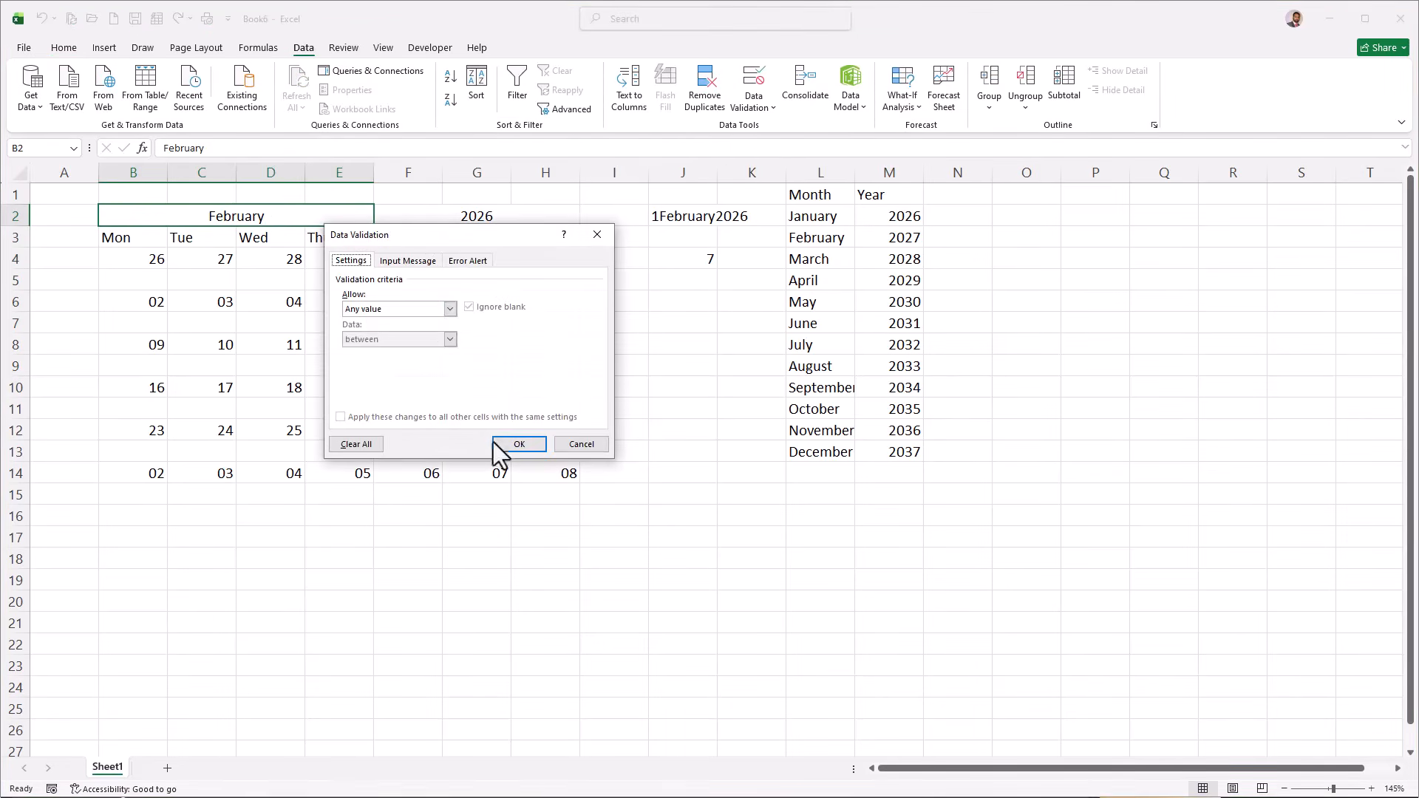
left_click(373, 310)
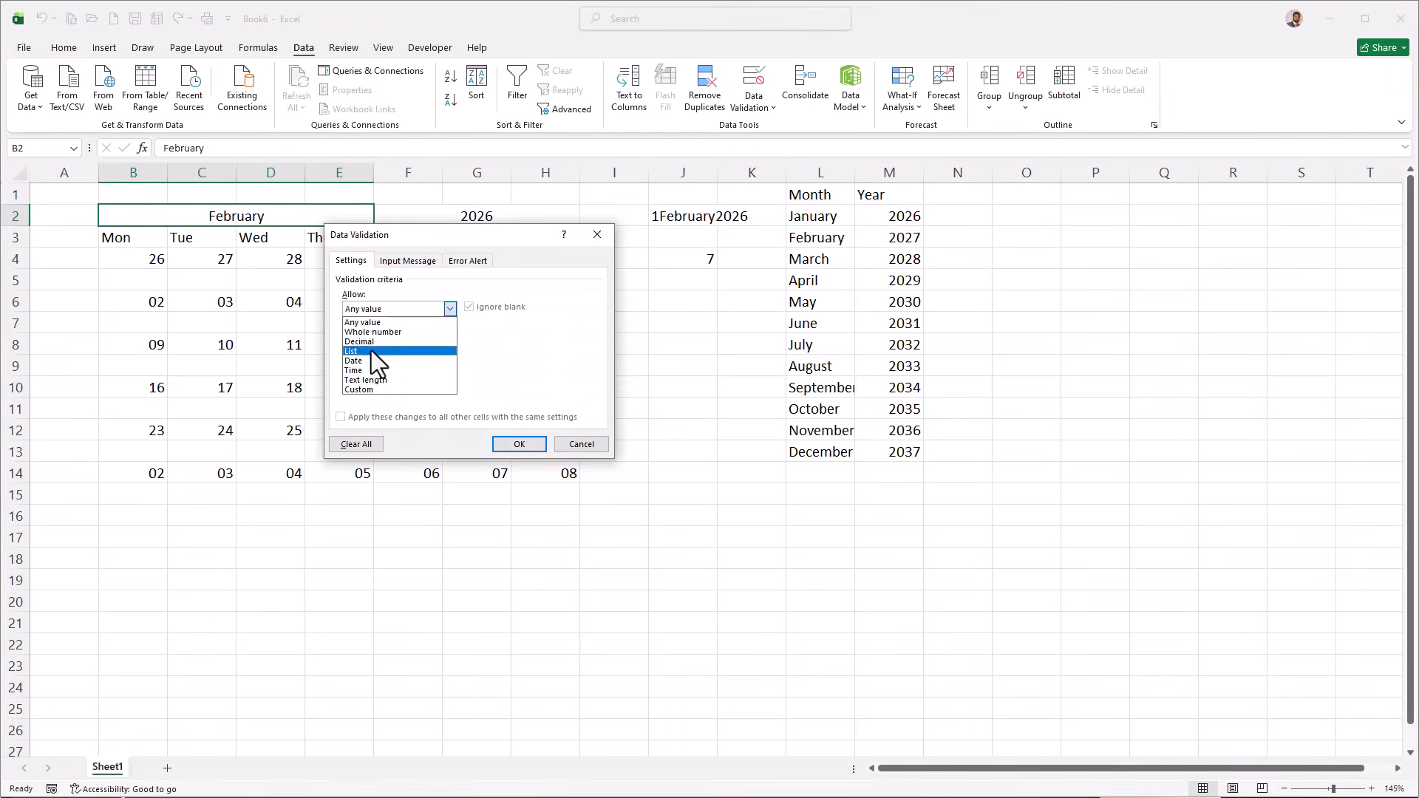
left_click(373, 351)
left_click(536, 368)
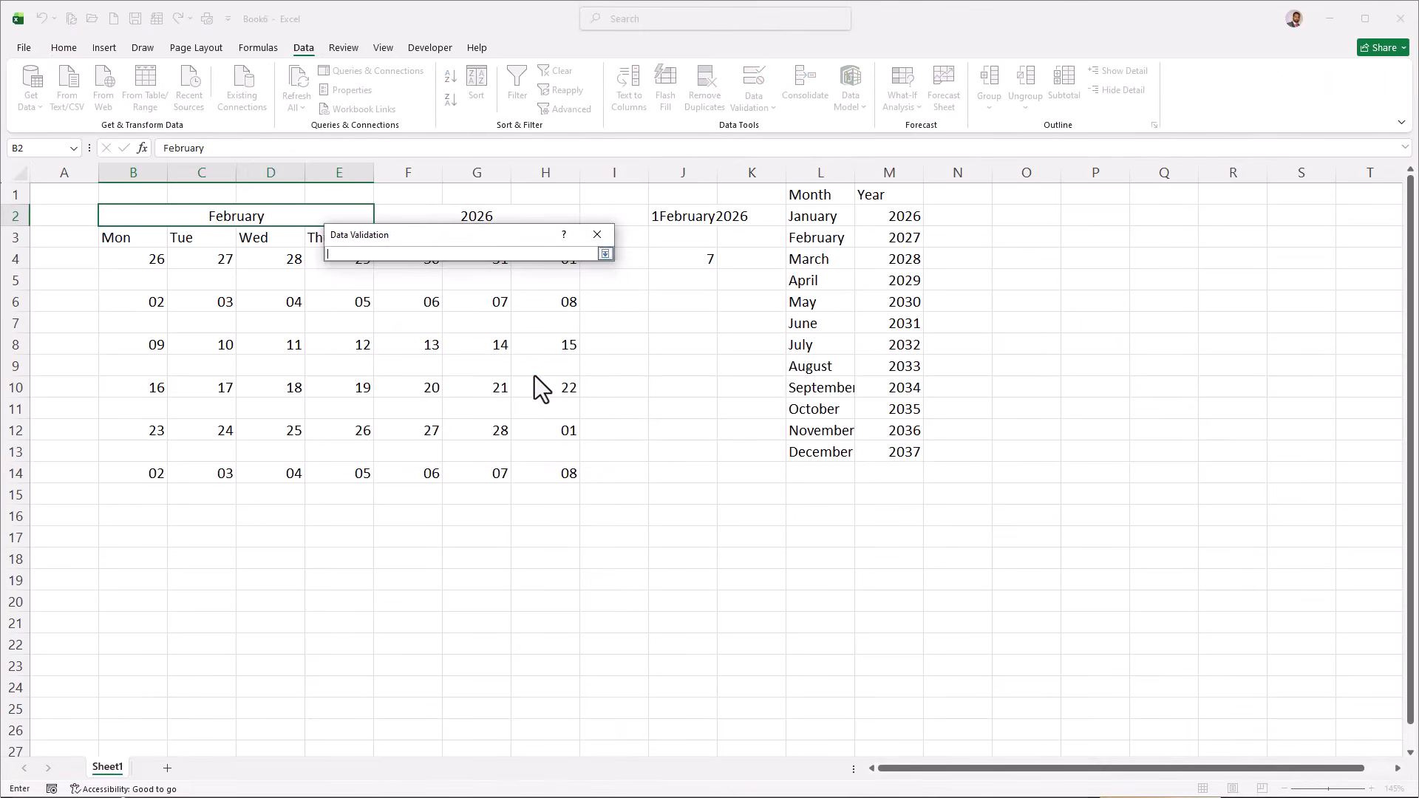
left_click_drag(824, 218, 820, 449)
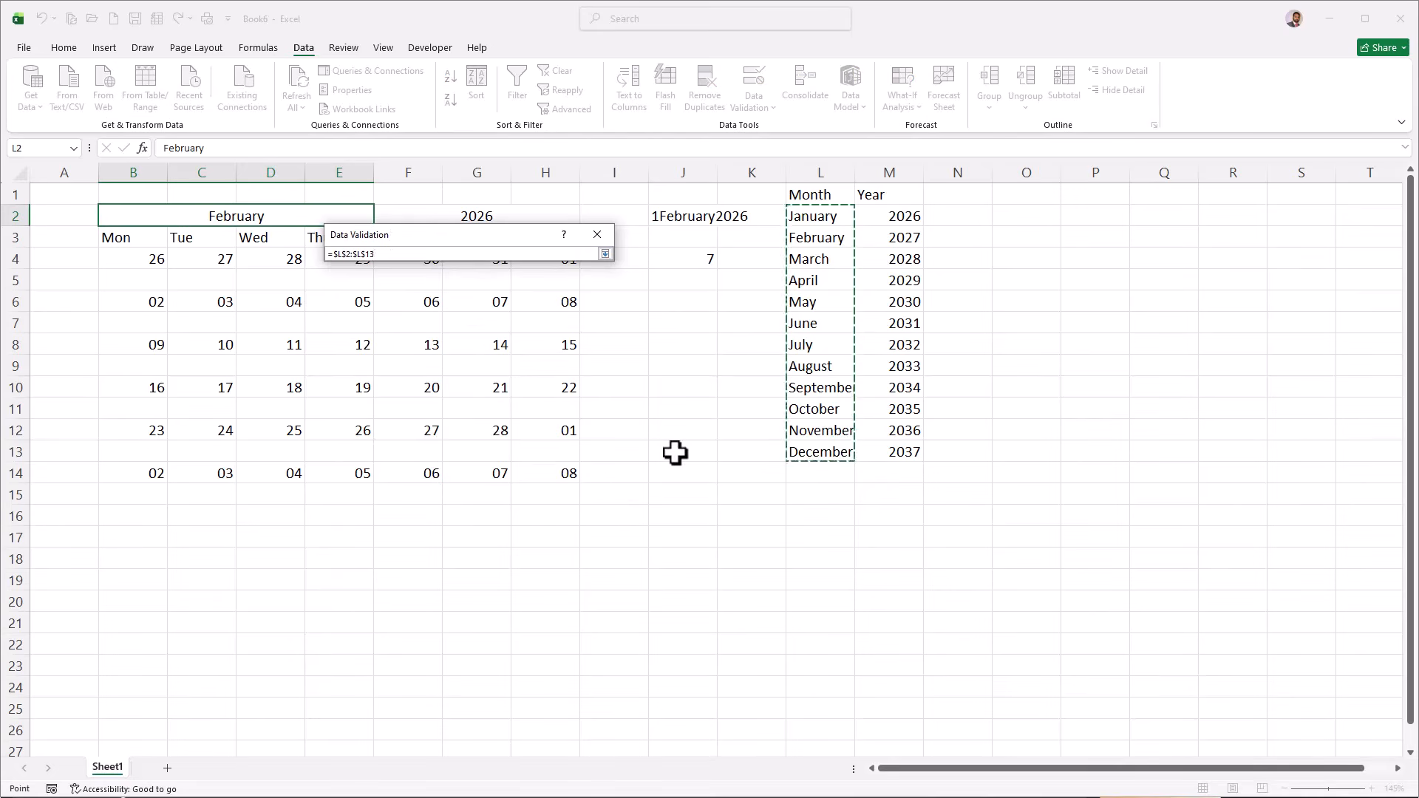
key("Return")
left_click(520, 444)
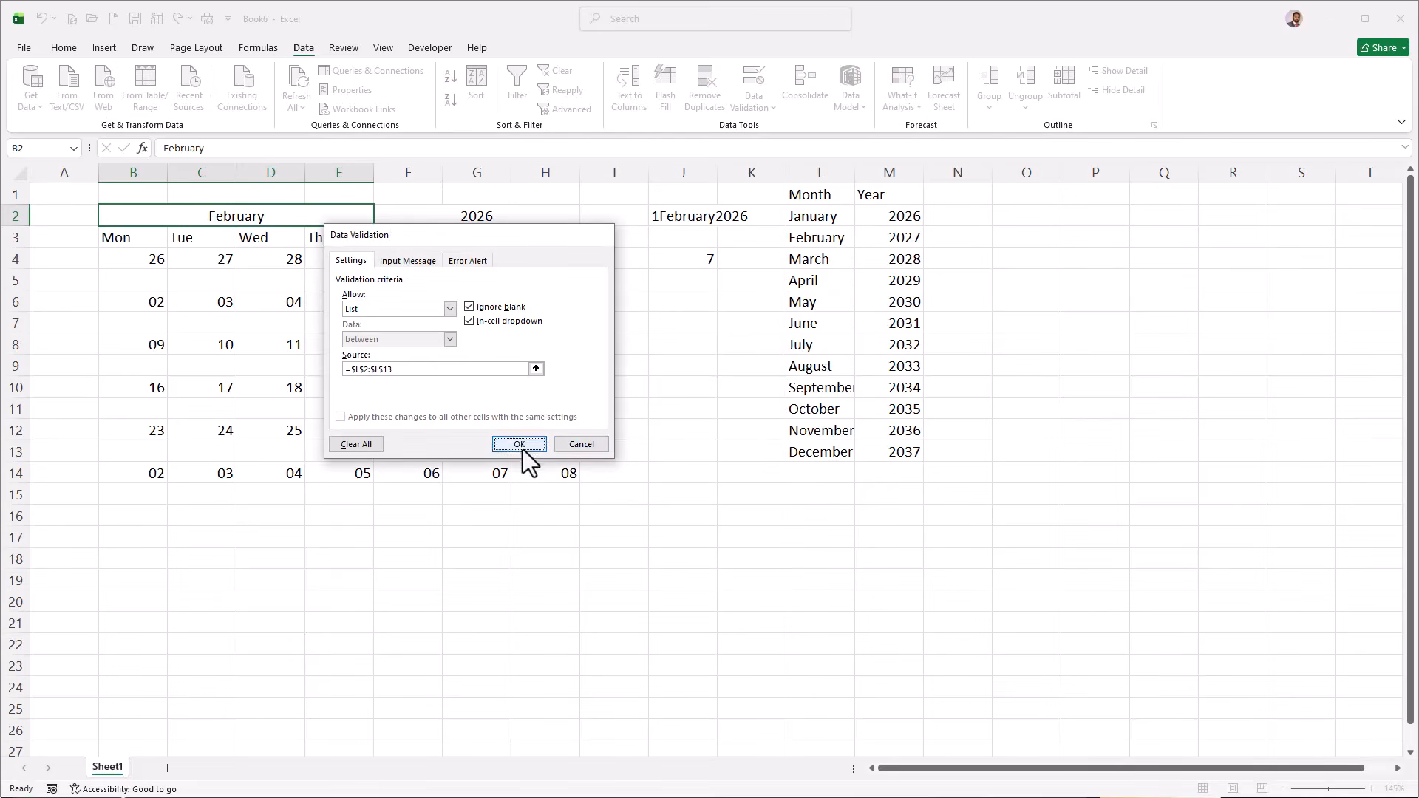
Add a List data validation to the year header F2 with the source =$M$2:$M$13.
left_click(467, 220)
left_click(761, 110)
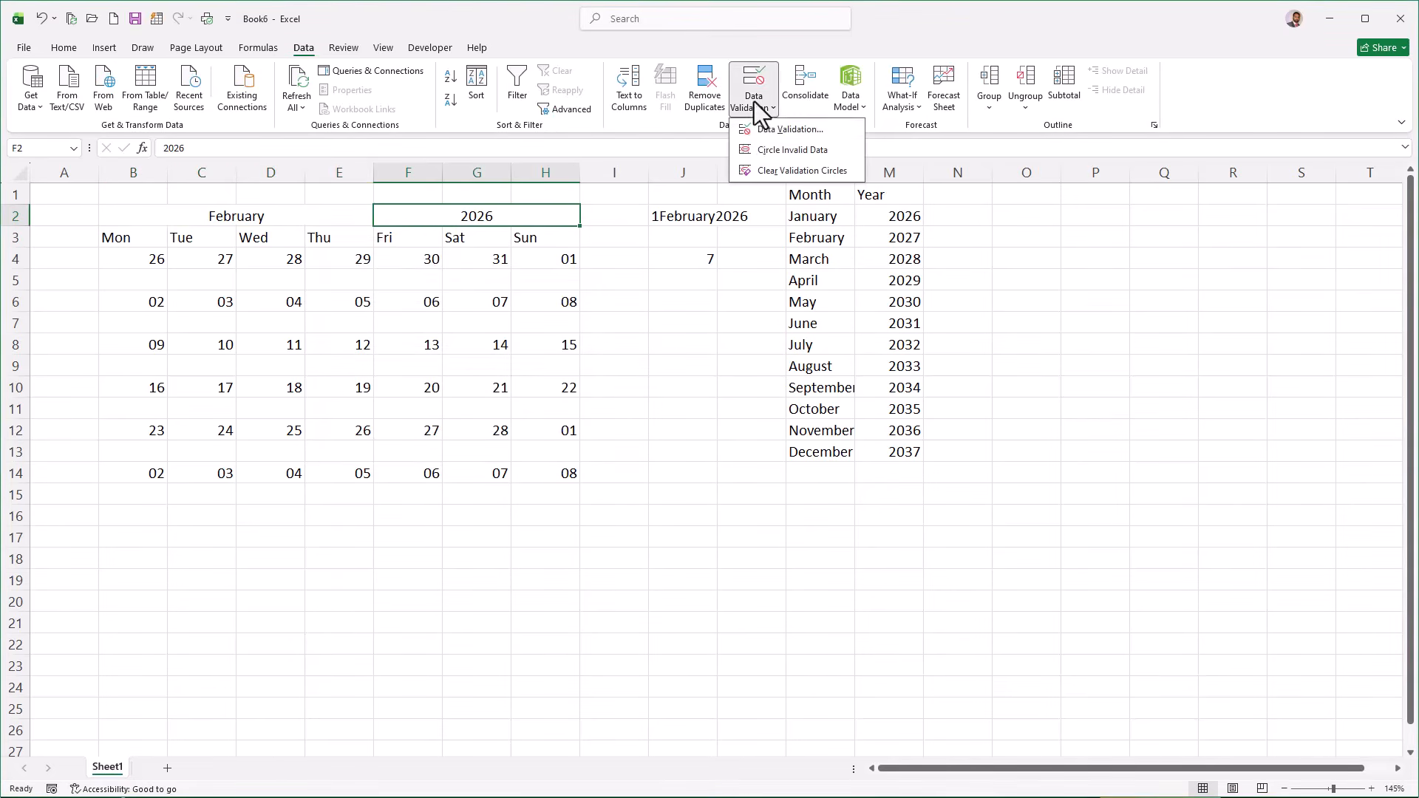
left_click(789, 129)
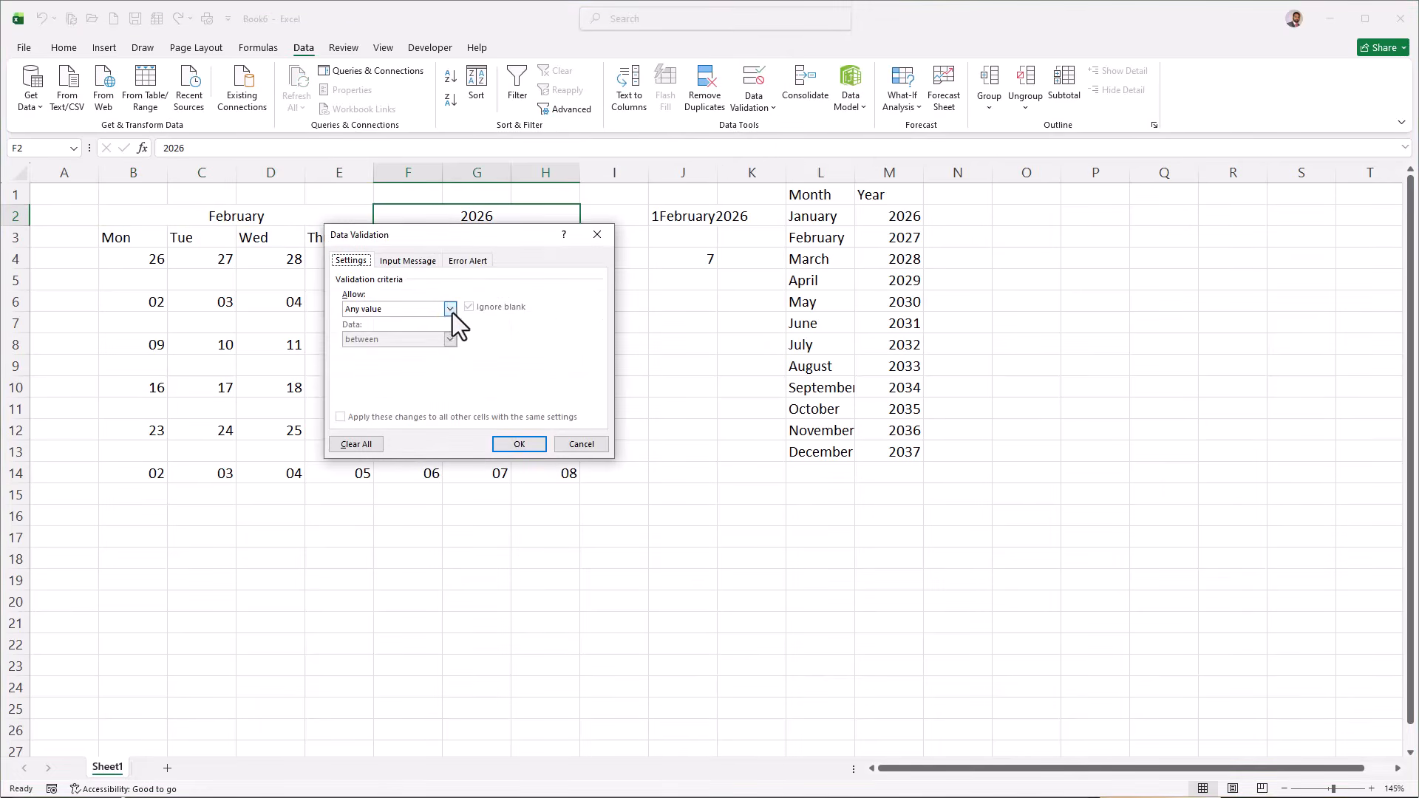
left_click(449, 308)
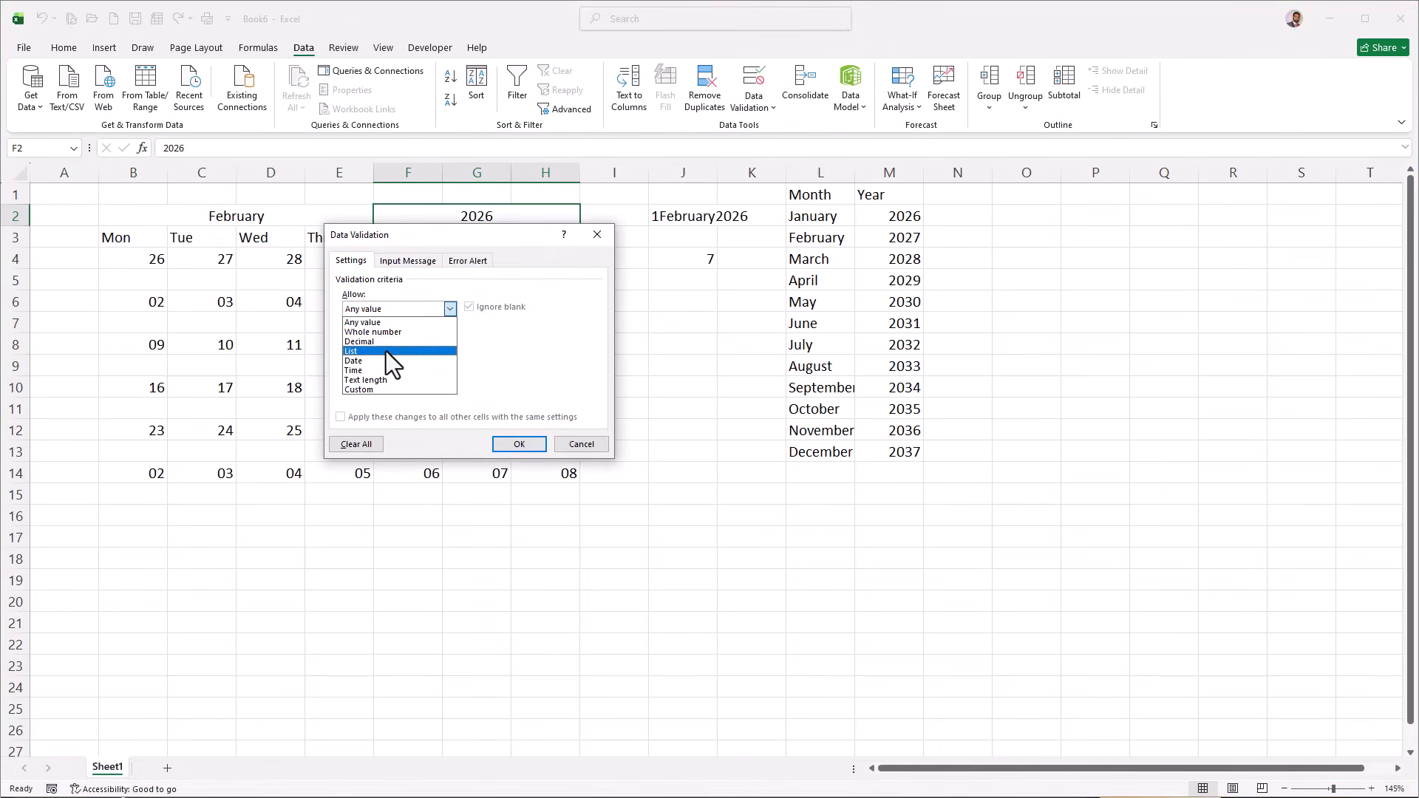
left_click(385, 351)
left_click(536, 368)
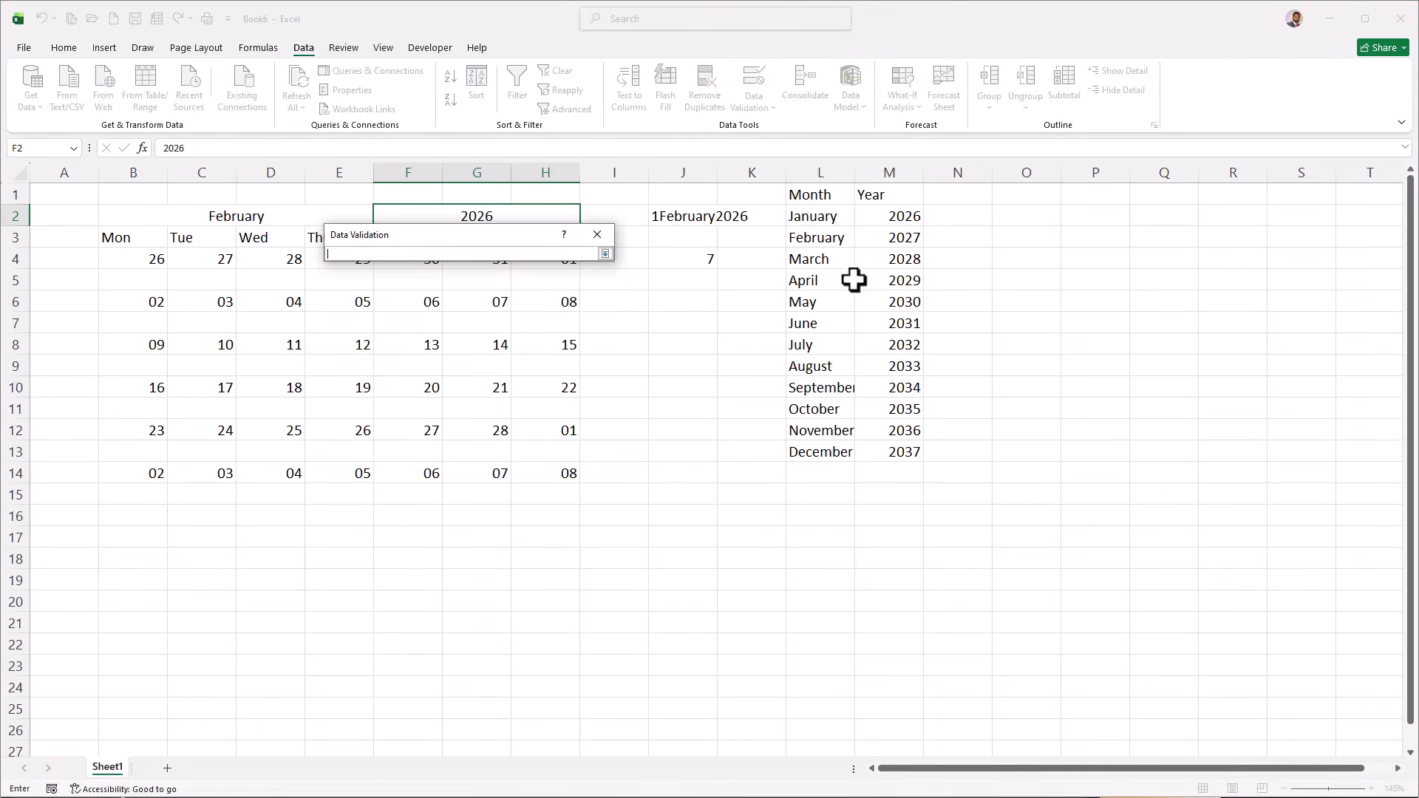
left_click_drag(879, 216, 892, 446)
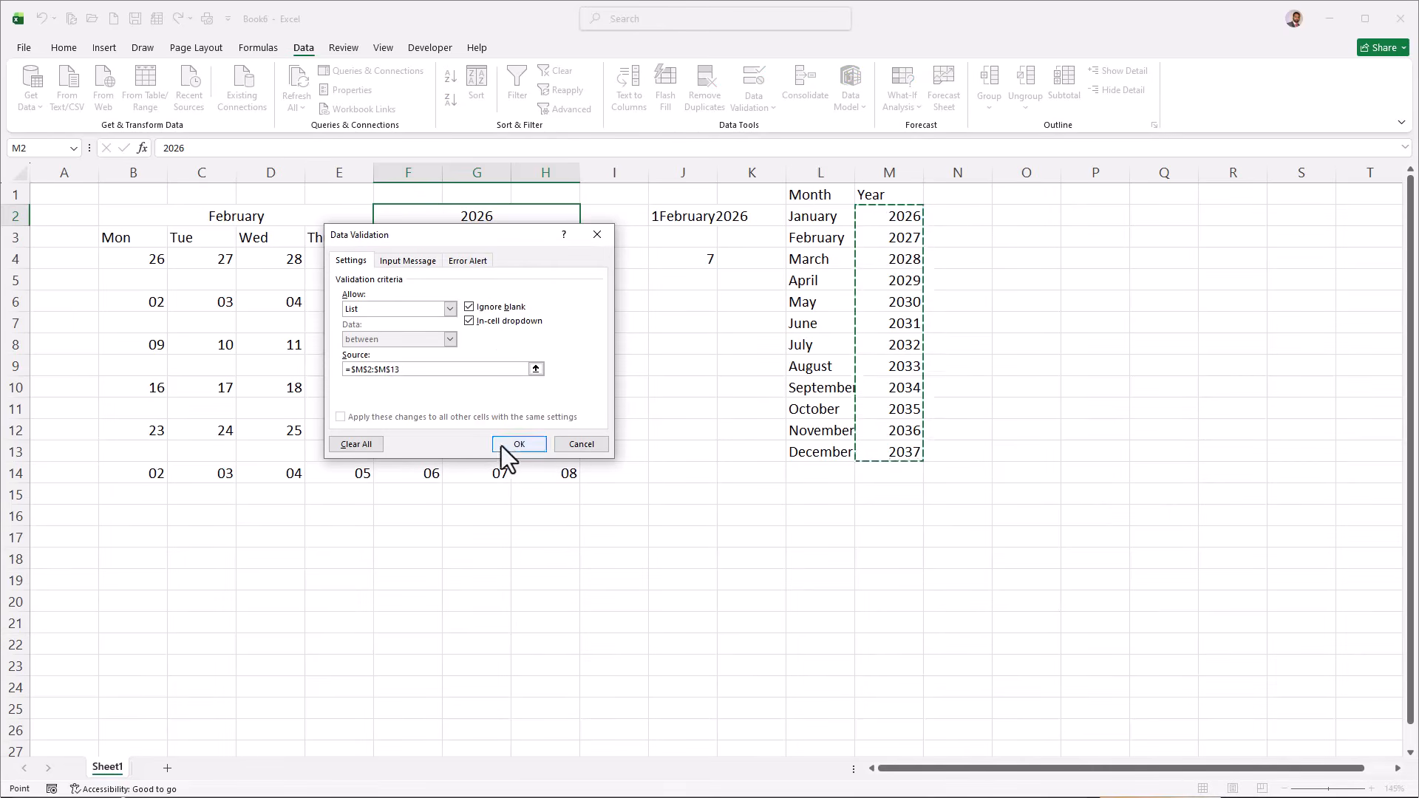
left_click(510, 442)
Test the month header's drop-down by choosing March and switching the calendar to May.
left_click(326, 214)
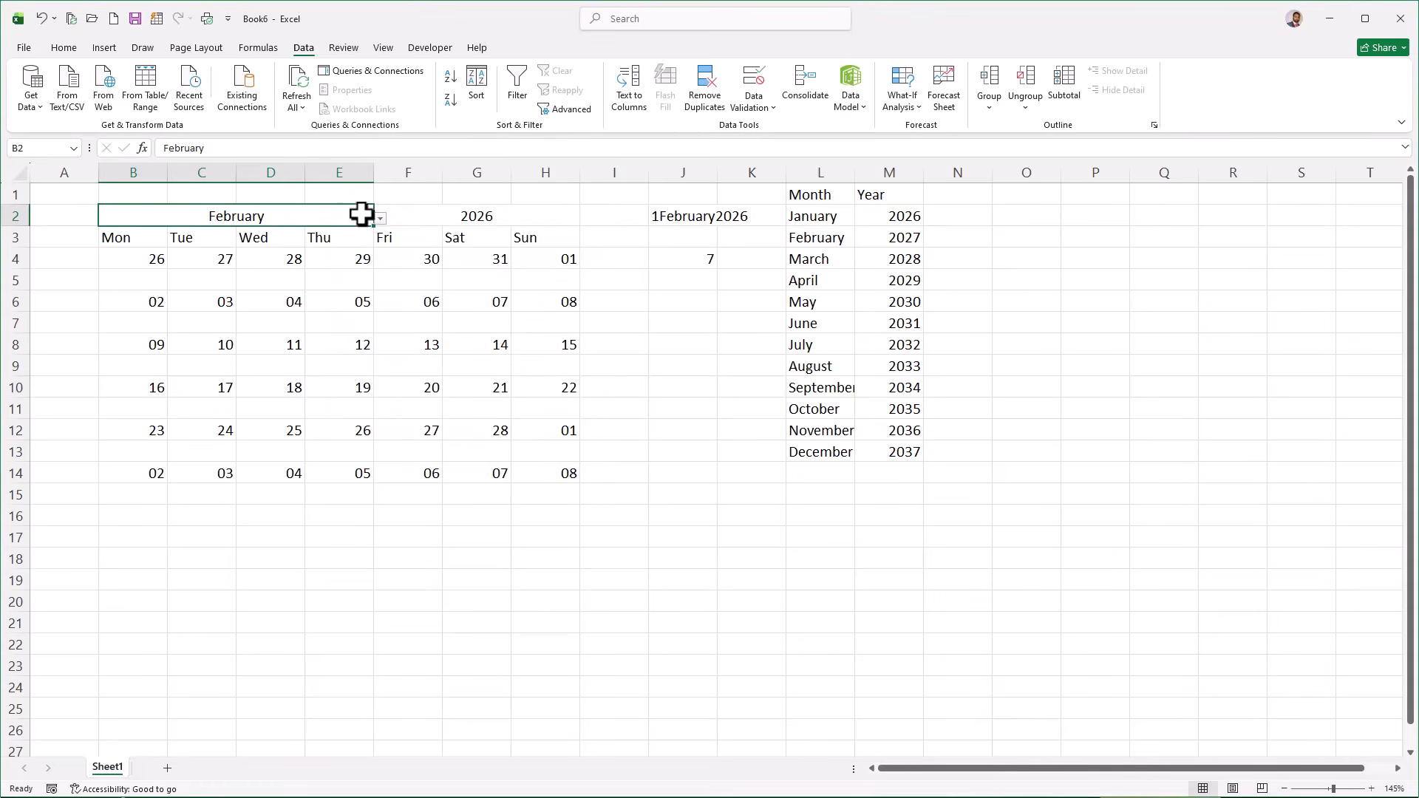
left_click(381, 217)
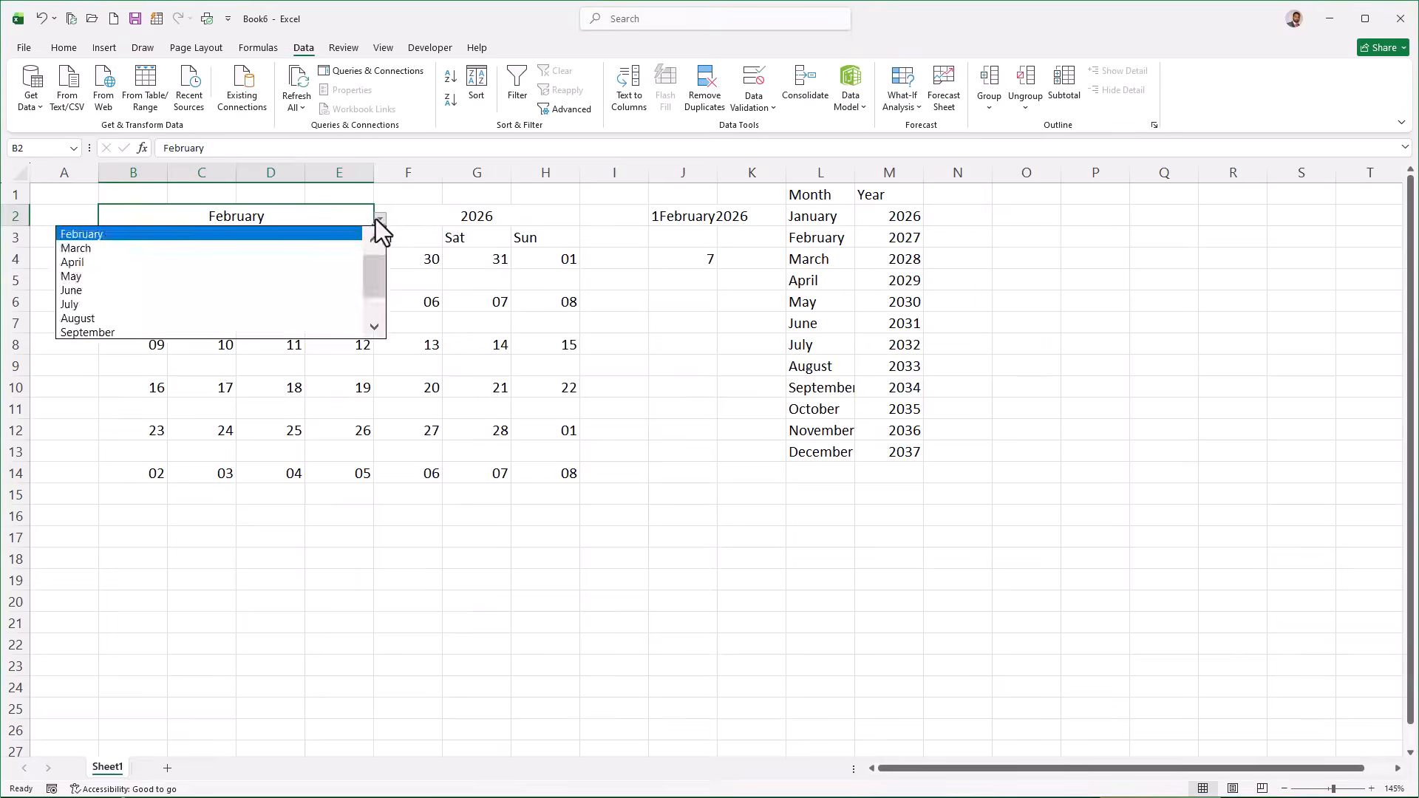
left_click(187, 250)
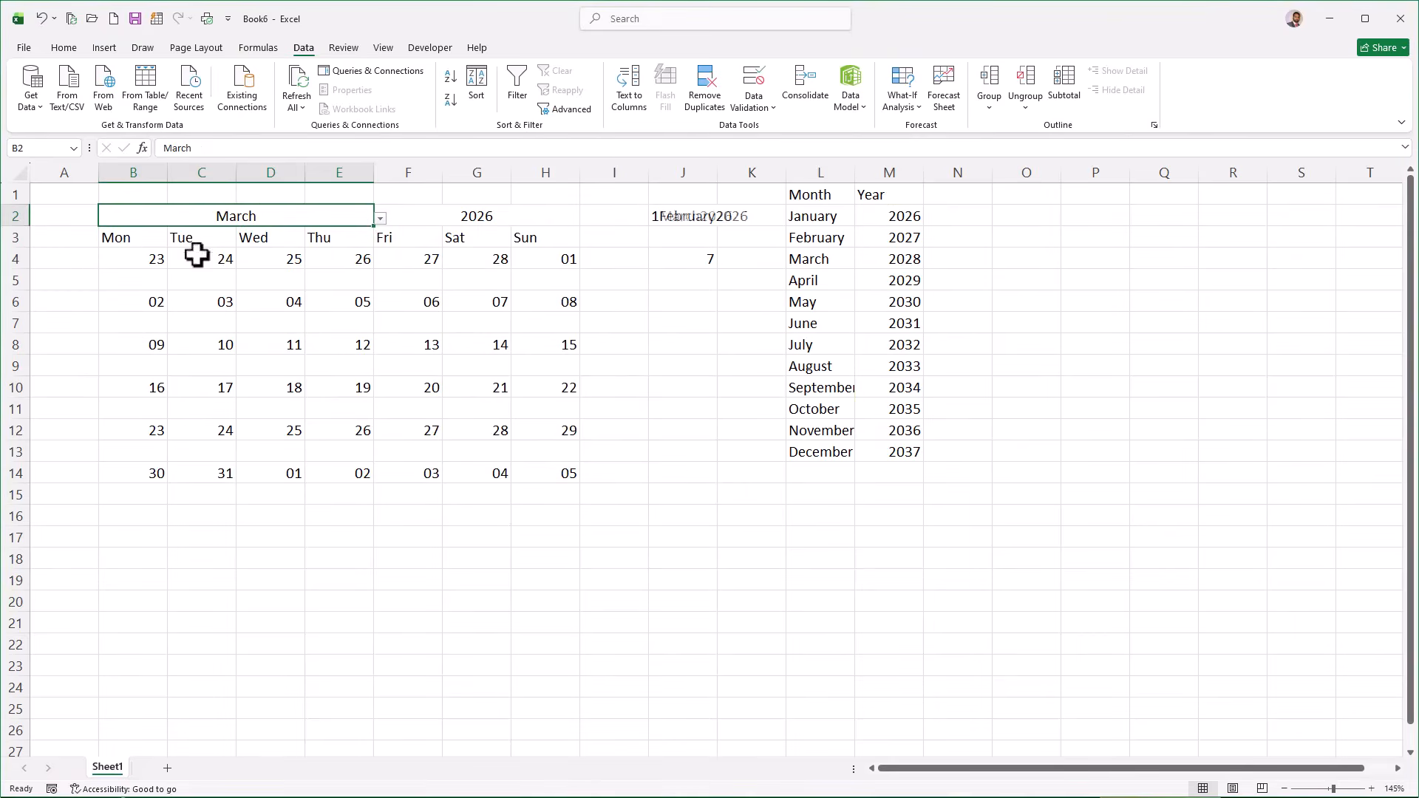
left_click(381, 218)
left_click(211, 268)
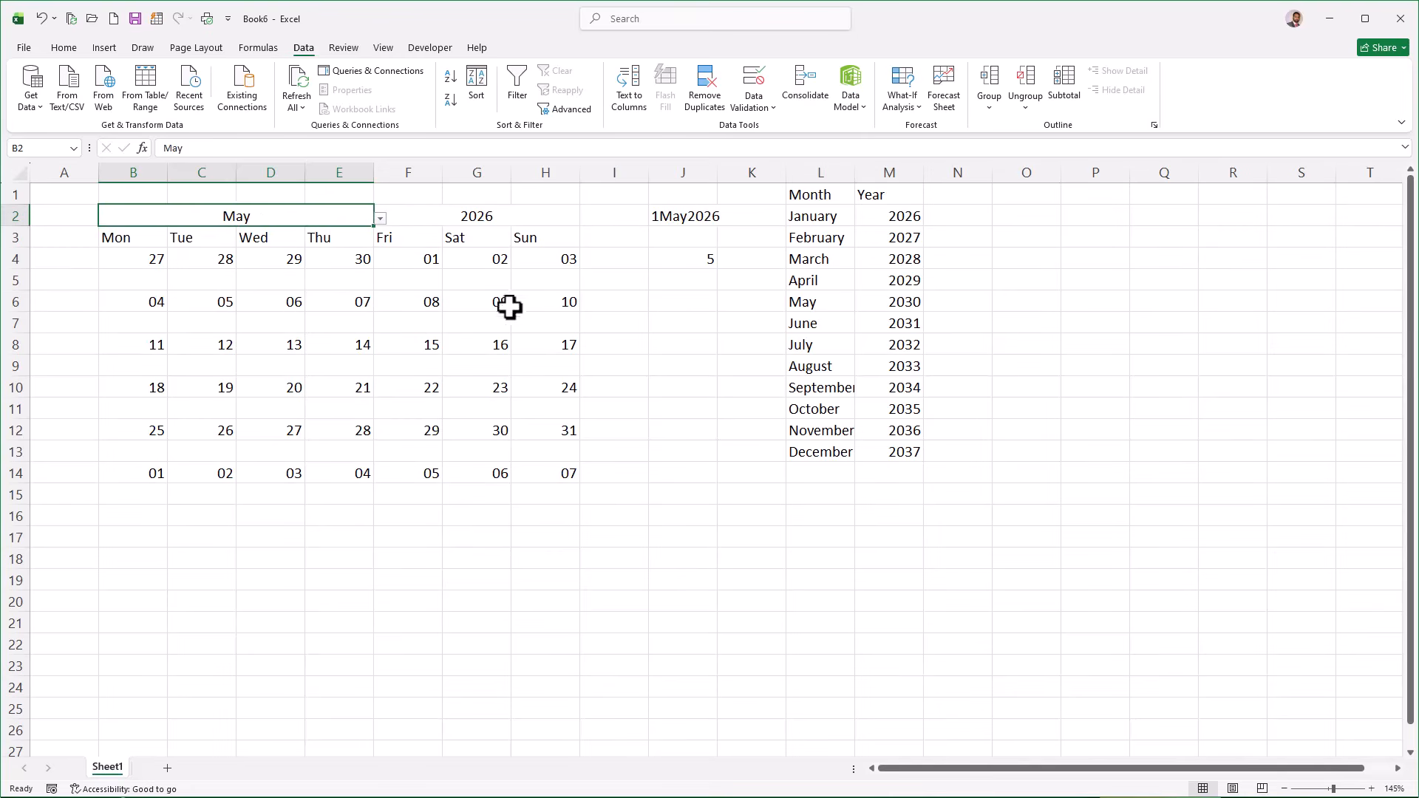
Test the year header's drop-down by choosing 2029.
left_click(558, 220)
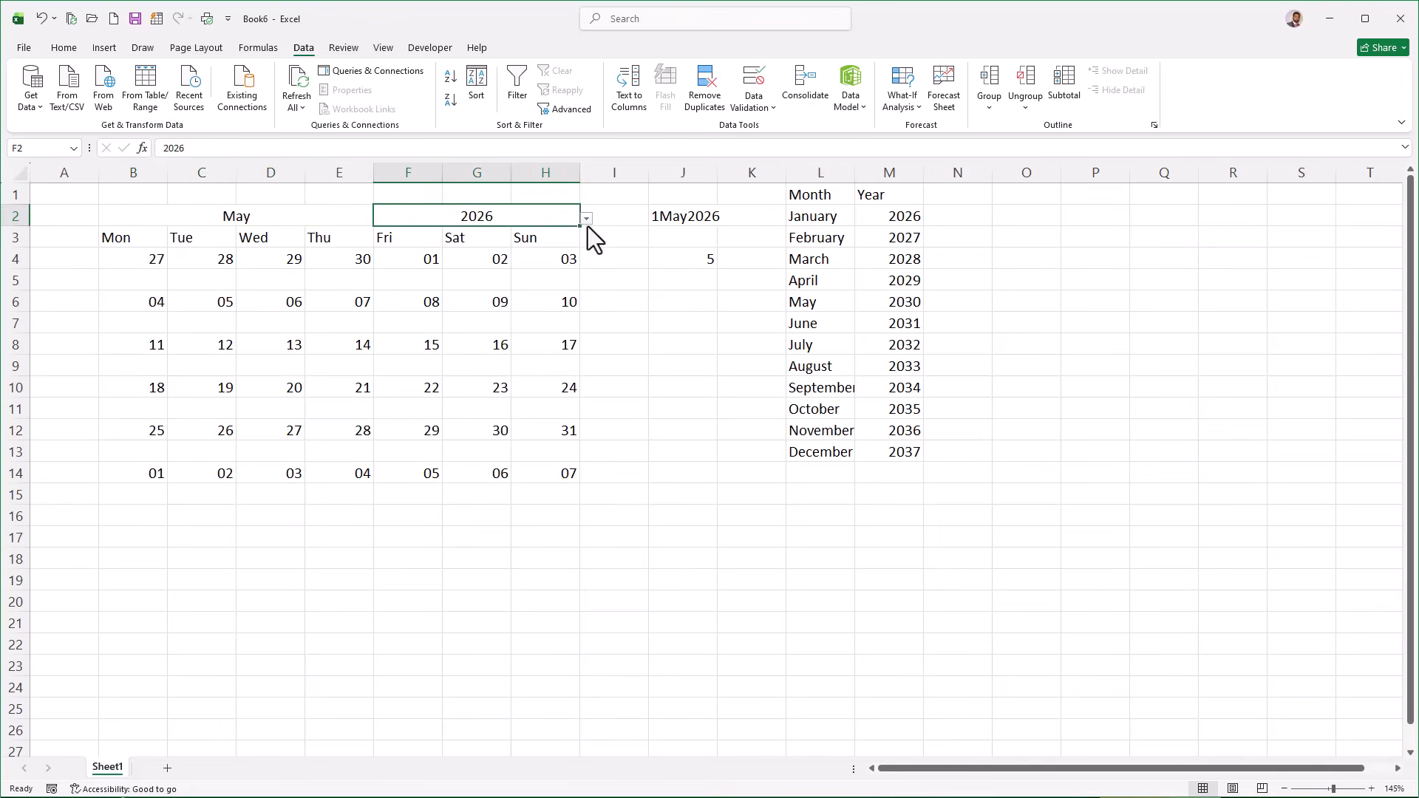
left_click(586, 219)
left_click(443, 282)
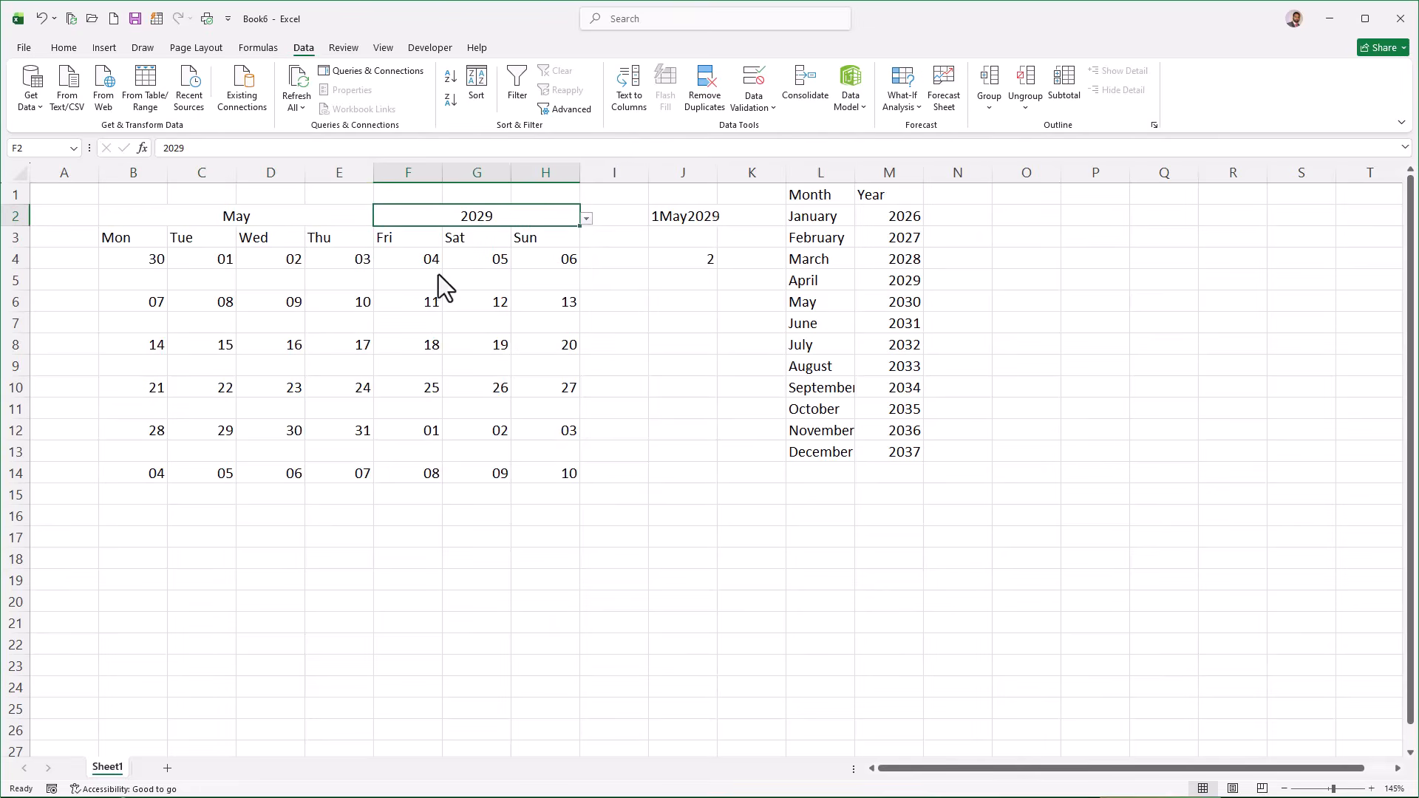
Switch the calendar's month header to February using its validation list.
left_click(299, 216)
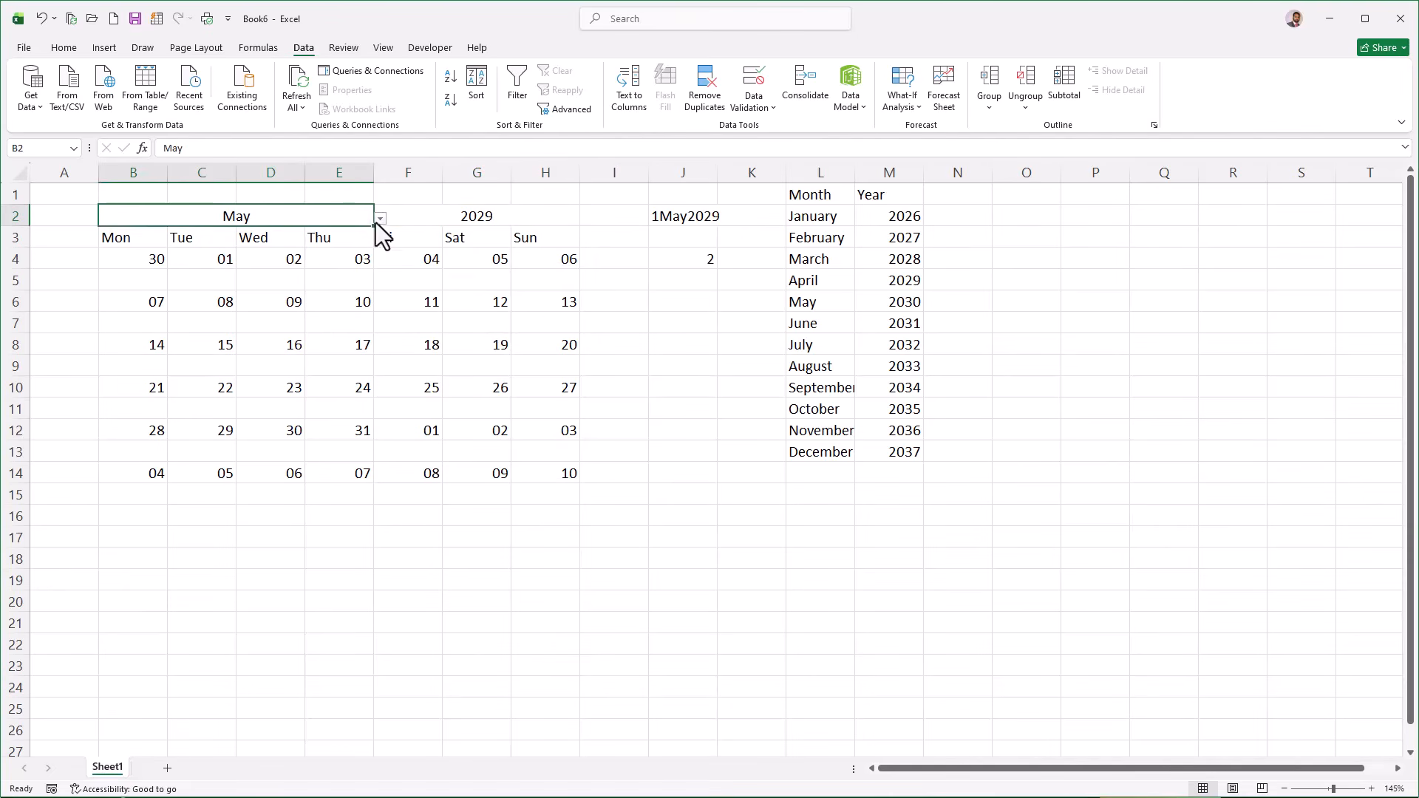
left_click(379, 219)
key("Up")
key("Up")
key("Up")
key("Up")
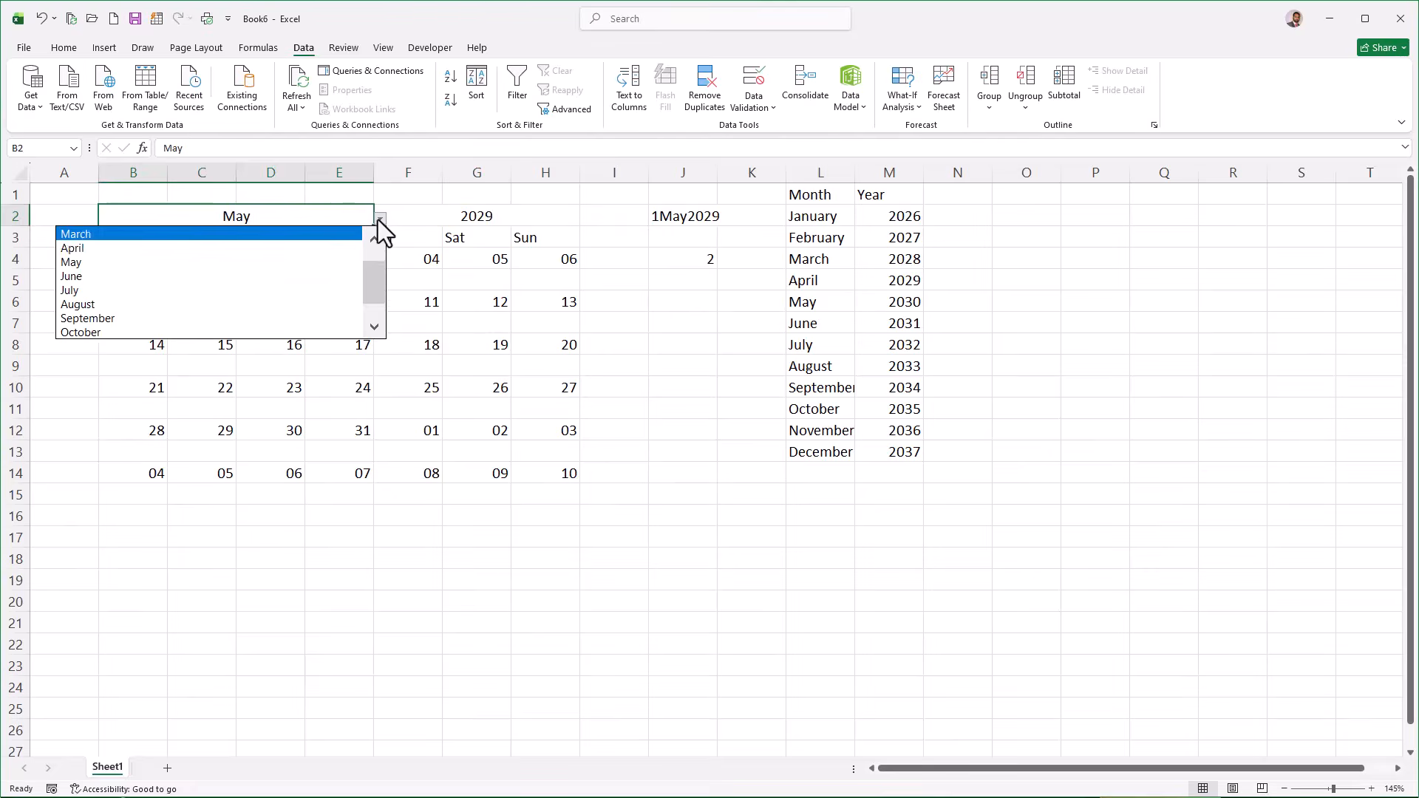
key("Down")
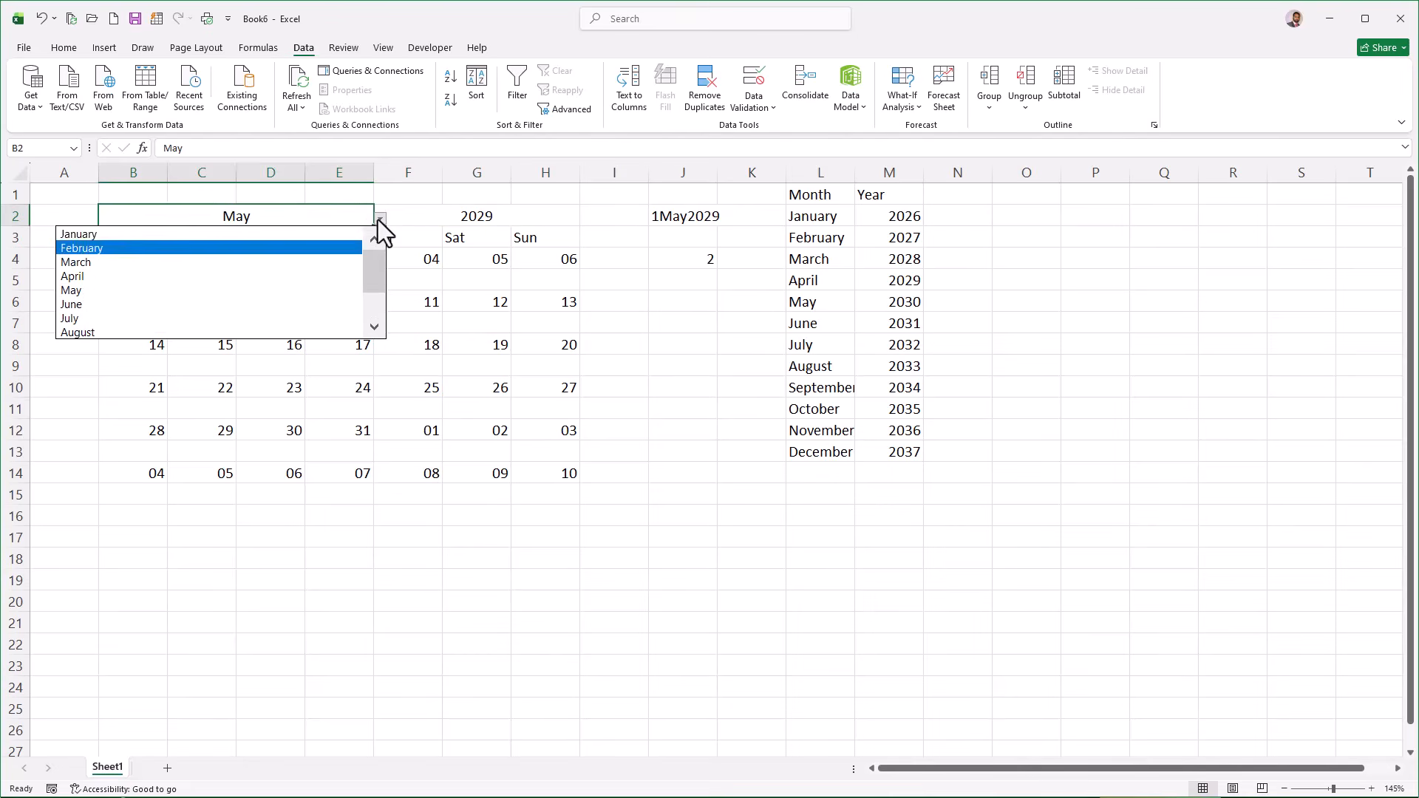
key("Return")
Set the calendar's year header to 2026 from its validation list.
left_click(547, 217)
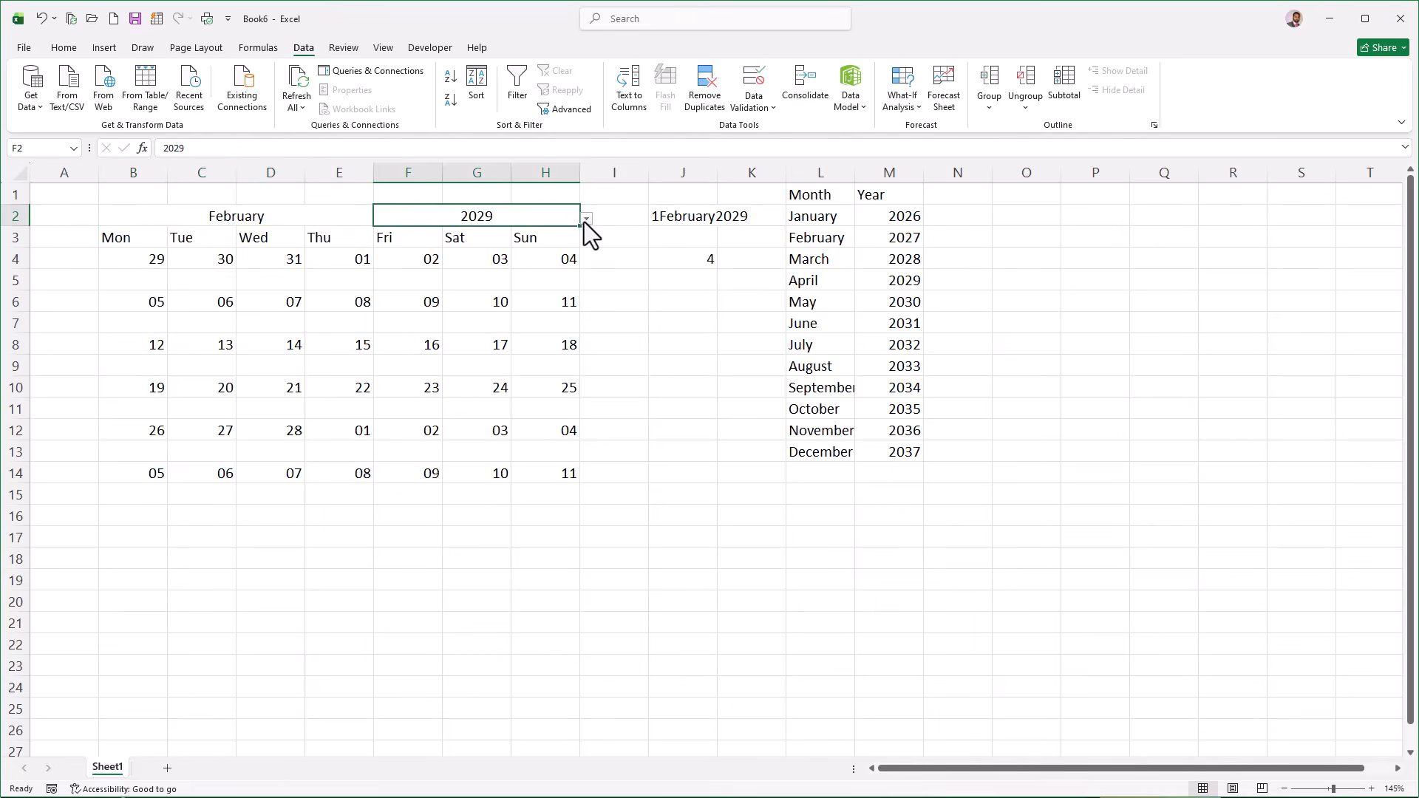
left_click(586, 219)
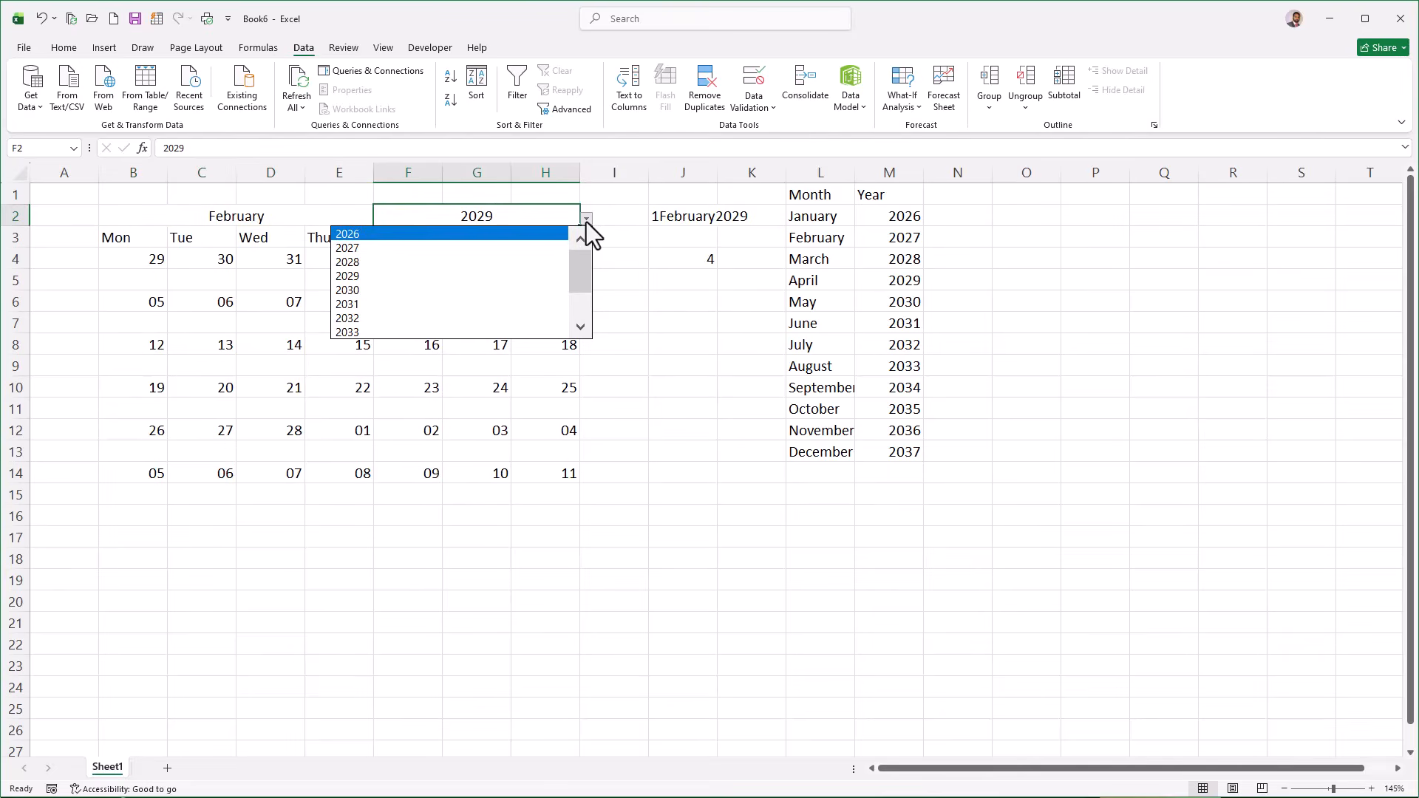
key("Return")
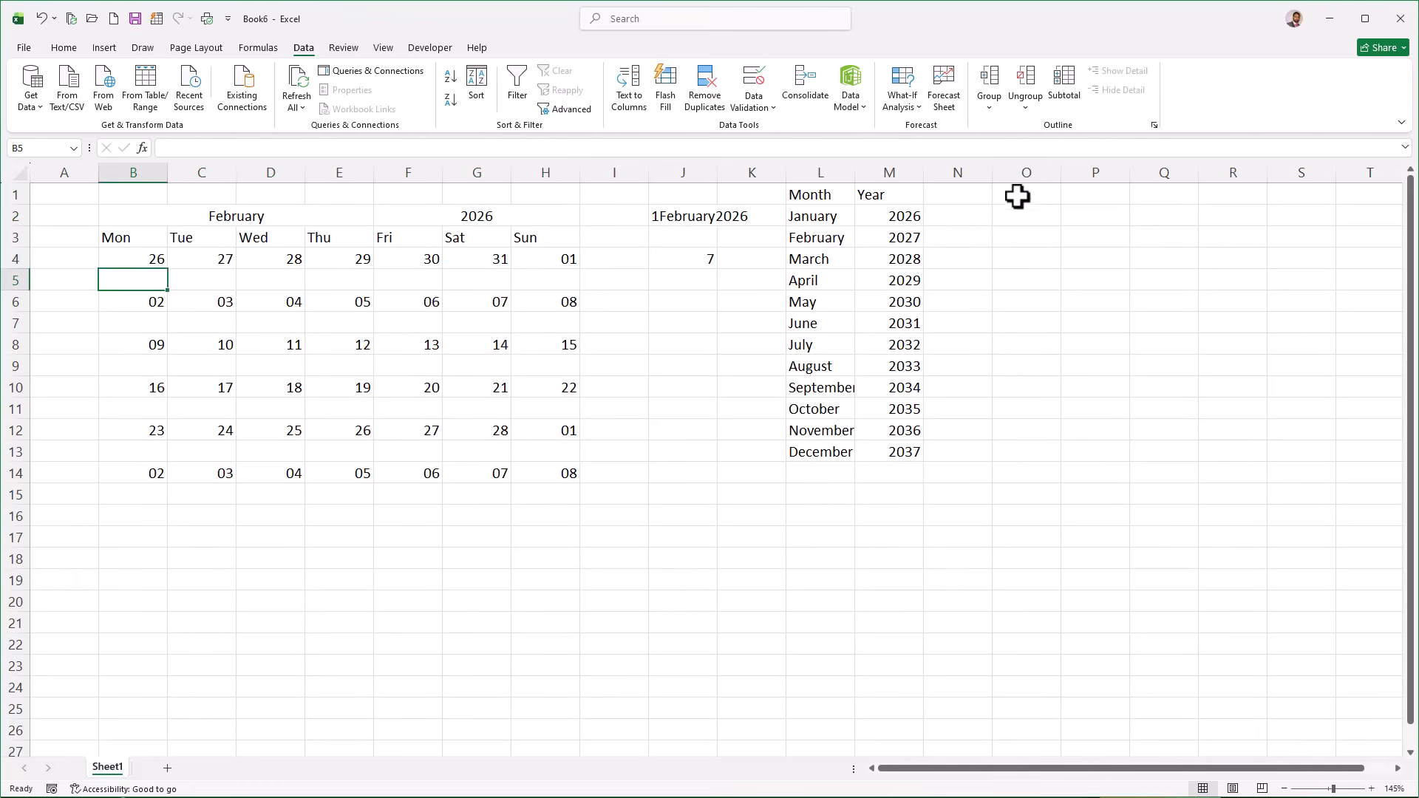
Add the column headers Date in O1 and Event in P1 for an events list.
left_click(1018, 195)
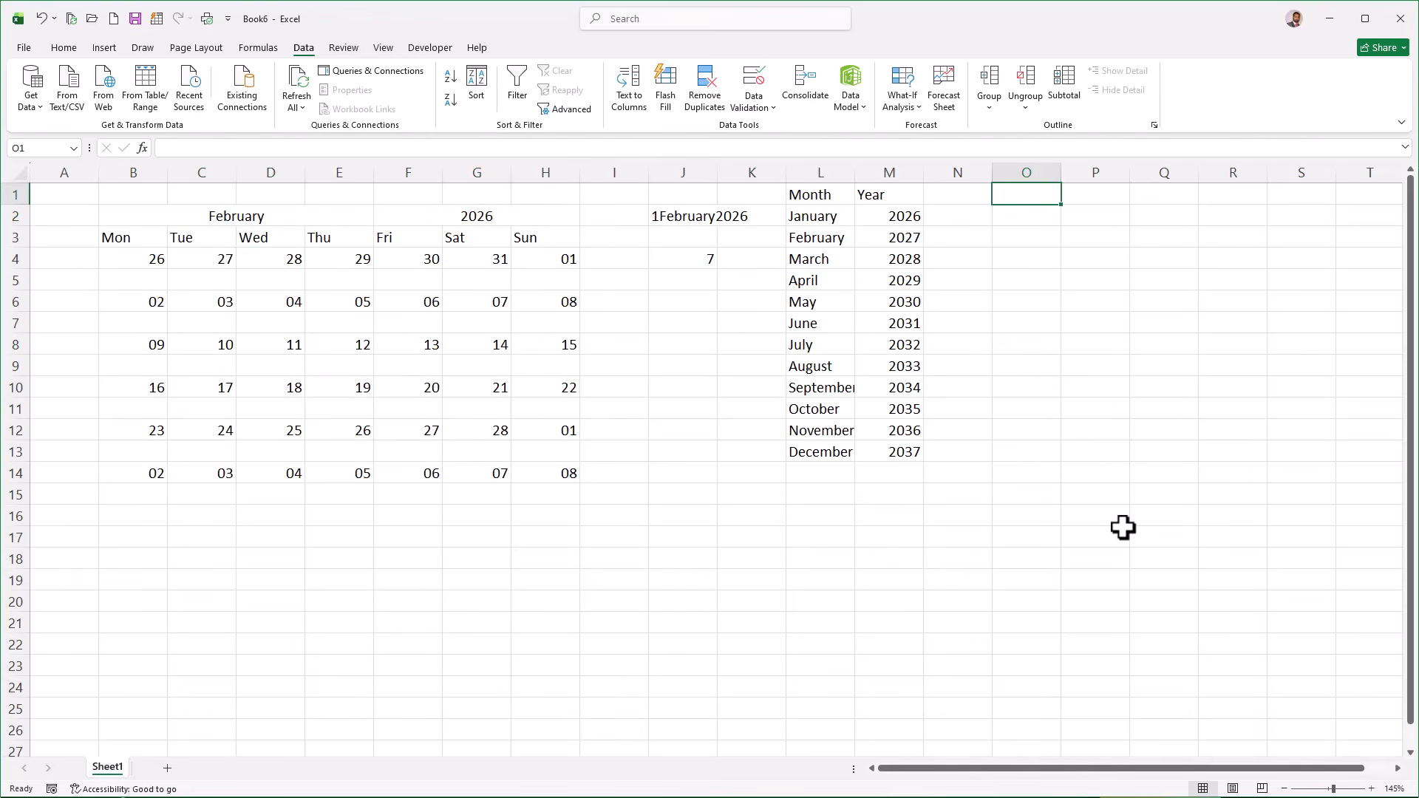
type("Date")
key("Tab")
type("Event")
key("Tab")
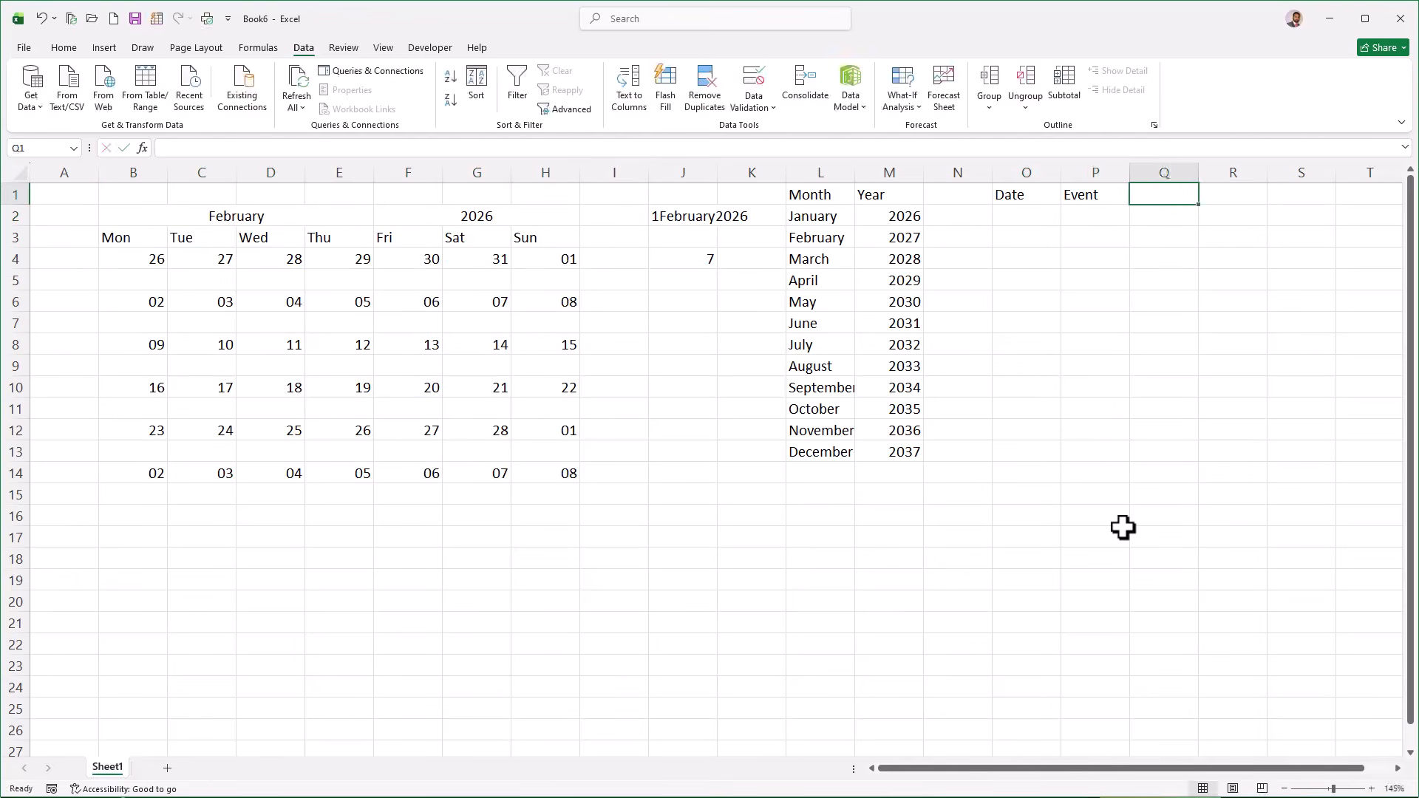
Enter the first event in row 2 with the date 2-2 and a reminder to call a named contact.
key("Return")
type("2-2")
key("Tab")
type("Ca")
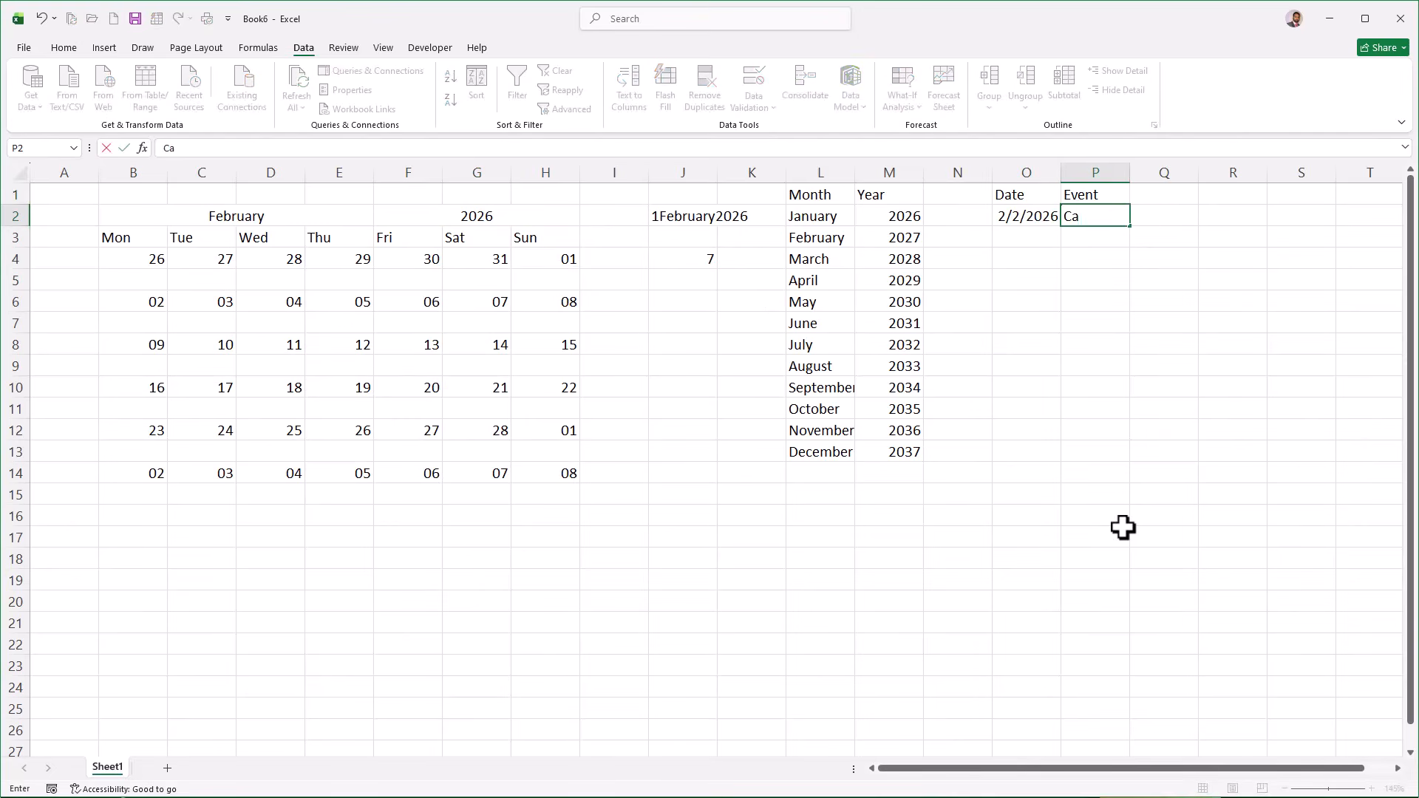
type("ll Arsal")
key("Return")
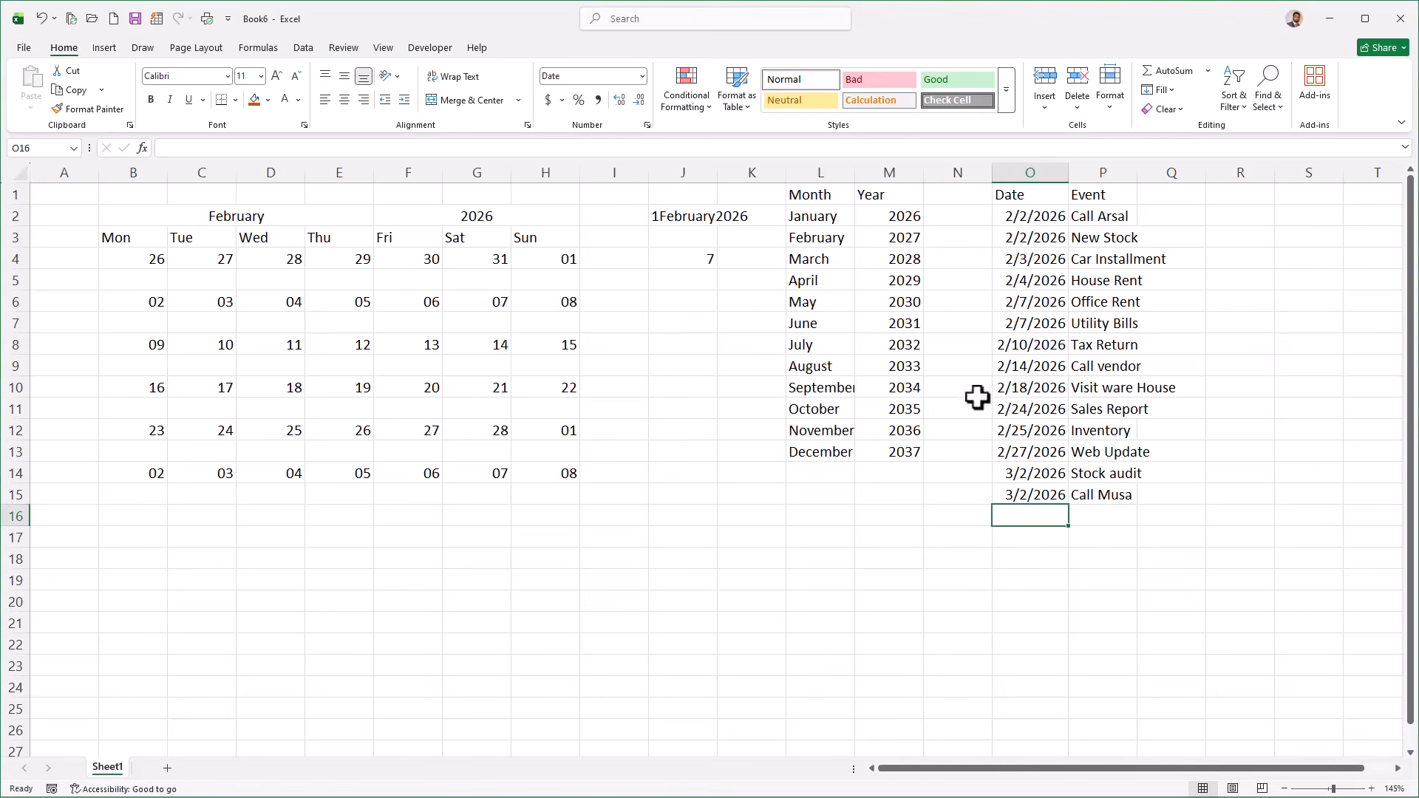
Format column O with the Date type 14-Mar-12 that shows two-digit days.
left_click(1022, 167)
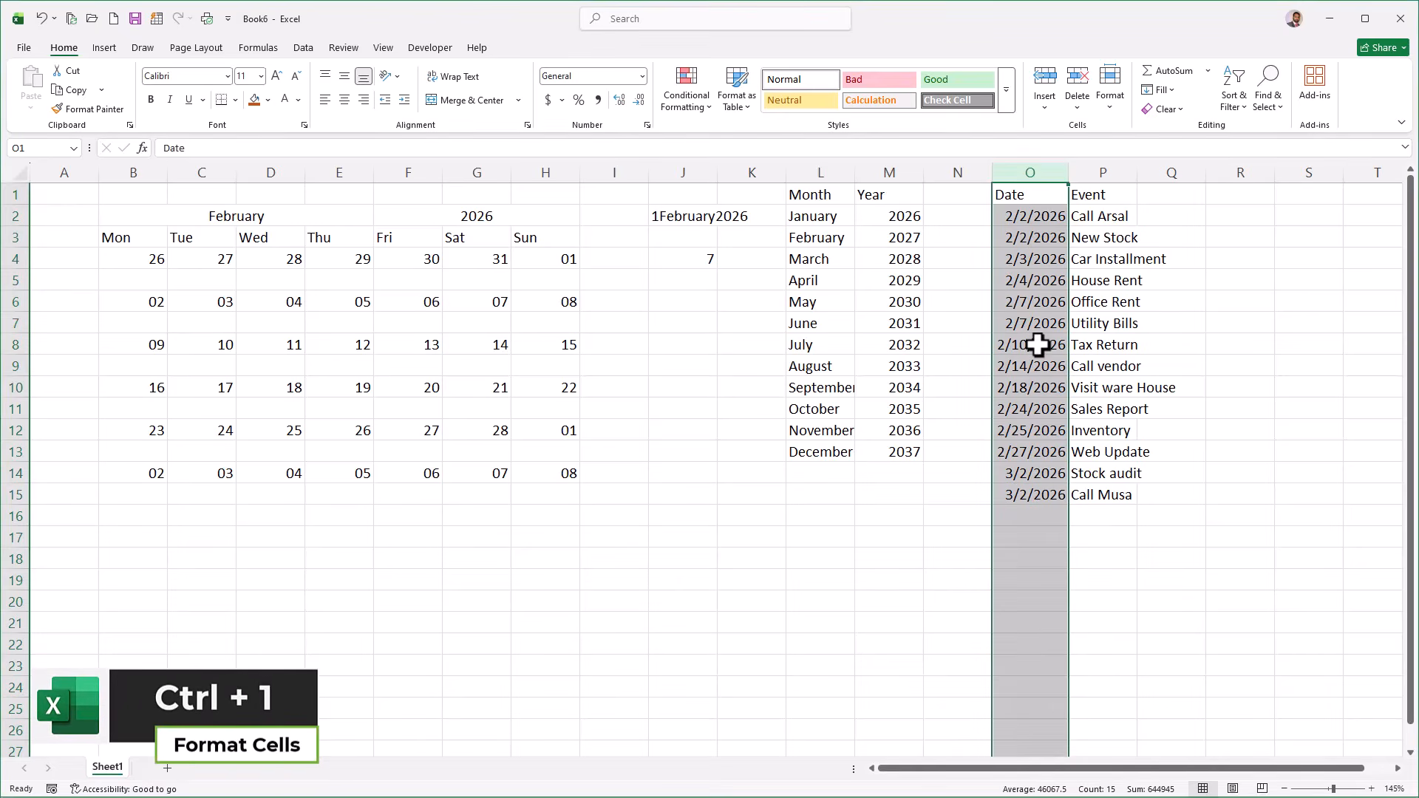
key("ctrl+1")
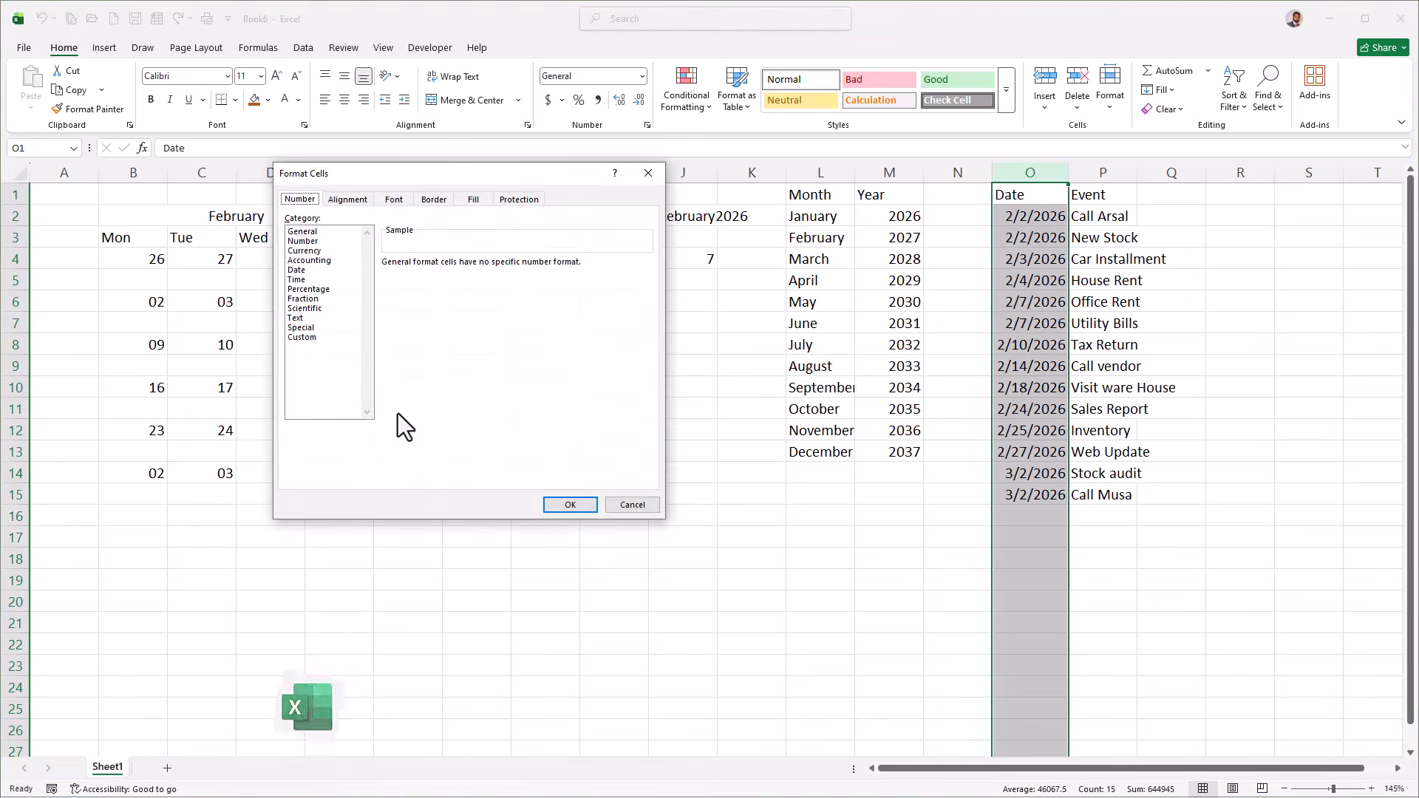
left_click(296, 270)
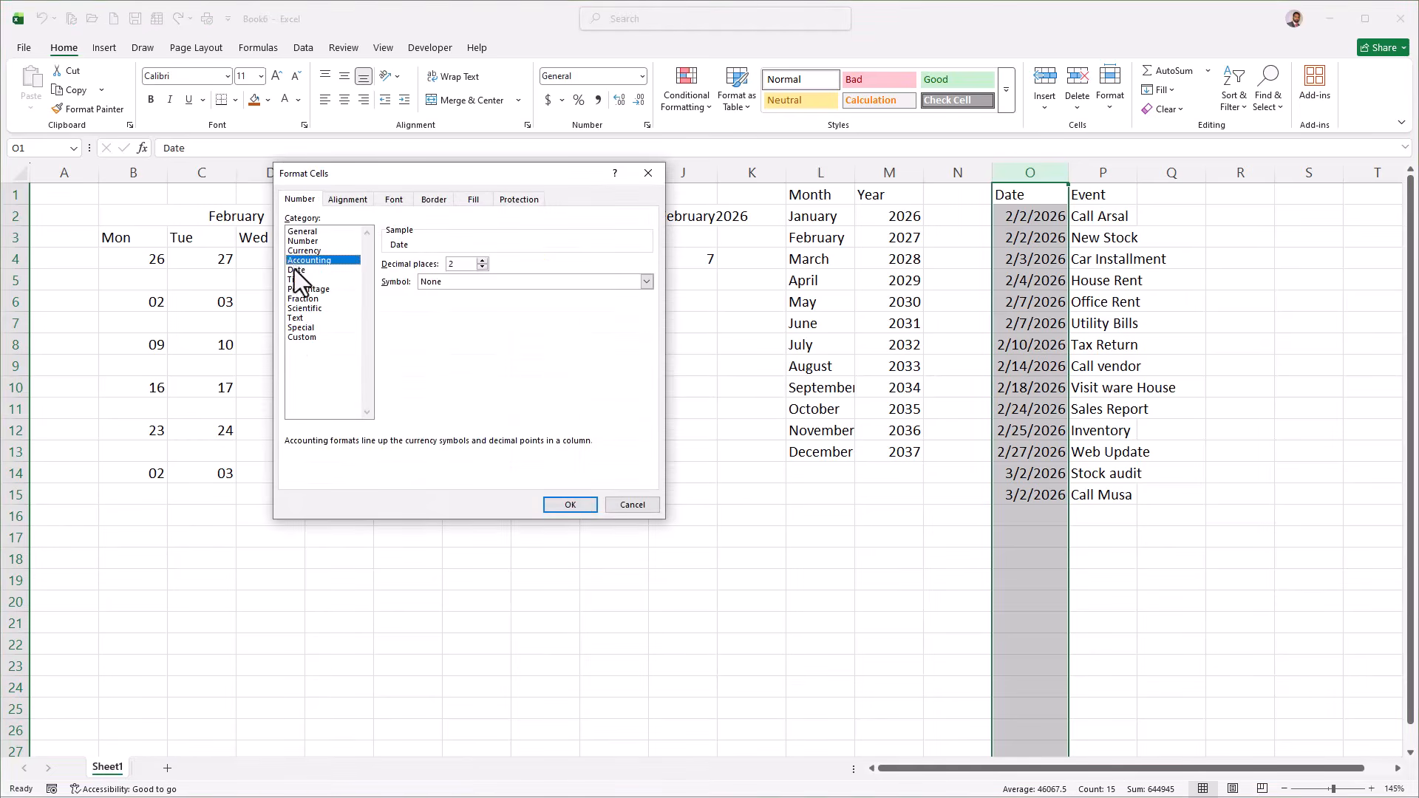
left_click(646, 332)
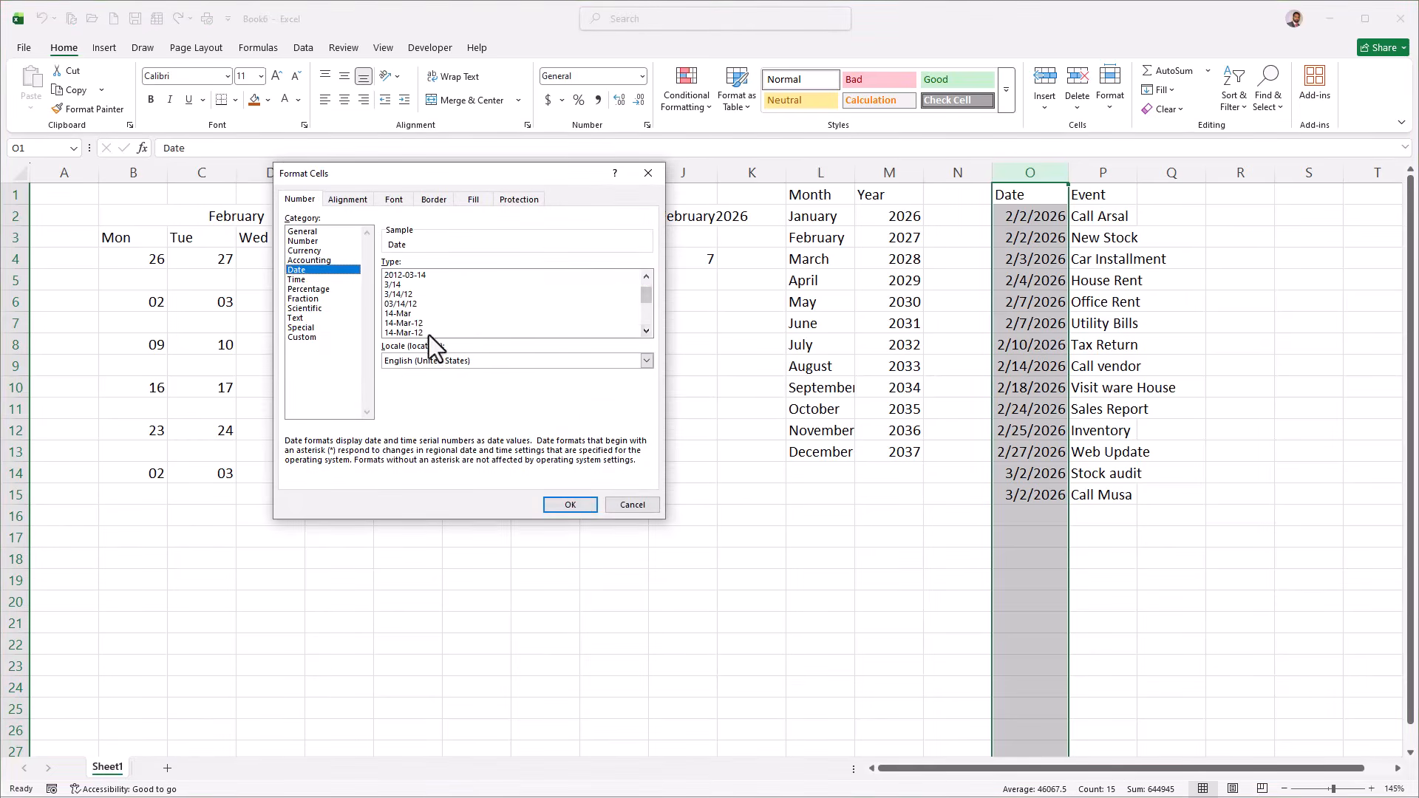
left_click(428, 334)
left_click(563, 507)
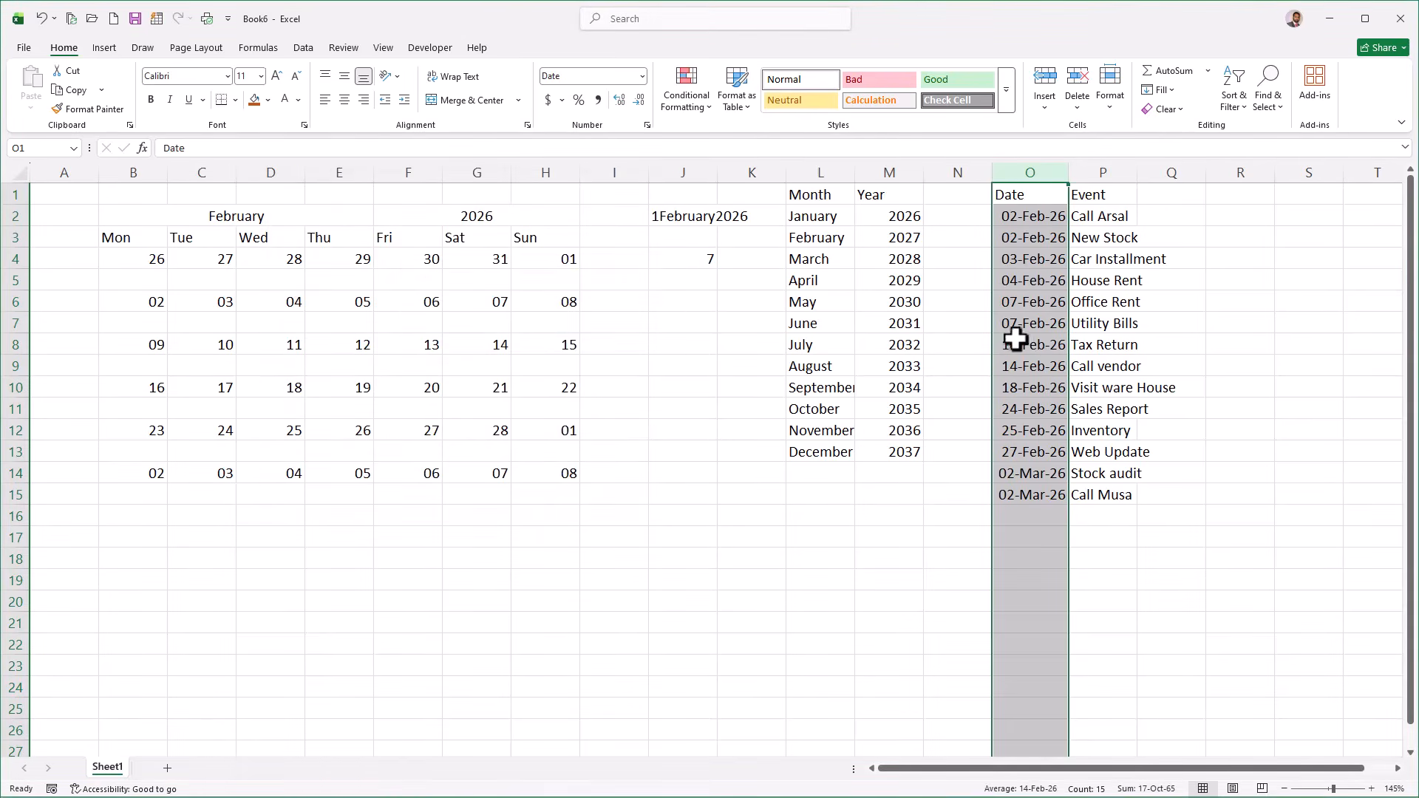
Auto-fit the width of the Event column P to its contents.
left_click(1103, 171)
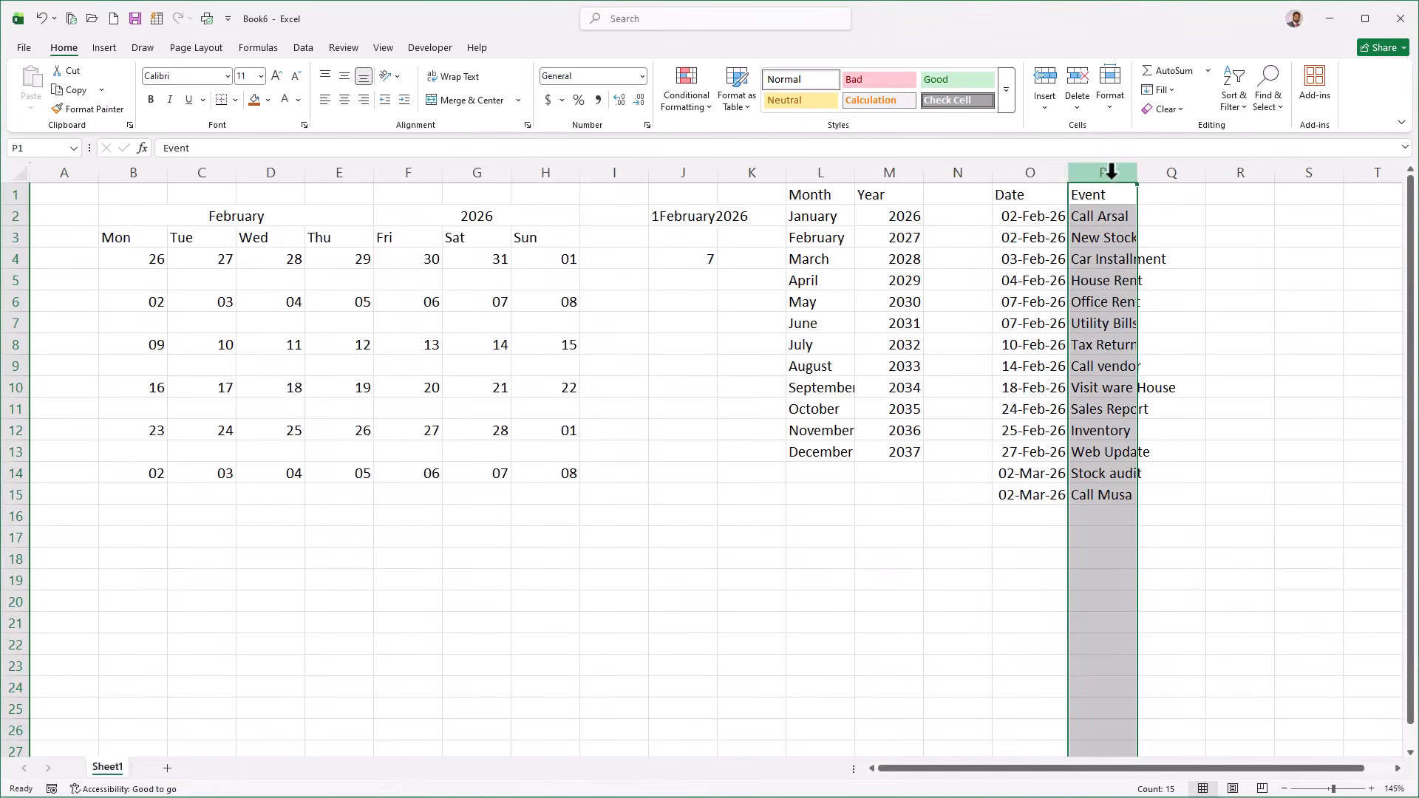
double_click(1133, 169)
left_click(1031, 493)
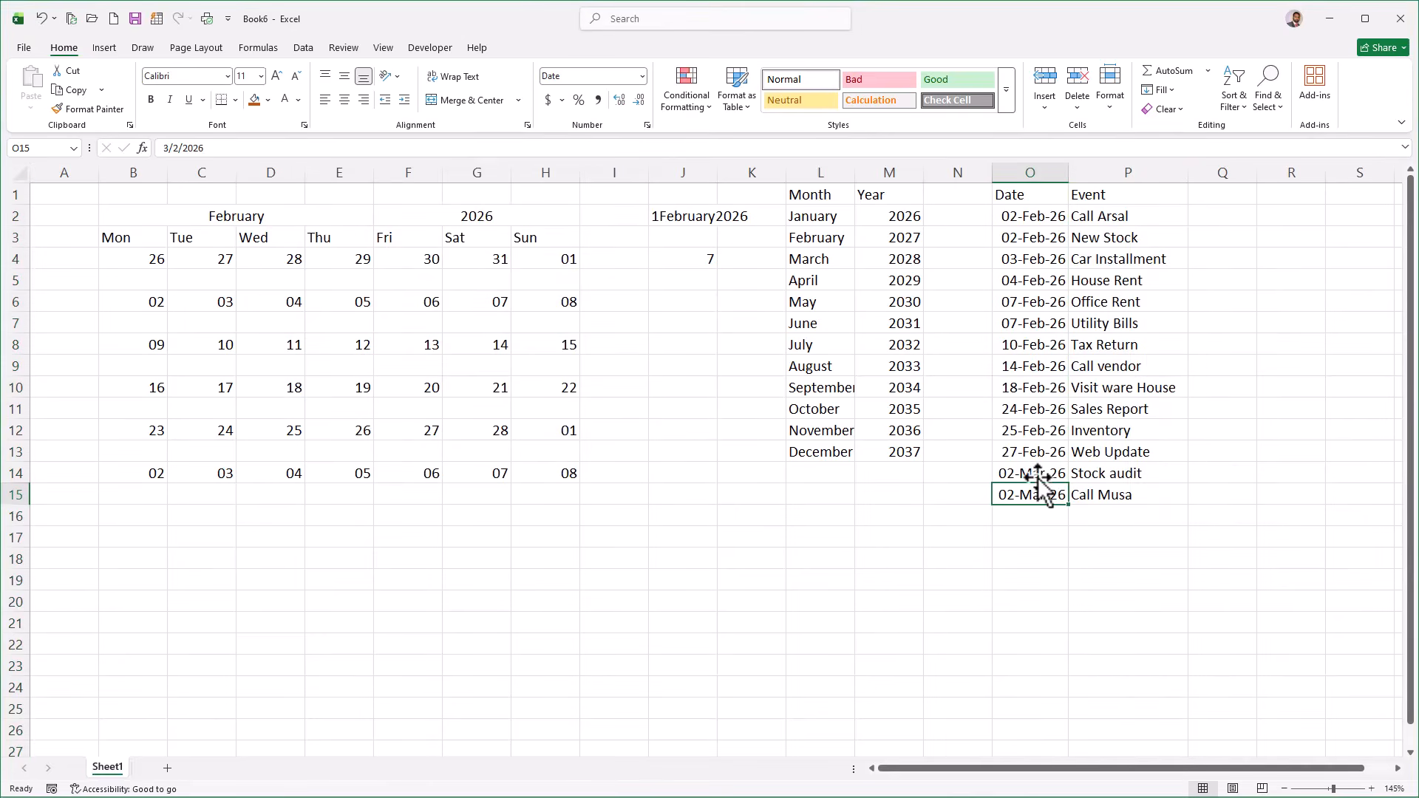
Convert the events list O1:P15 into a table with headers.
left_click(1033, 200)
left_click_drag(1032, 200, 1106, 491)
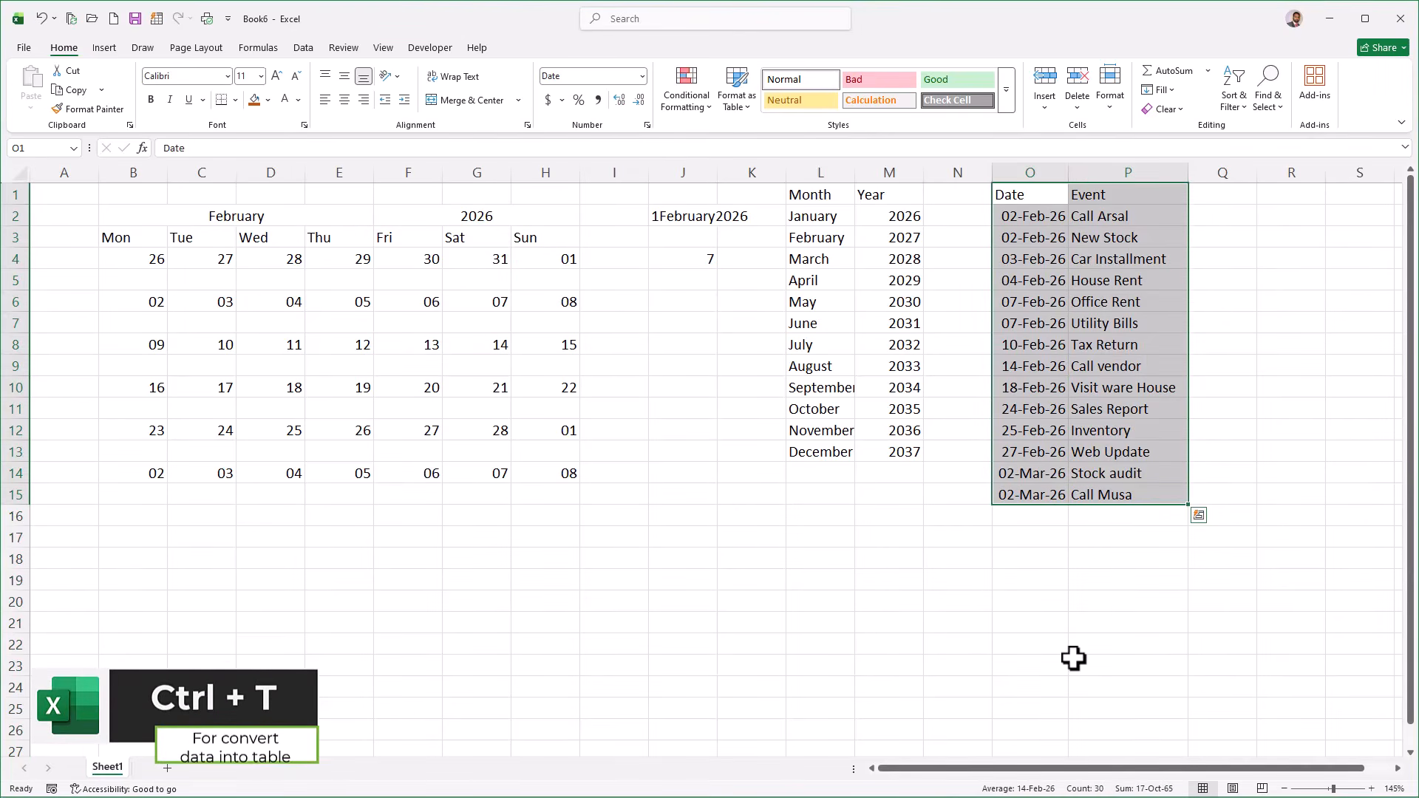
key("ctrl+t")
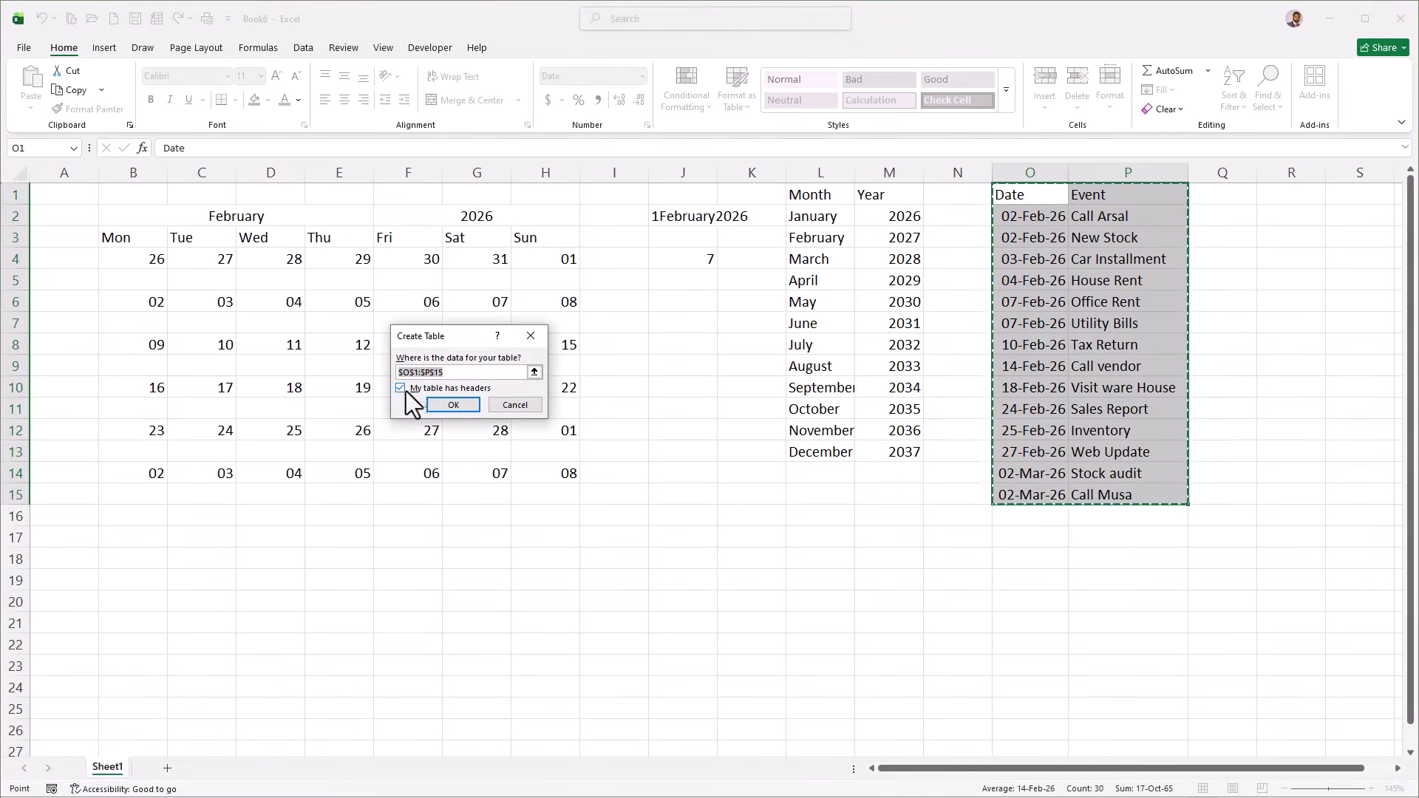
left_click(441, 403)
left_click(1116, 241)
Enter =FILTER(Table1[Event],Table1[Date]=B4,"") in B5 to pull the events for the date above.
left_click(150, 286)
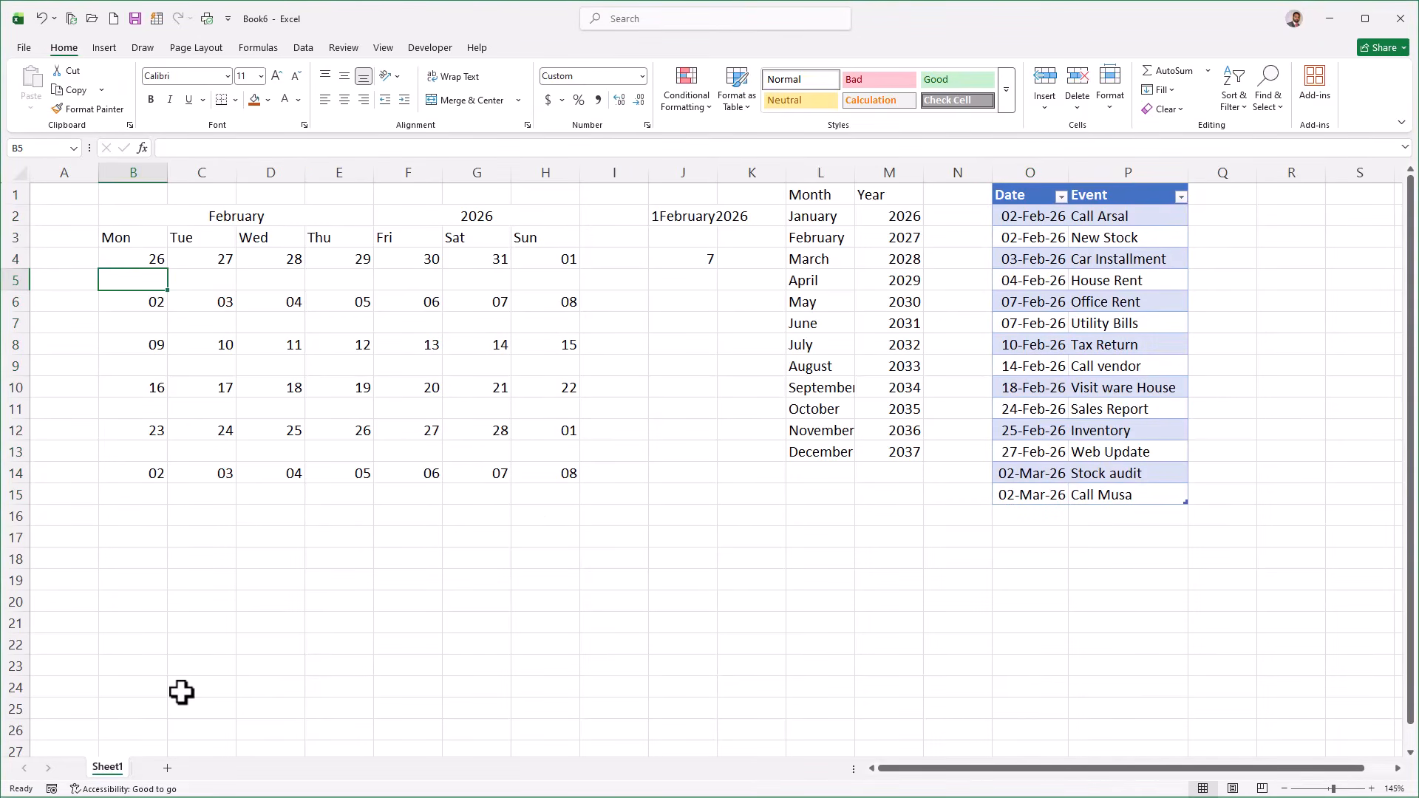
type("=fil")
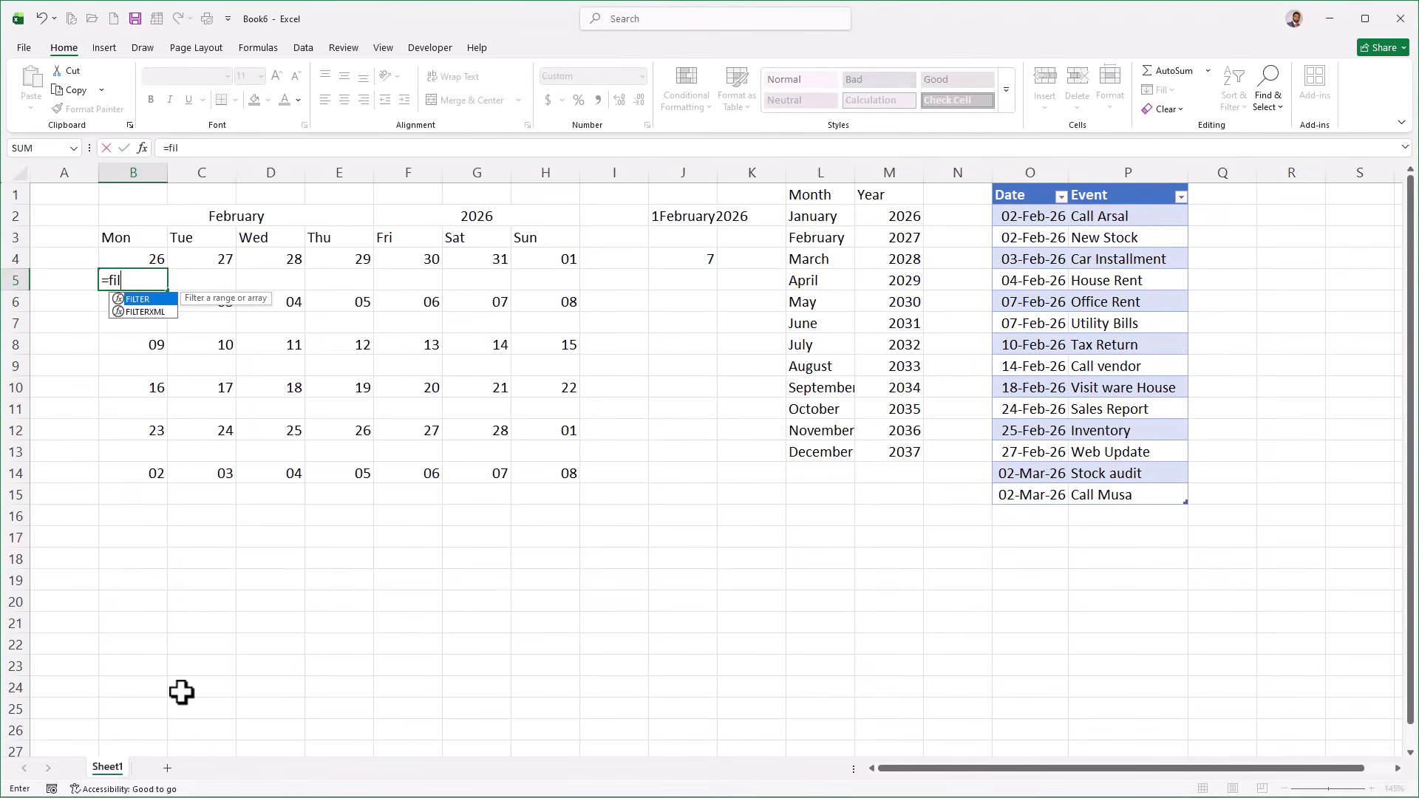
key("Tab")
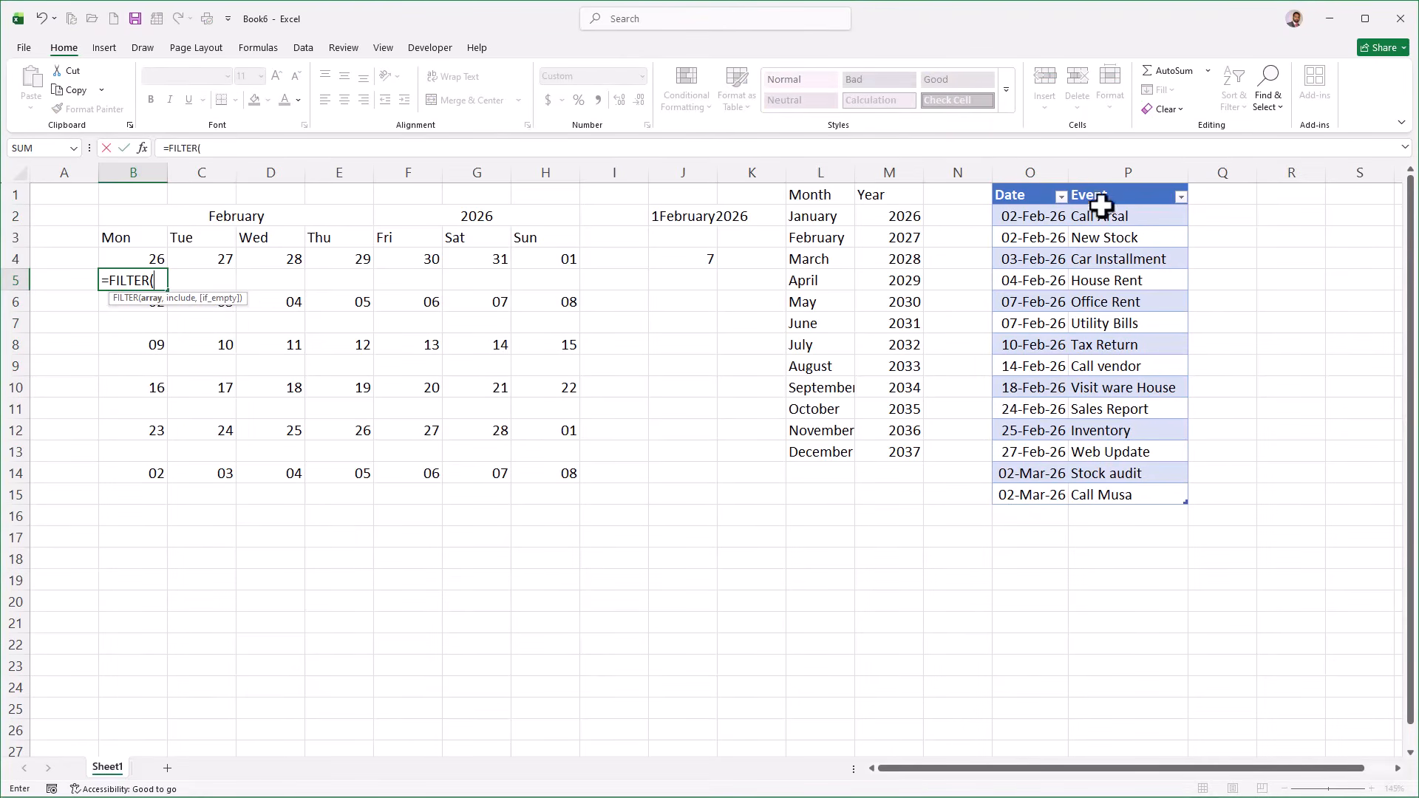
left_click_drag(1101, 215, 1133, 494)
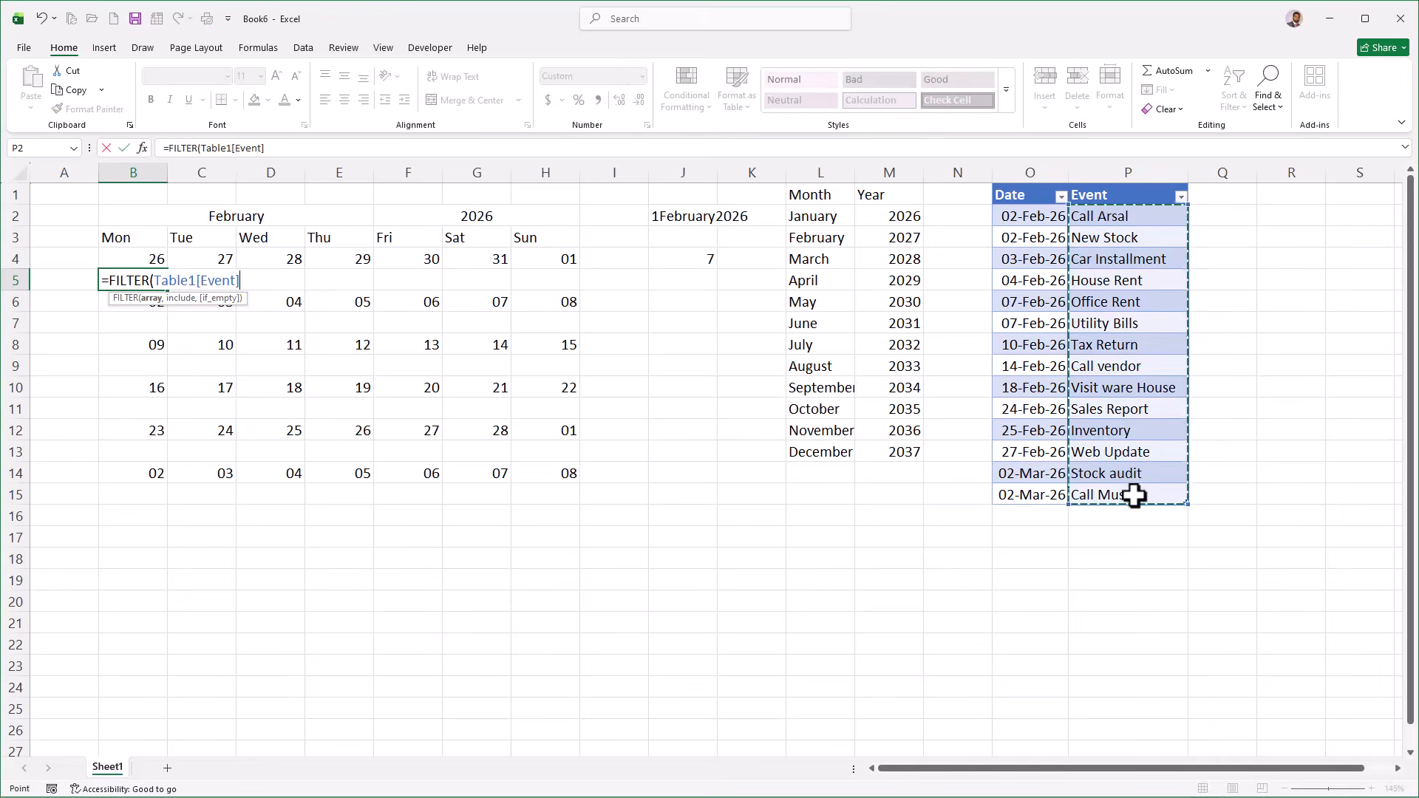
type(",")
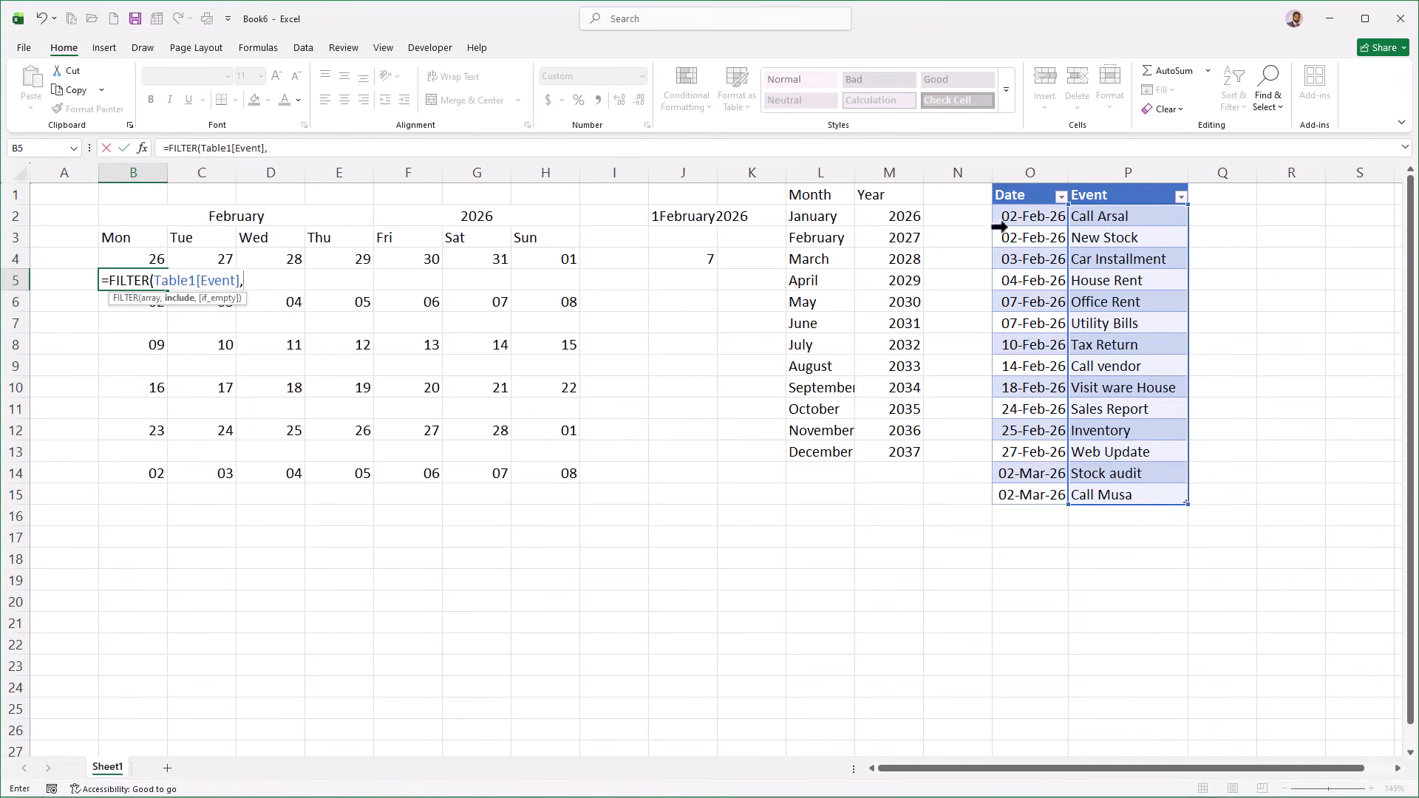
left_click_drag(1016, 214, 993, 496)
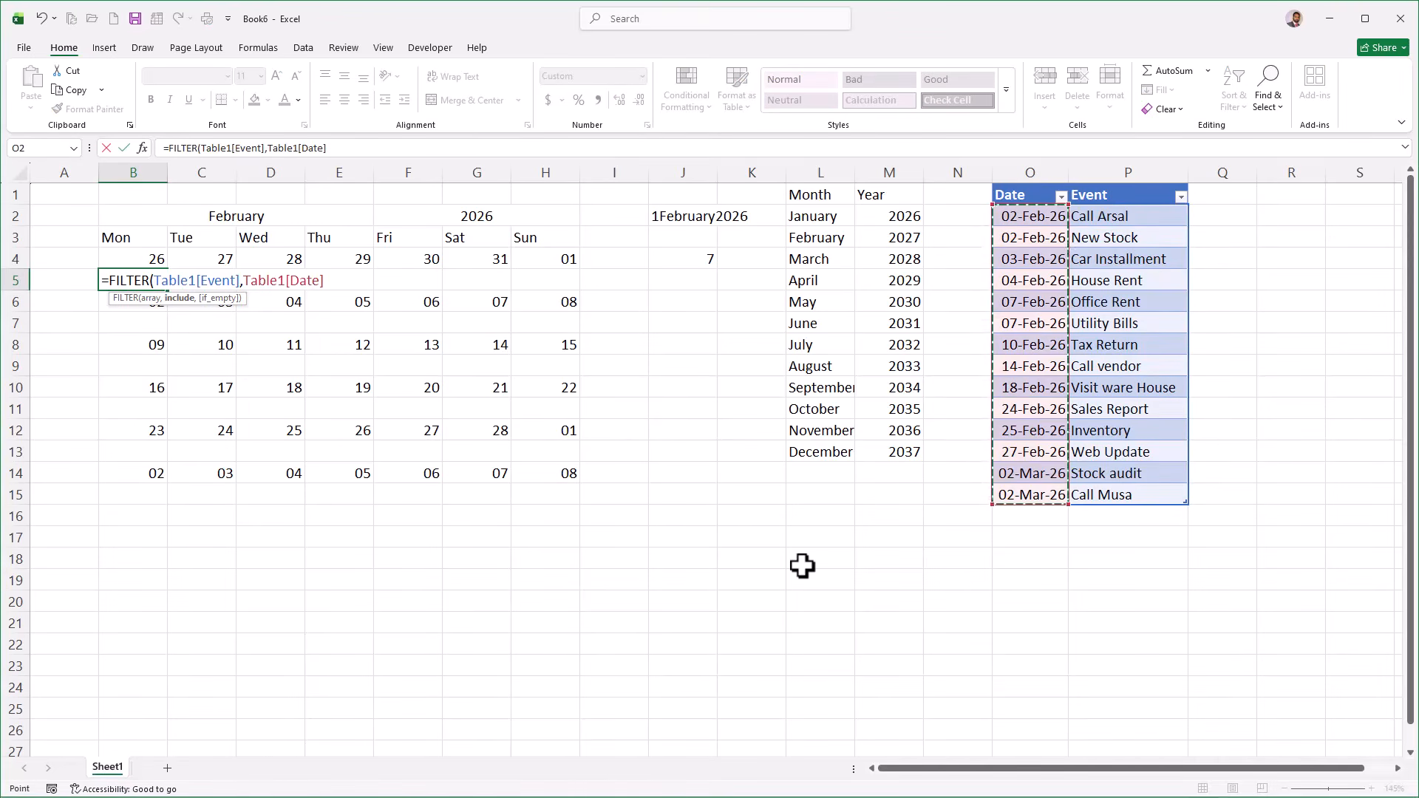
type("=")
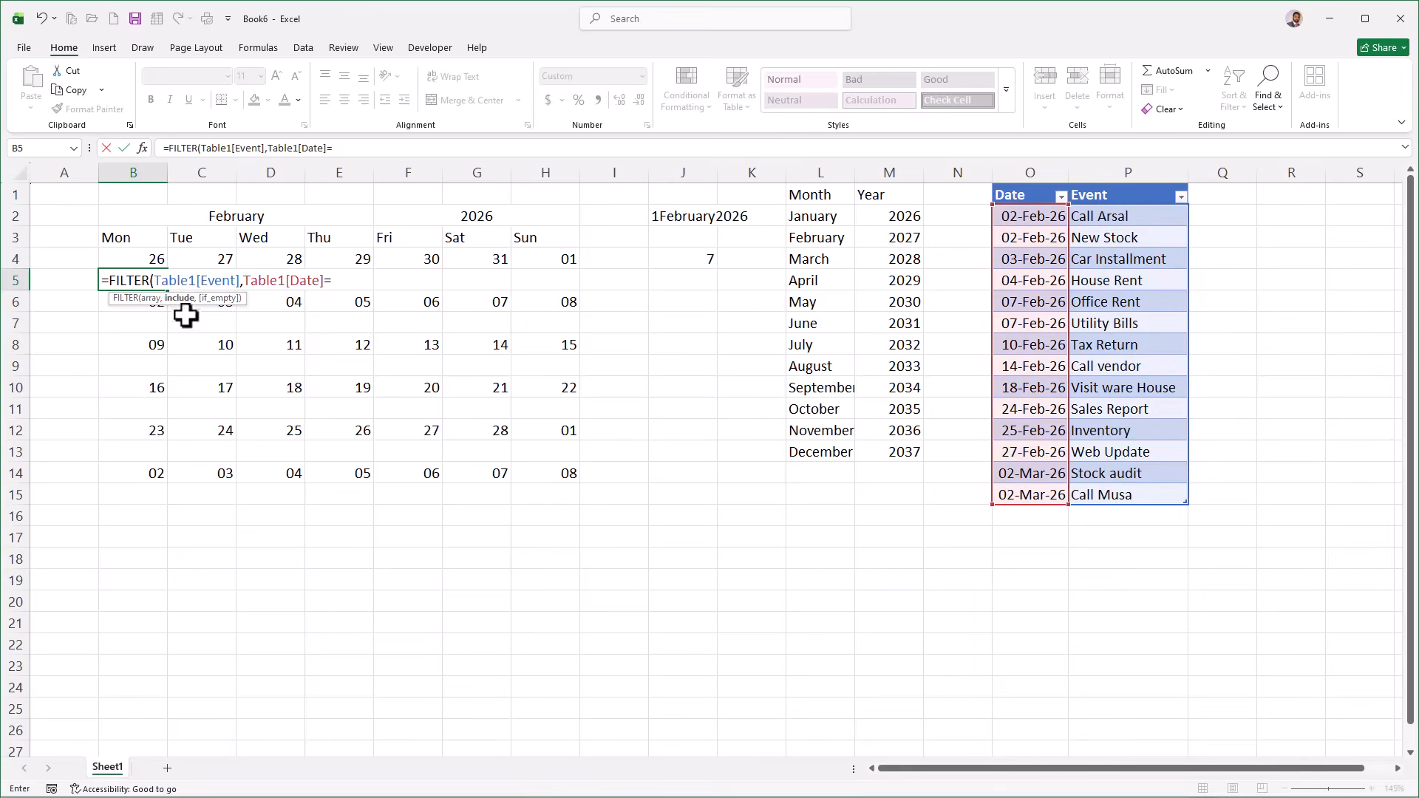
left_click(133, 258)
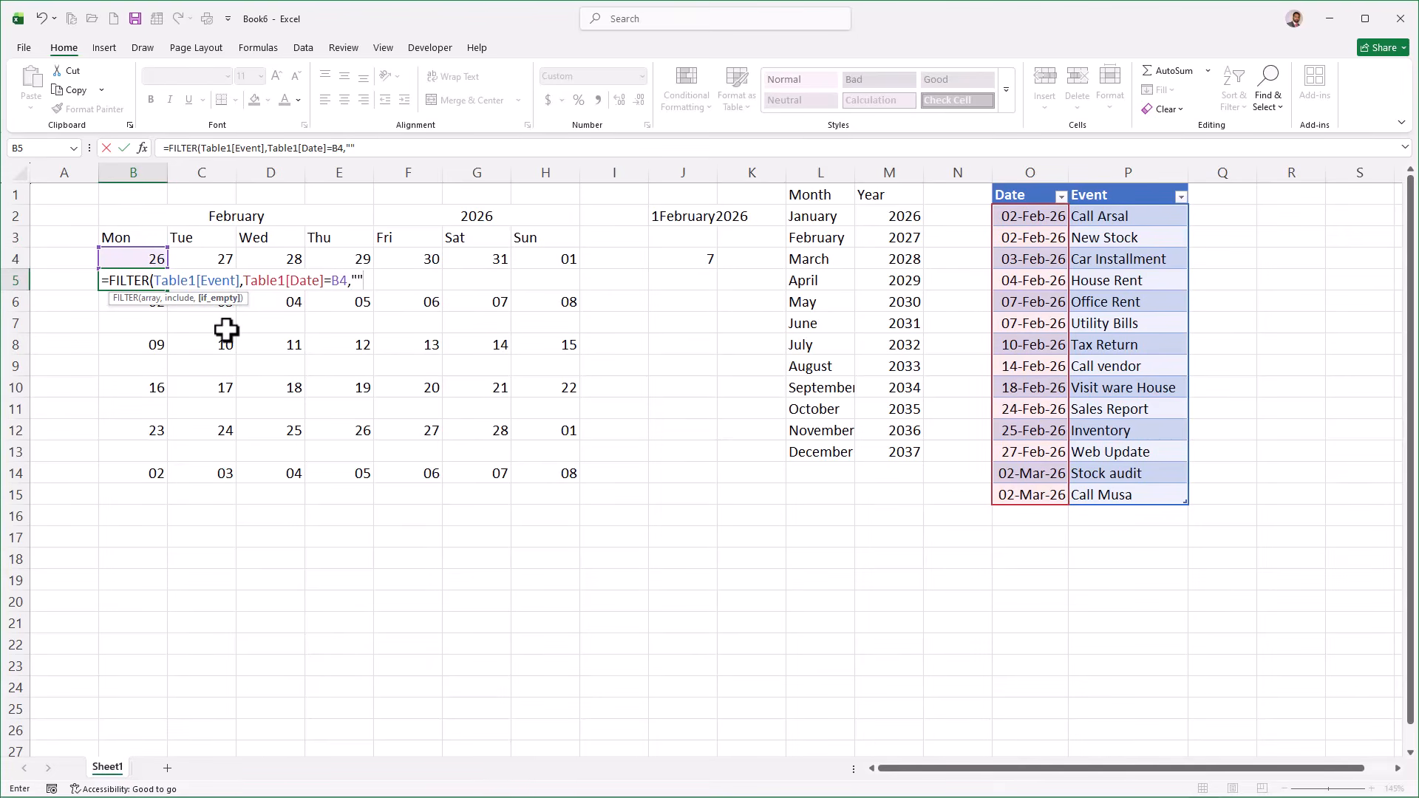
type(")")
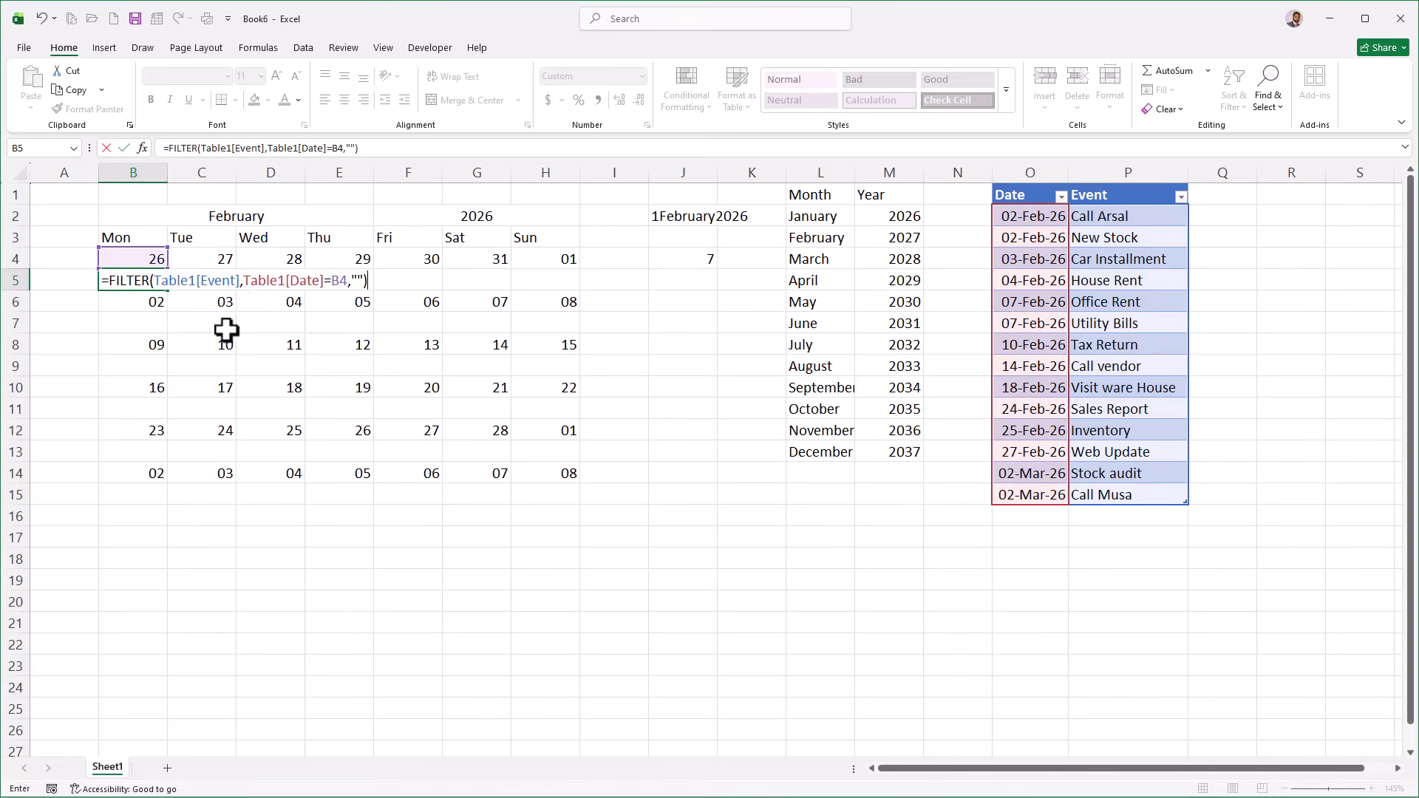
key("Return")
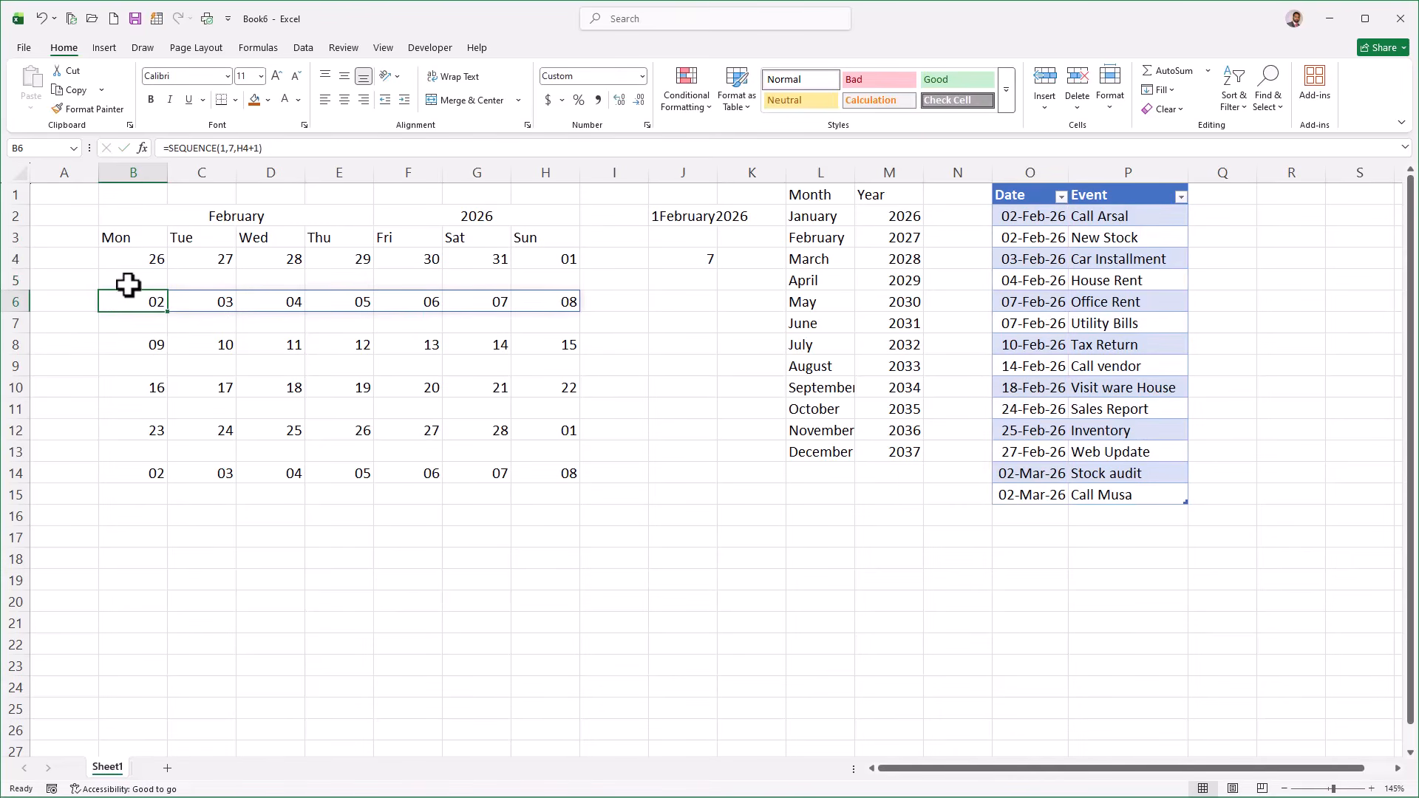
Fill the FILTER formula from B5 across the first week's event row to H5.
left_click_drag(128, 285, 529, 282)
key("ctrl+r")
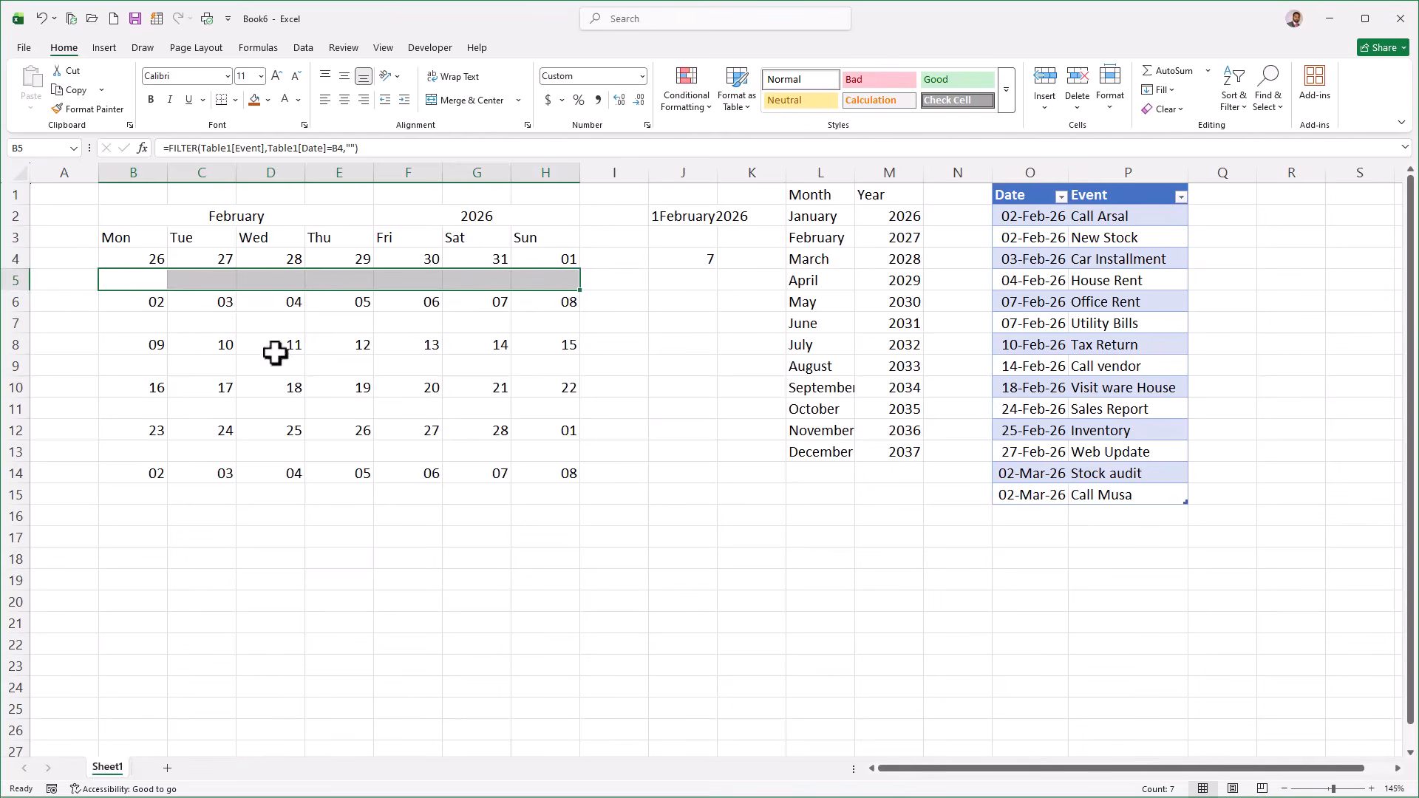
Copy the FILTER formulas from B5:H5 into the event rows below the other weeks, rows 7, 9, 11, 13 and 15.
left_click(145, 321)
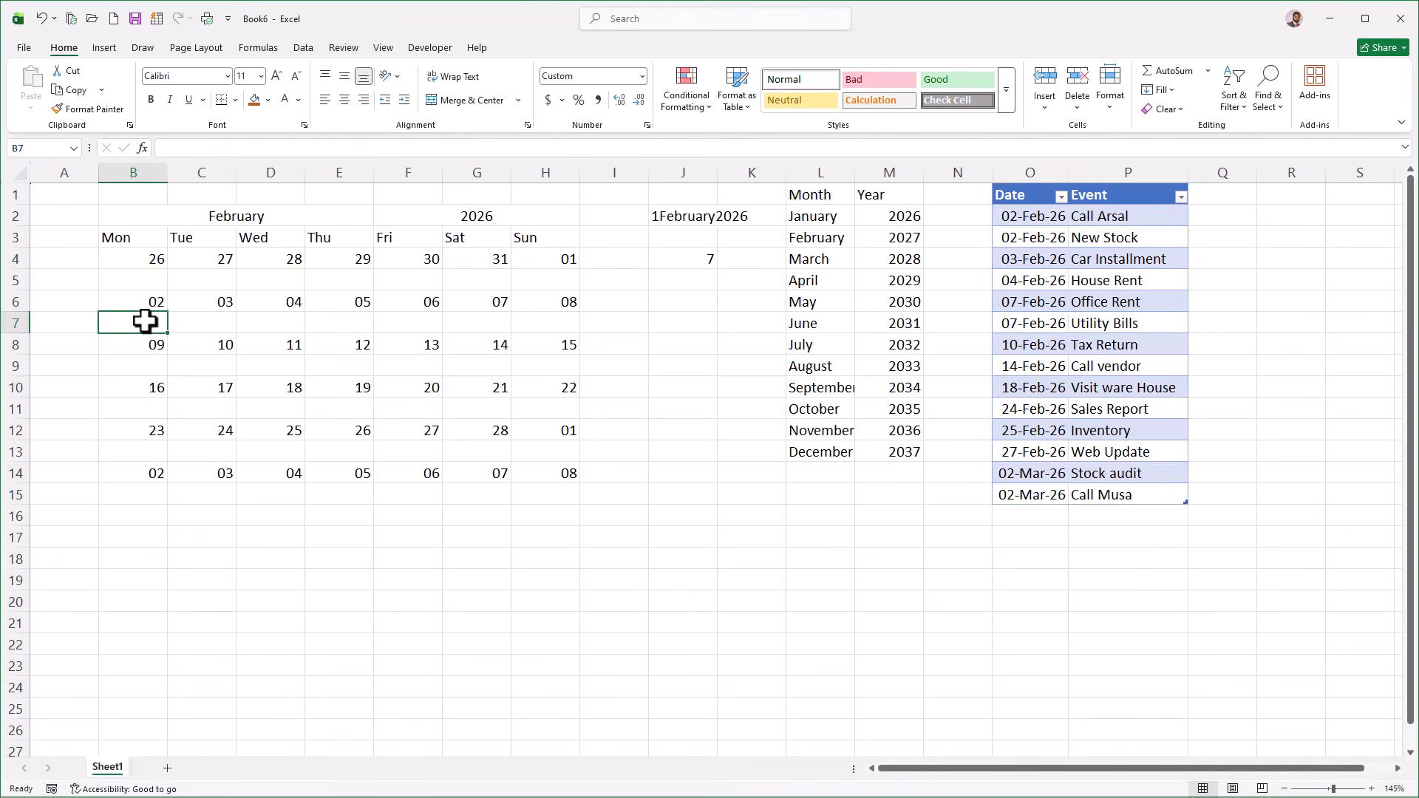
left_click_drag(153, 283, 530, 288)
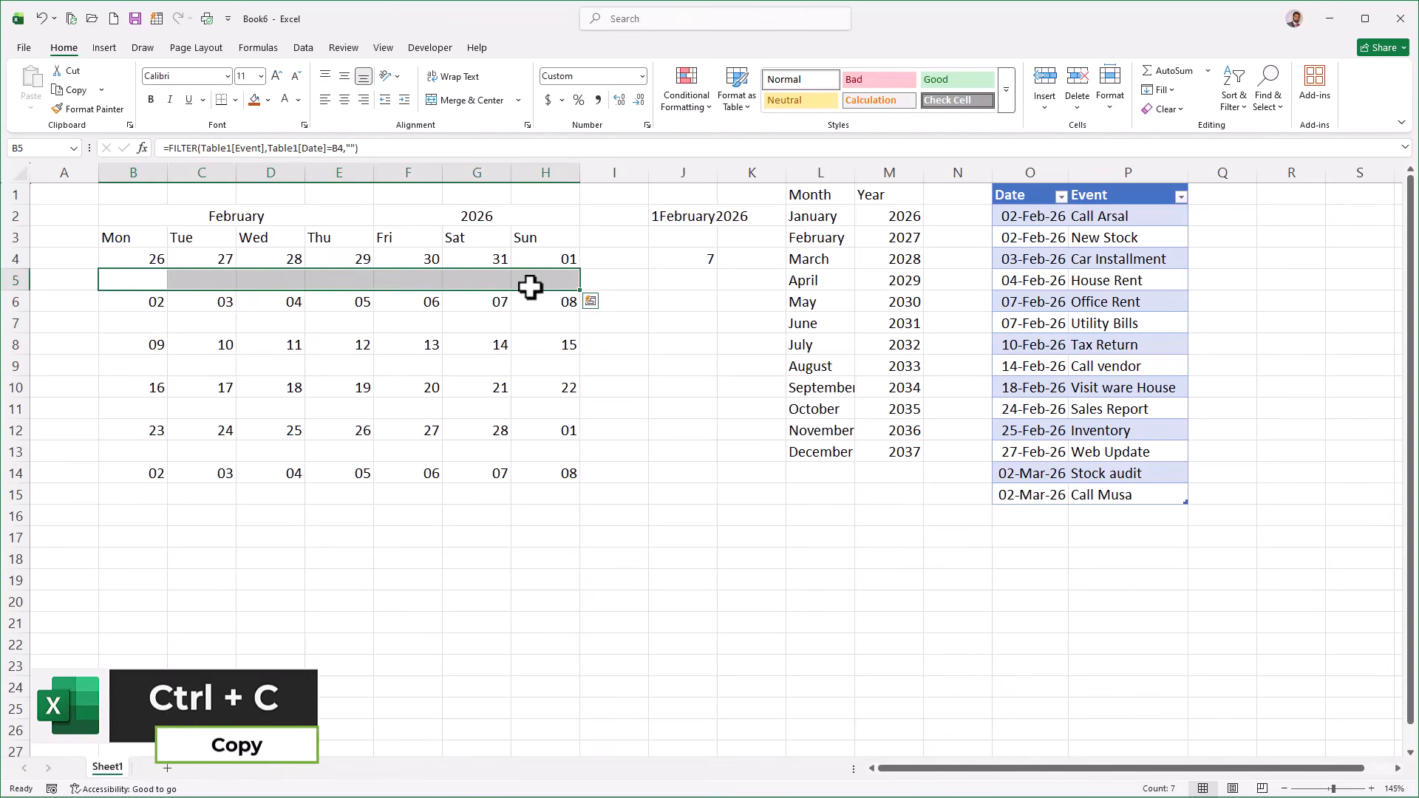
key("ctrl+c")
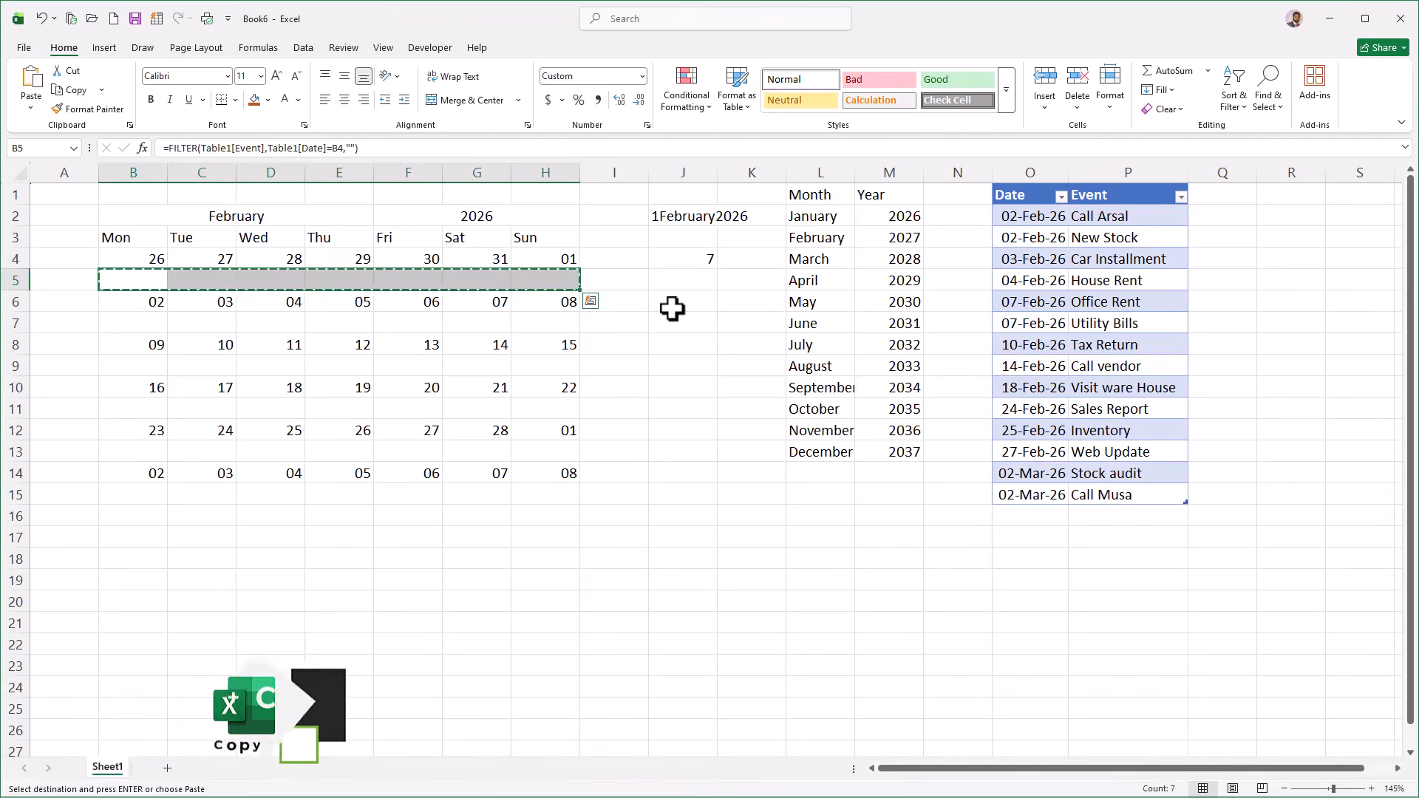
key("Down")
key("Down")
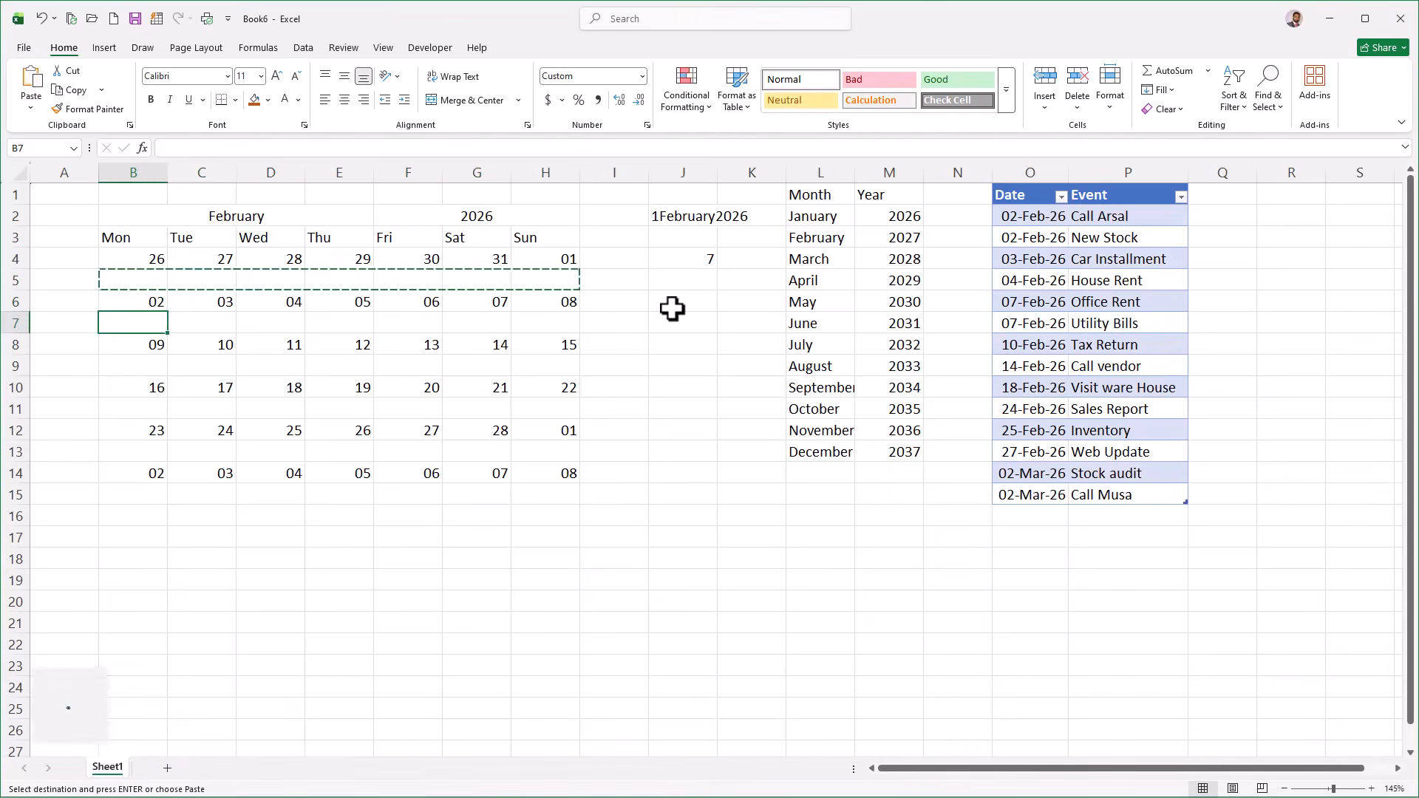
key("ctrl+v")
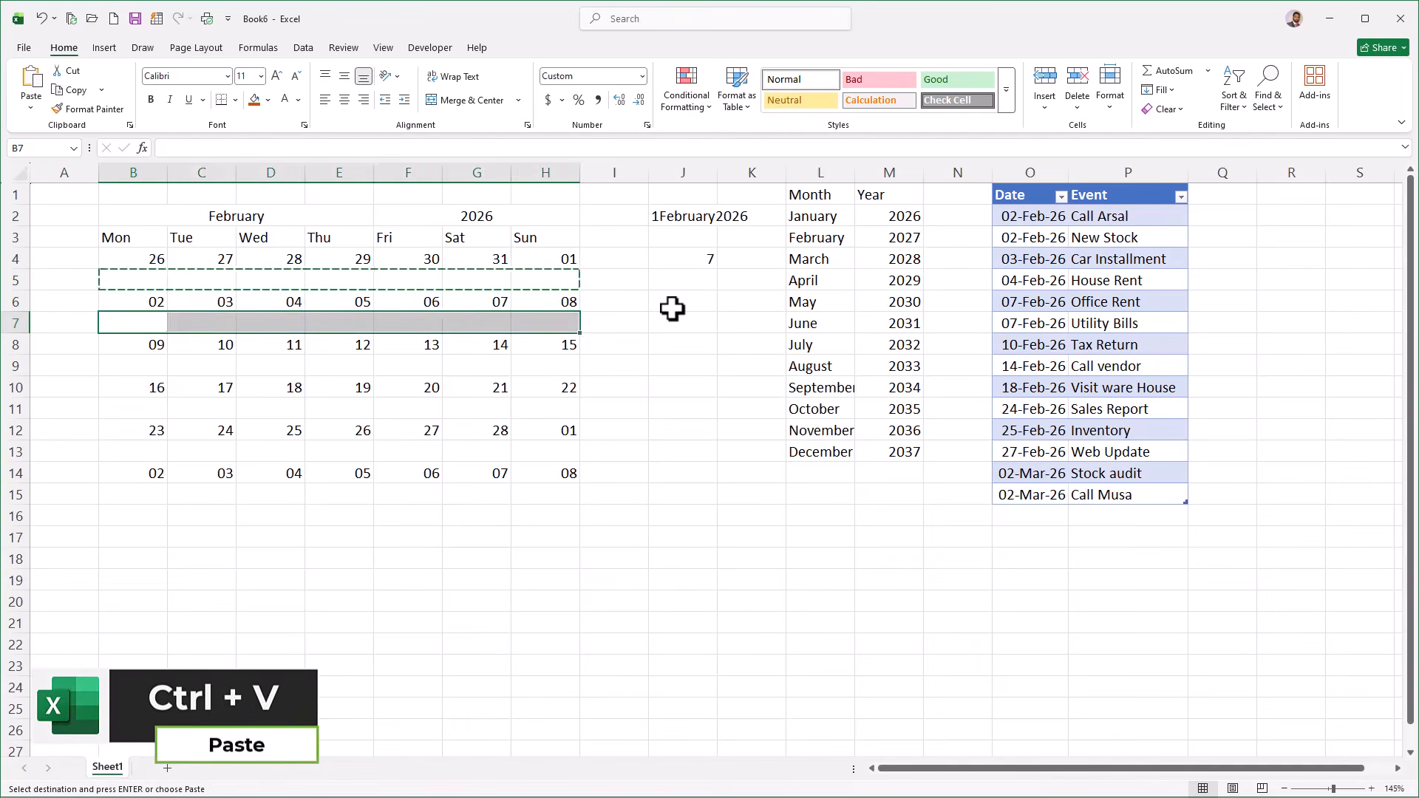
key("Down")
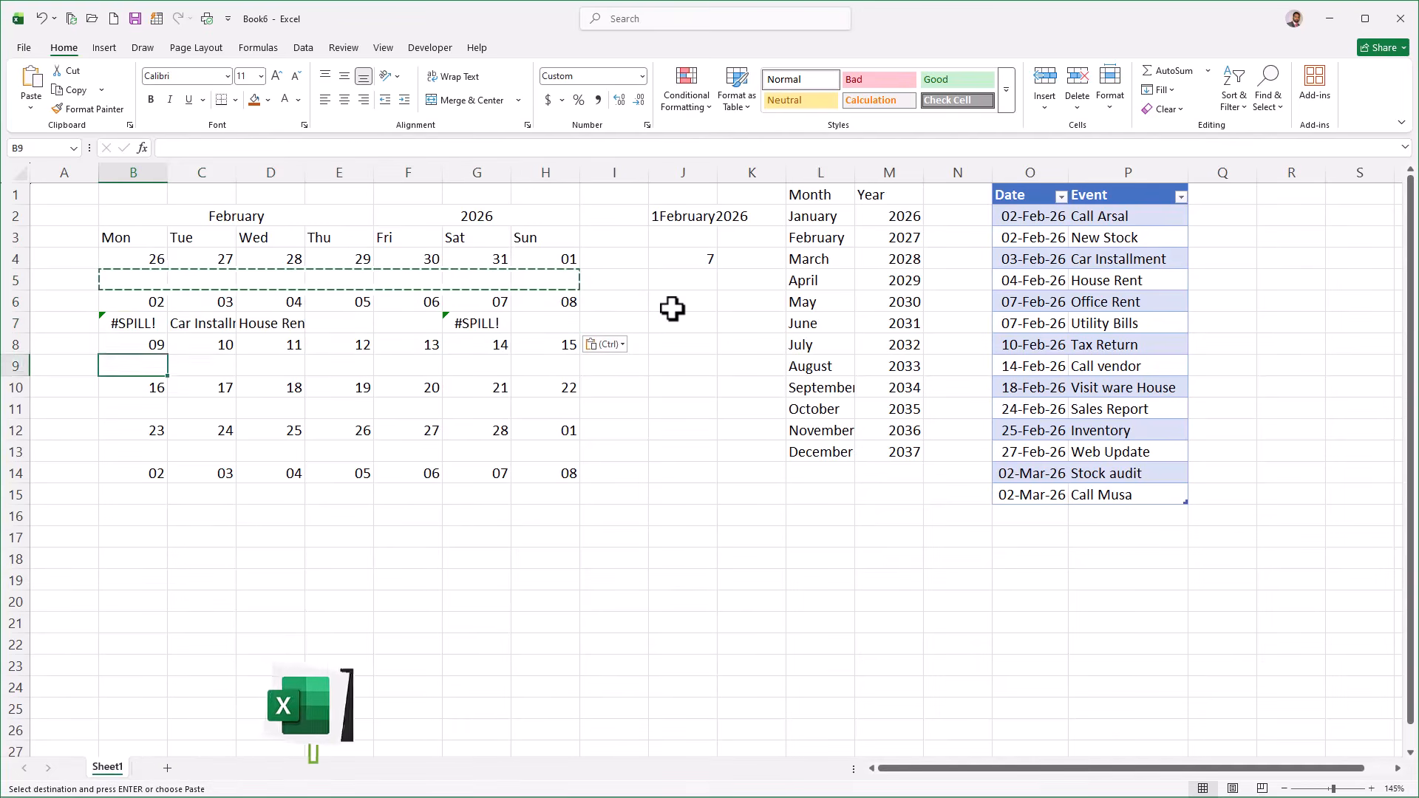
key("Down")
key("ctrl+v")
key("Down")
key("Down")
key("ctrl+v")
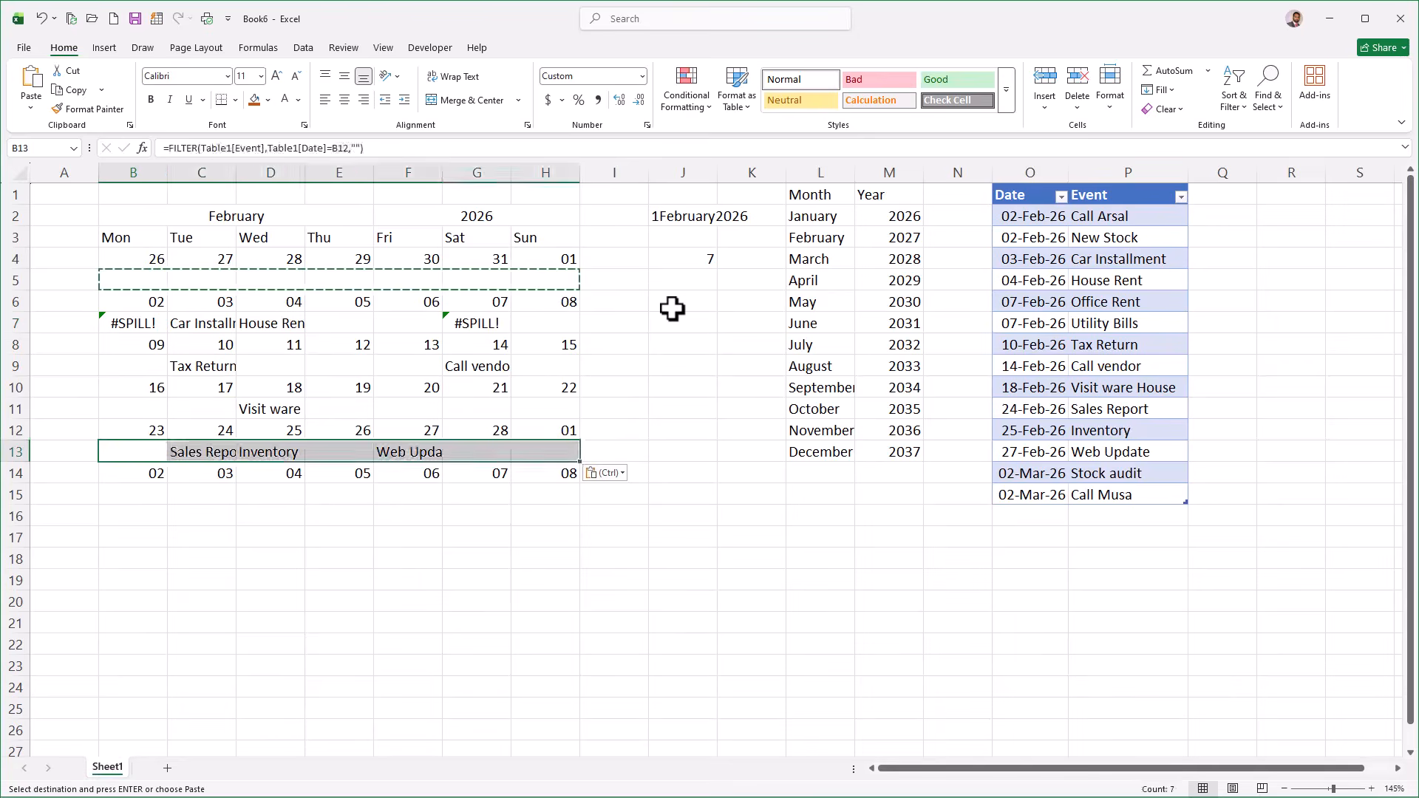
key("Down")
key("Down")
key("ctrl+v")
key("Left")
key("Right")
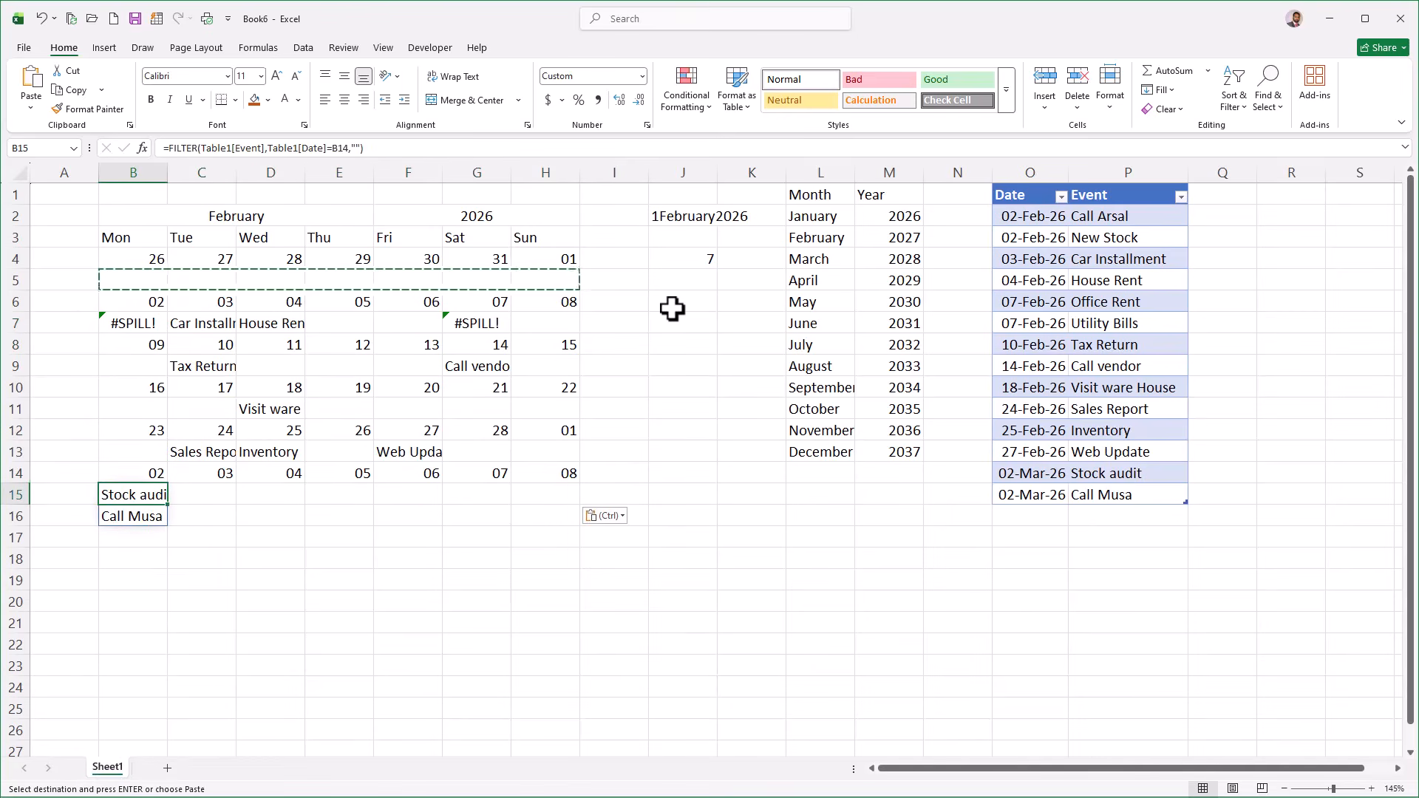
key("Escape")
Wrap the B5 formula in TEXTJOIN to read =TEXTJOIN(", ",TRUE,FILTER(Table1[Event],Table1[Date]=B4,"")).
left_click(134, 326)
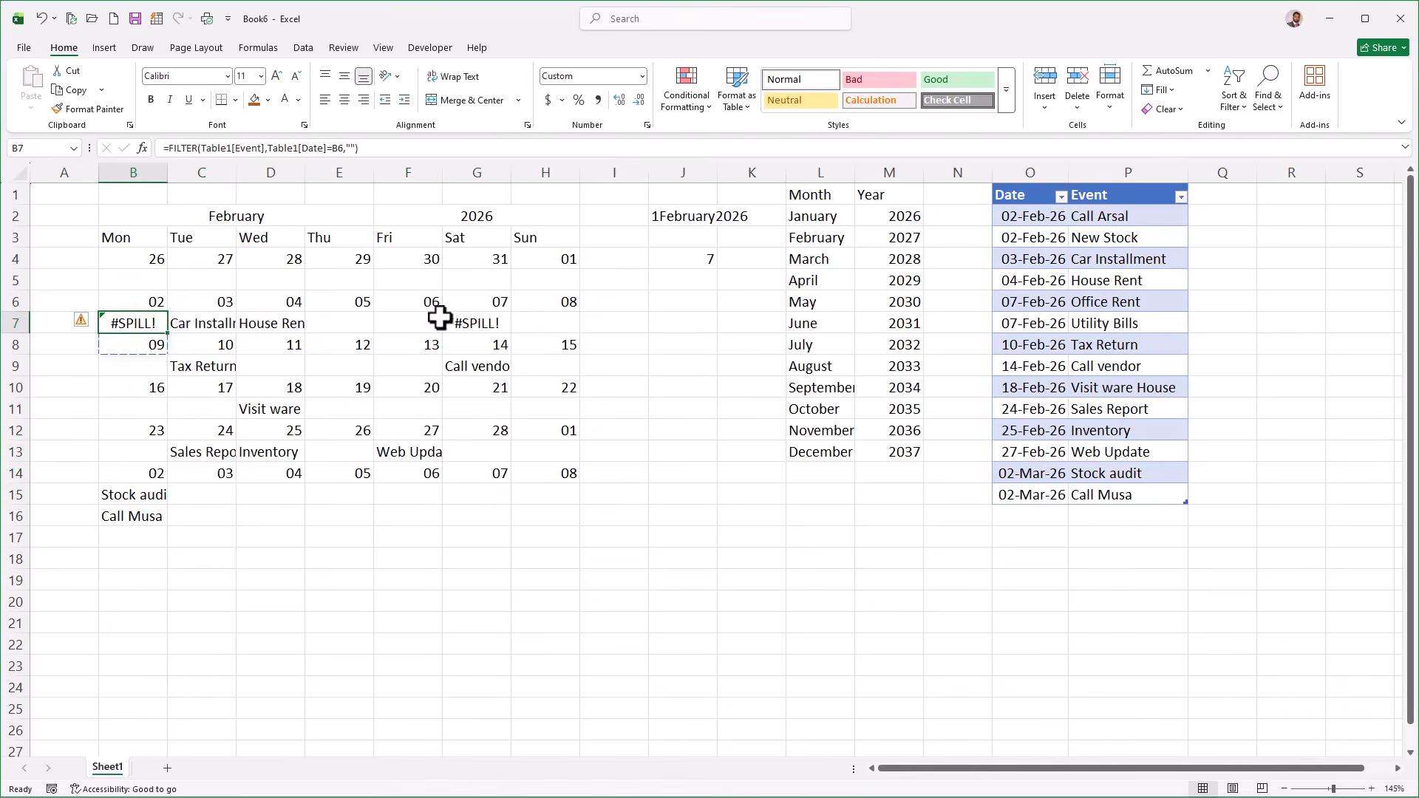
left_click(467, 320)
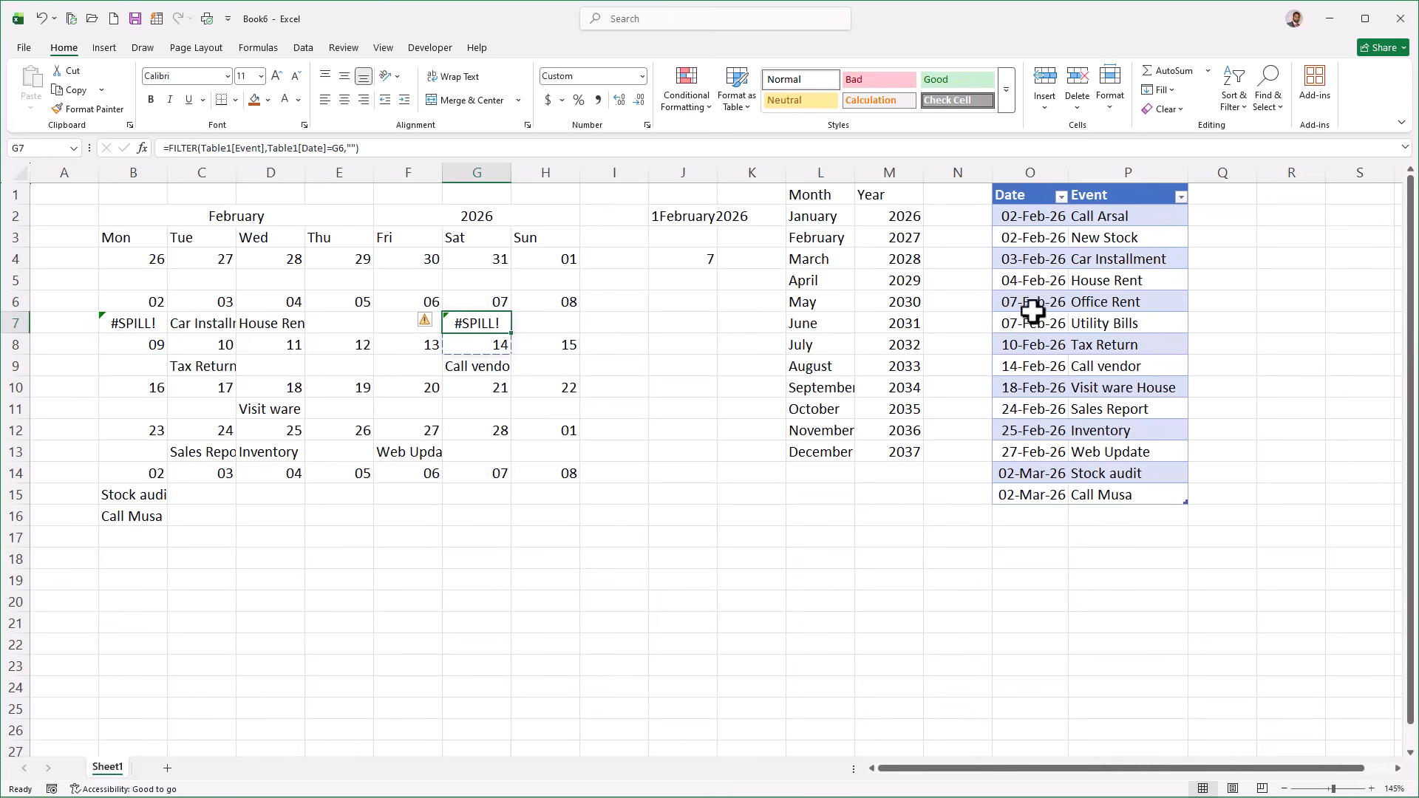
left_click(149, 318)
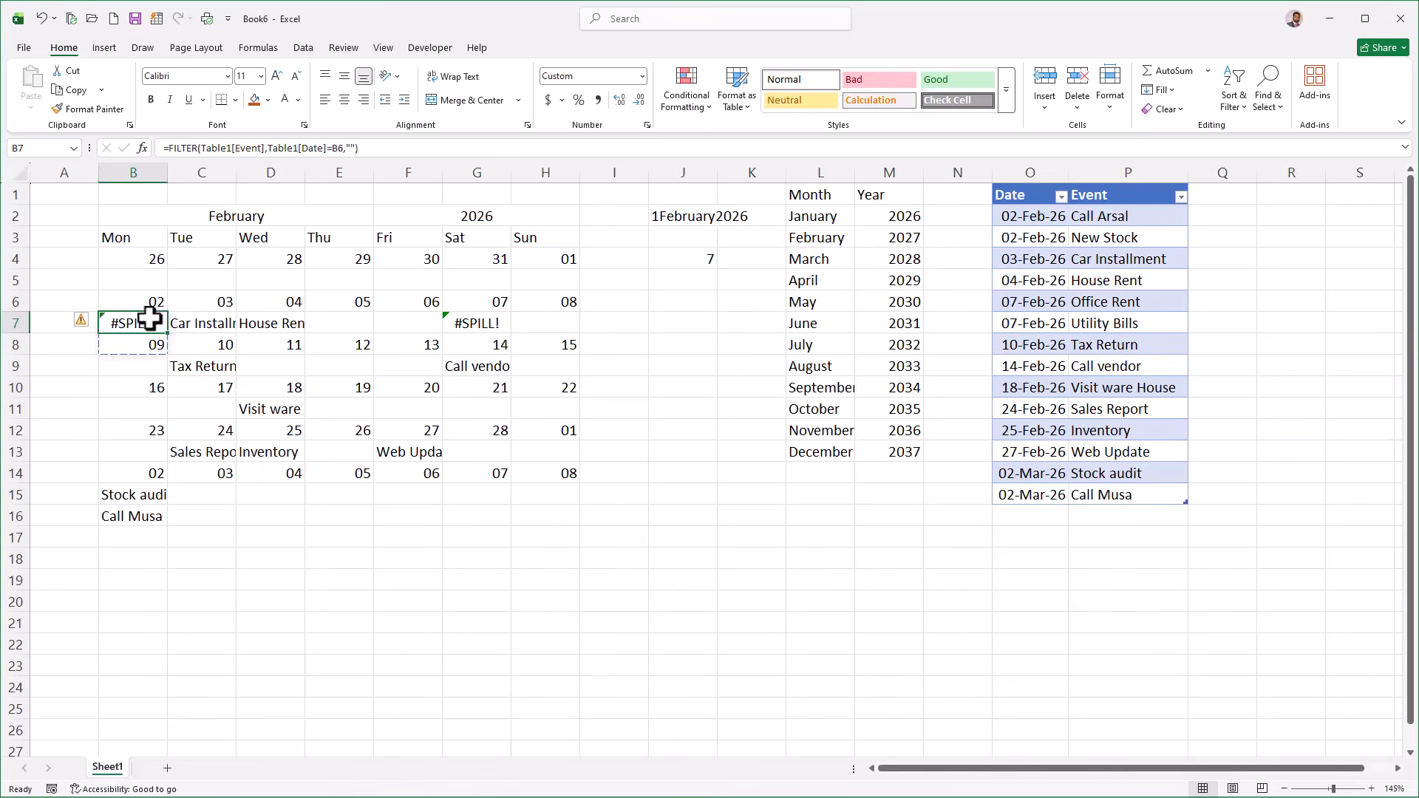
left_click(130, 282)
key("ctrl+v")
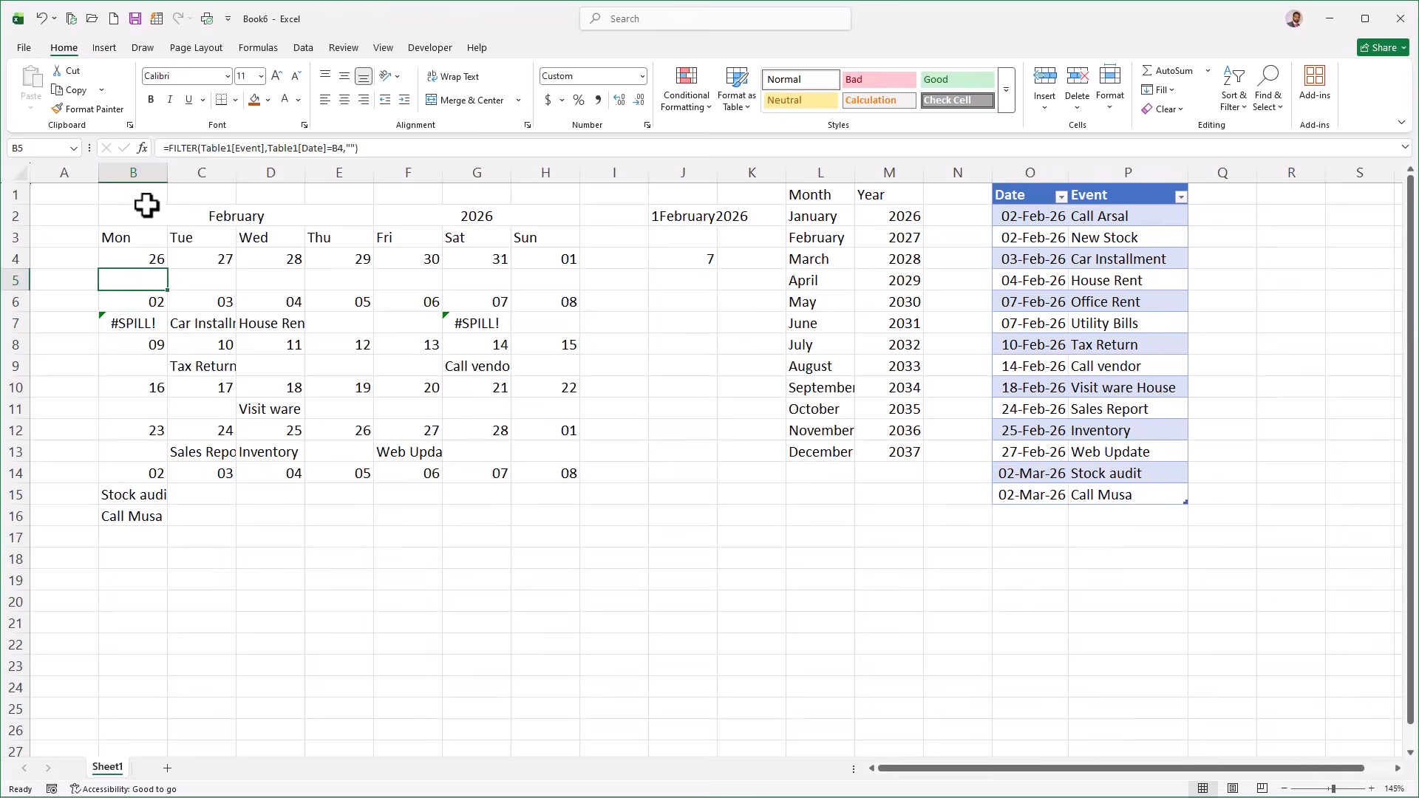
left_click(168, 148)
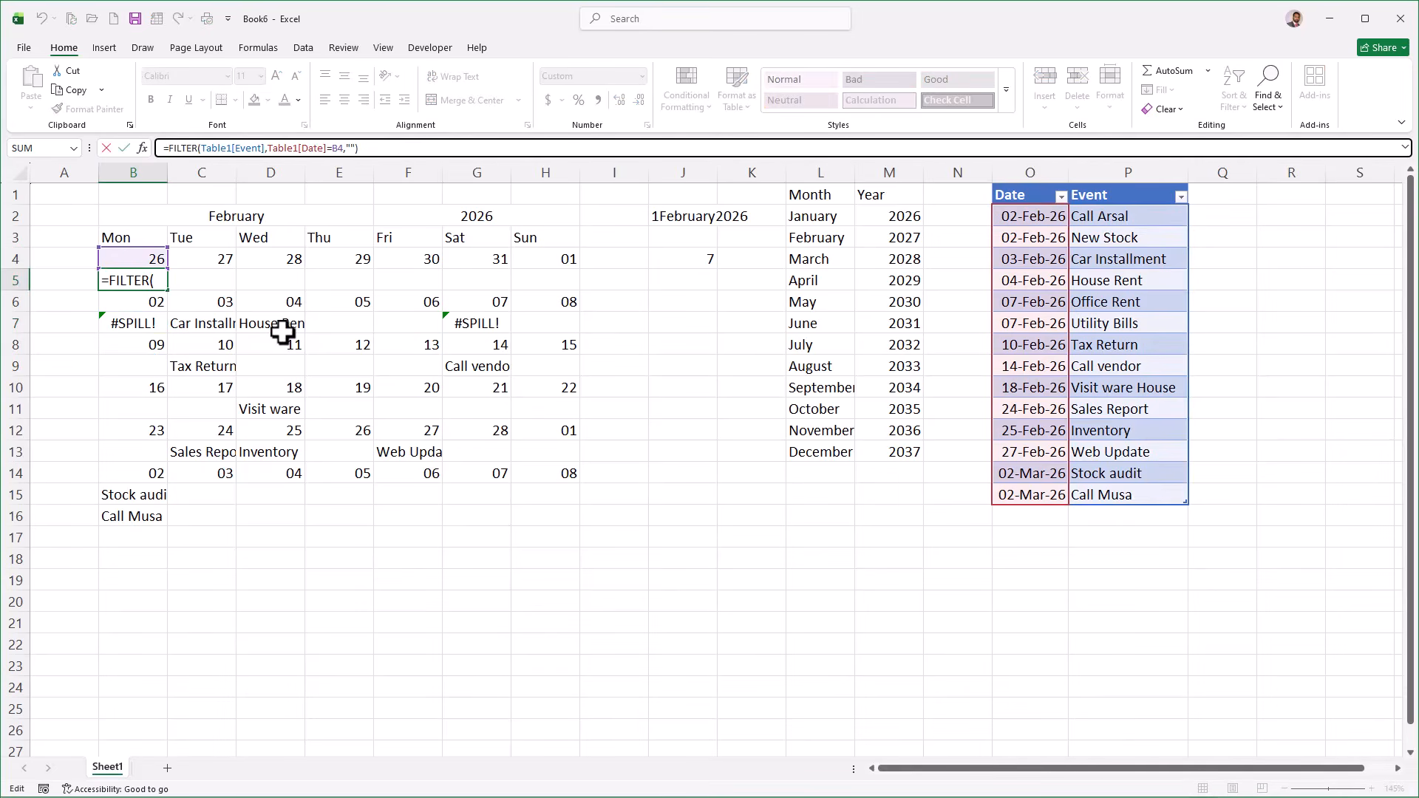
type("tex")
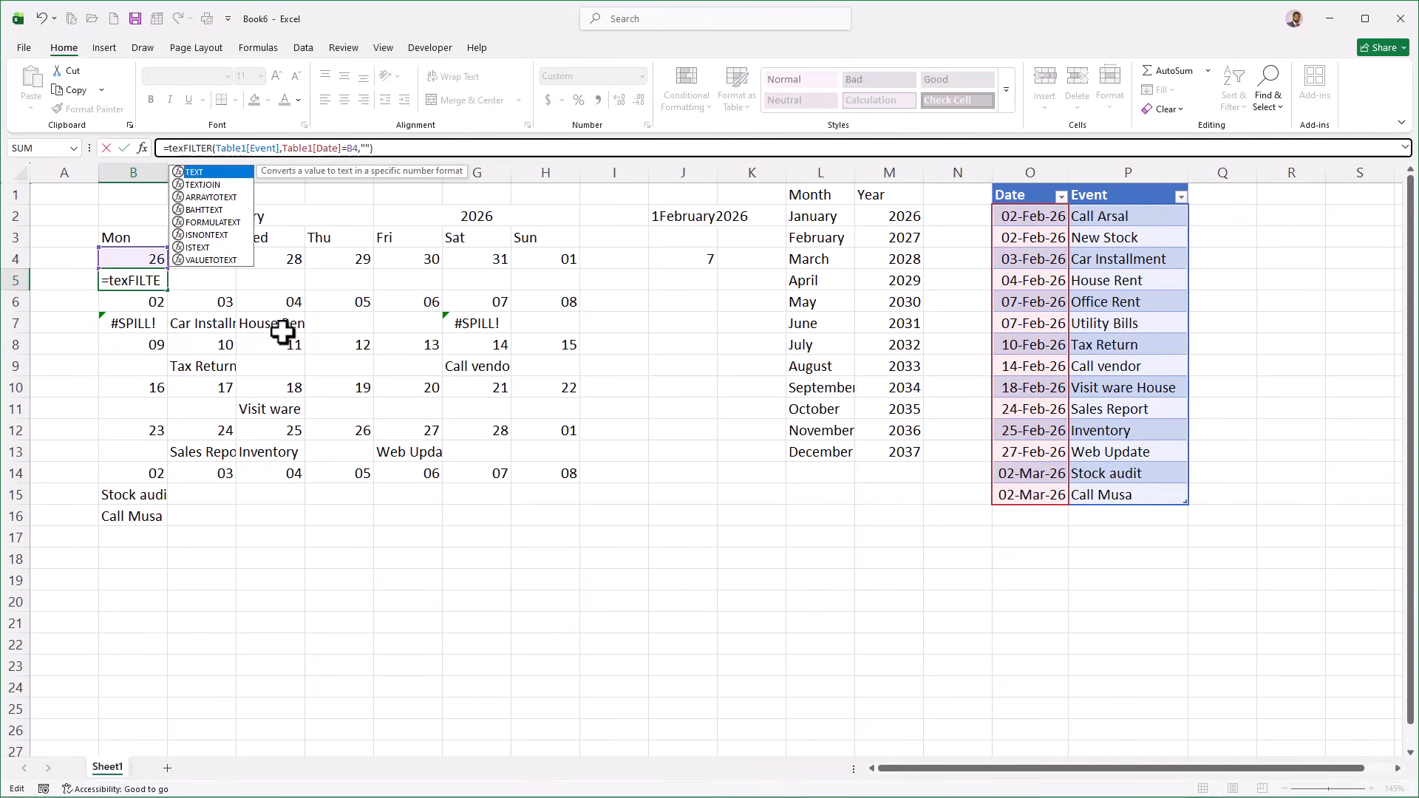
key("Down")
key("Tab")
type("\"")
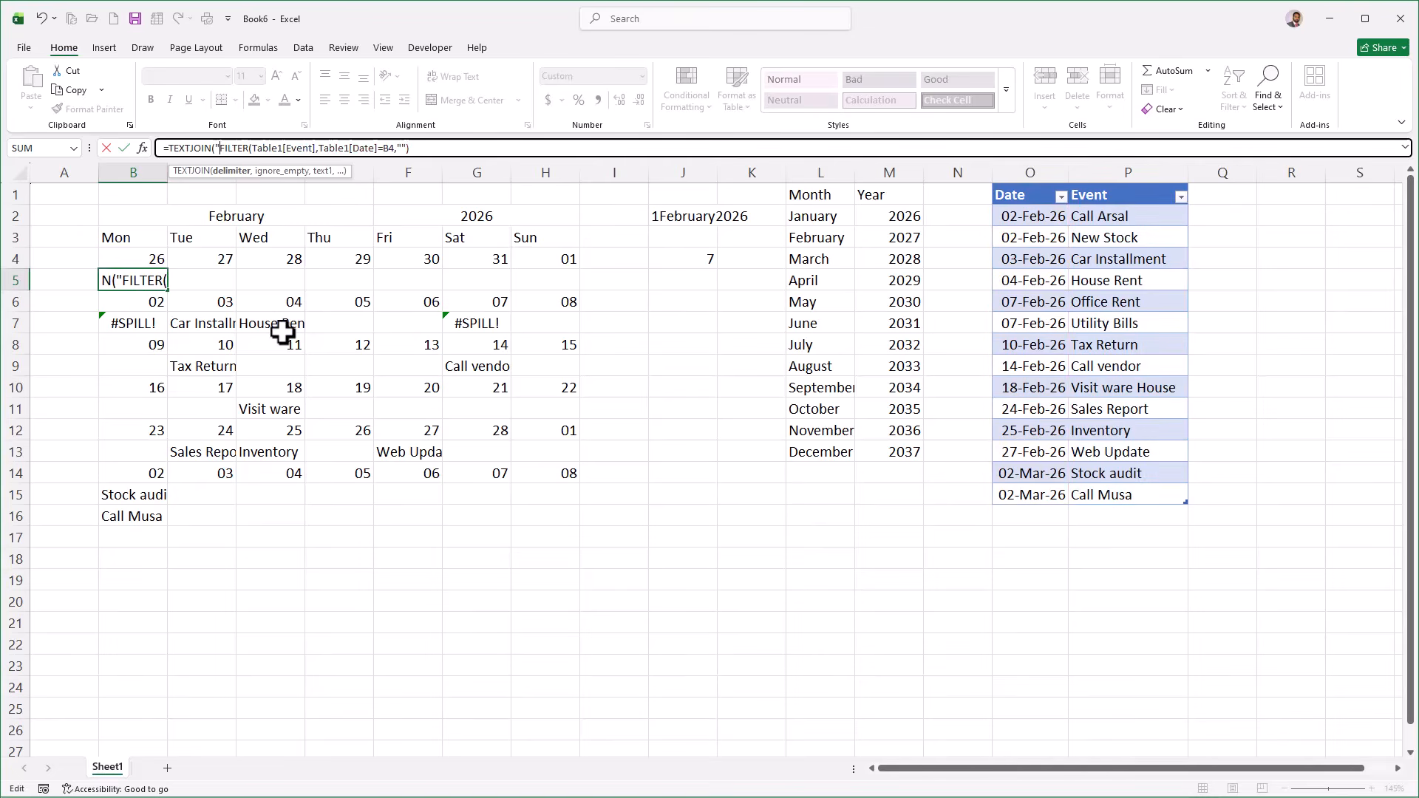
type(", \"")
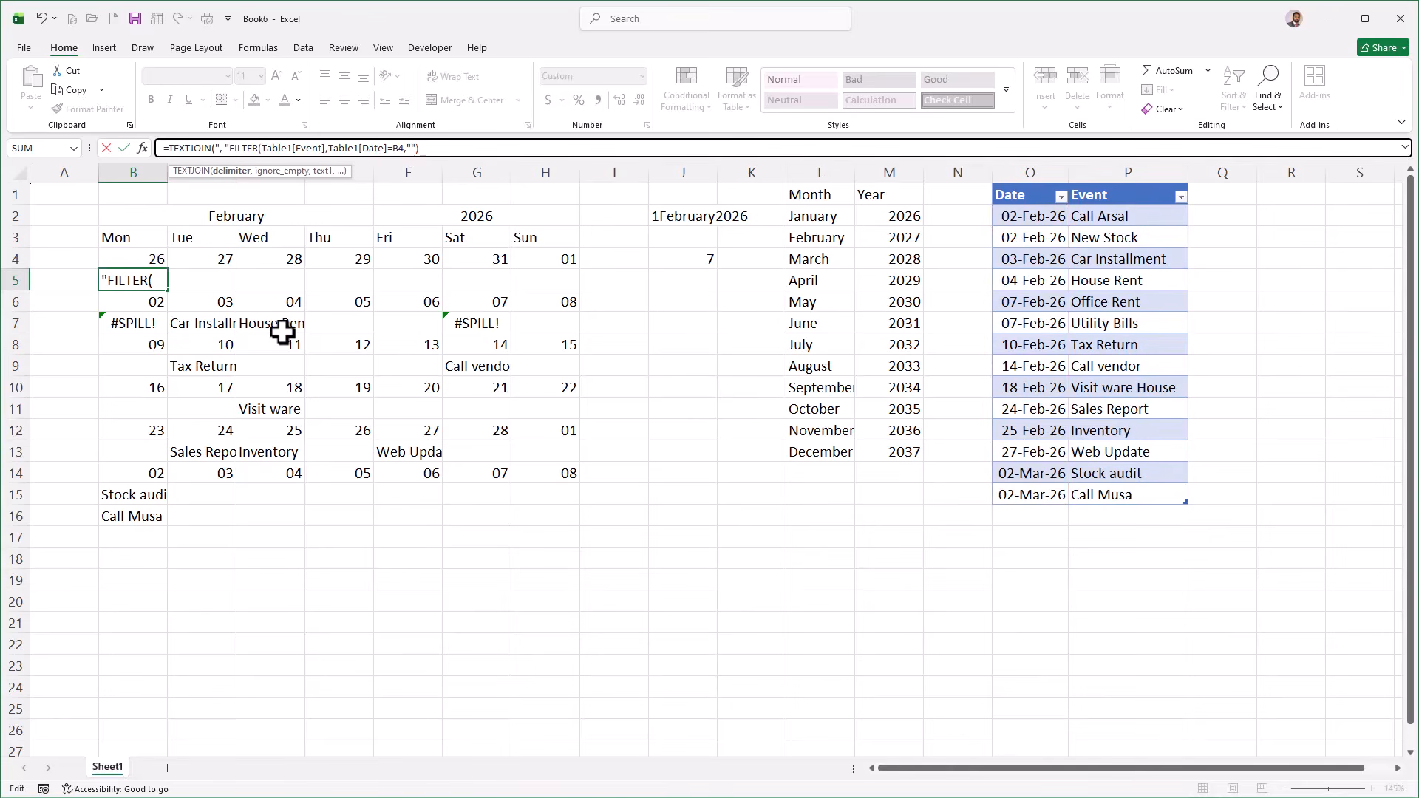
type(",")
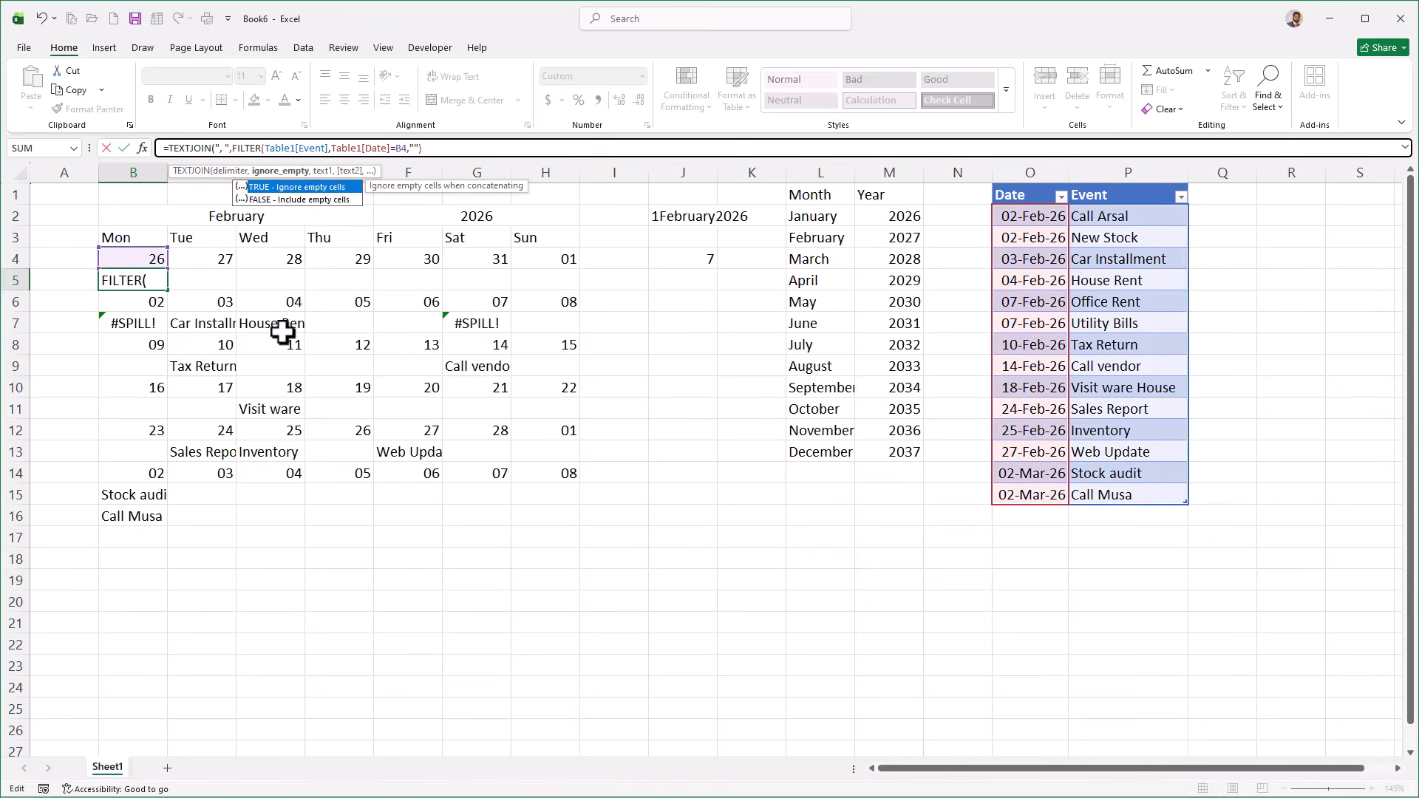
type("true,")
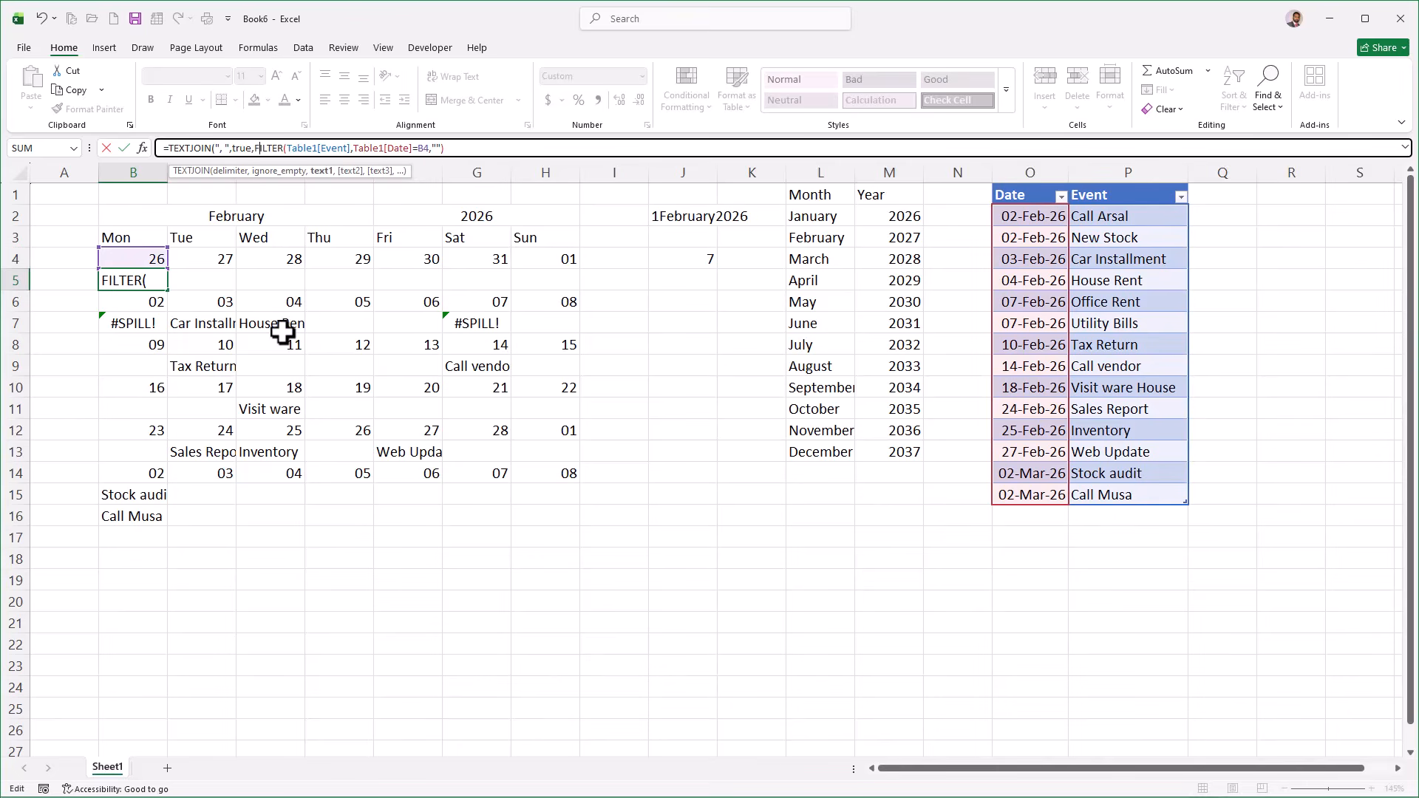
key("Right")
key("Right")
key("Right")
key("Right")
key("Right")
key("Right")
key("Right")
key("Right")
key("Right")
key("Right")
key("Right")
key("Right")
key("Right")
key("Right")
key("Right")
key("Right")
key("Right")
key("Right")
key("Right")
key("Right")
key("Return")
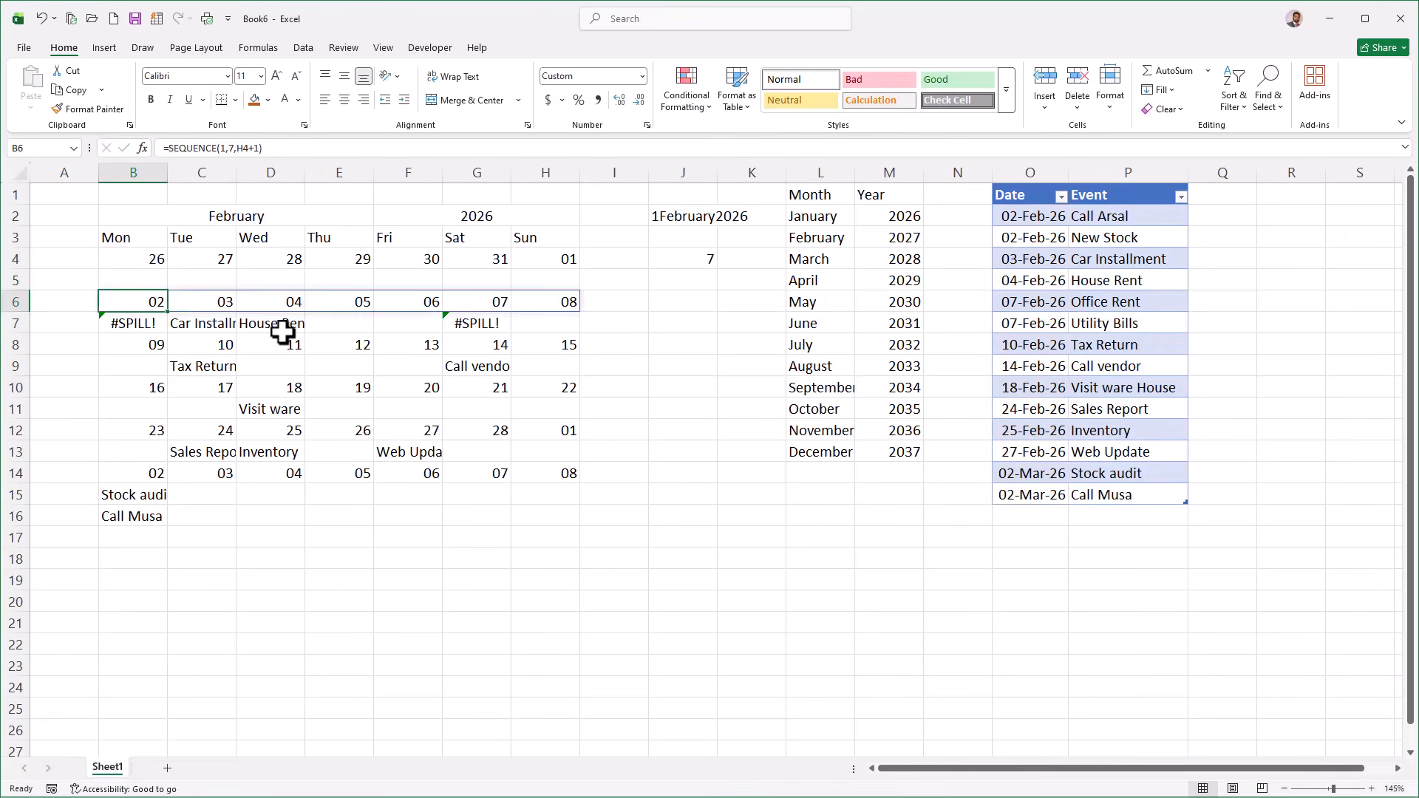
Fill the TEXTJOIN formula from B5 across the first week's event row to H5.
key("Up")
key("shift+Right")
key("shift+Right")
key("shift+Right")
key("shift+Right")
key("shift+Right")
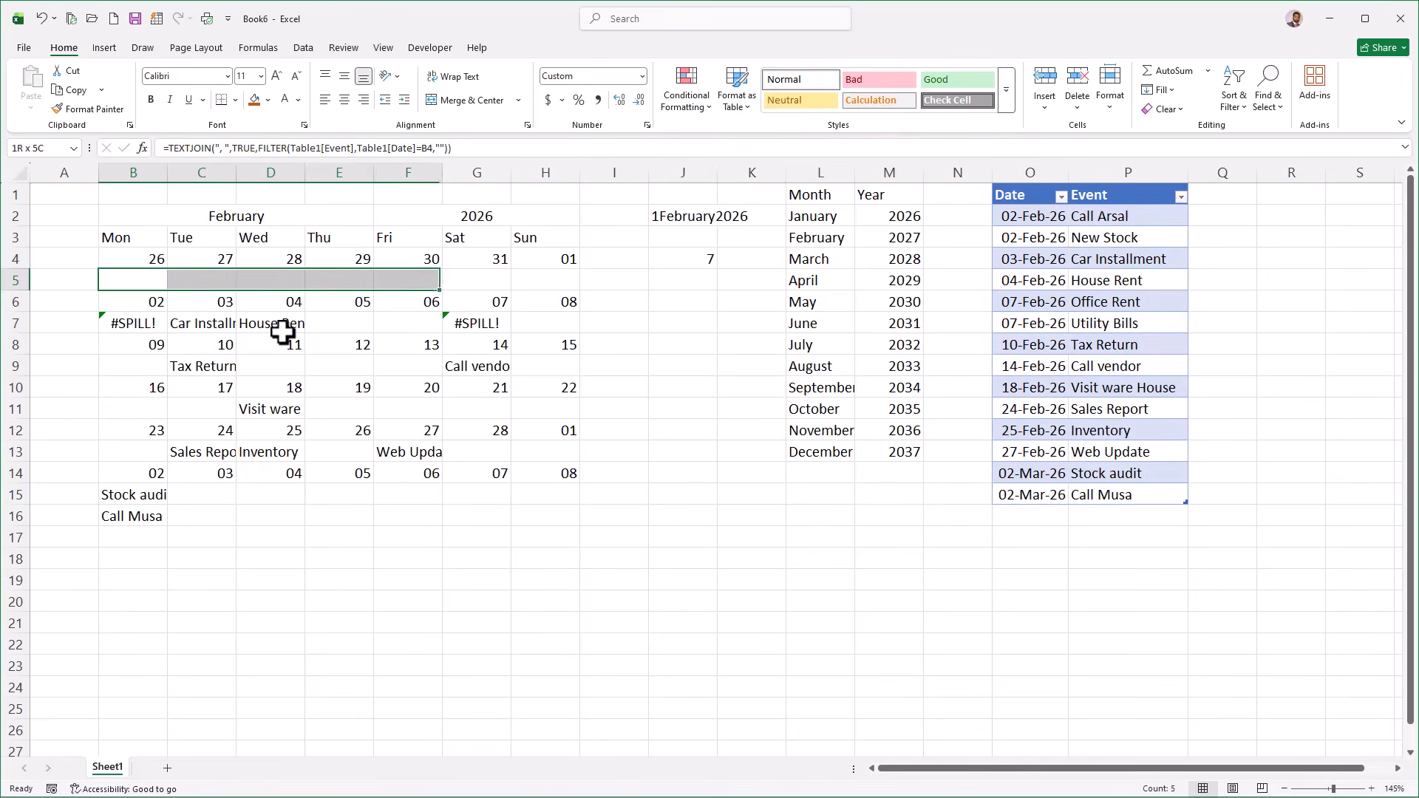
key("shift+Right")
key("ctrl+r")
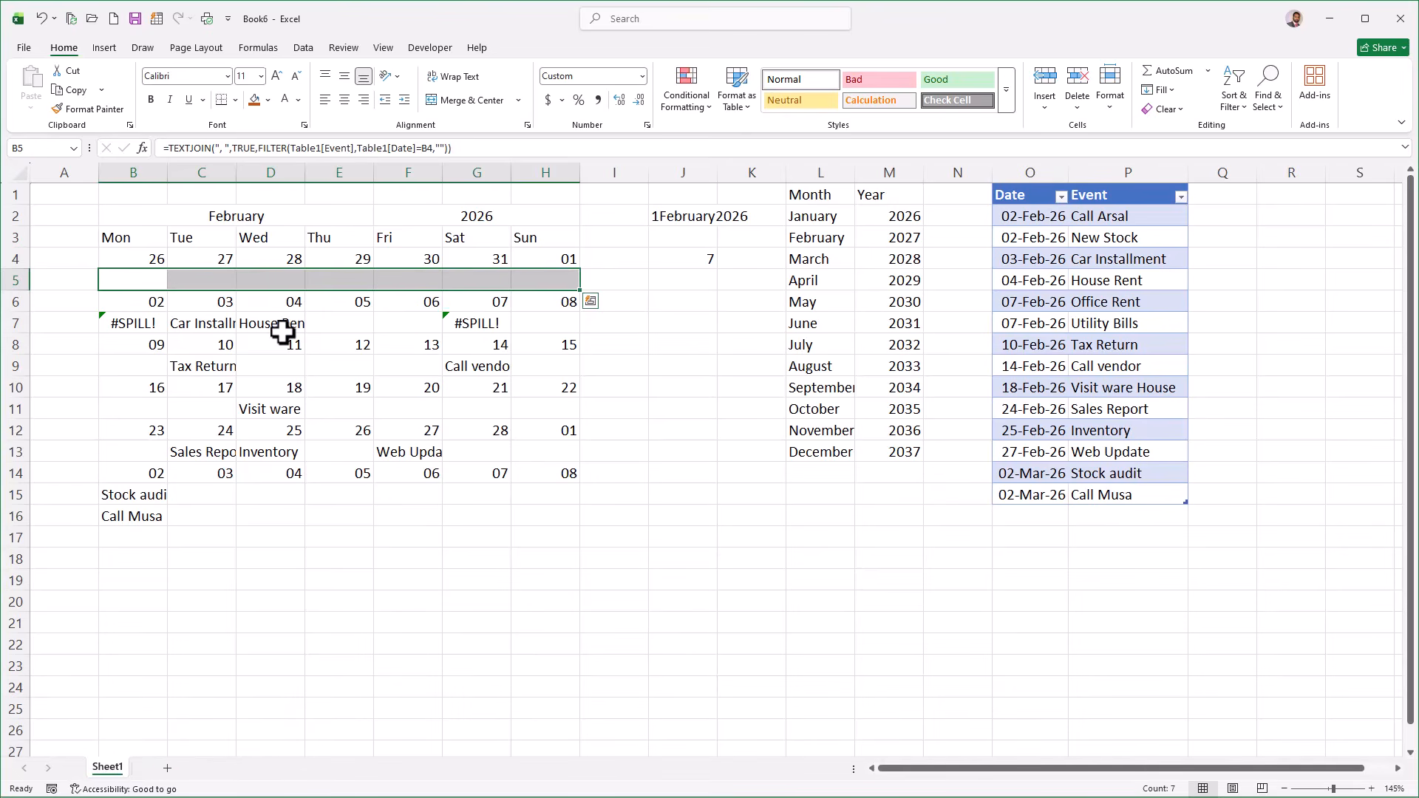
Copy the TEXTJOIN formulas in B5:H5 over the event rows 7, 9, 11, 13 and 15.
key("ctrl+c")
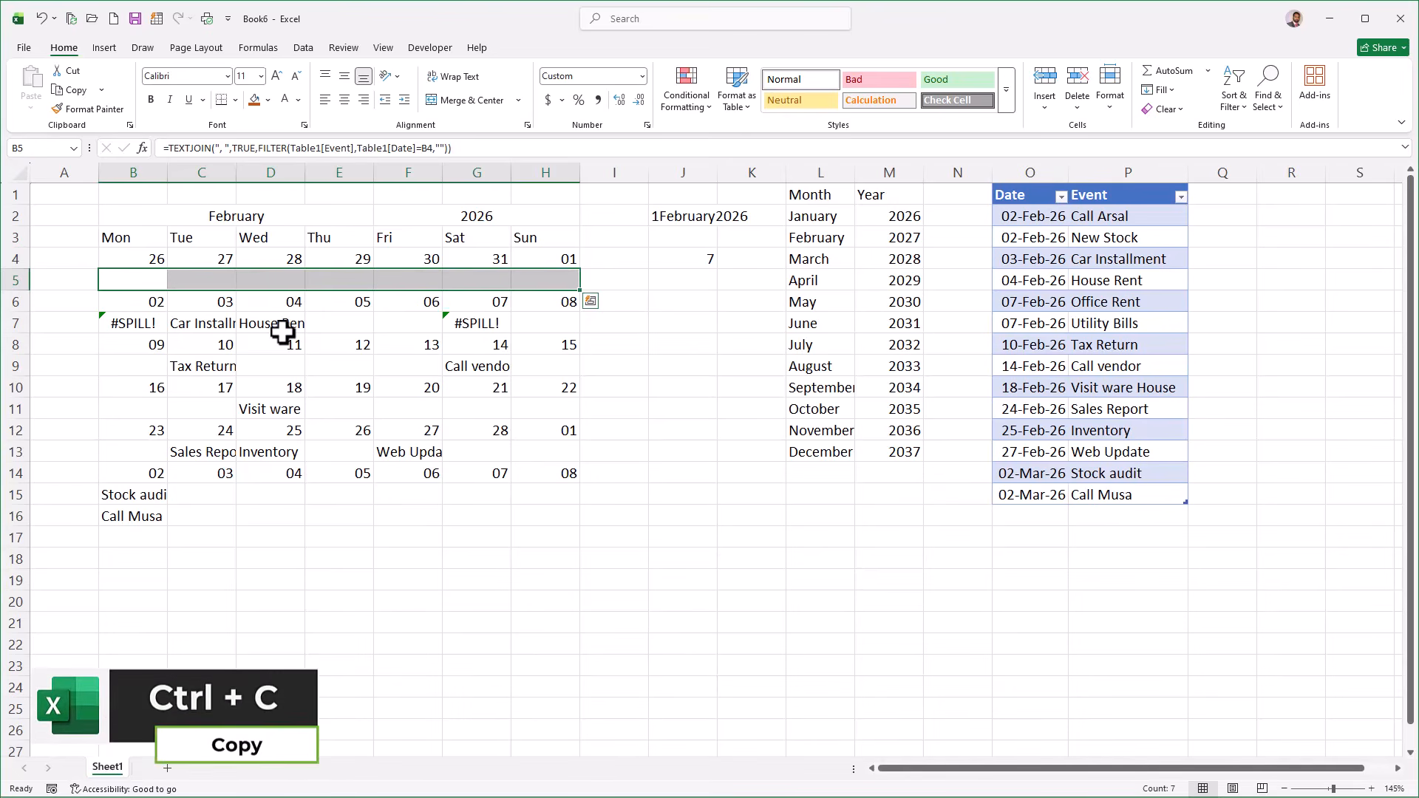
key("Down")
key("Down")
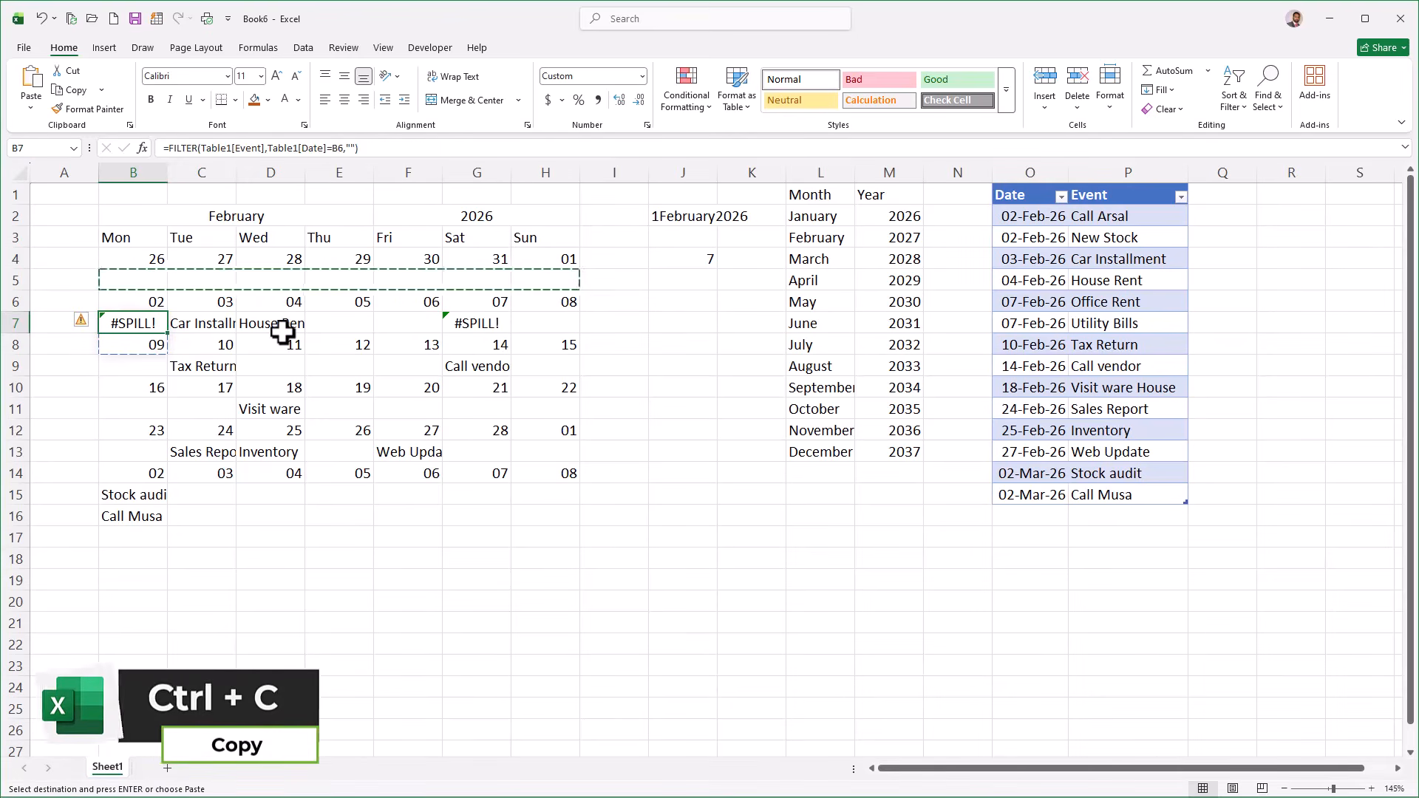
key("ctrl+v")
key("Down")
key("Down")
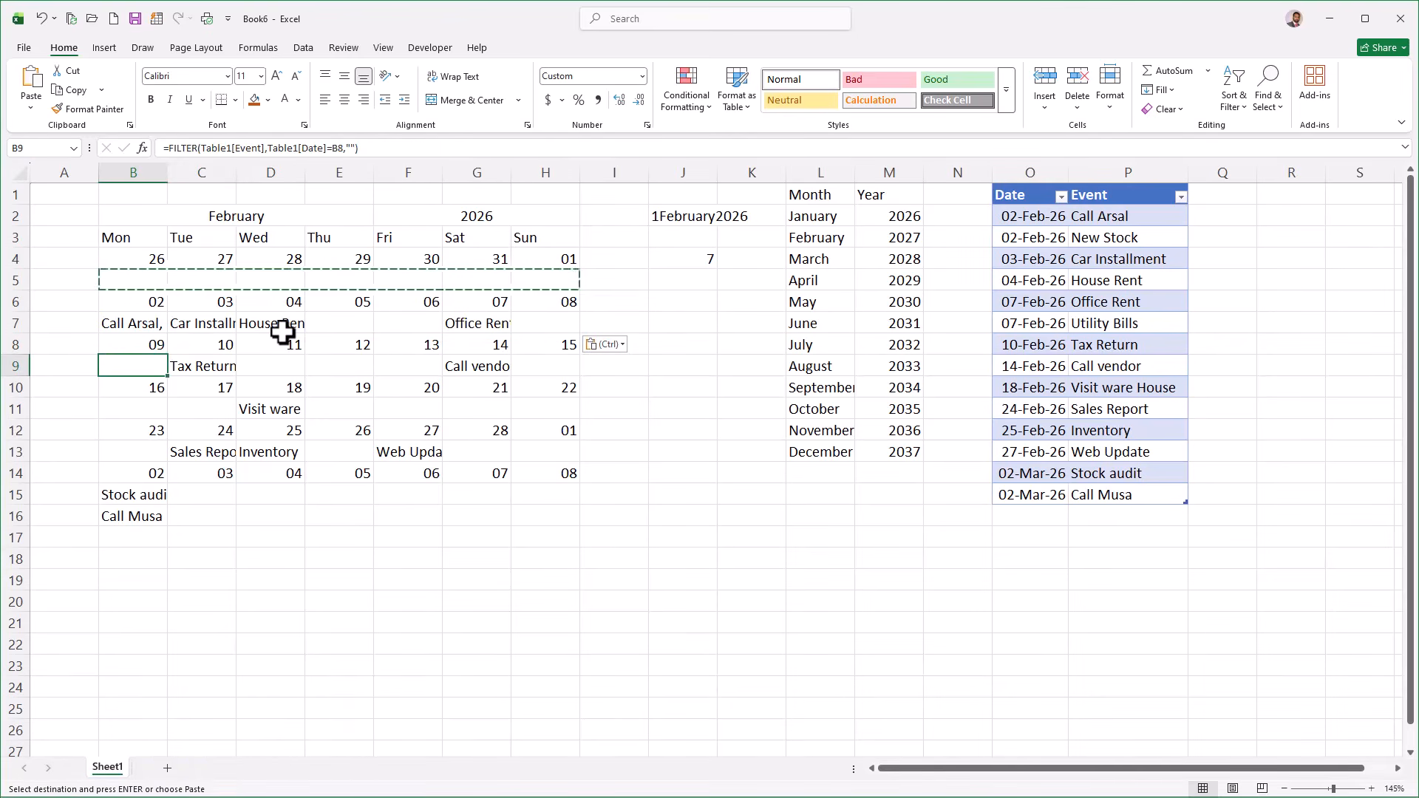
key("ctrl+v")
key("Down")
key("Down")
key("ctrl+v")
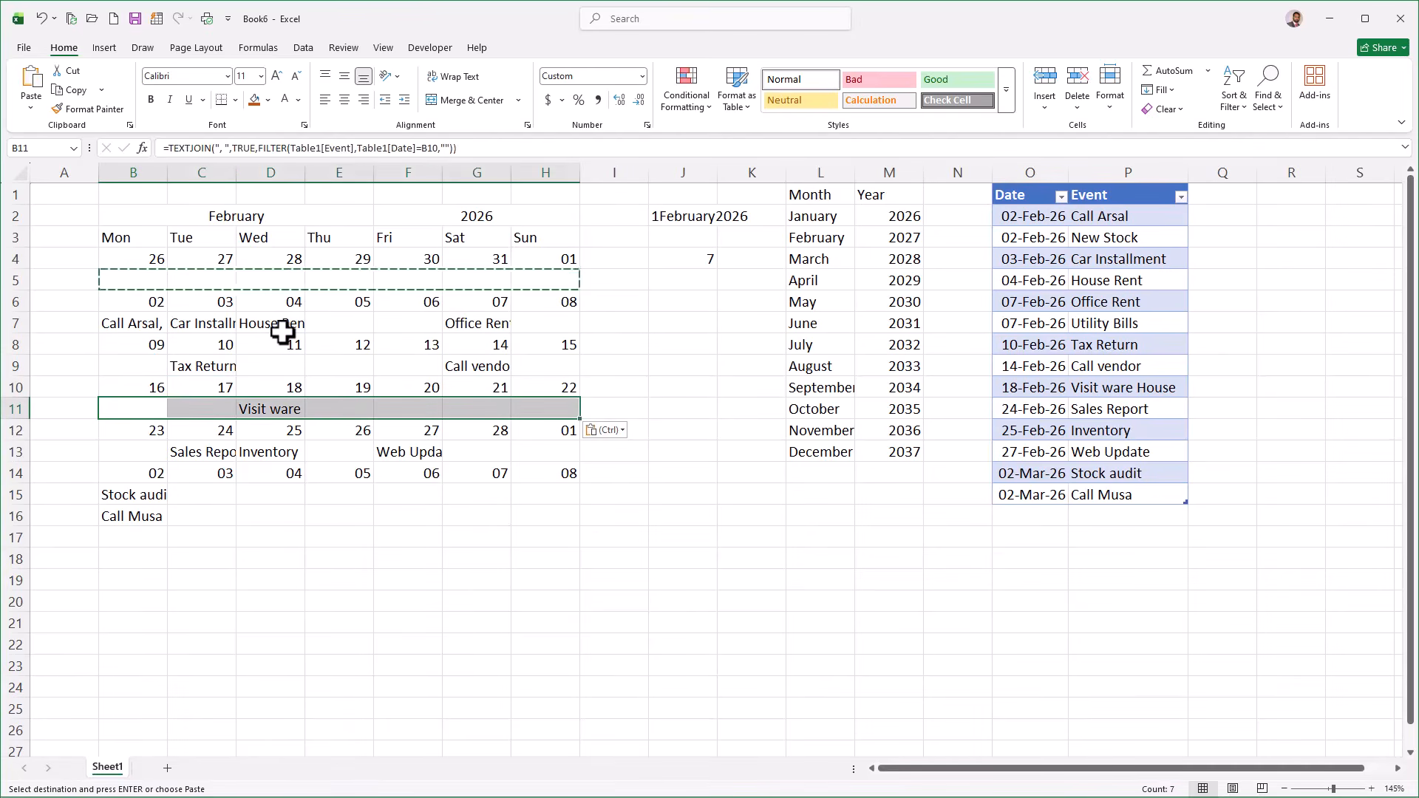
key("Down")
key("Down")
key("ctrl+v")
key("Down")
key("Down")
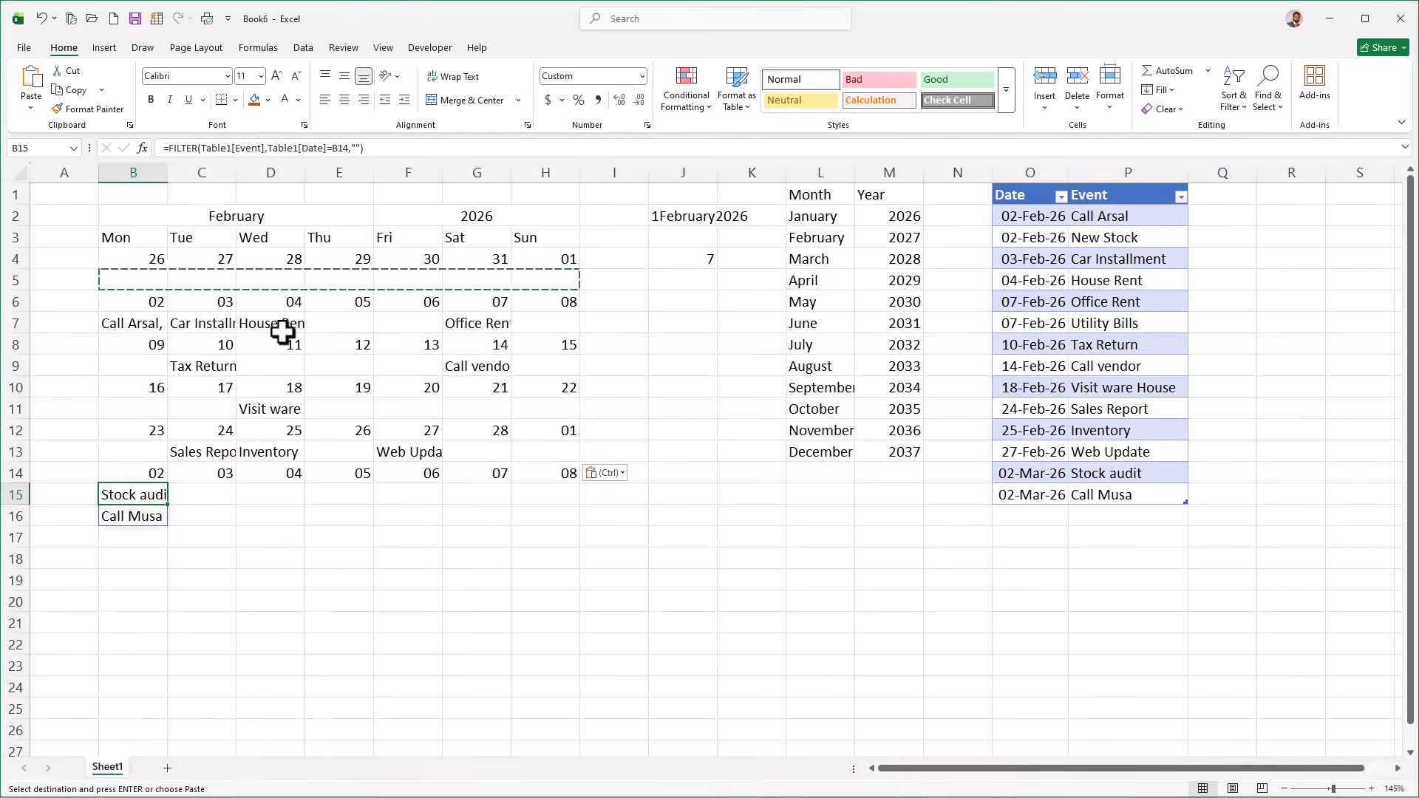
key("ctrl+v")
key("Escape")
key("Left")
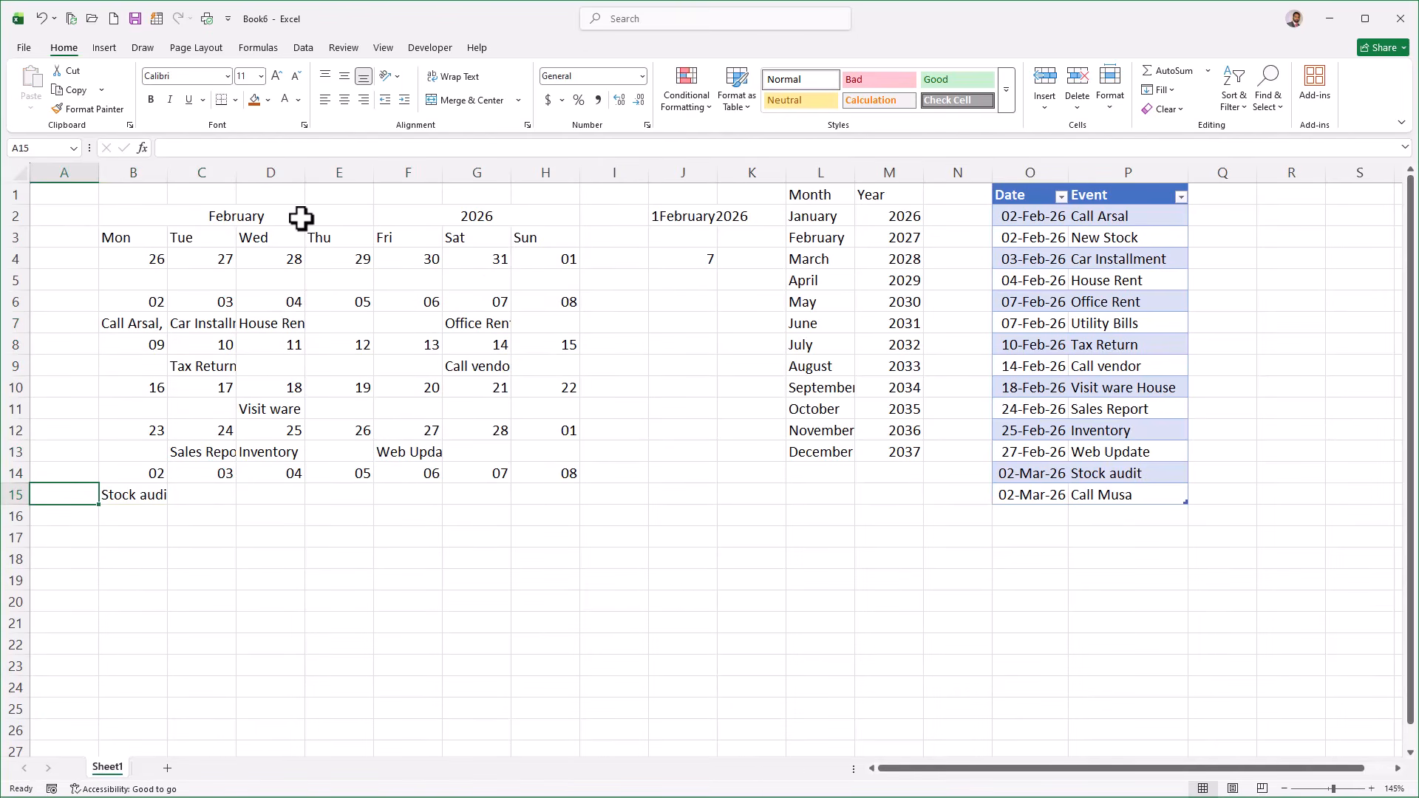
Rename Sheet1 as Calendar.
right_click(117, 767)
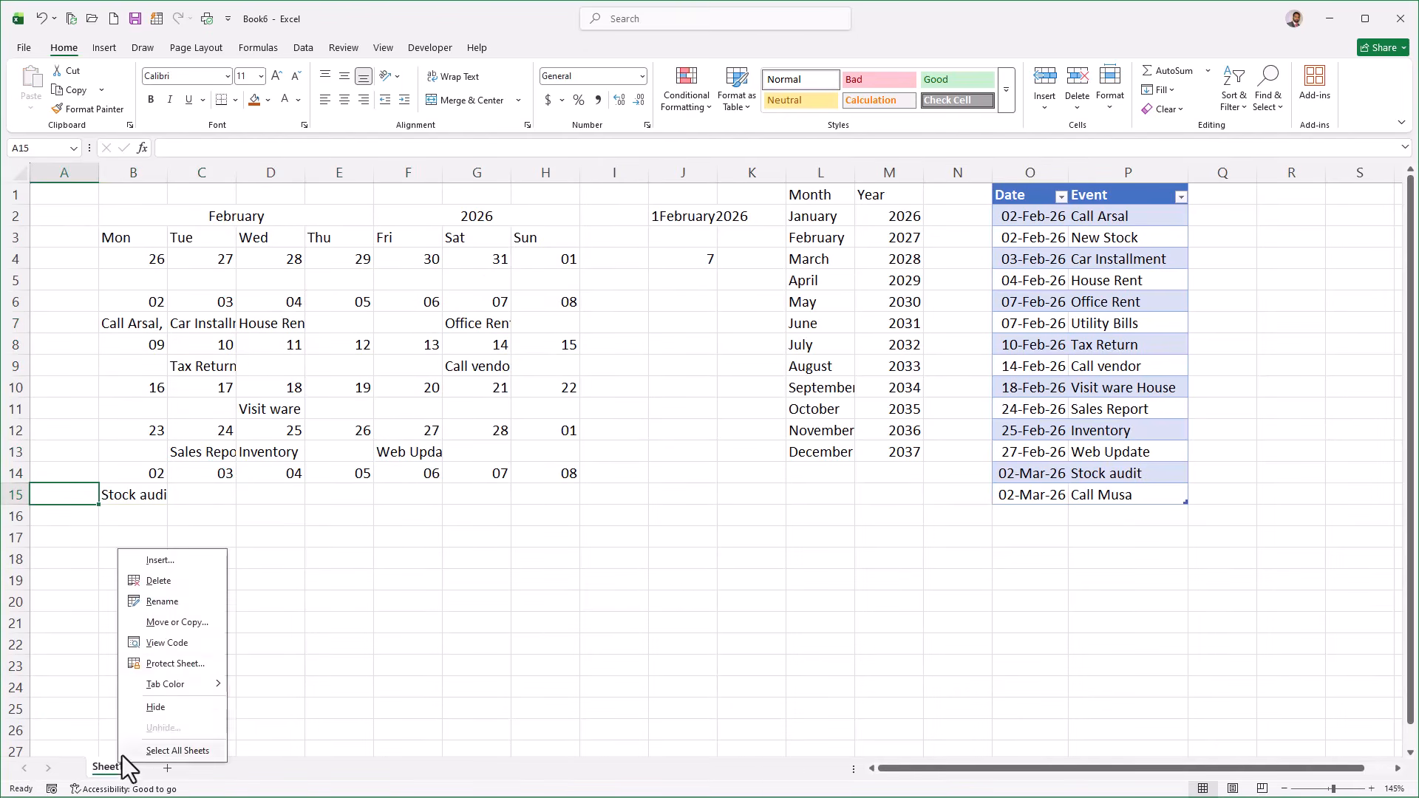
left_click(180, 601)
type("Calendar")
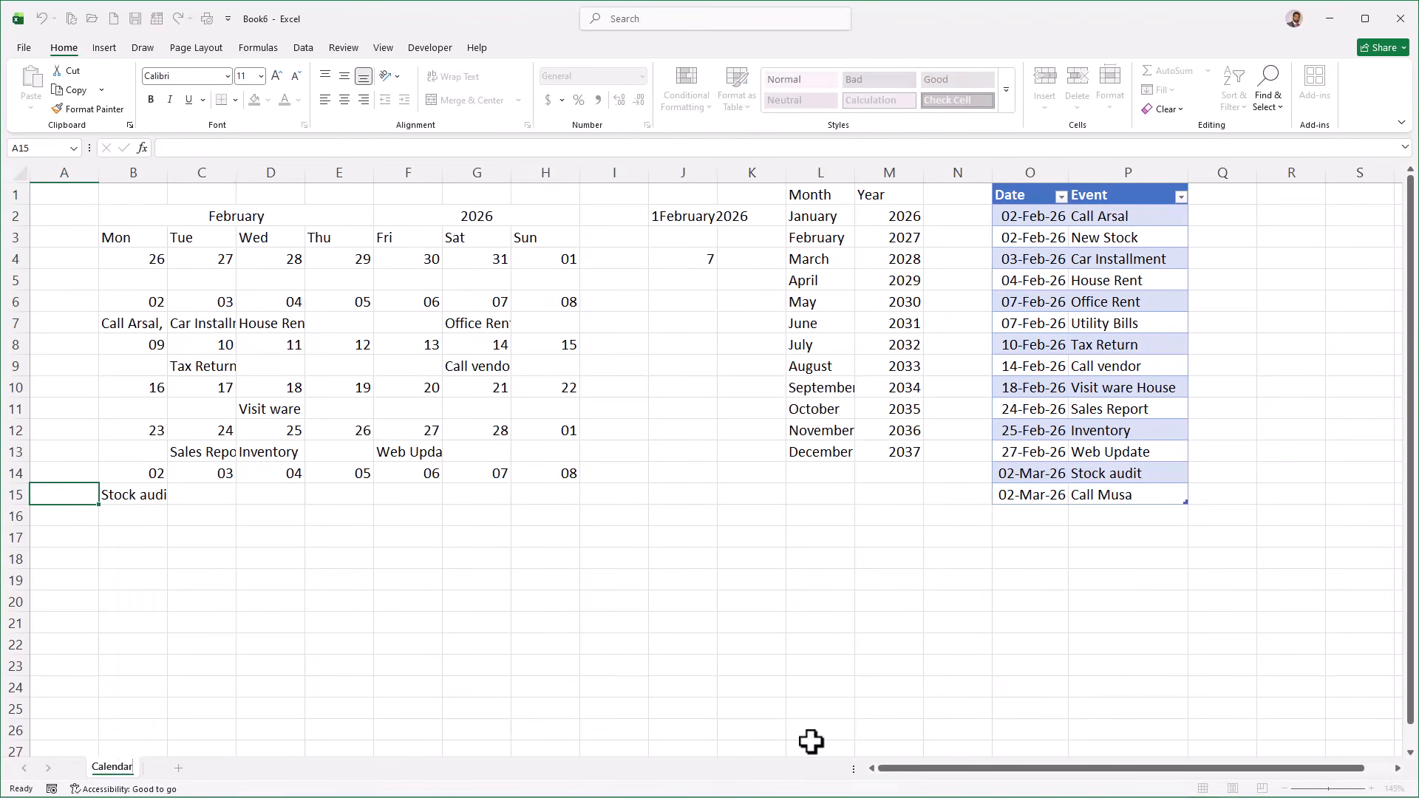
key("Return")
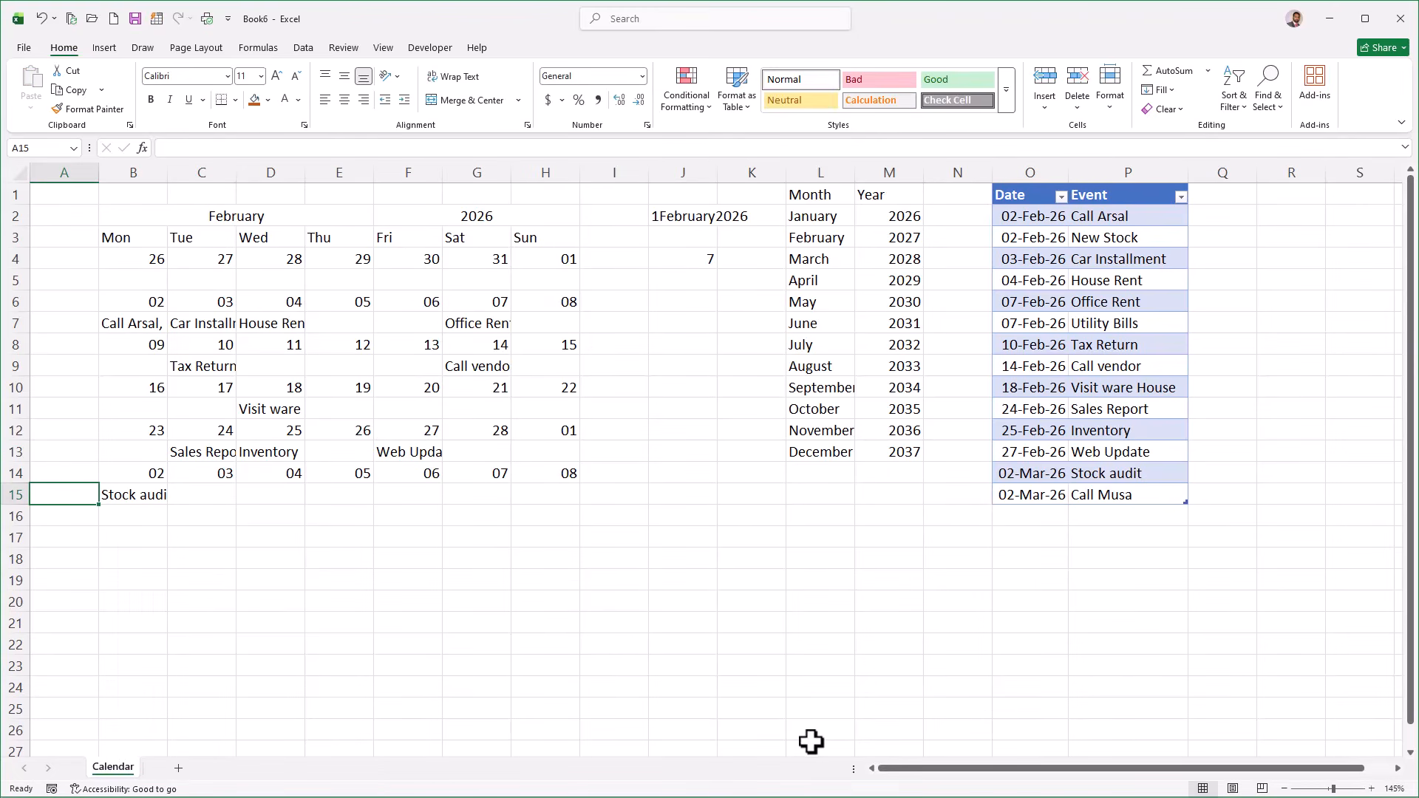
Add a new worksheet and name it Event.
left_click(177, 769)
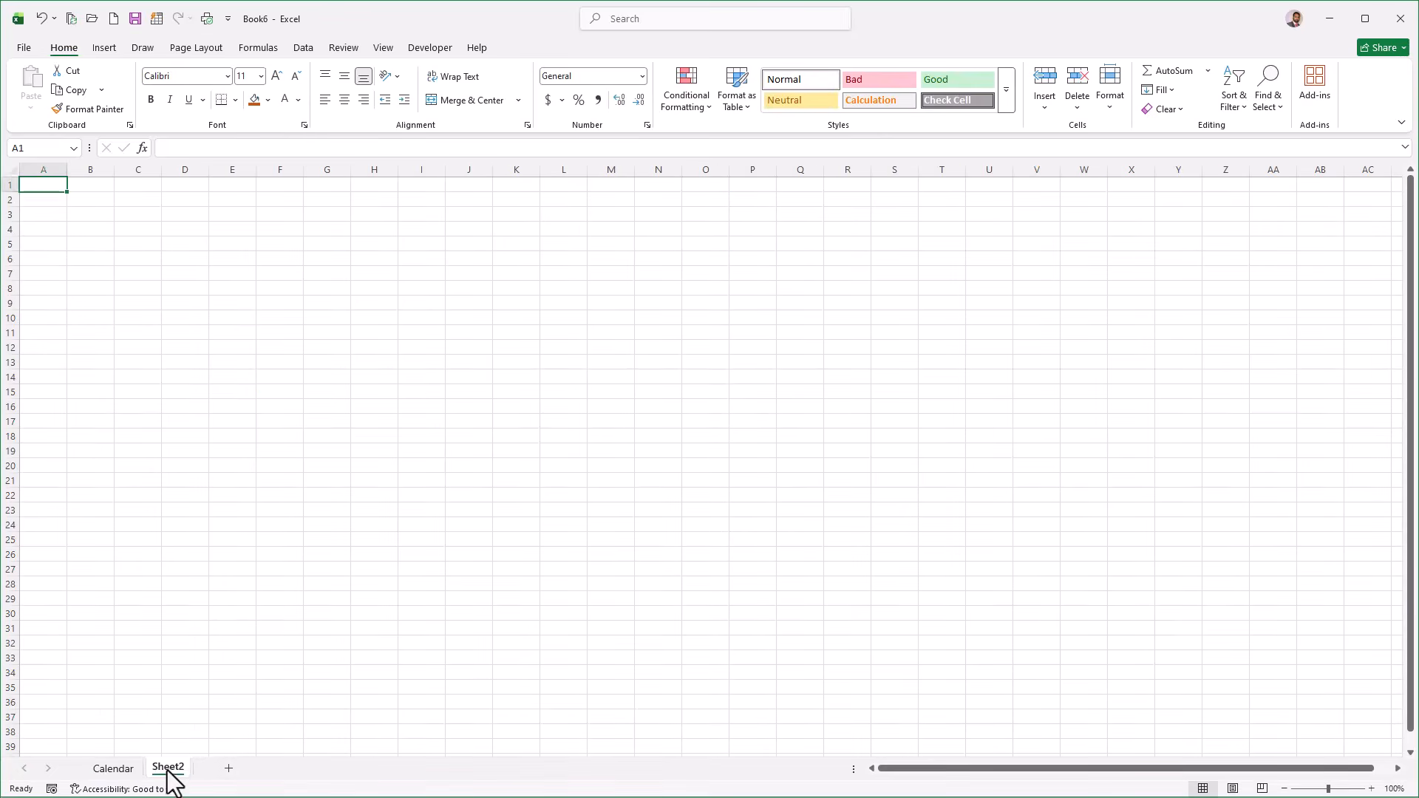
right_click(168, 769)
left_click(206, 605)
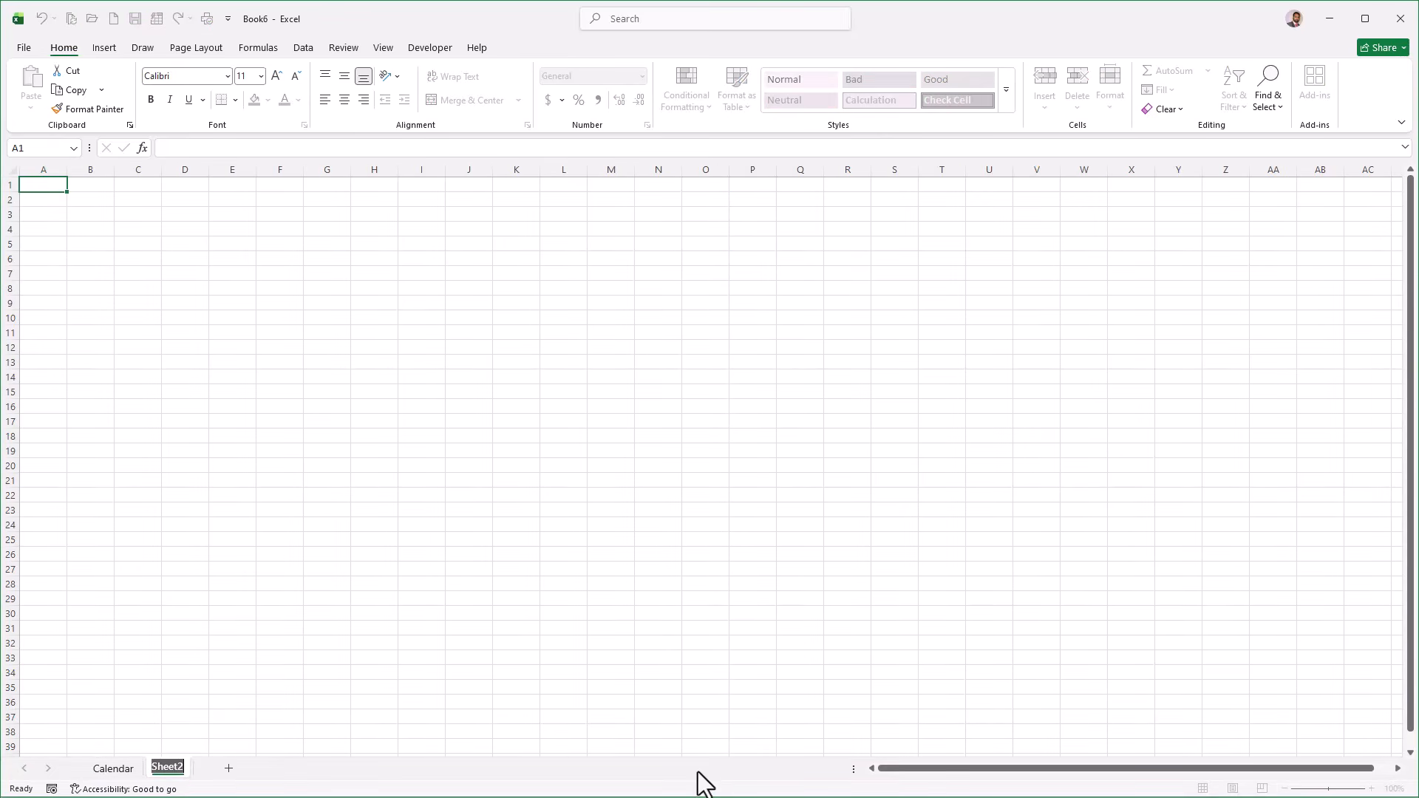
key("Return")
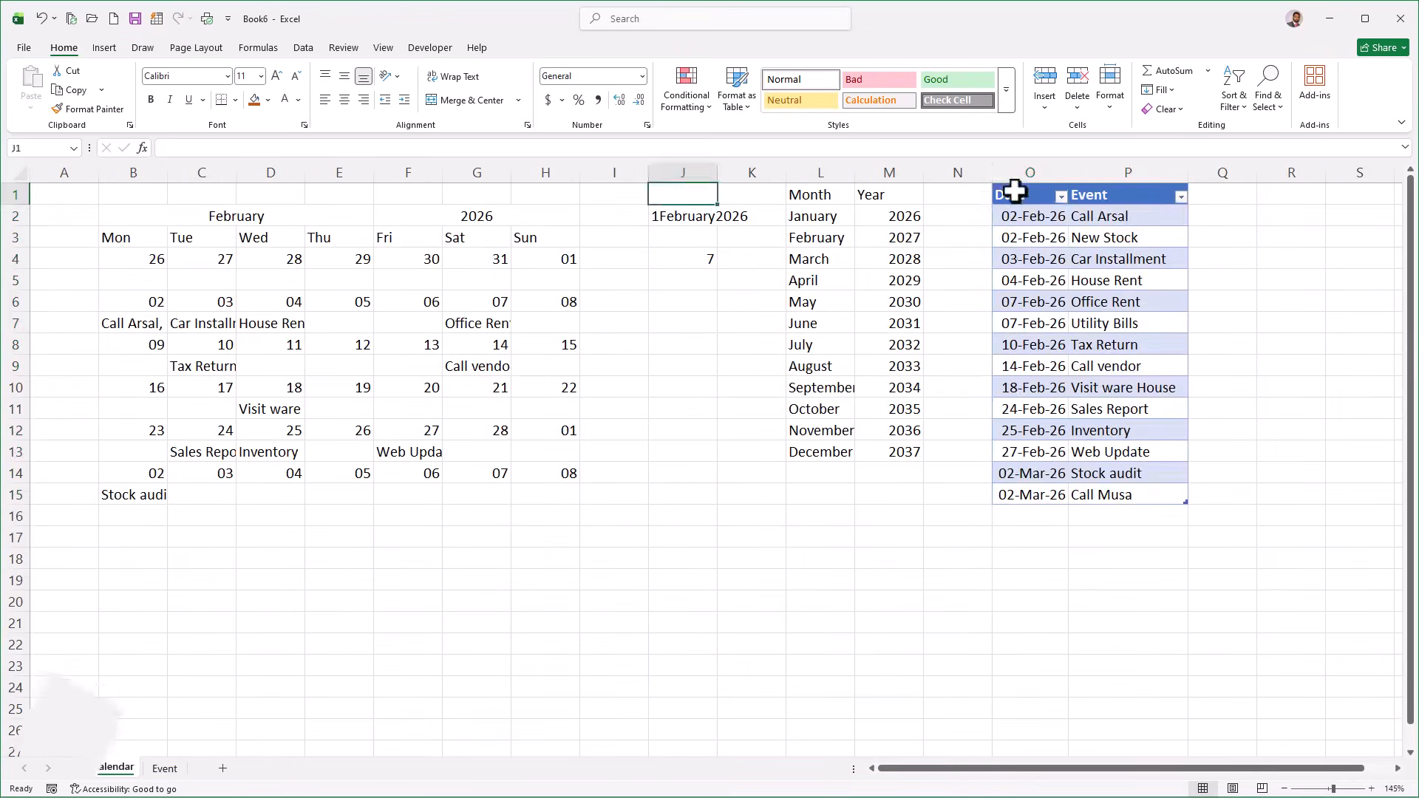
Move the Date and Event table from O1:P15 on the Calendar sheet to A1 on the Event sheet.
left_click_drag(1008, 196, 1113, 498)
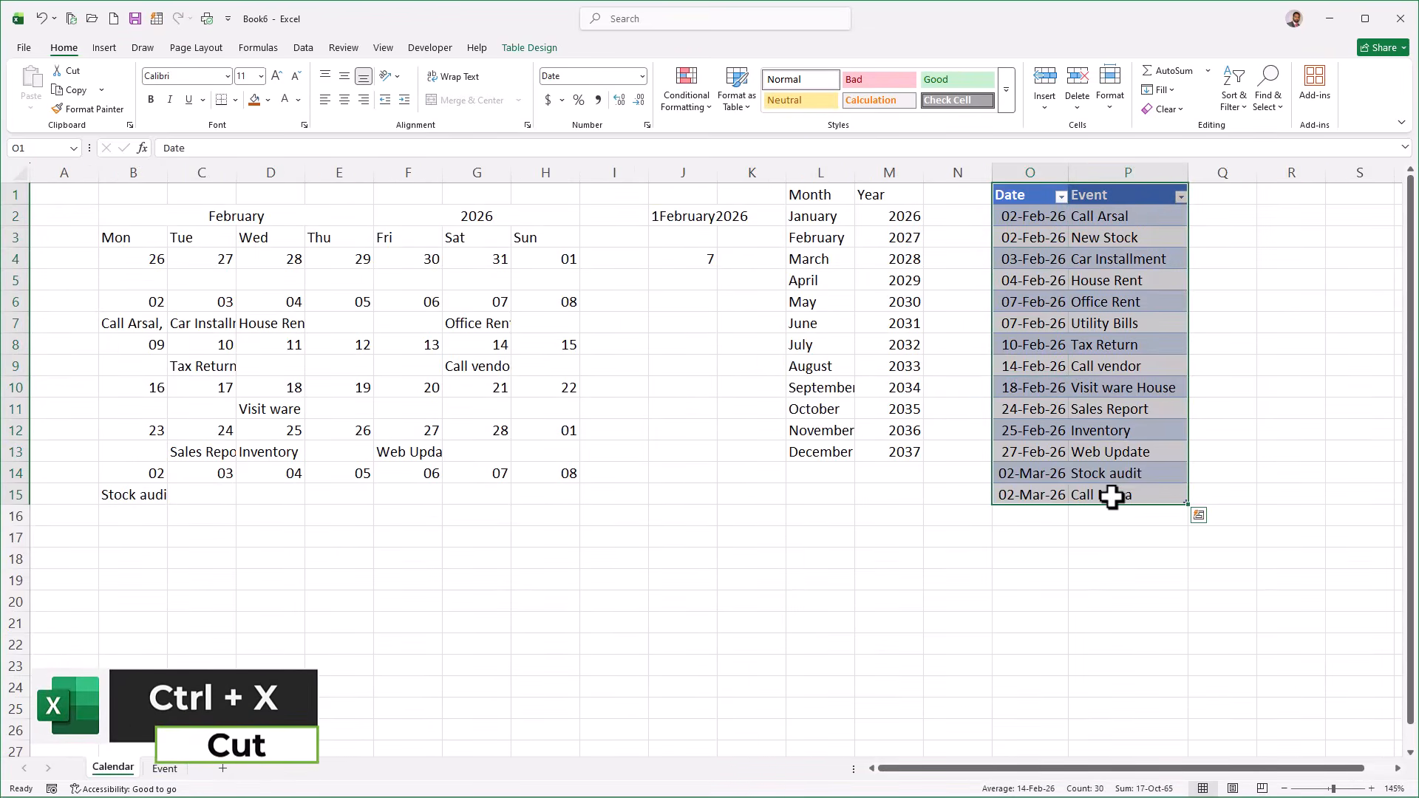
key("ctrl+x")
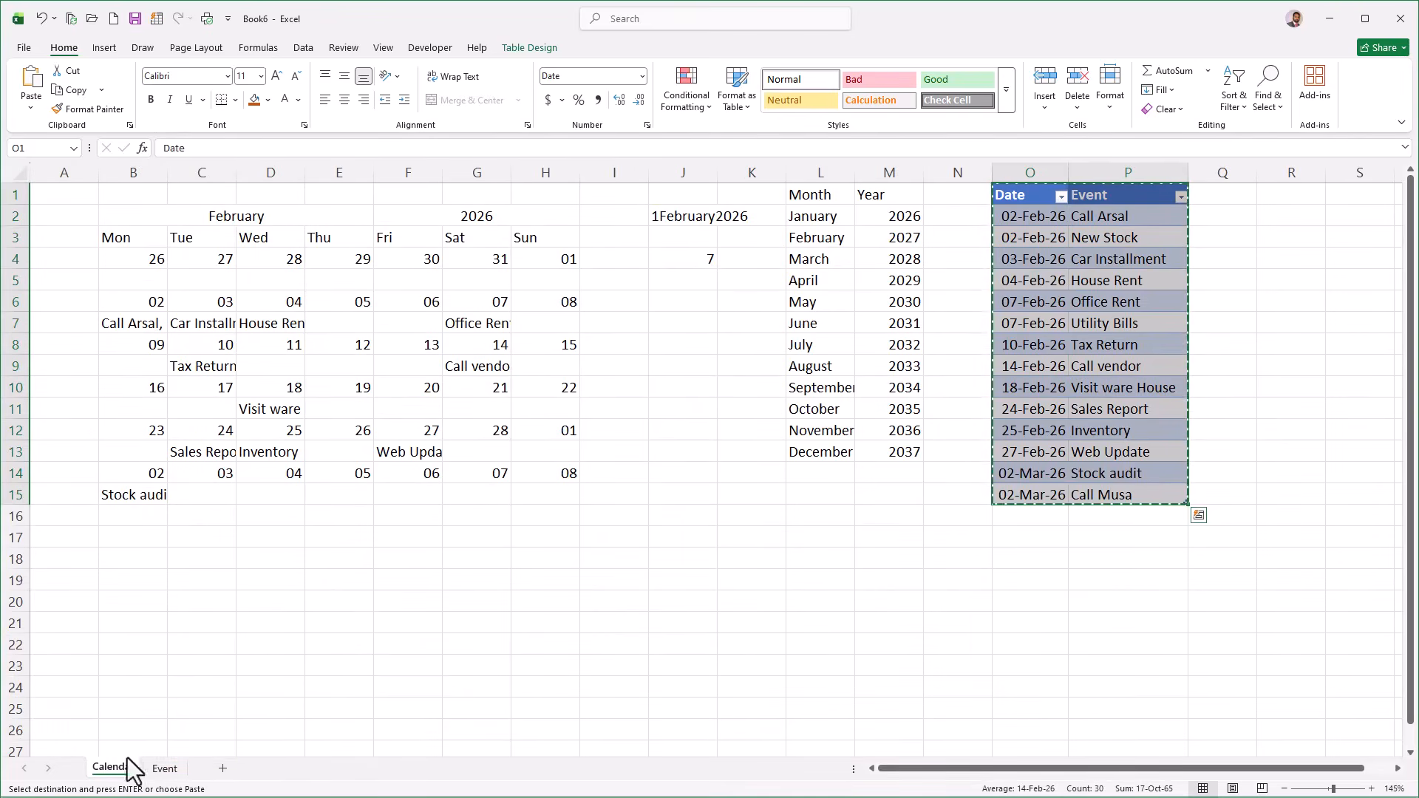
left_click(164, 768)
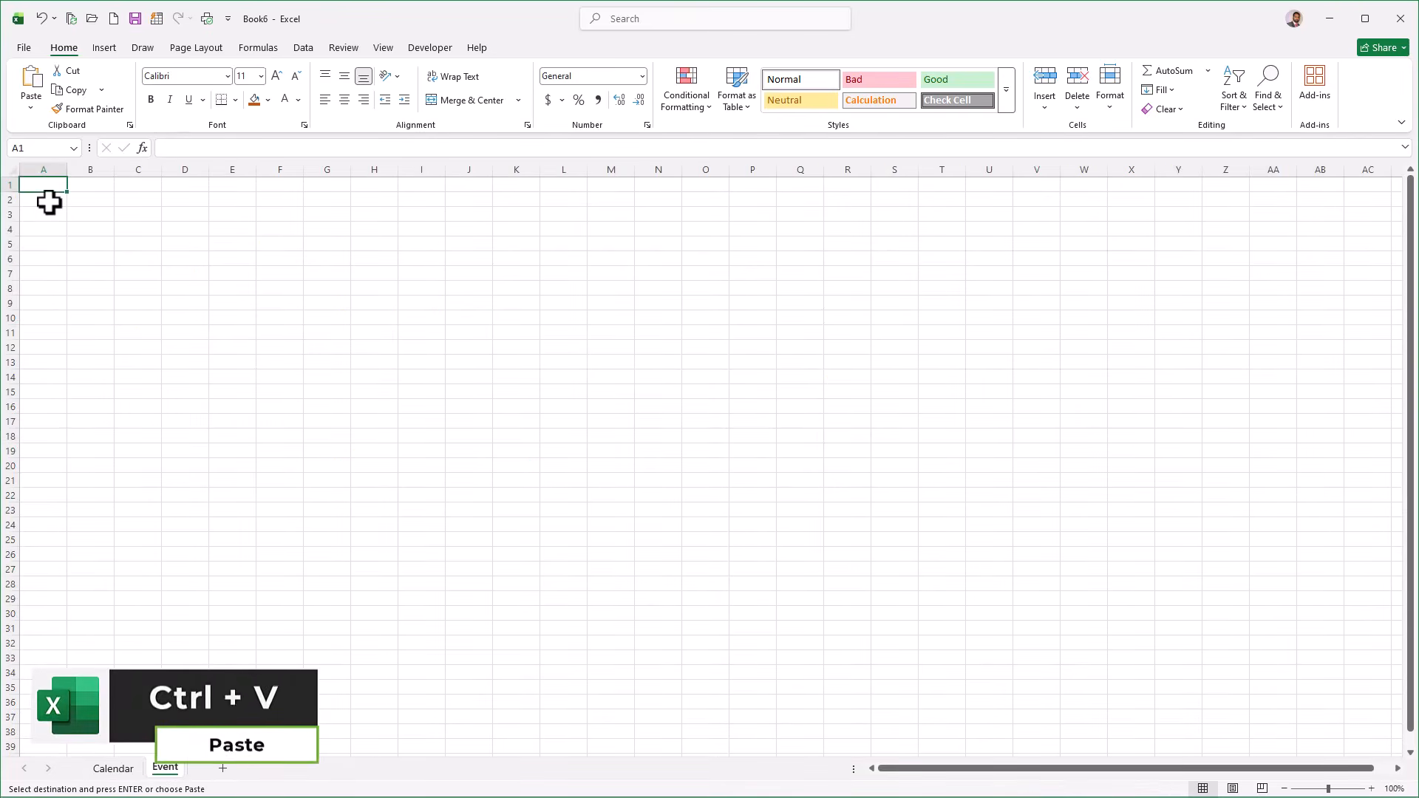
key("ctrl+v")
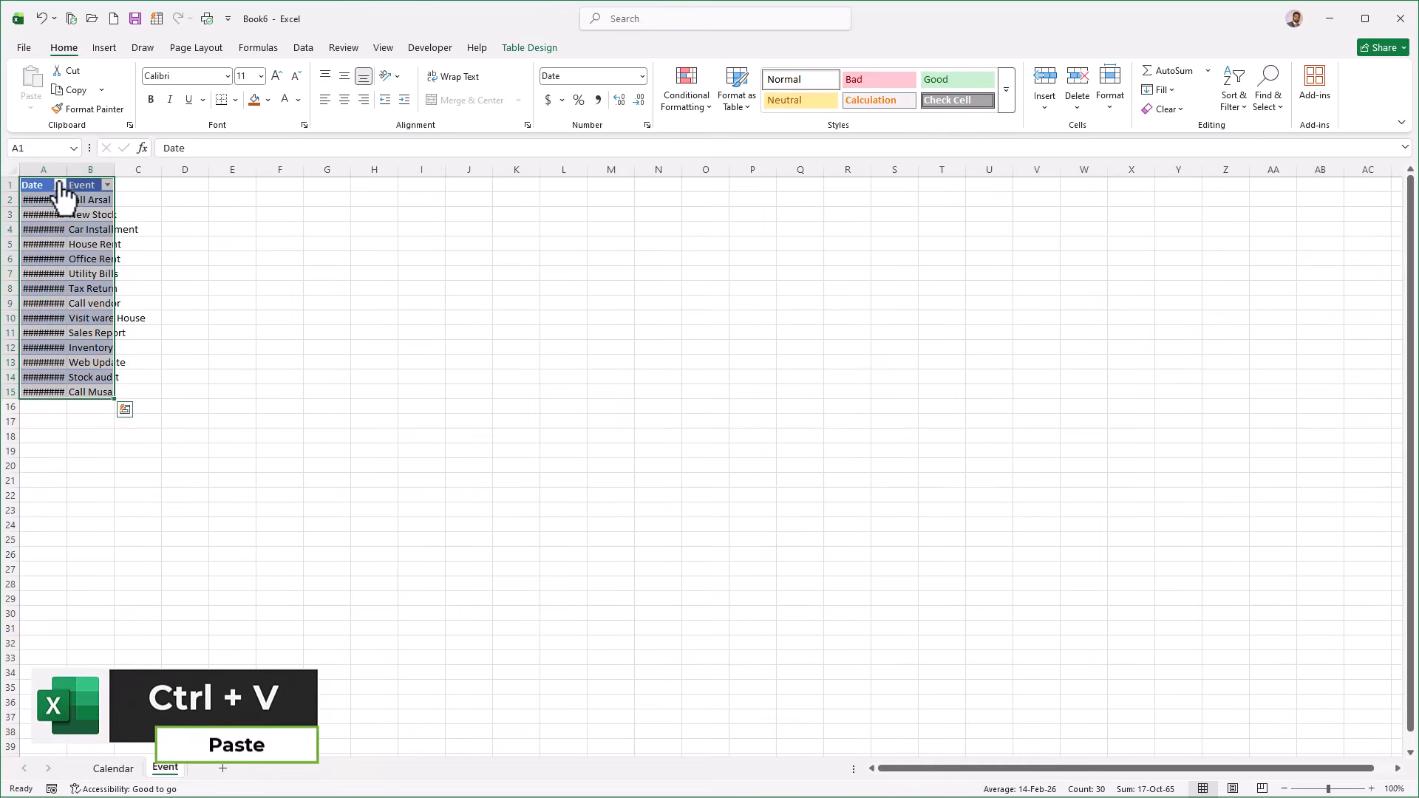
Autofit the widths of columns A and B on the Event sheet so the dates and event names fit.
scroll(60, 185, "up", 2, "ctrl")
left_click_drag(57, 171, 134, 174)
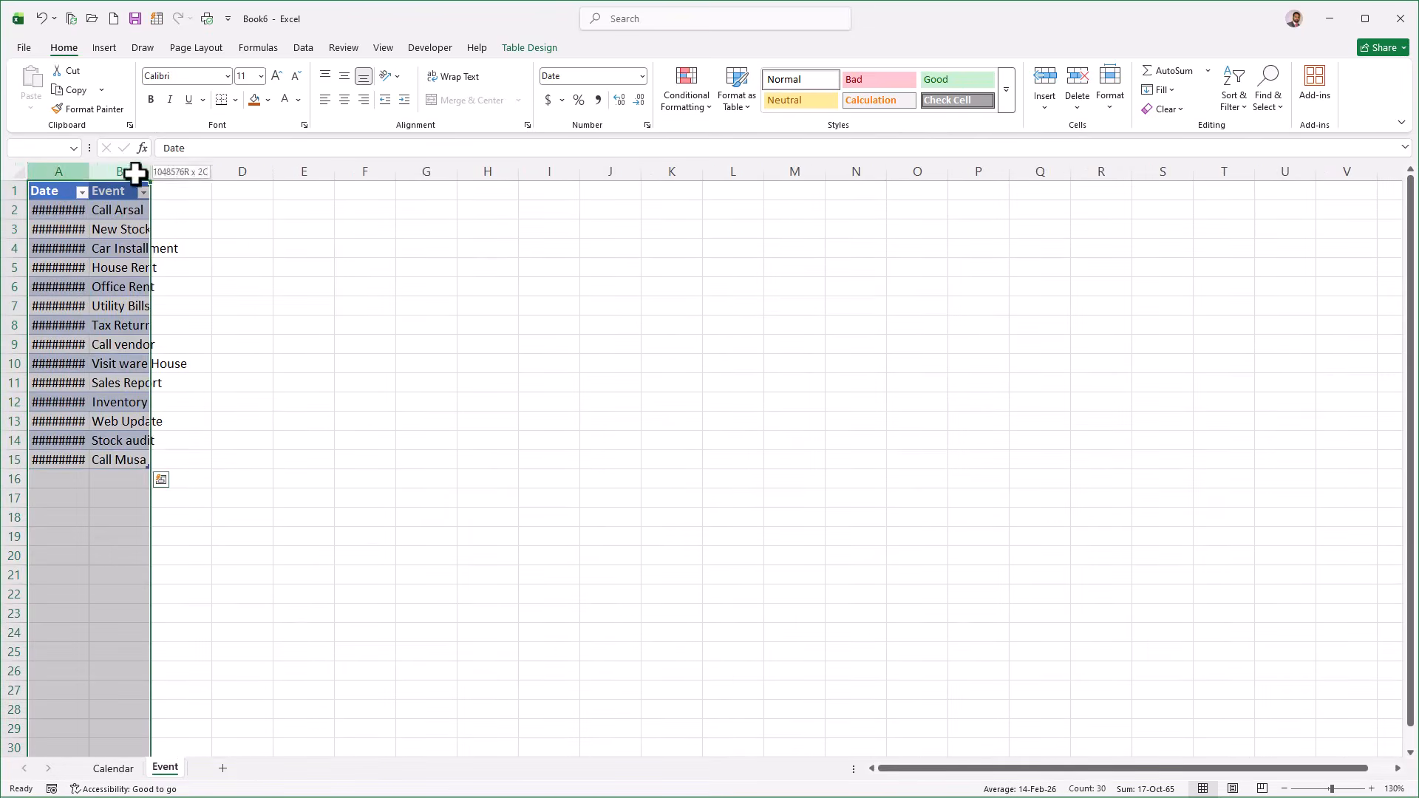
double_click(151, 171)
left_click(292, 234)
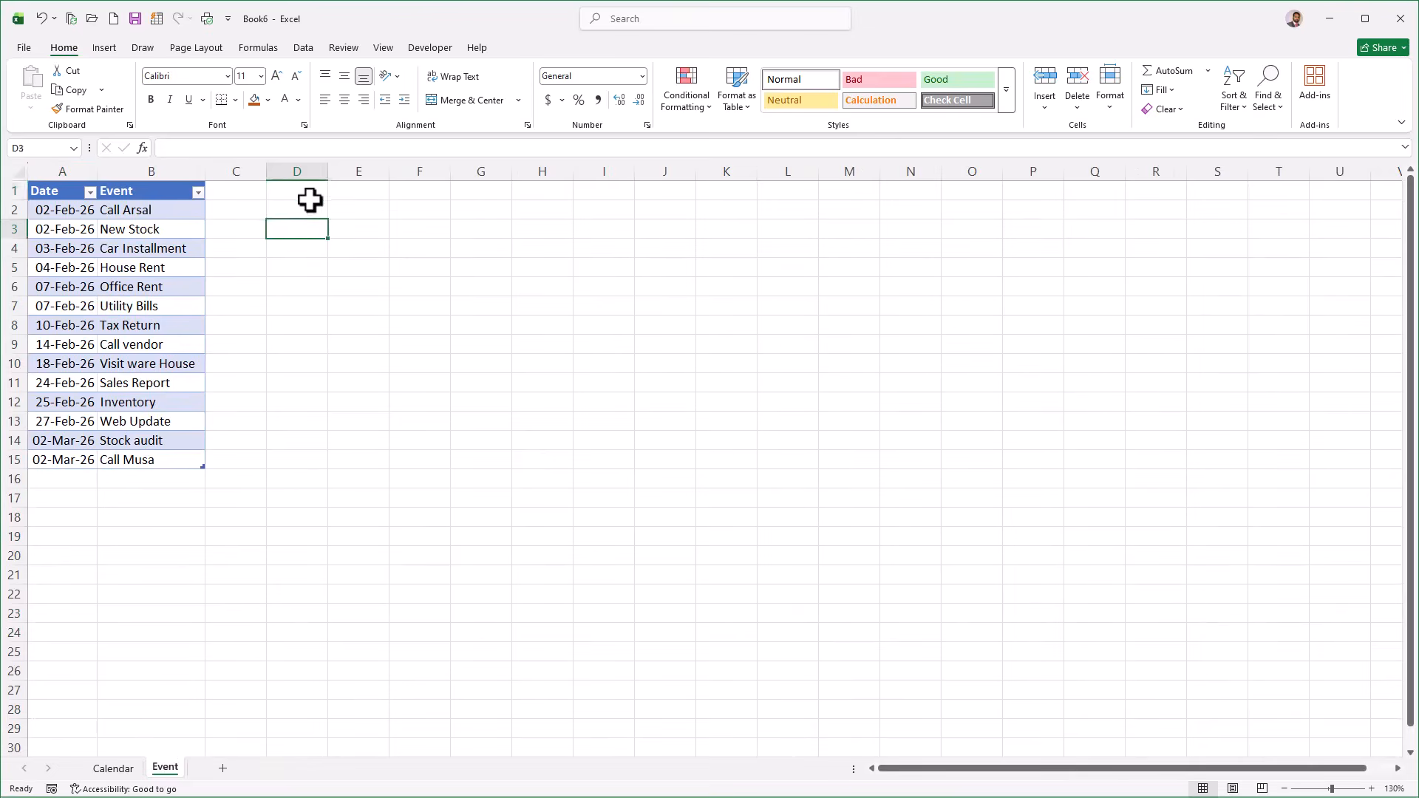
left_click(310, 196)
Move the helper cells and the Month and Year lists from J1:M13 on the Calendar sheet to F1 on the Event sheet.
left_click(112, 769)
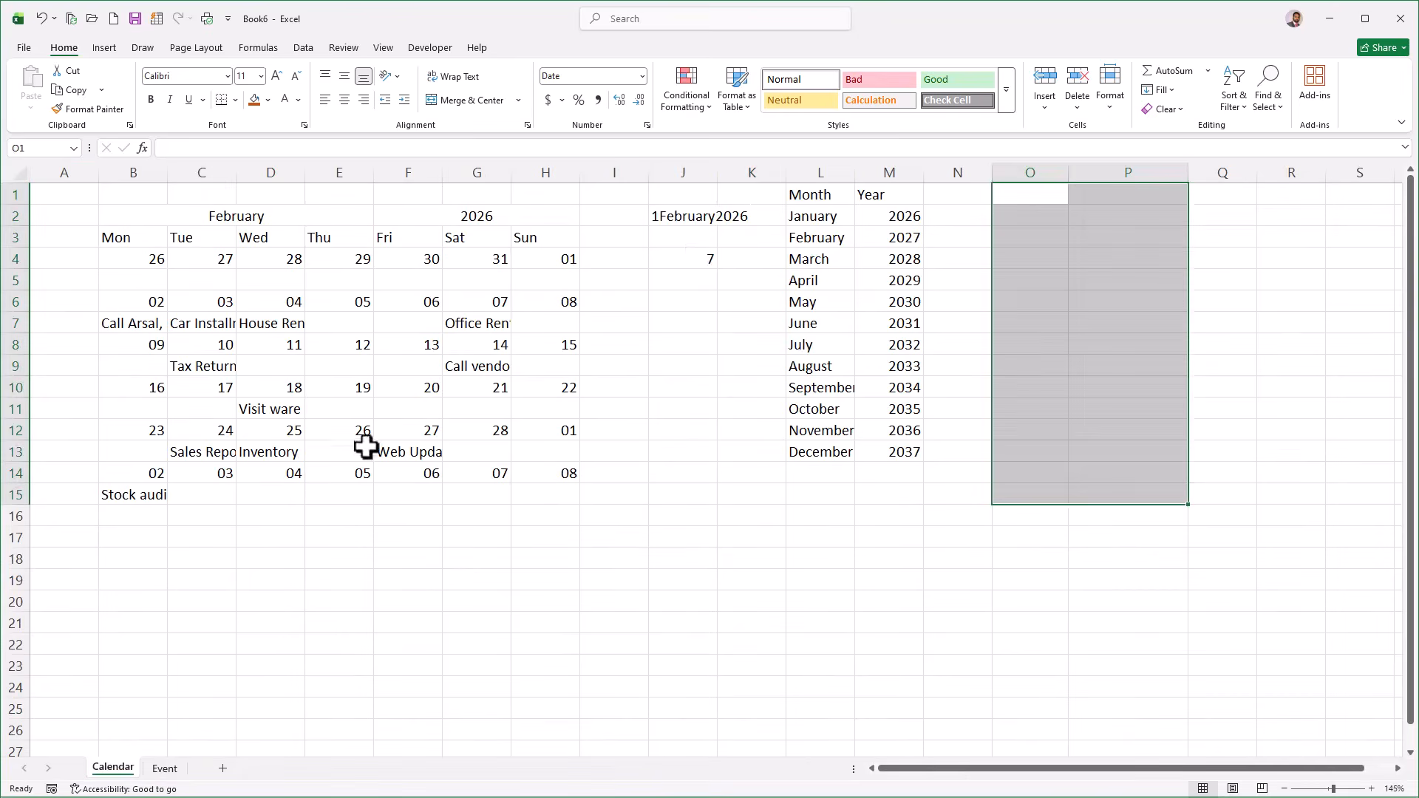
left_click_drag(699, 194, 862, 452)
key("ctrl+c")
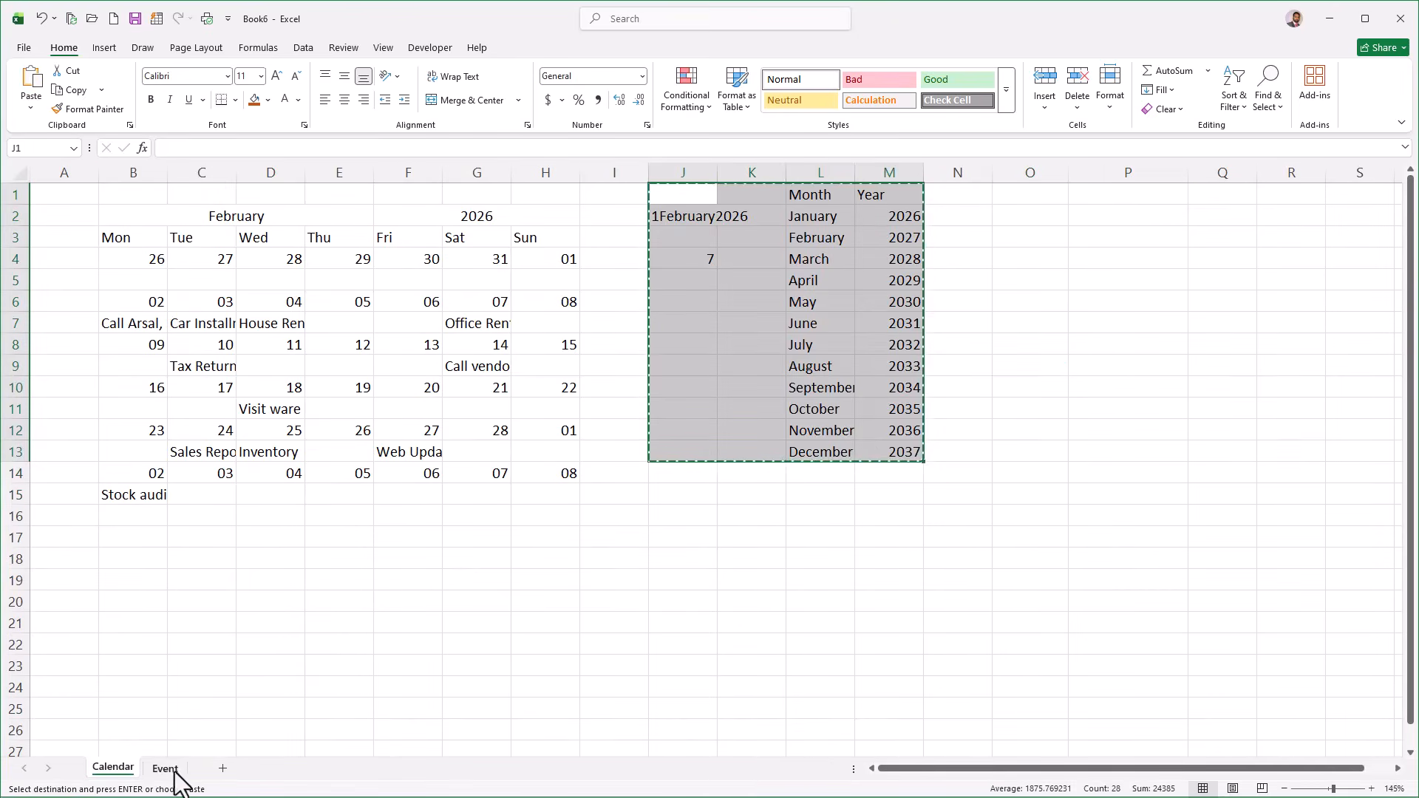
left_click(165, 769)
left_click(429, 194)
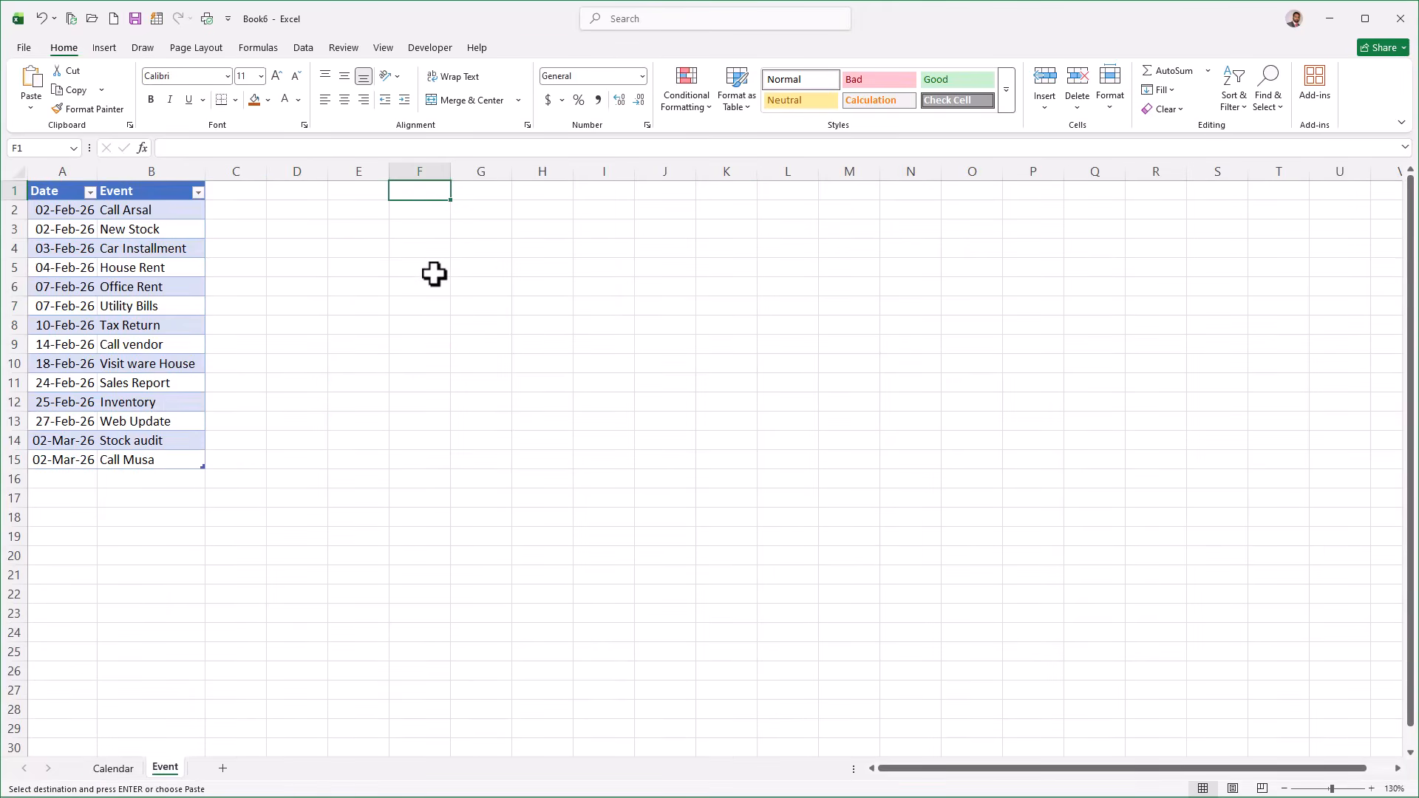
key("ctrl+v")
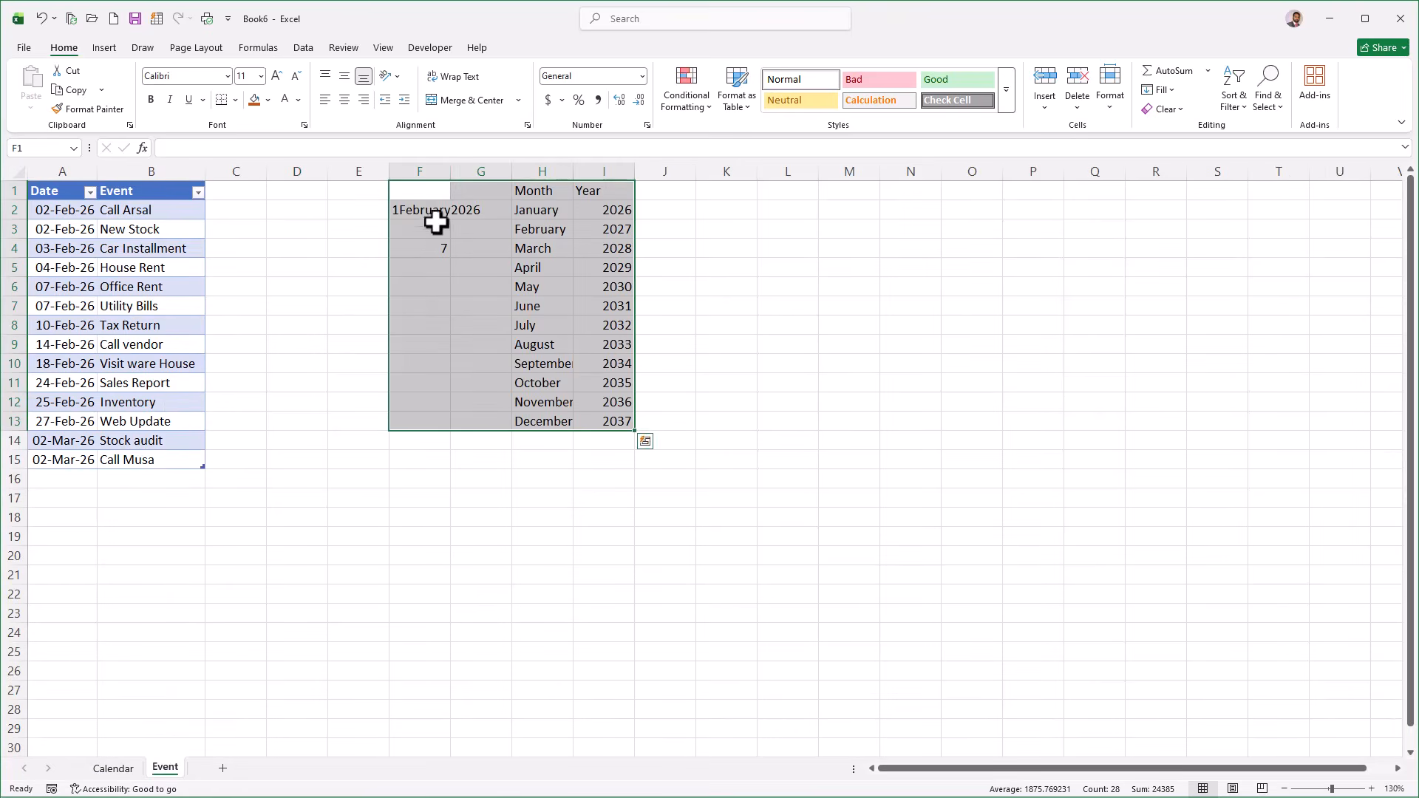
Hide the helper columns F:I on the Event sheet and return to the Calendar sheet.
left_click_drag(428, 172, 605, 173)
right_click(604, 171)
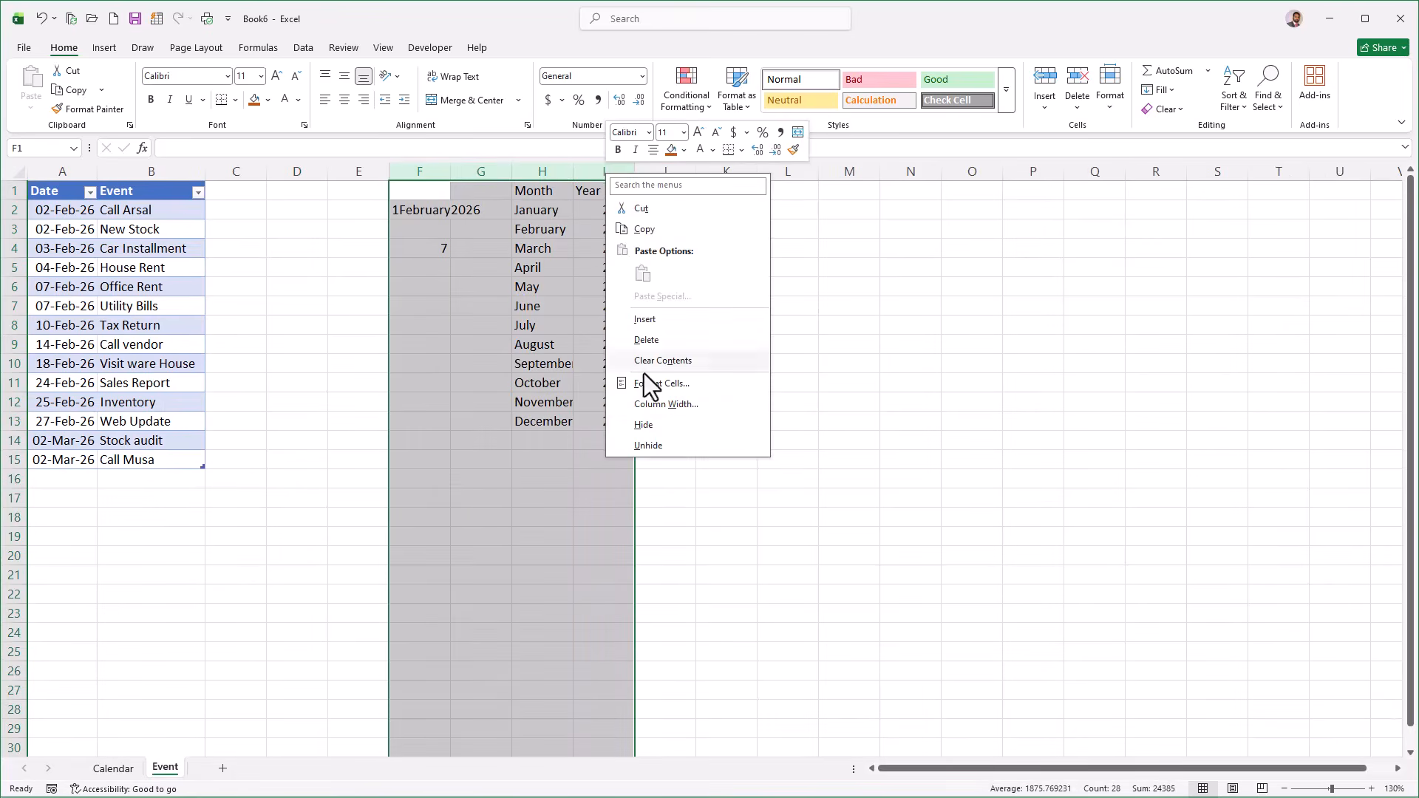
left_click(643, 424)
left_click(359, 363)
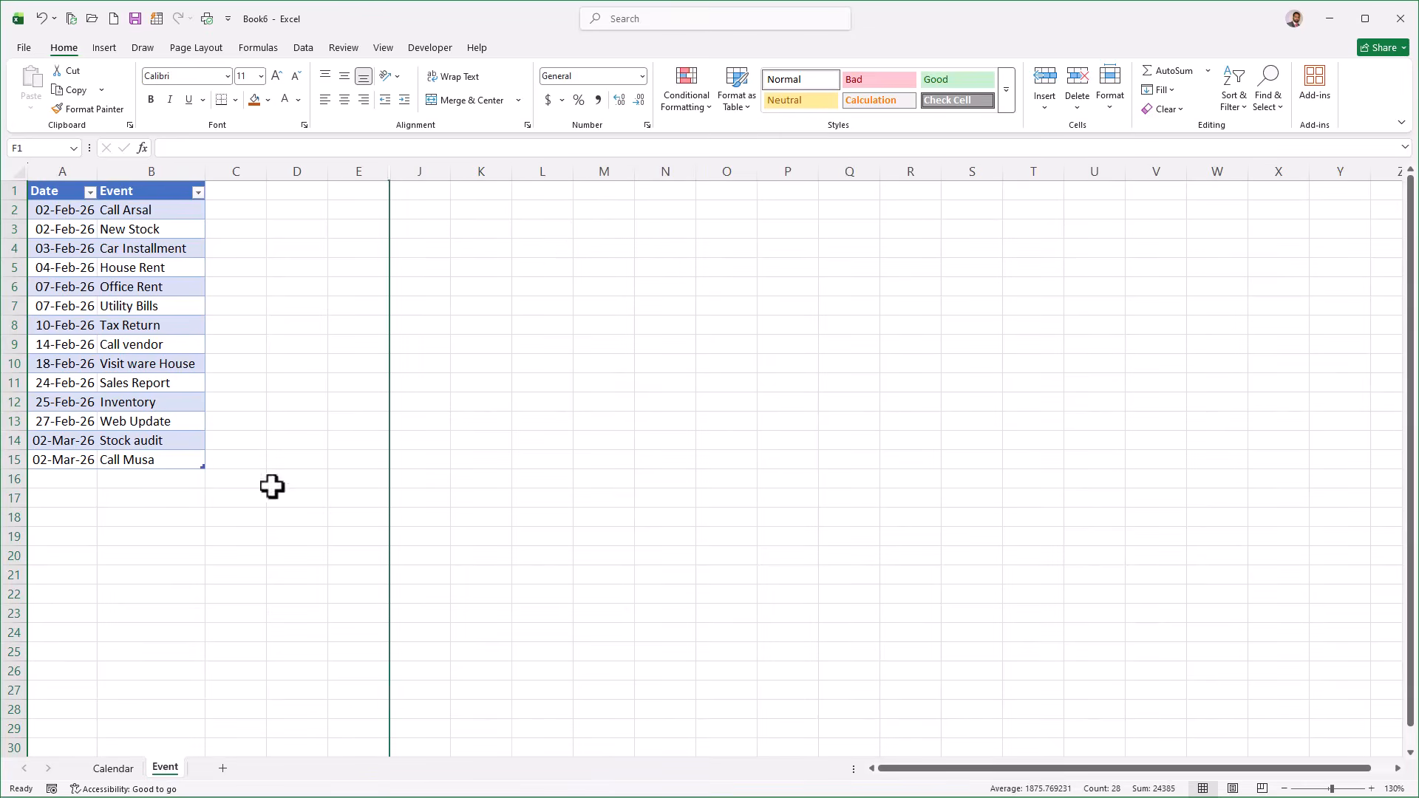
left_click(117, 769)
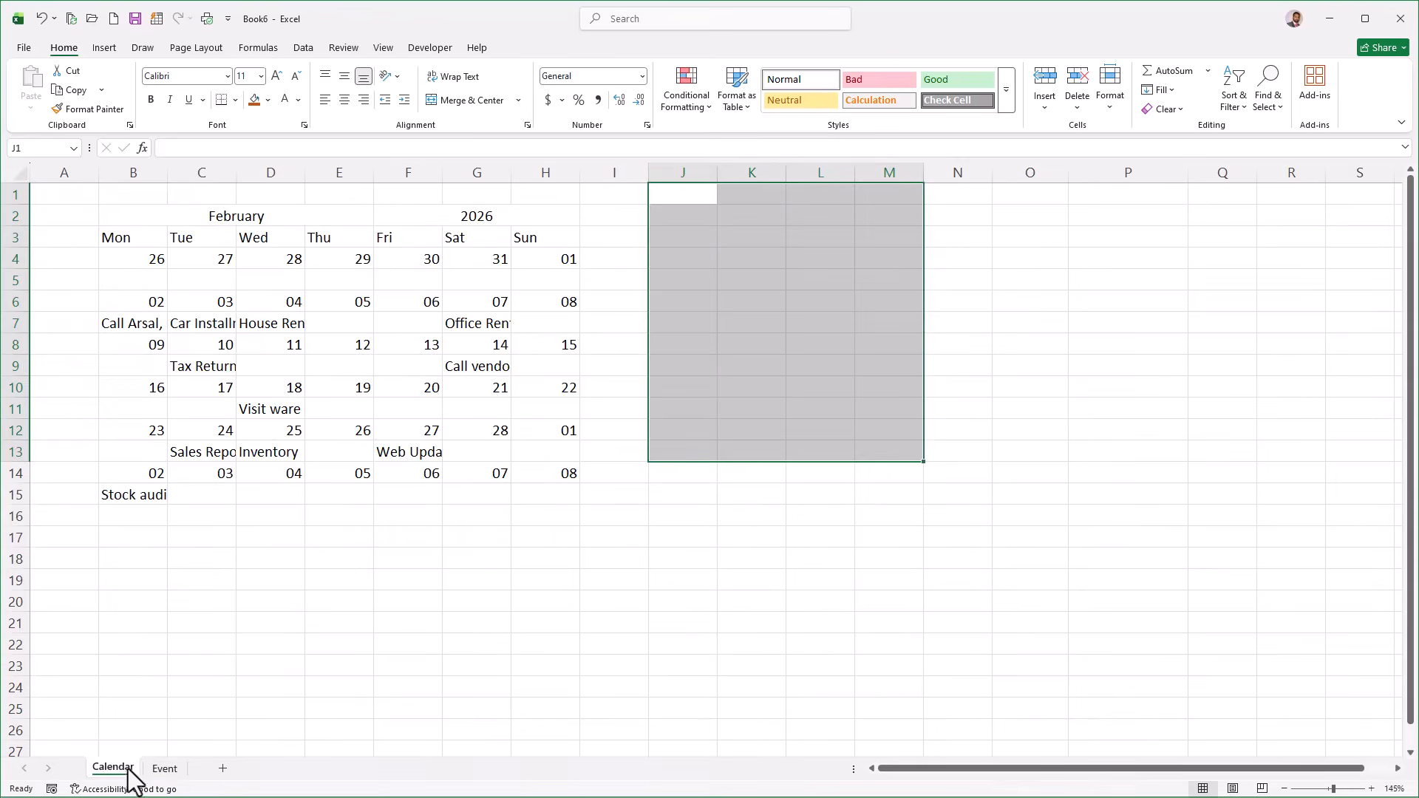
left_click(469, 521)
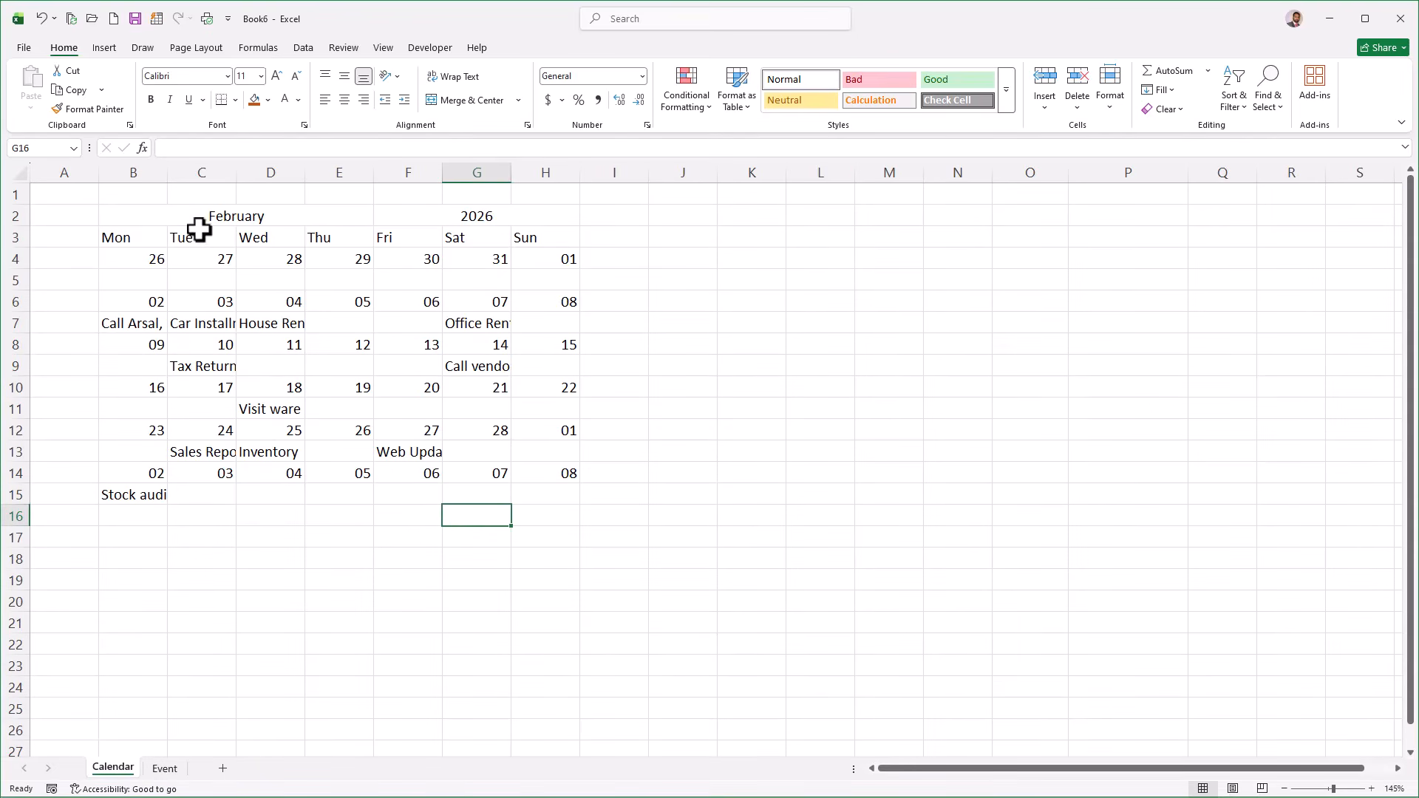
Give the month and year header cells B2:H2 a dark blue fill and white font.
left_click_drag(174, 213, 459, 217)
left_click(268, 101)
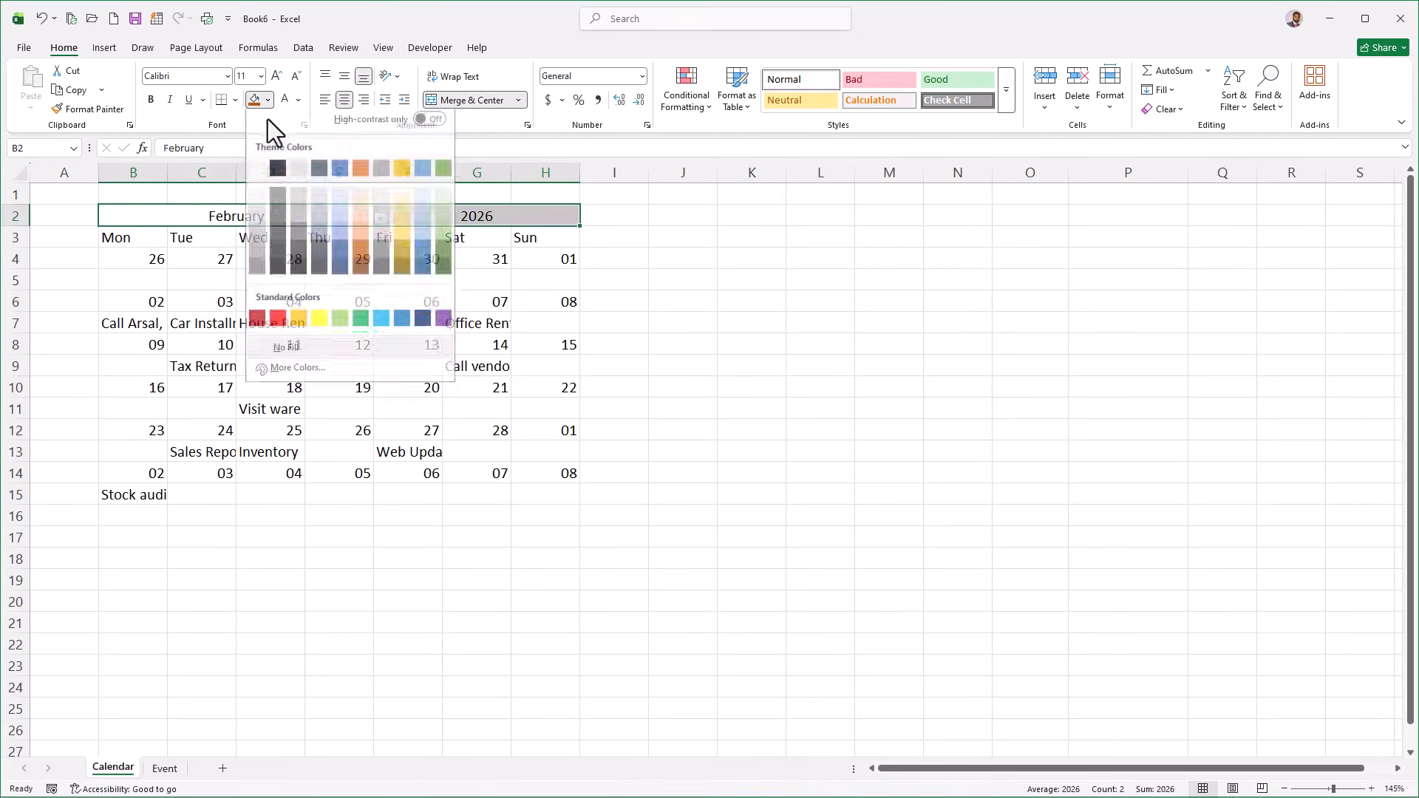
left_click(332, 271)
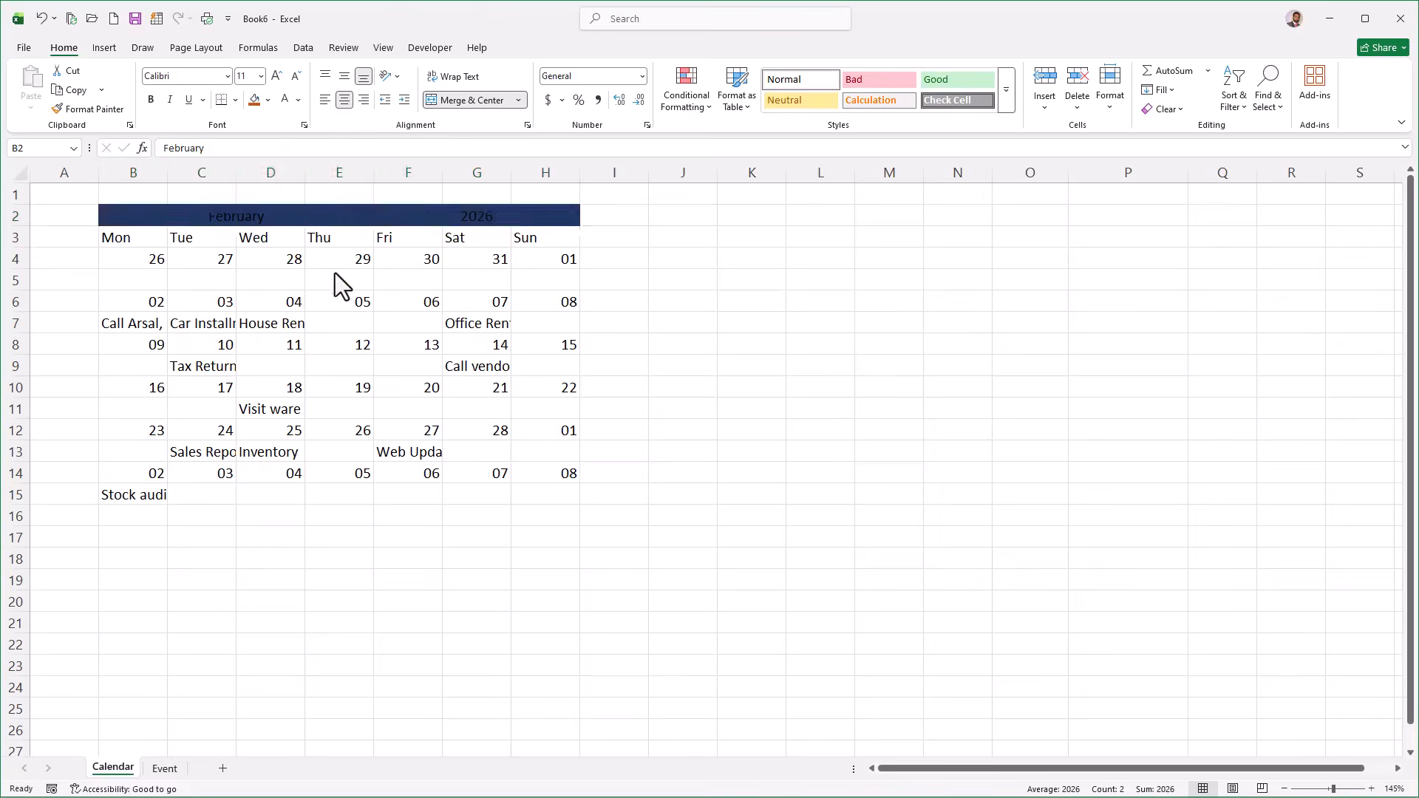
left_click(283, 105)
Apply a light blue fill and bold text to the weekday names in B3:H3.
left_click_drag(146, 237, 526, 237)
left_click(267, 101)
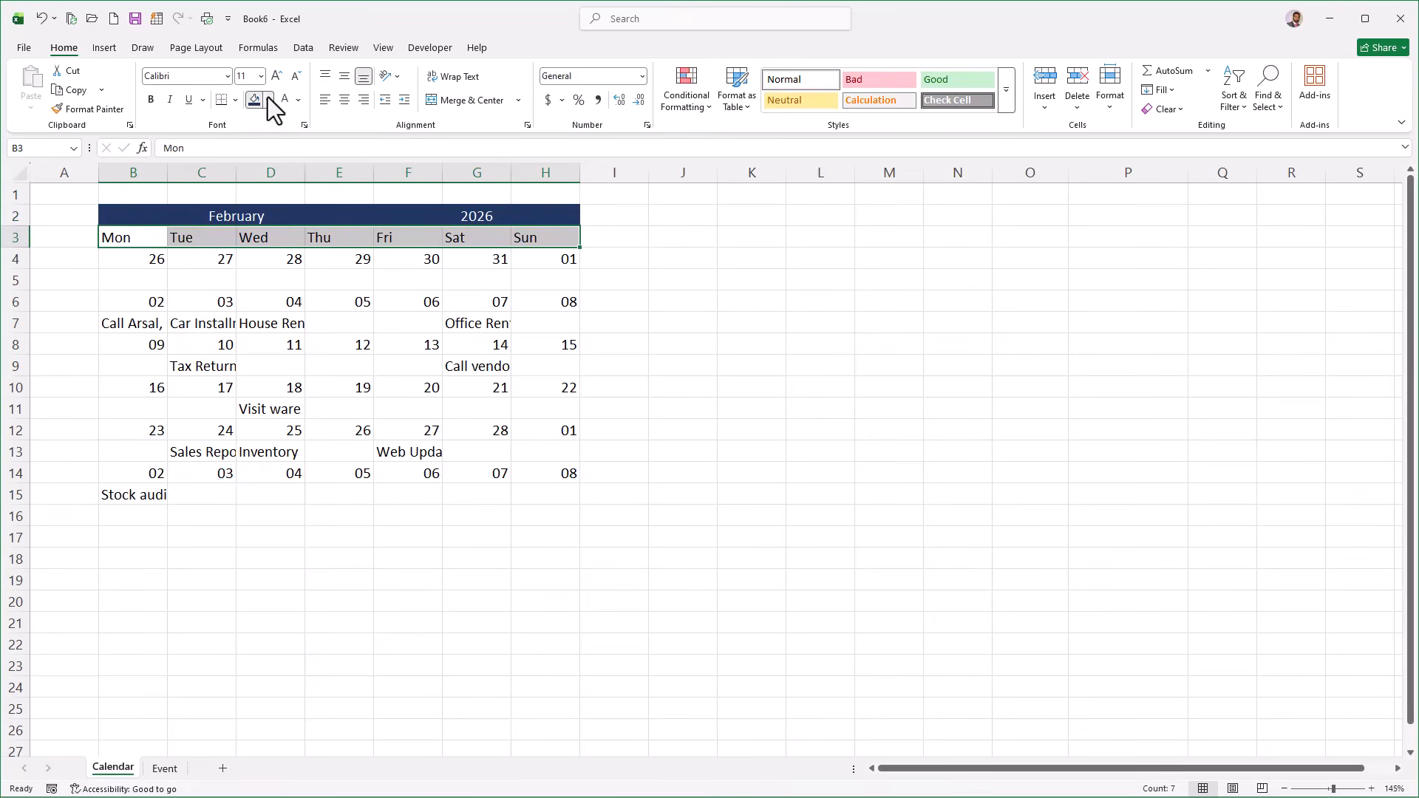
left_click(339, 236)
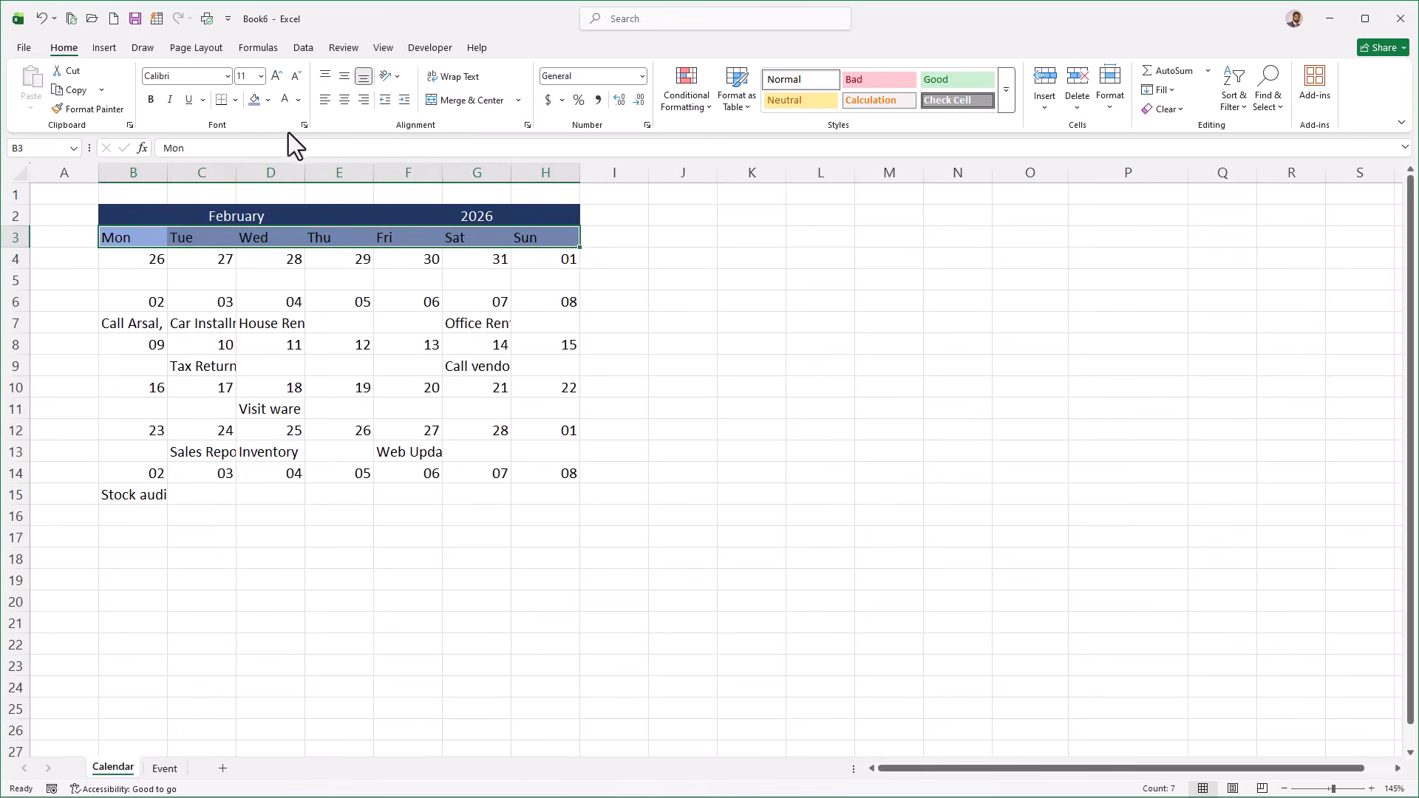
left_click(152, 100)
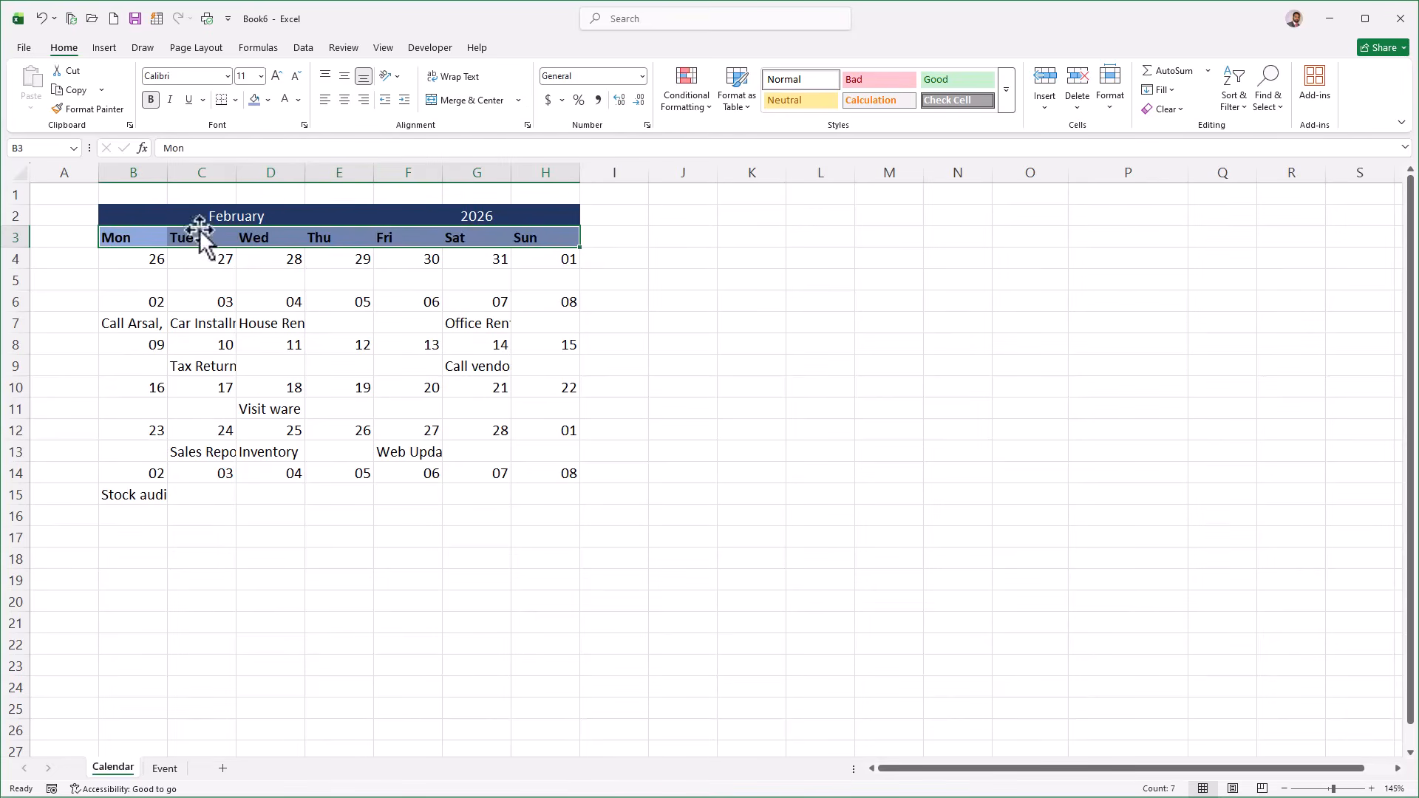
Bold the month and year in row 2 and set the header rows B2:H3 to font size 12.
left_click_drag(200, 231, 463, 219)
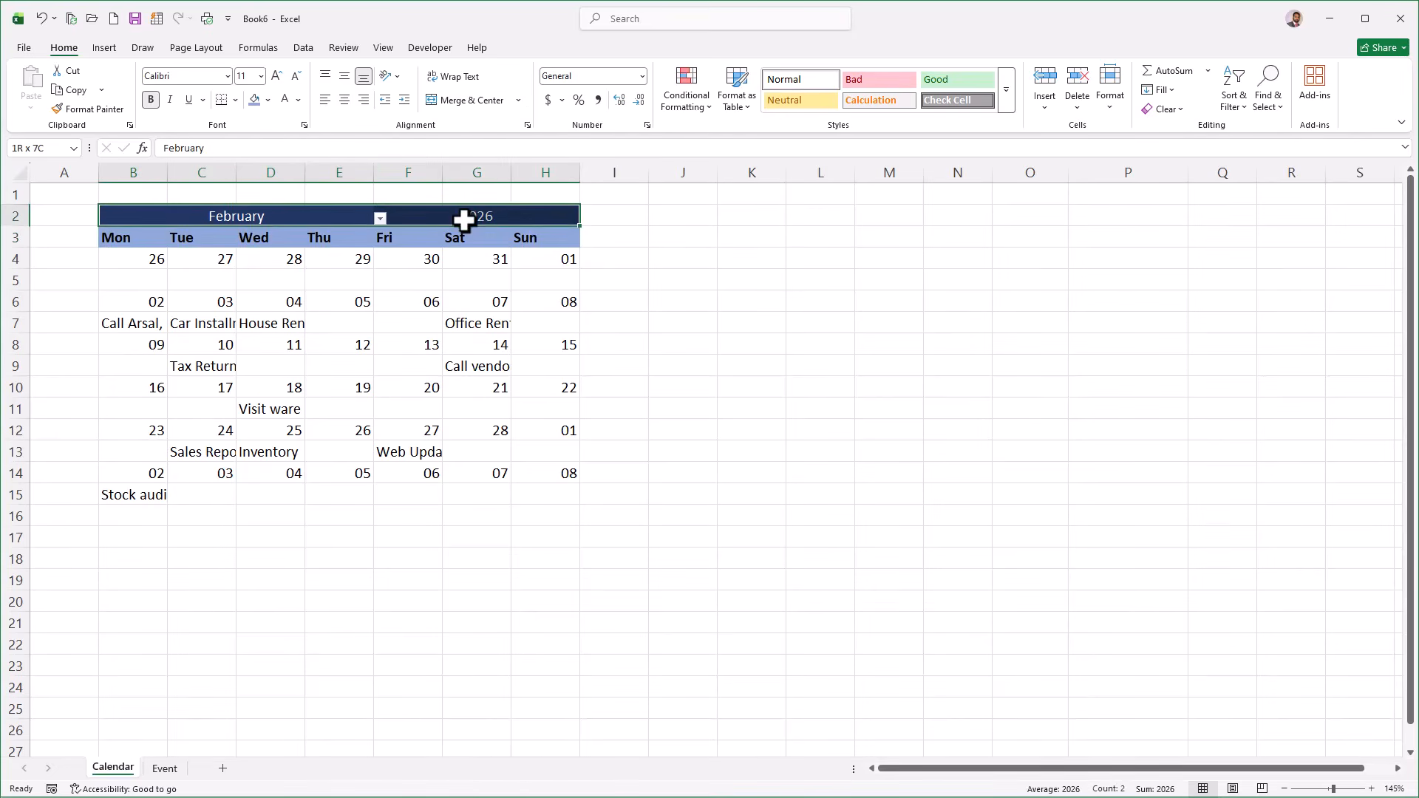
left_click(154, 99)
left_click(277, 77)
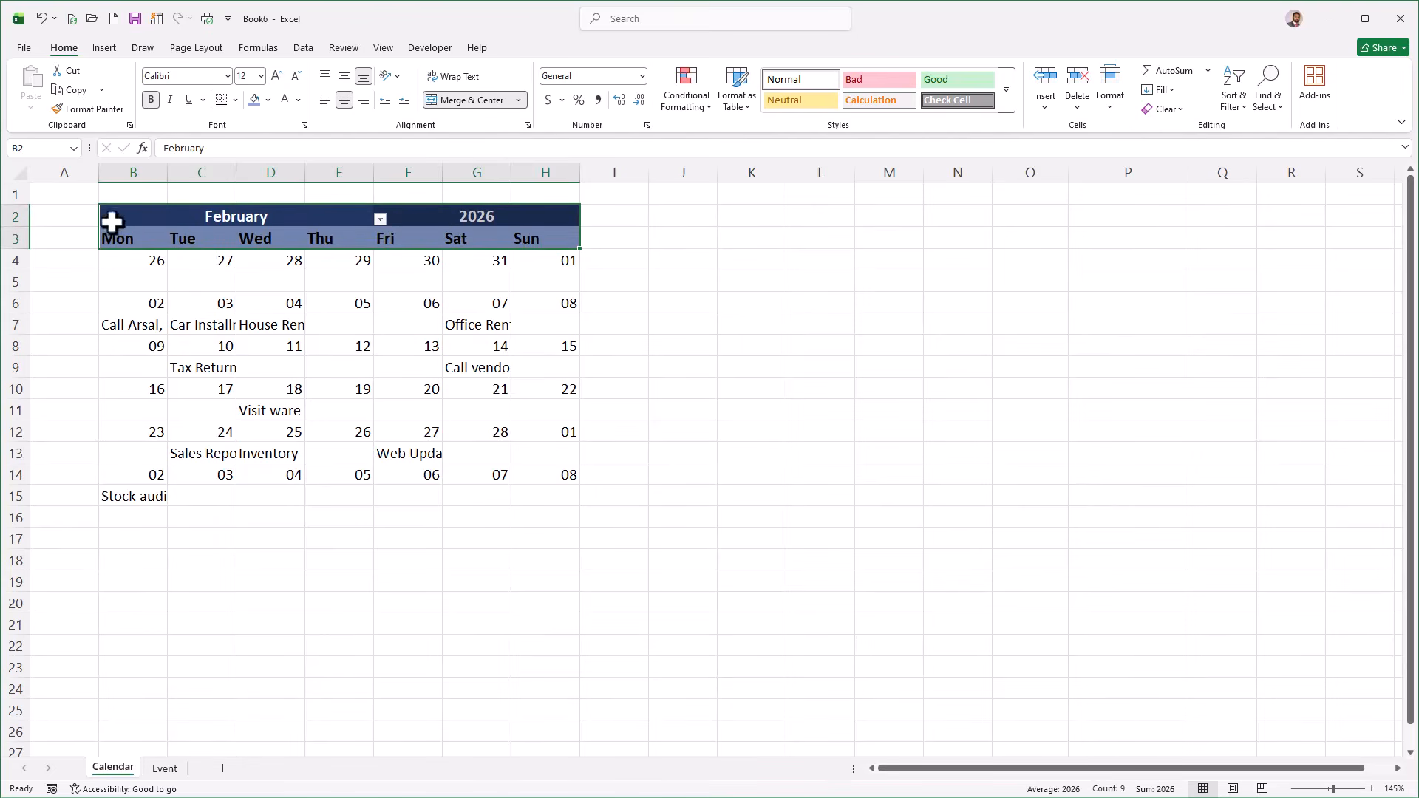
Insert a blank column B before the Monday column of the calendar.
left_click(117, 173)
right_click(118, 171)
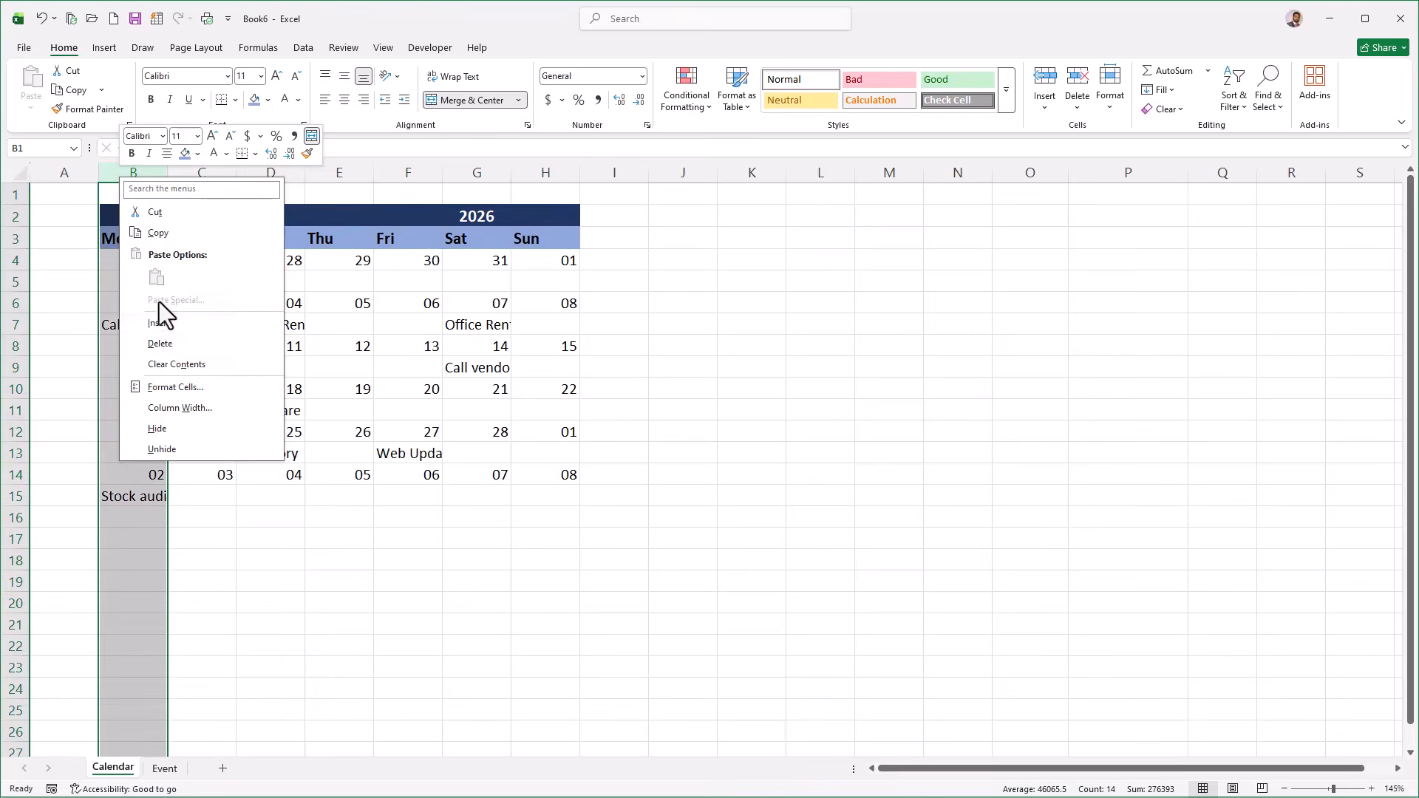
left_click(163, 322)
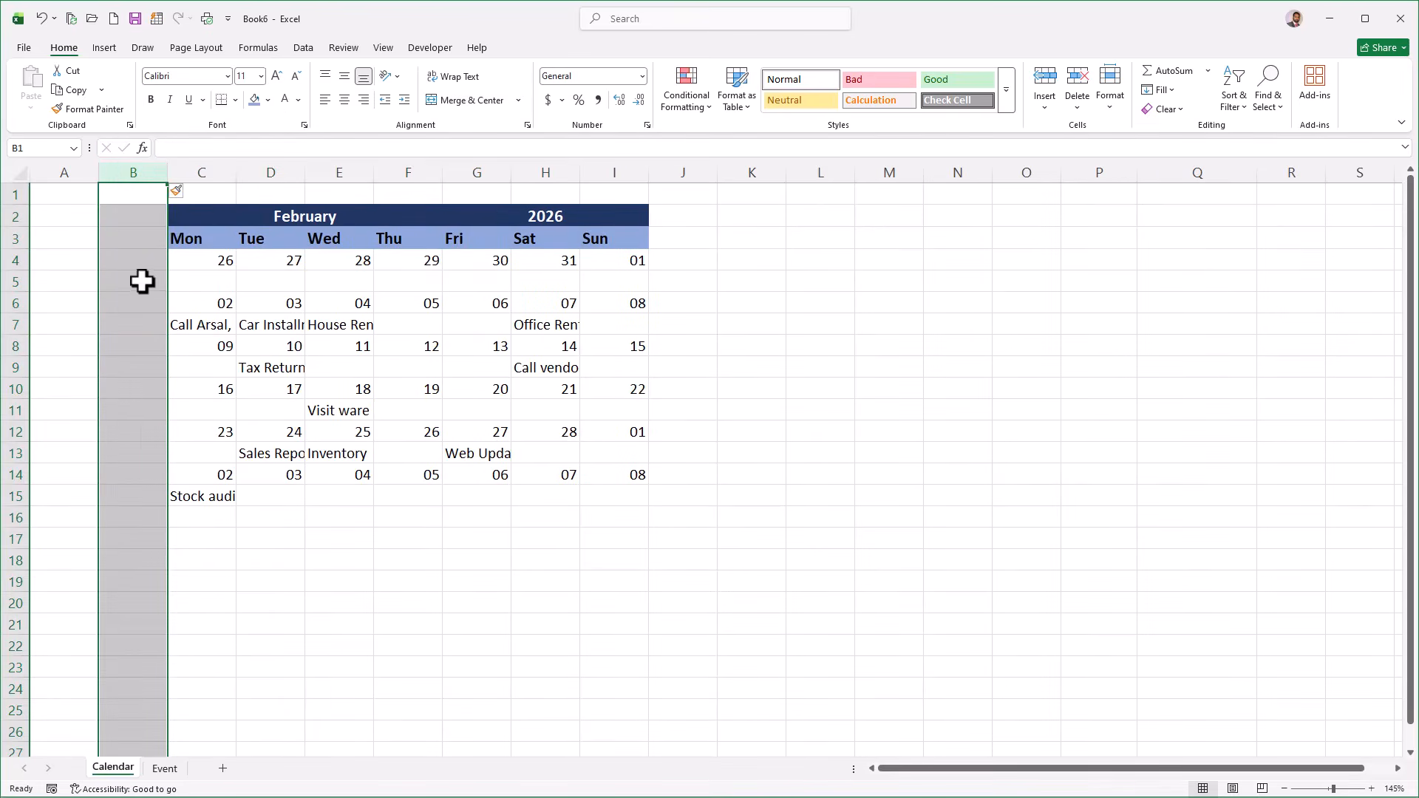
Merge and center B2:B3 and enter the heading WK #.
left_click(132, 216)
left_click_drag(132, 229, 133, 238)
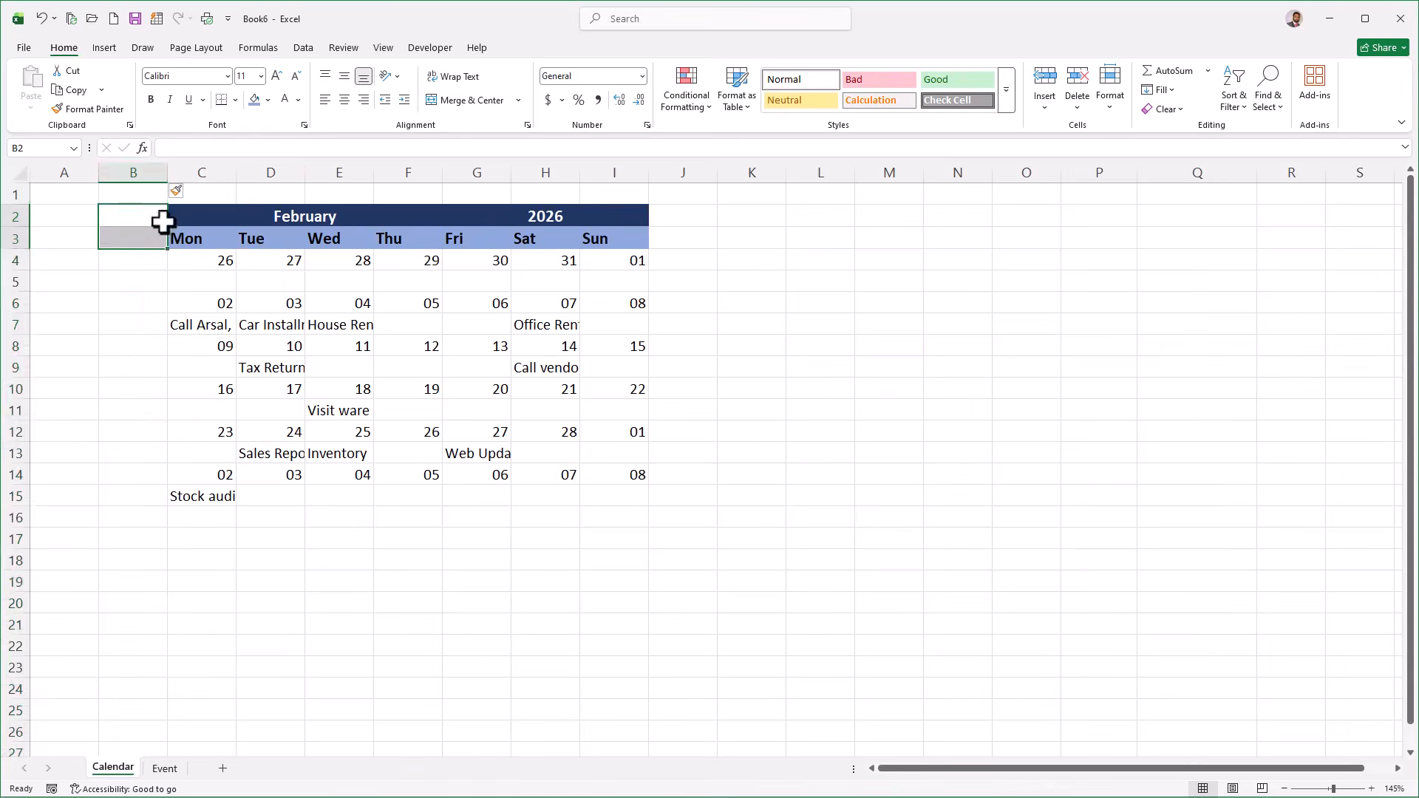
left_click(440, 105)
type("WK #")
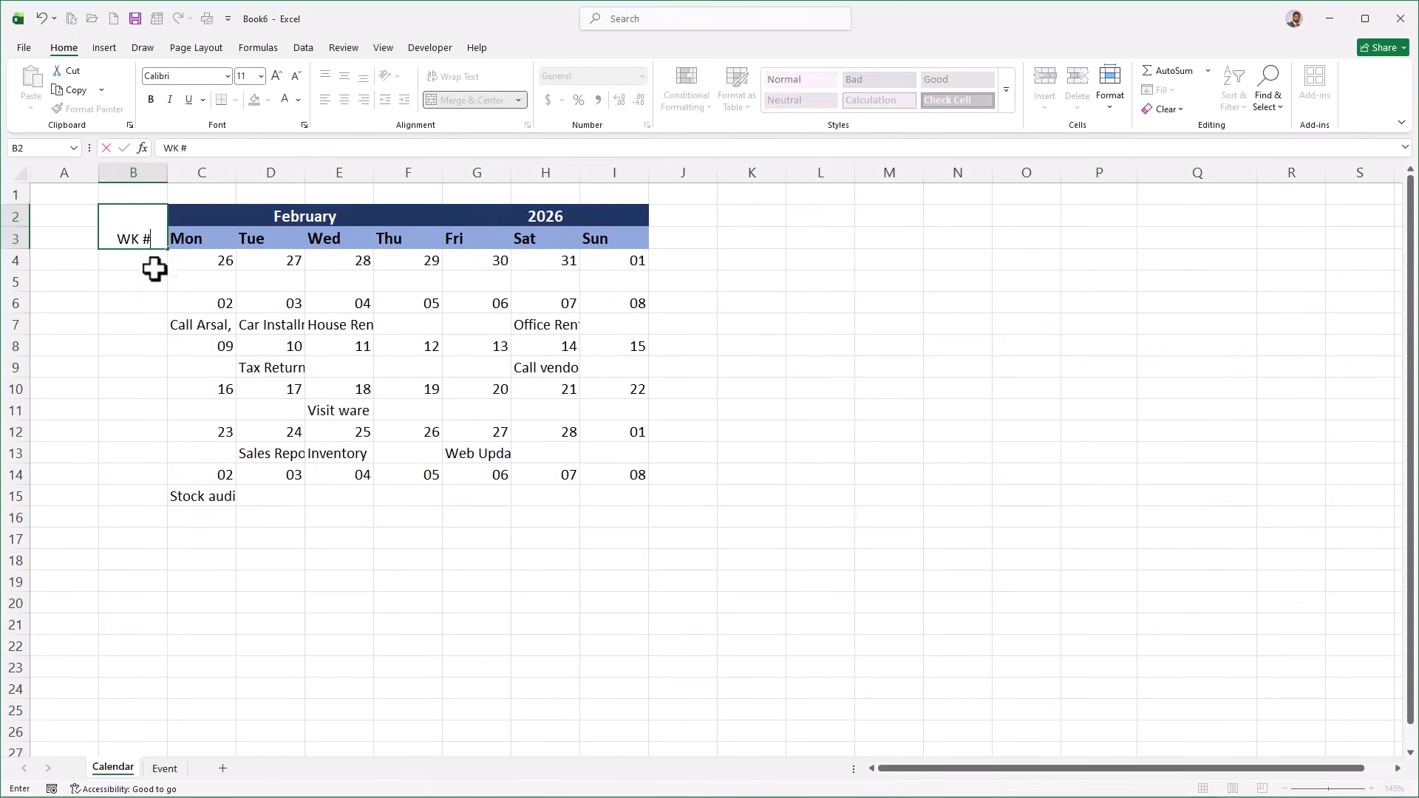
Copy the Mon header's formatting to the WK # heading and change its fill to dark orange.
left_click(185, 236)
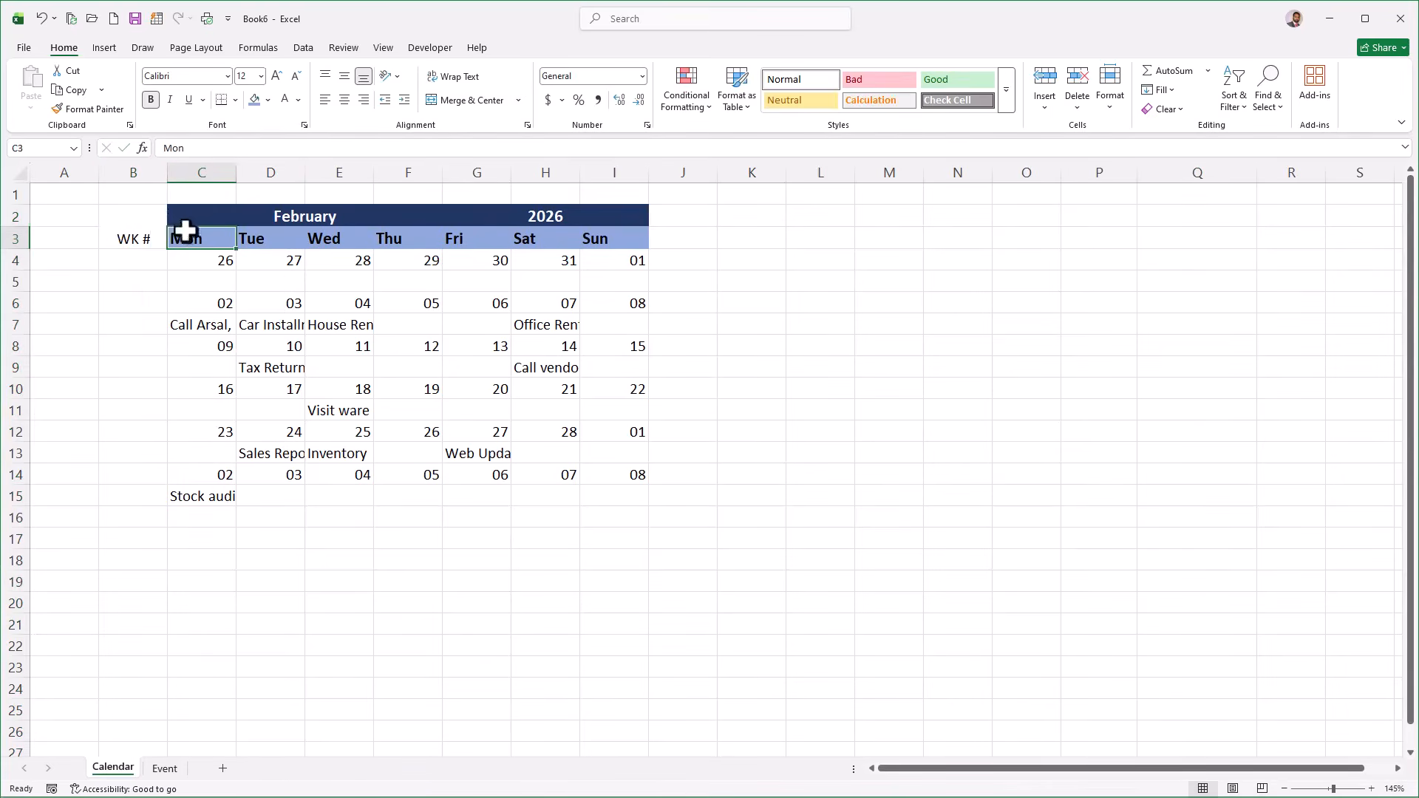
left_click(89, 108)
left_click(130, 231)
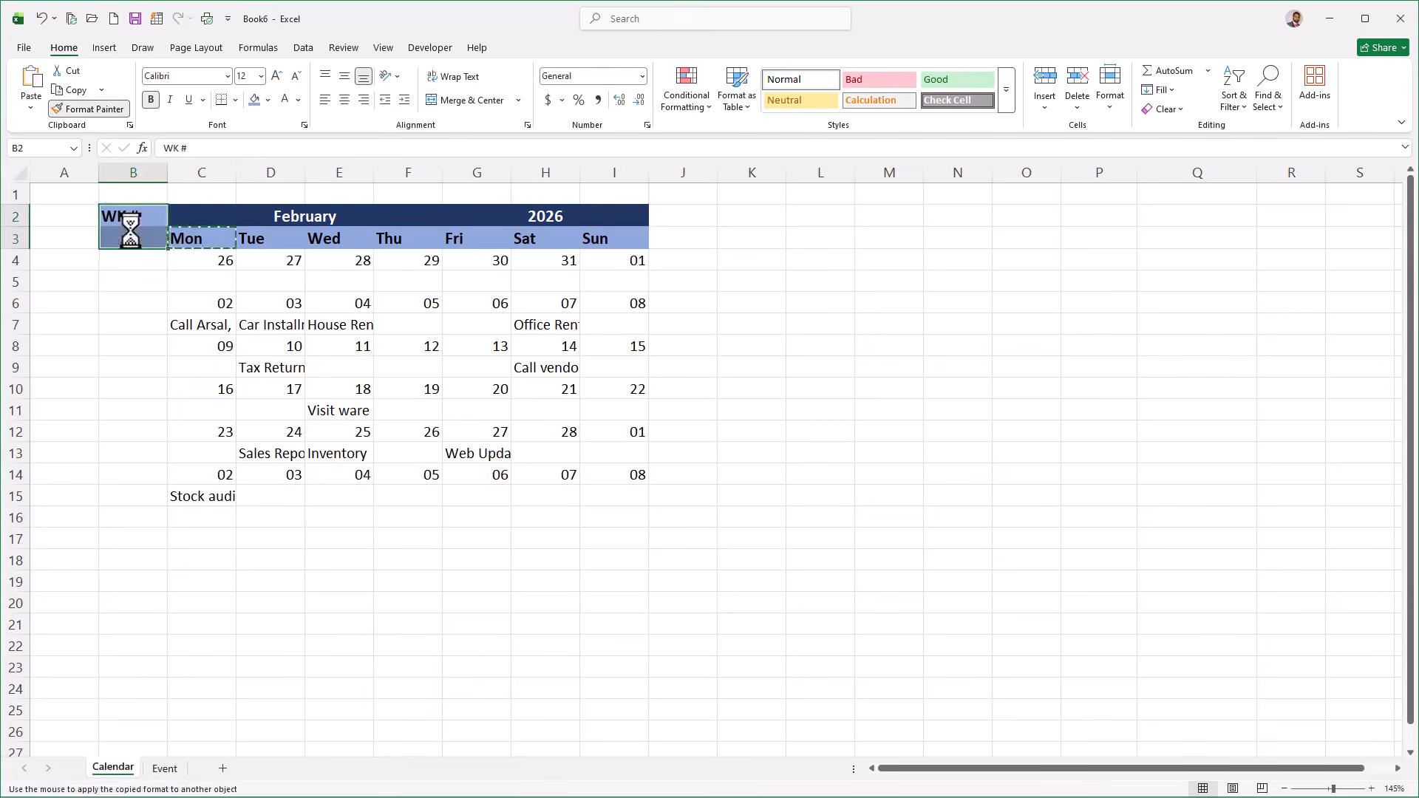
left_click(268, 100)
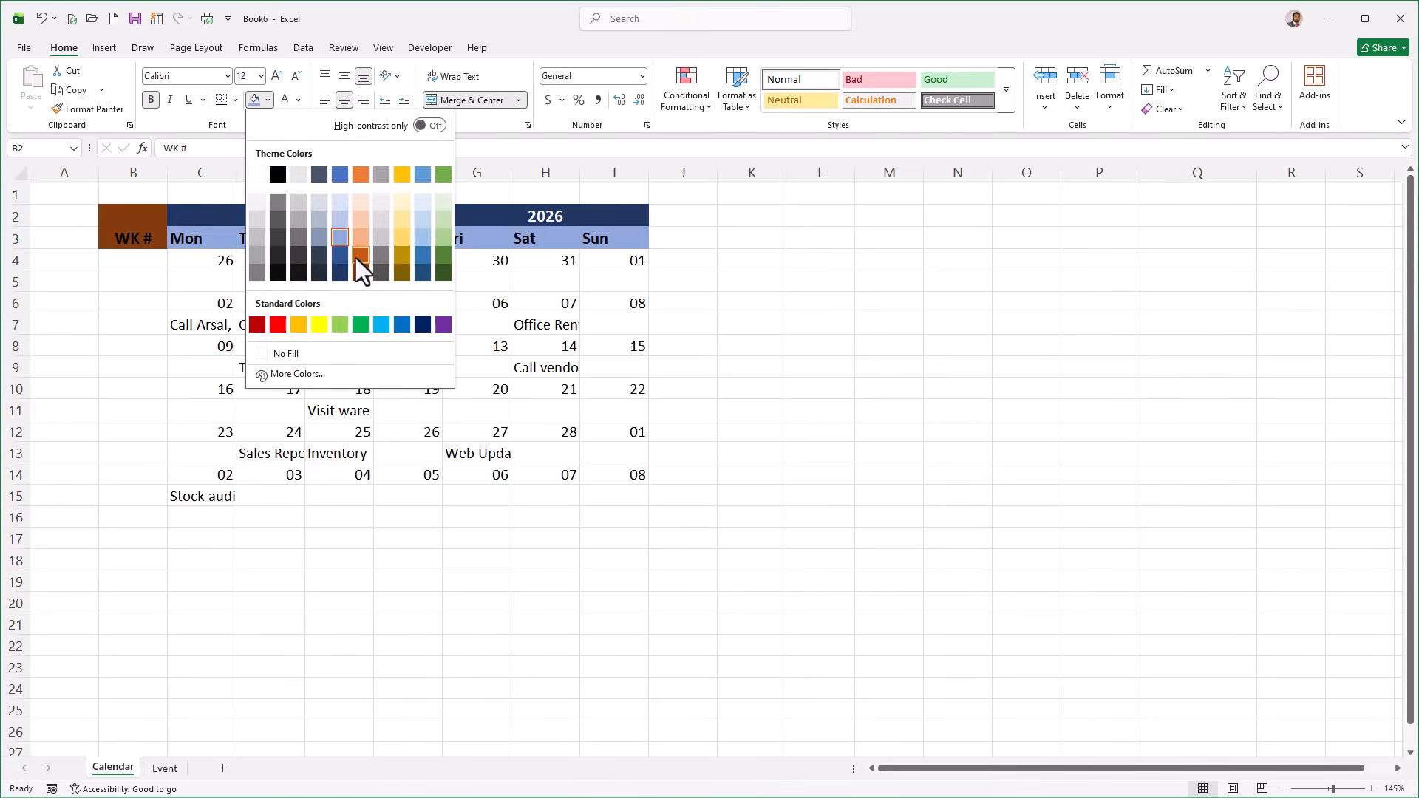
left_click(357, 258)
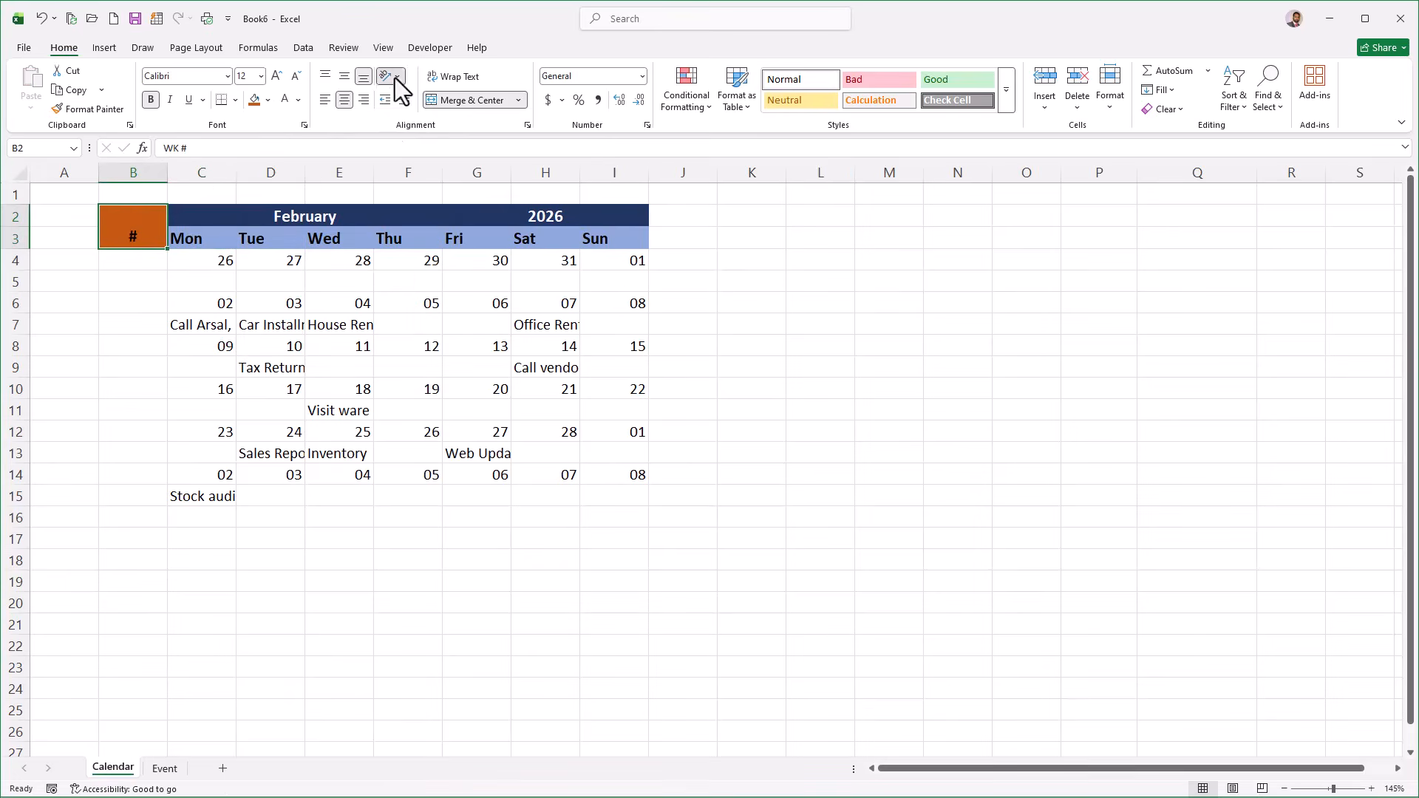
Rotate the WK # heading text up in white font and narrow column B to fit it.
left_click(397, 77)
left_click(410, 157)
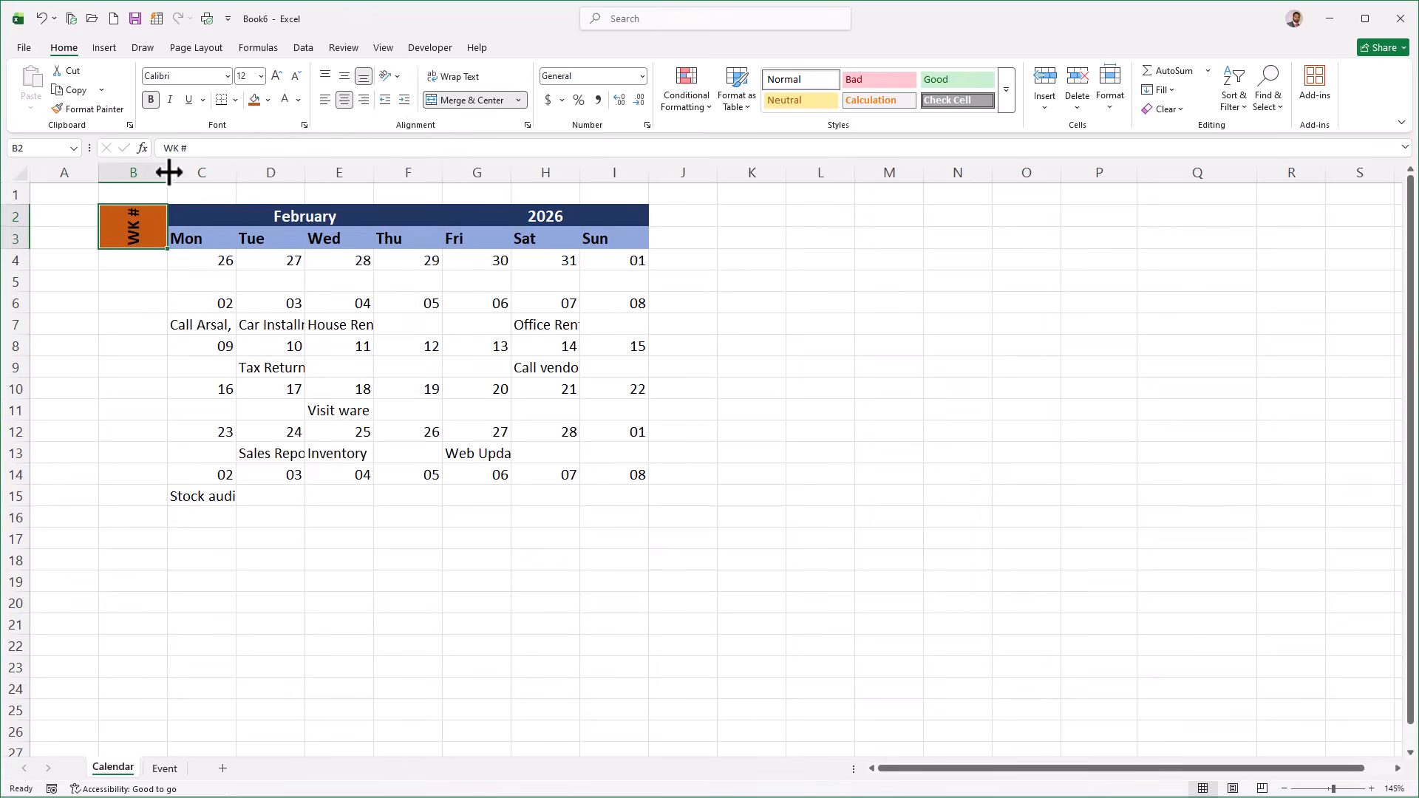
left_click_drag(167, 176, 134, 191)
left_click(111, 255)
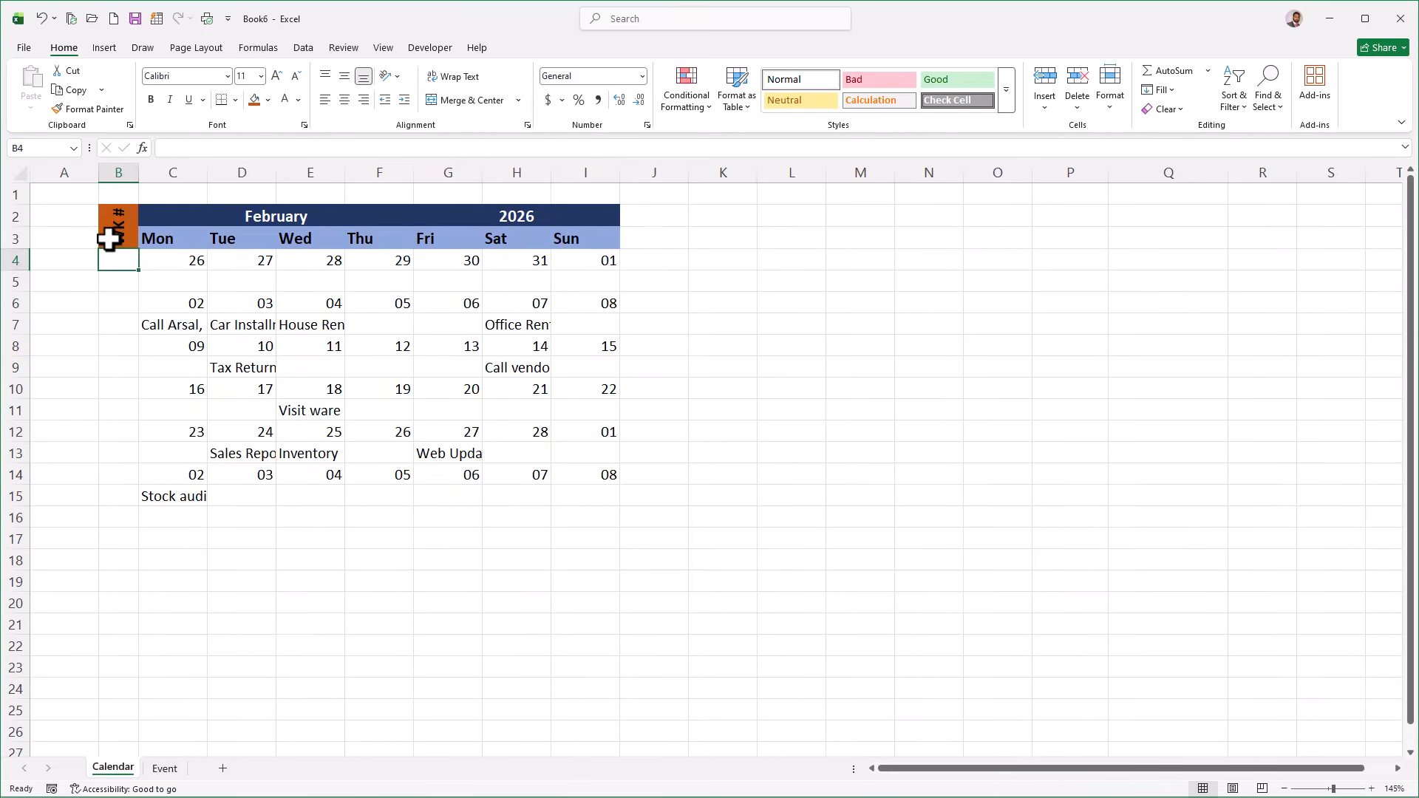
left_click(109, 237)
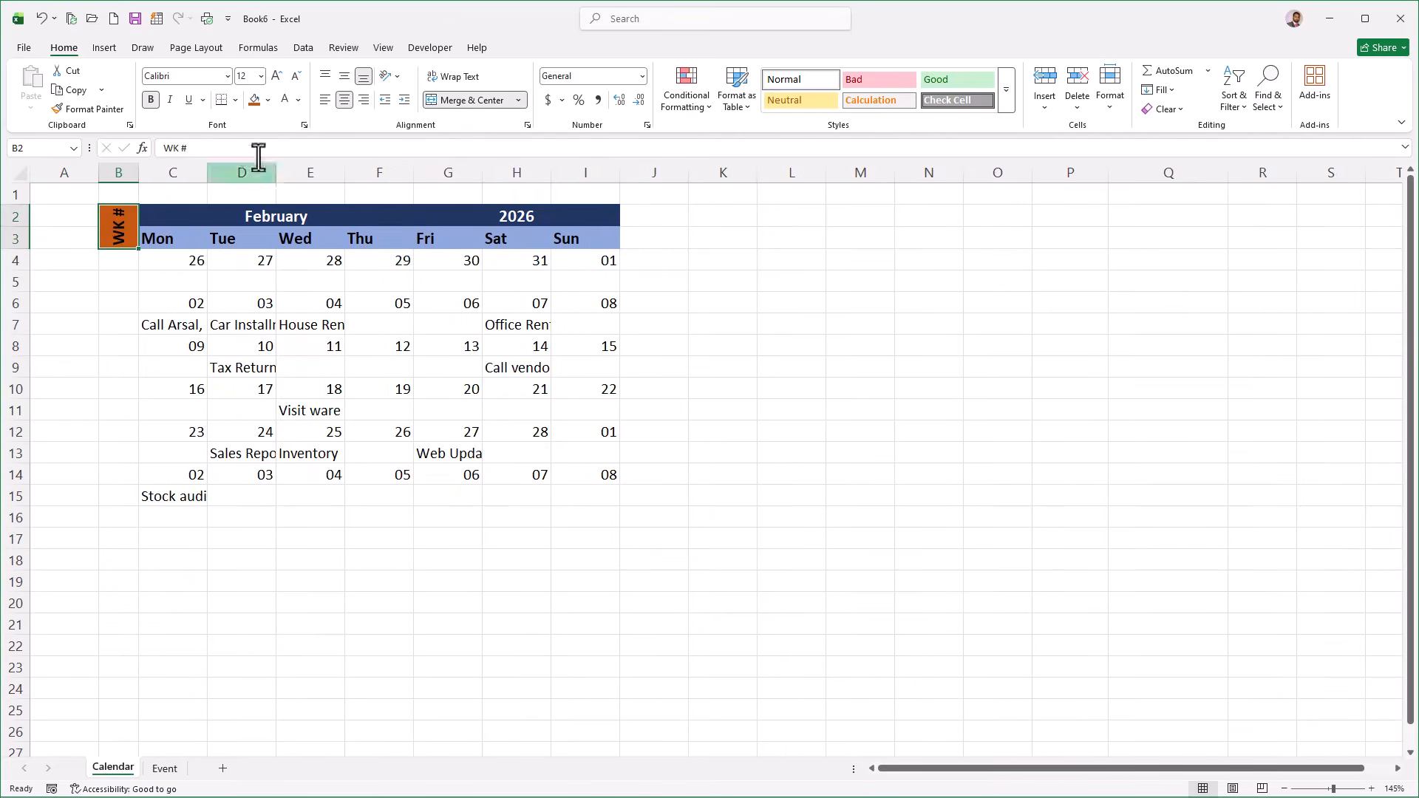
left_click(285, 105)
Enter the formula =WEEKNUM(C4,2) in B4 to number the first calendar week with weeks starting on Monday.
left_click(128, 261)
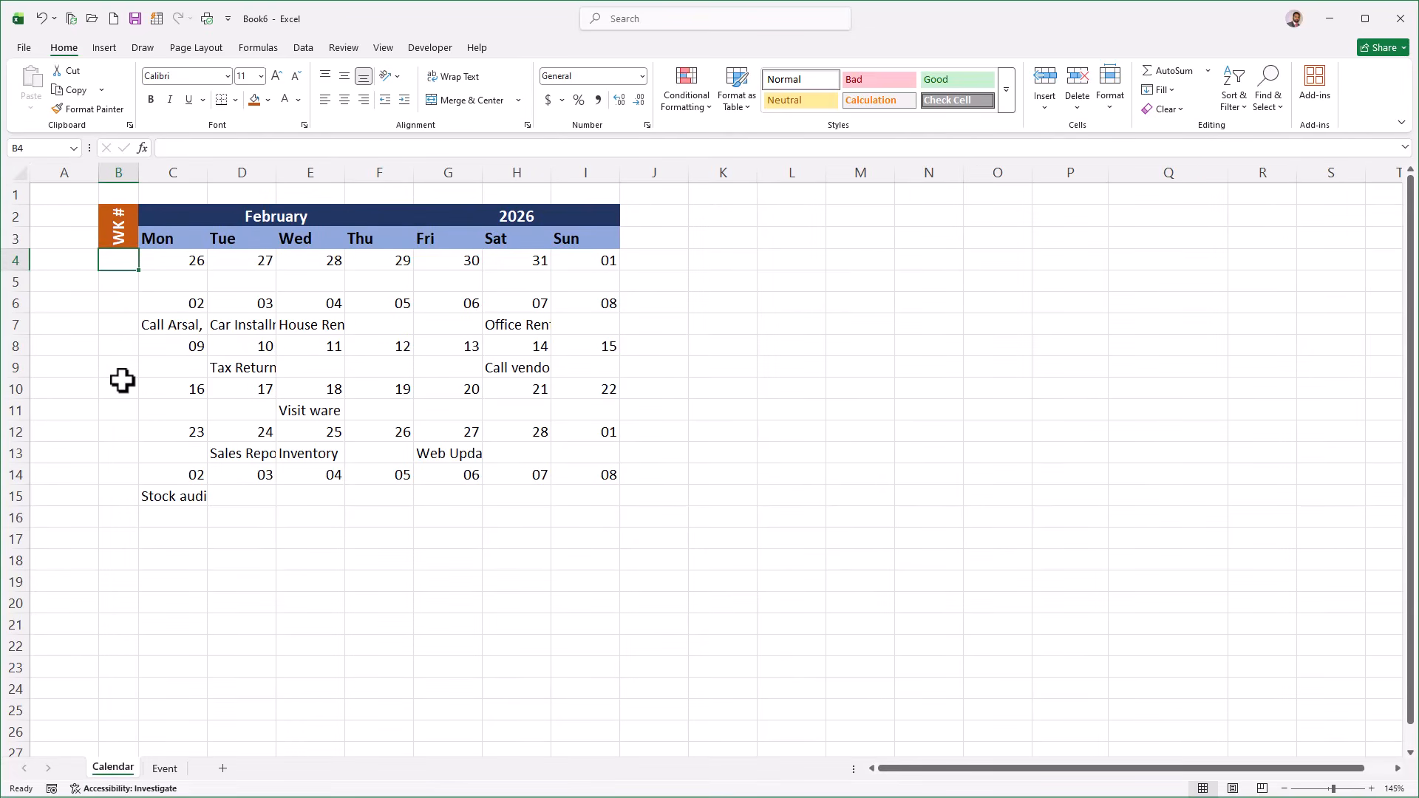
type("=wee")
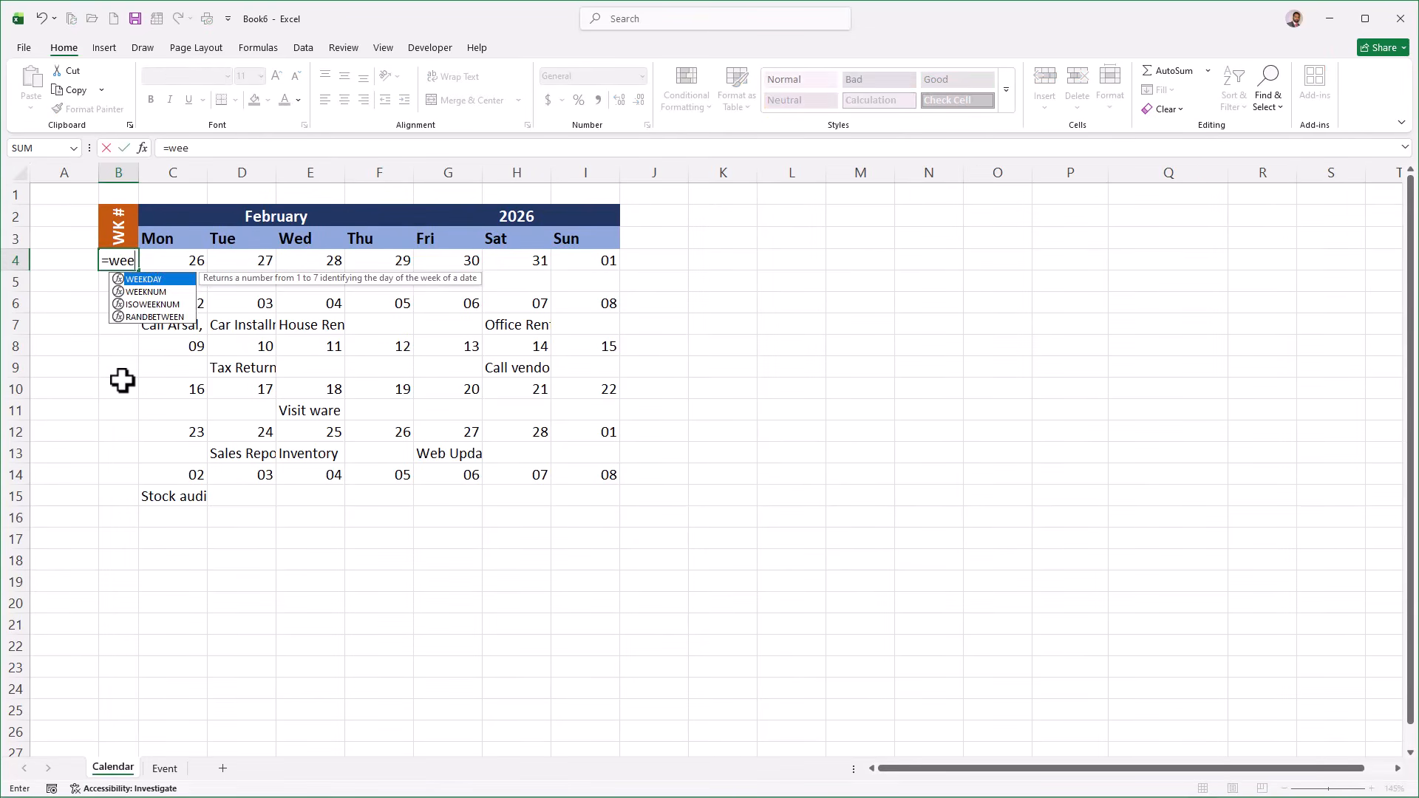
key("Down")
key("Tab")
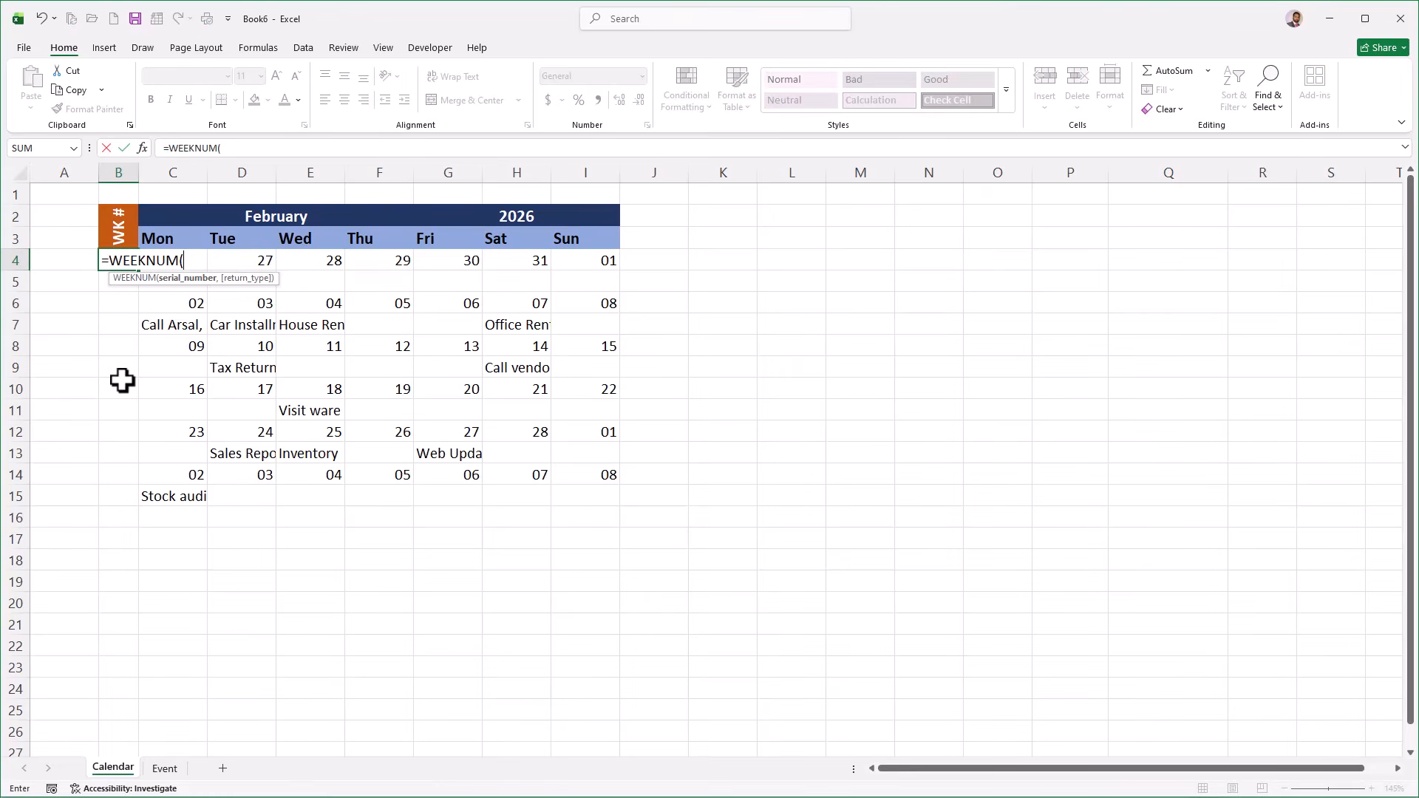
key("Right")
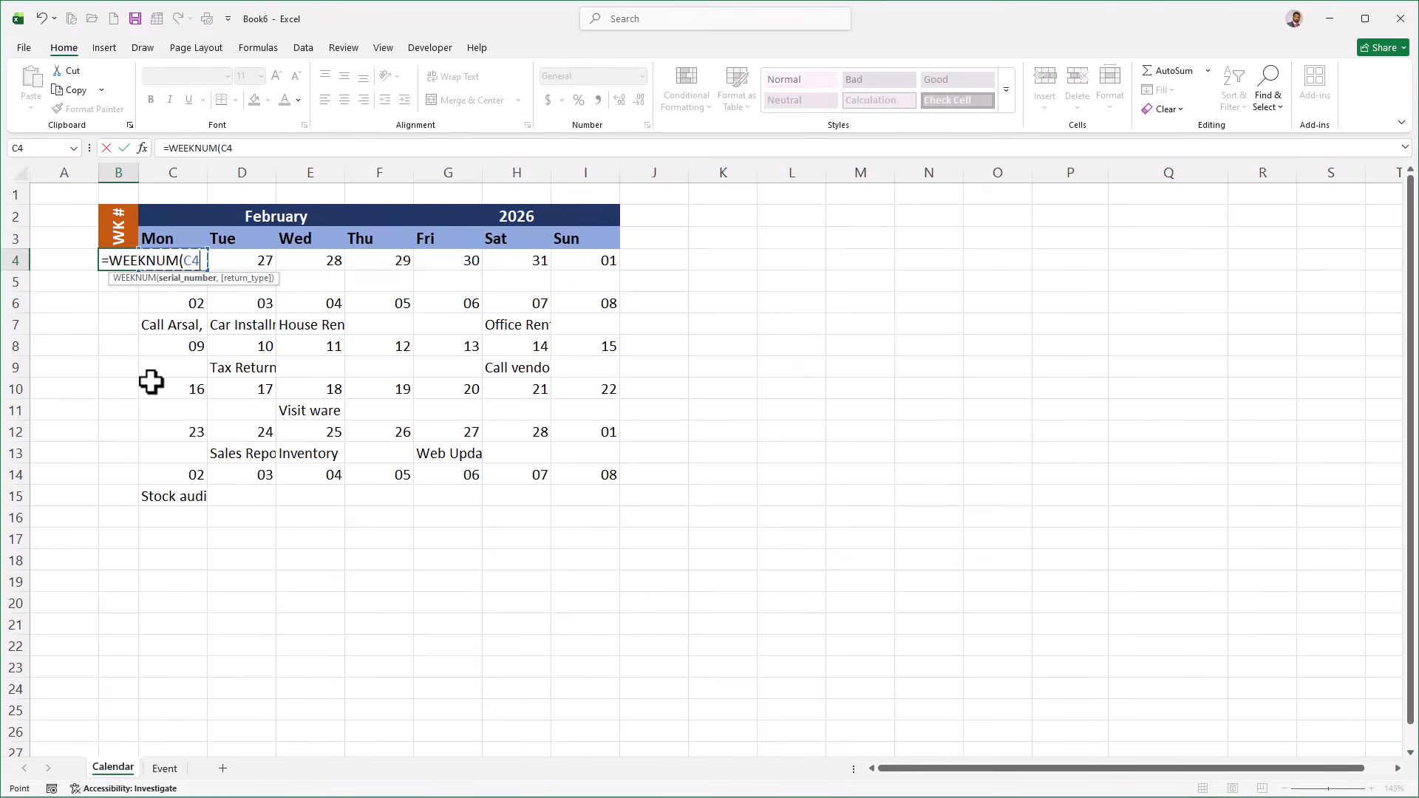
type(",")
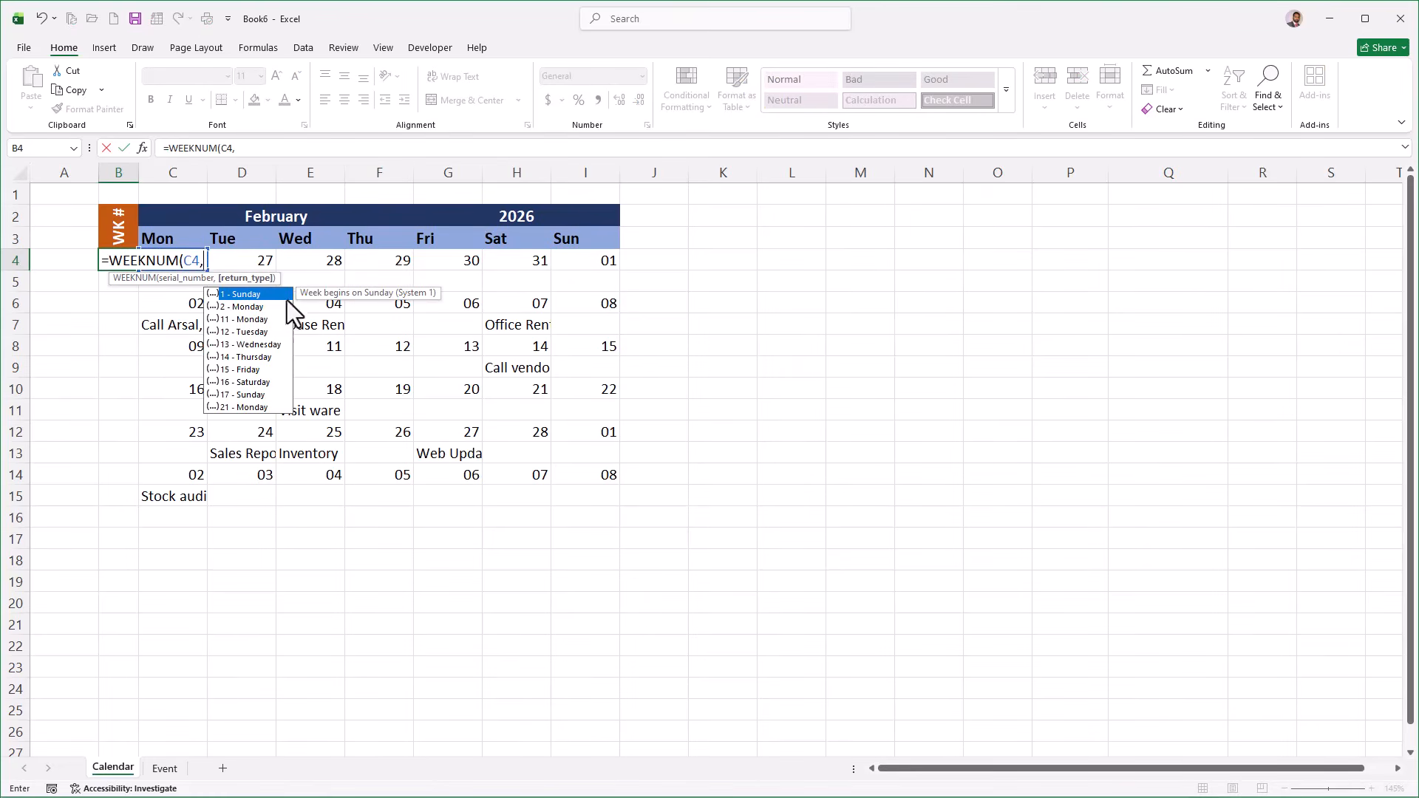
type("2")
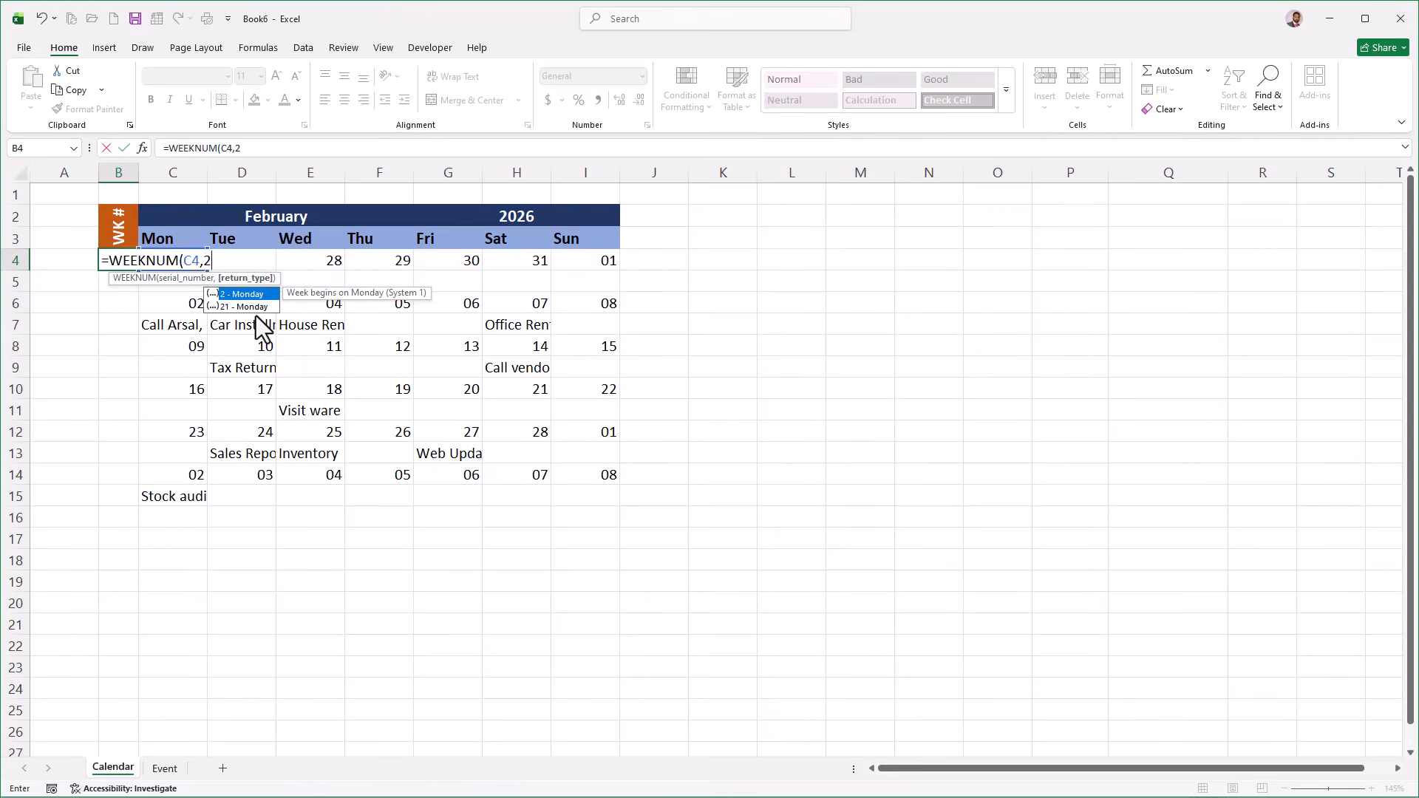
type(")")
key("Return")
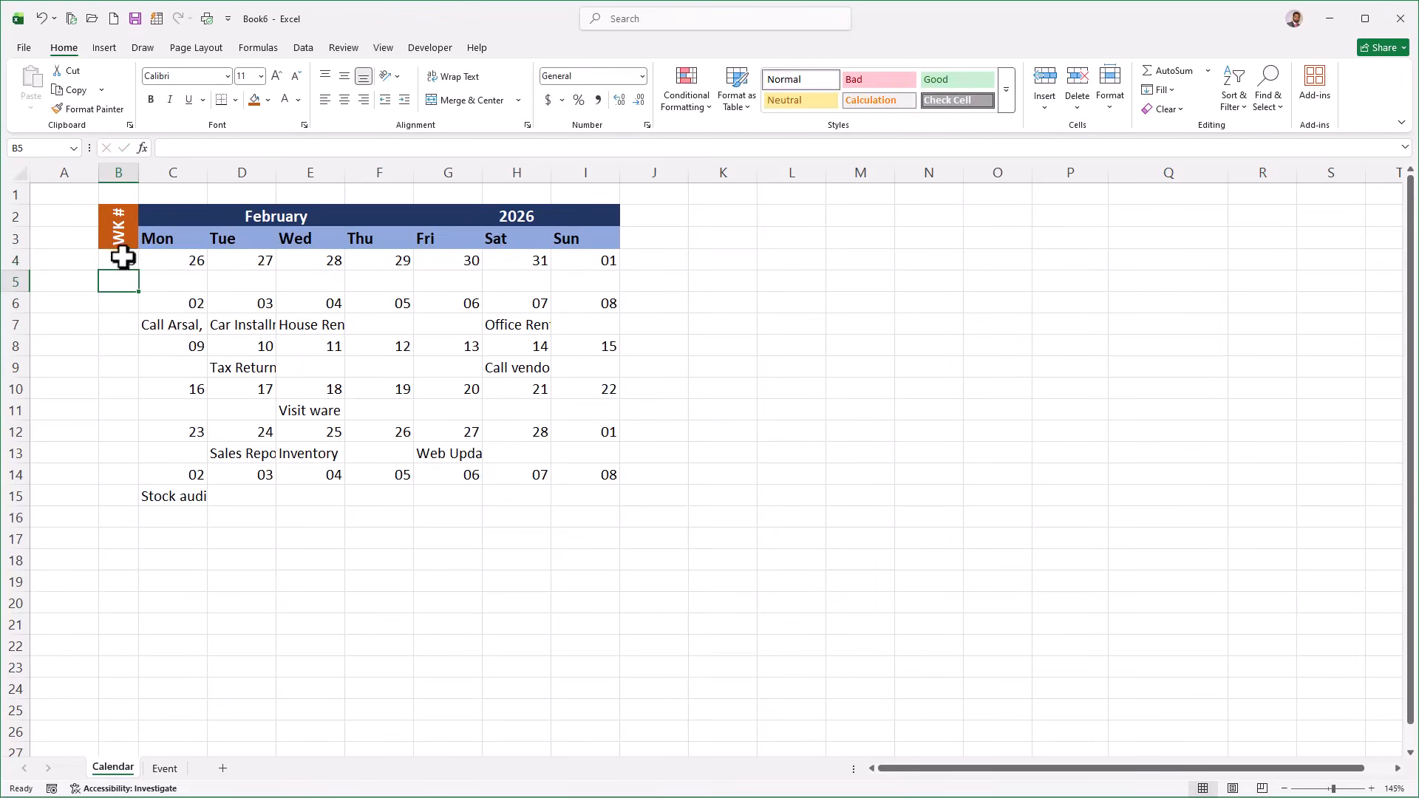
Copy the week-number formula from B4 into B6, B8, B10, B12 and B14, and narrow column A.
left_click(122, 259)
key("ctrl+c")
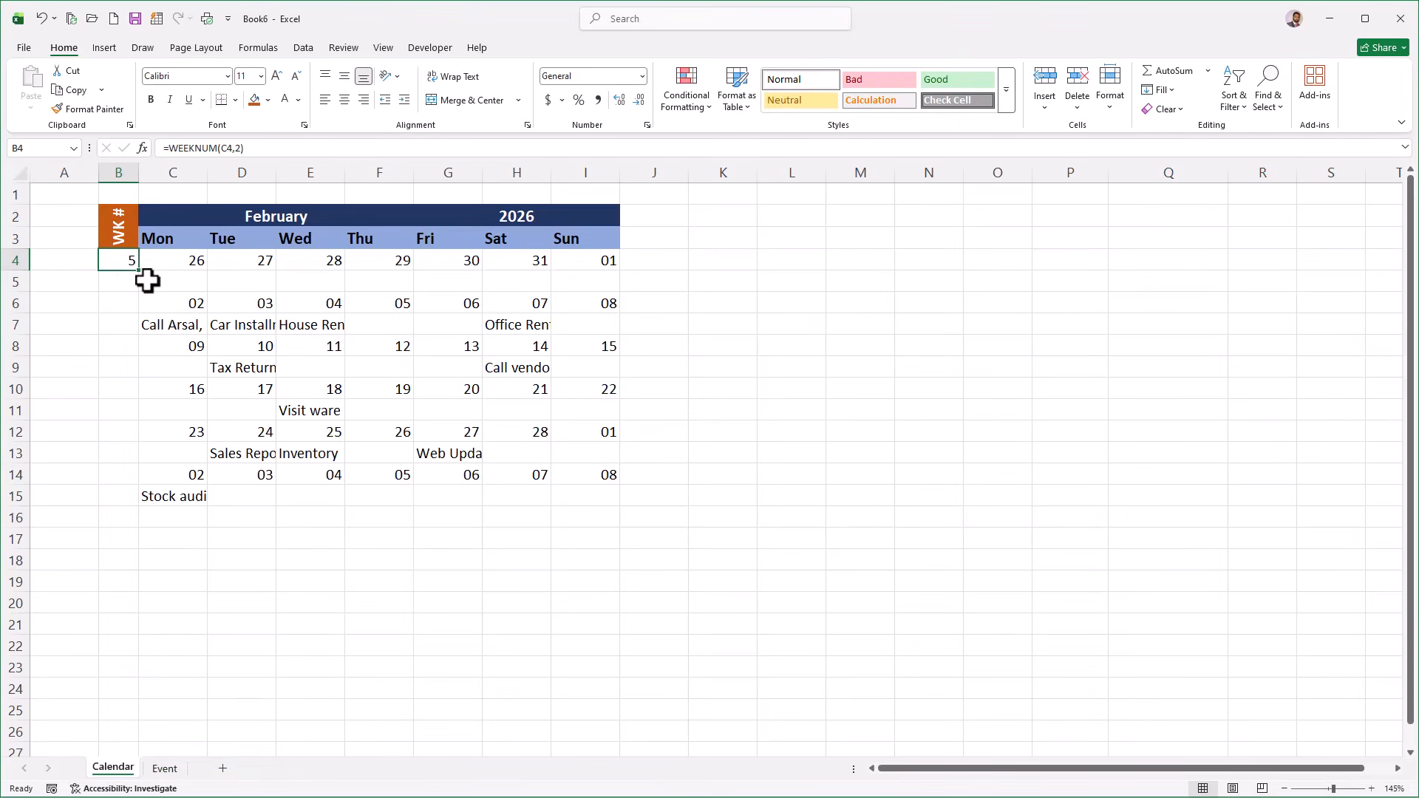
key("ctrl+c")
key("Down")
key("Down")
key("ctrl+v")
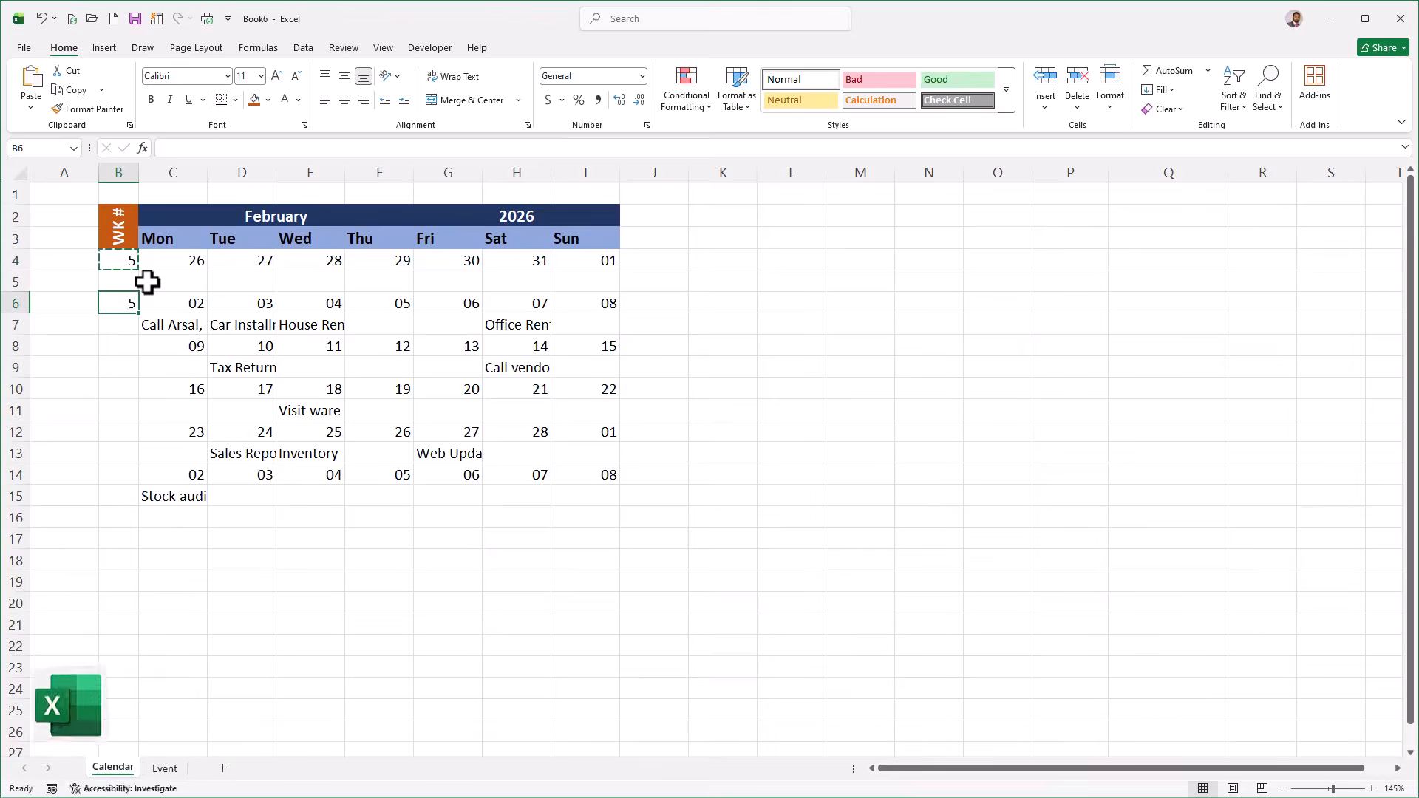
key("Down")
key("Down")
key("ctrl+v")
key("Down")
key("Down")
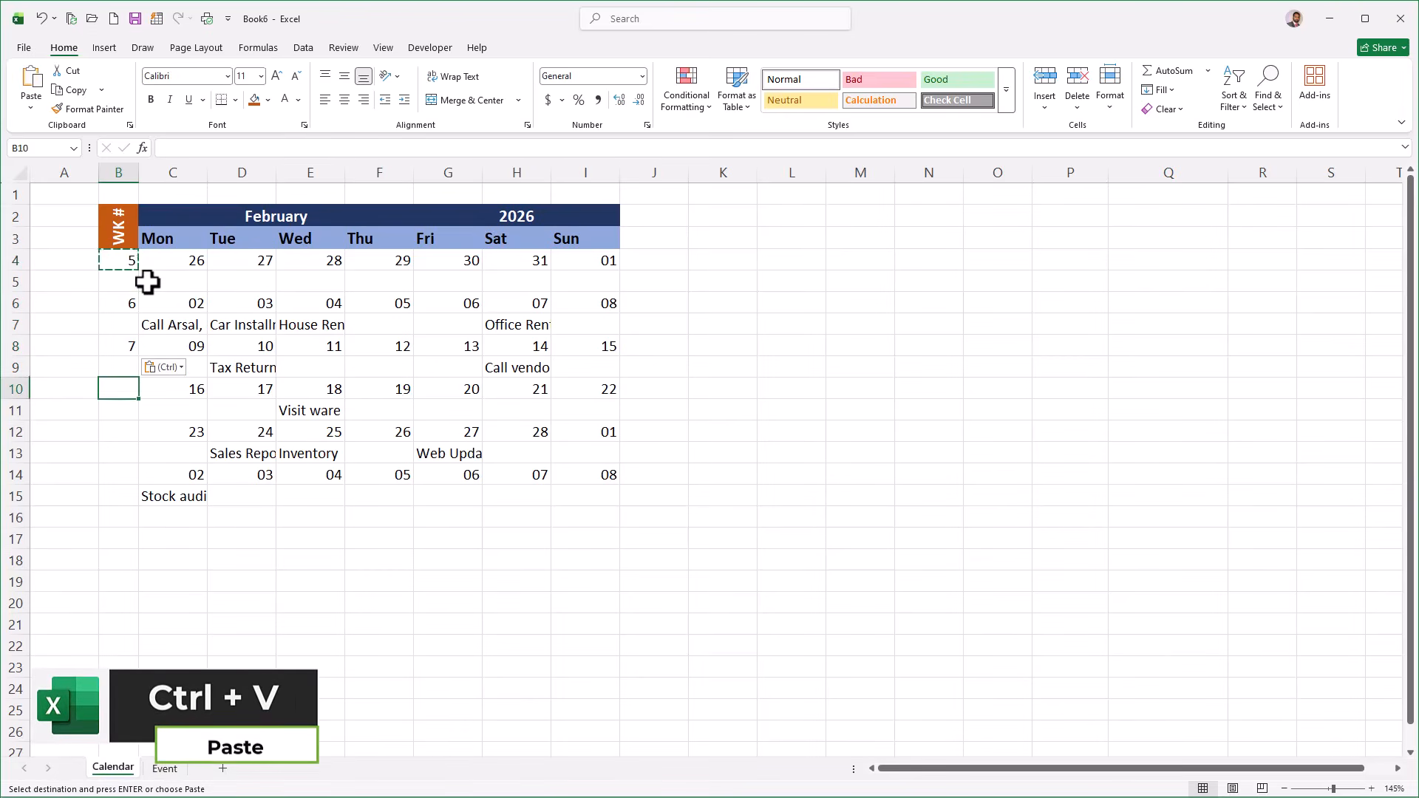
key("ctrl+v")
key("Down")
key("Down")
key("ctrl+v")
key("Down")
key("Down")
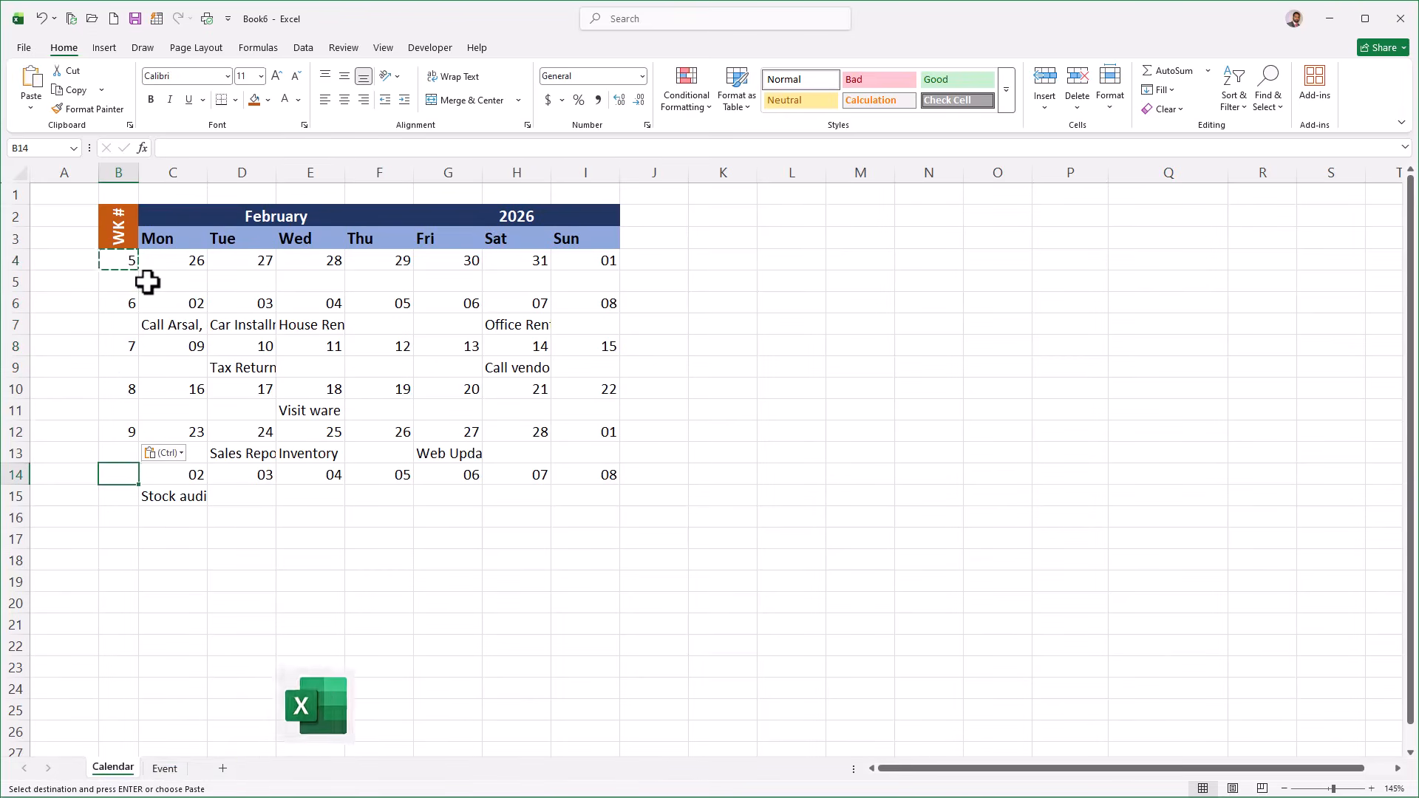
key("ctrl+v")
key("Escape")
left_click_drag(99, 175, 56, 176)
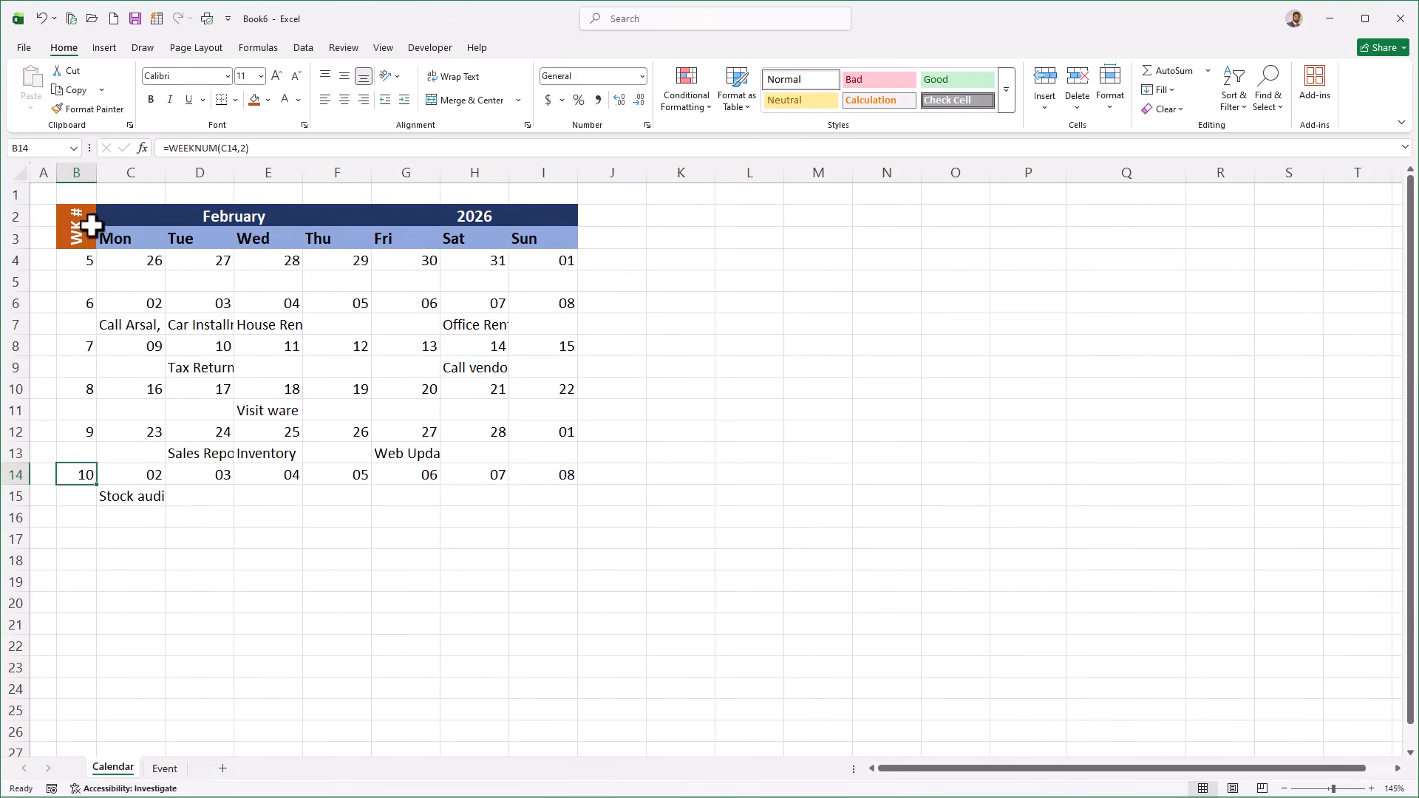
Make the first date row B4:I4 bold and align it left and to the top of the cells.
left_click_drag(80, 260, 533, 260)
left_click(155, 101)
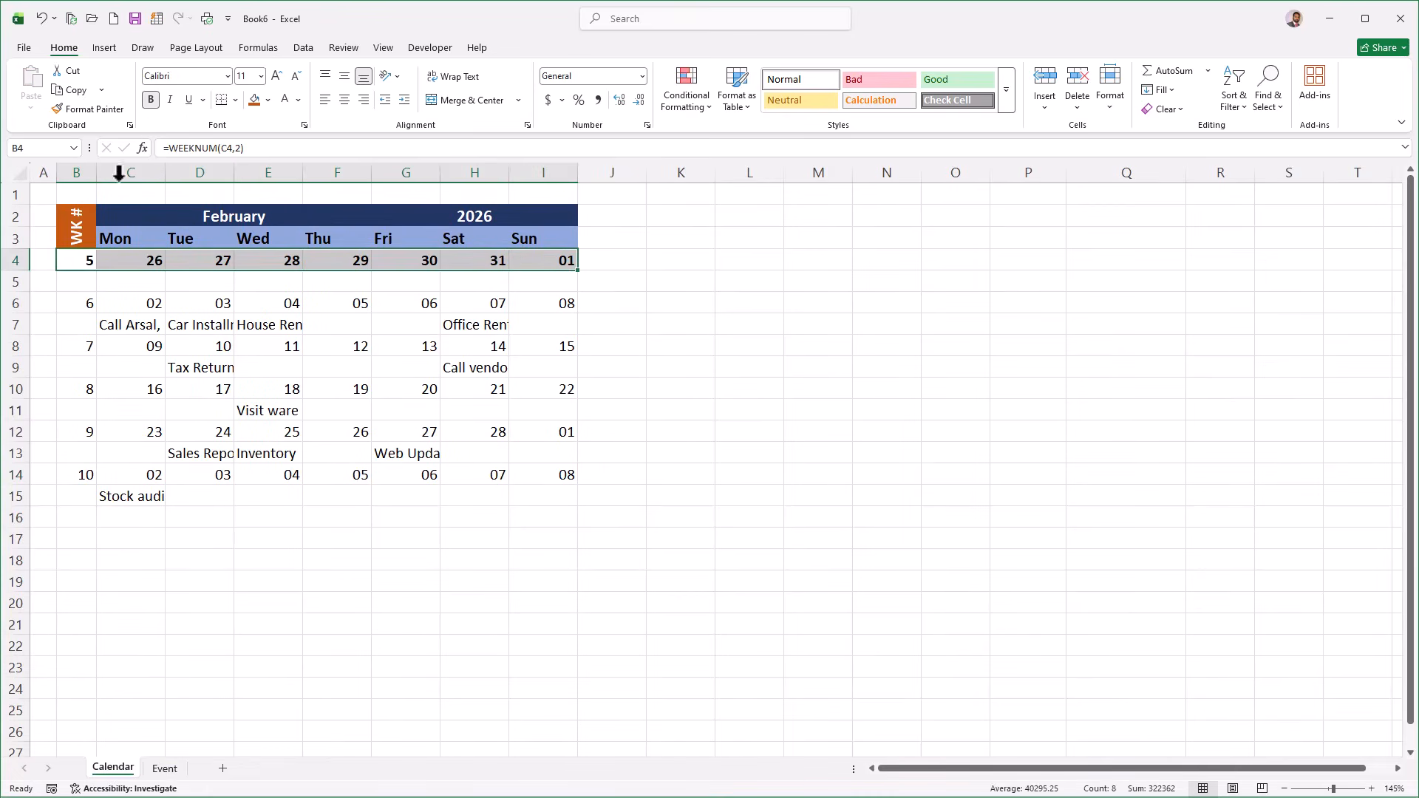
left_click(325, 105)
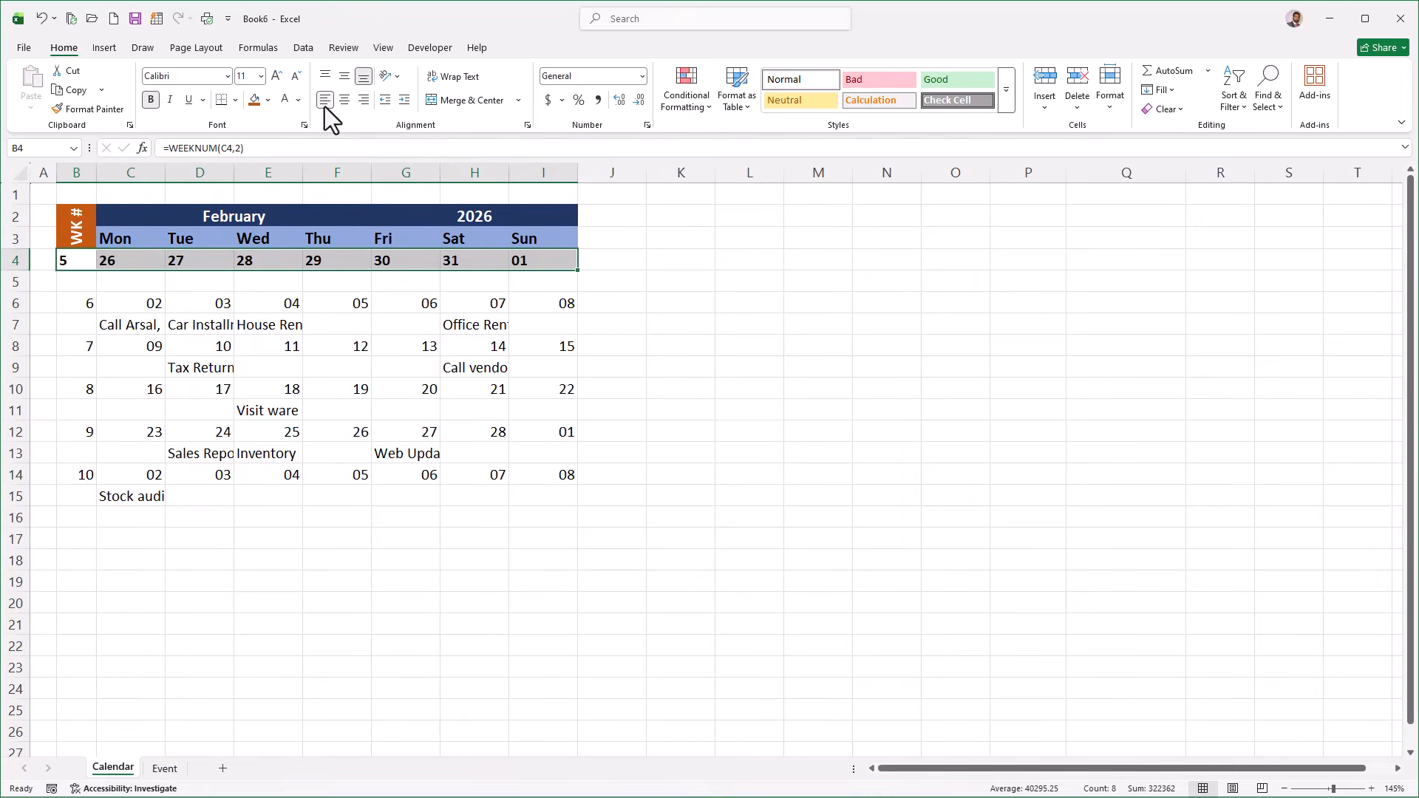
Copy the formatting of B4:I4 to the other date rows 6, 8, 10, 12 and 14 with Format Painter.
left_click(96, 110)
left_click(80, 303)
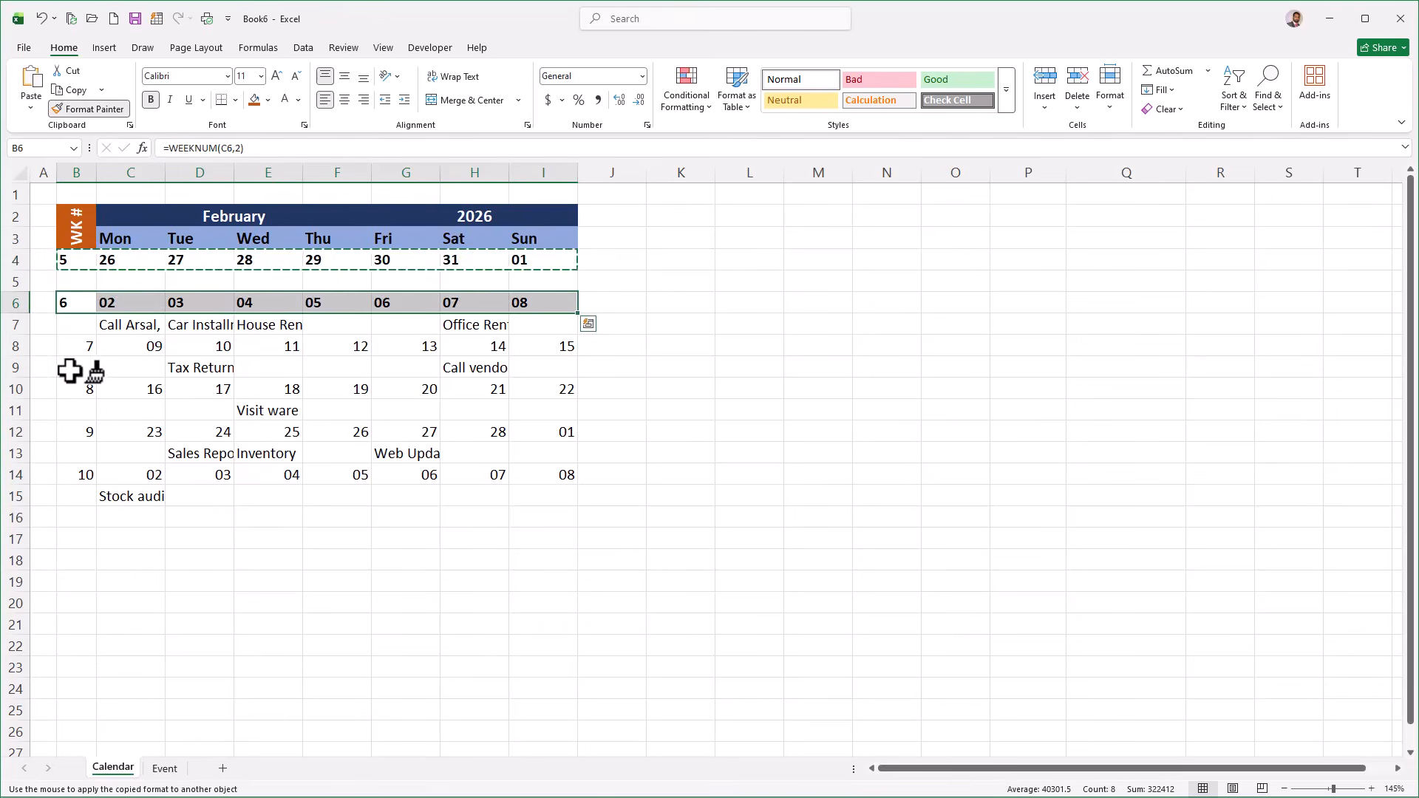
left_click(79, 347)
left_click(79, 389)
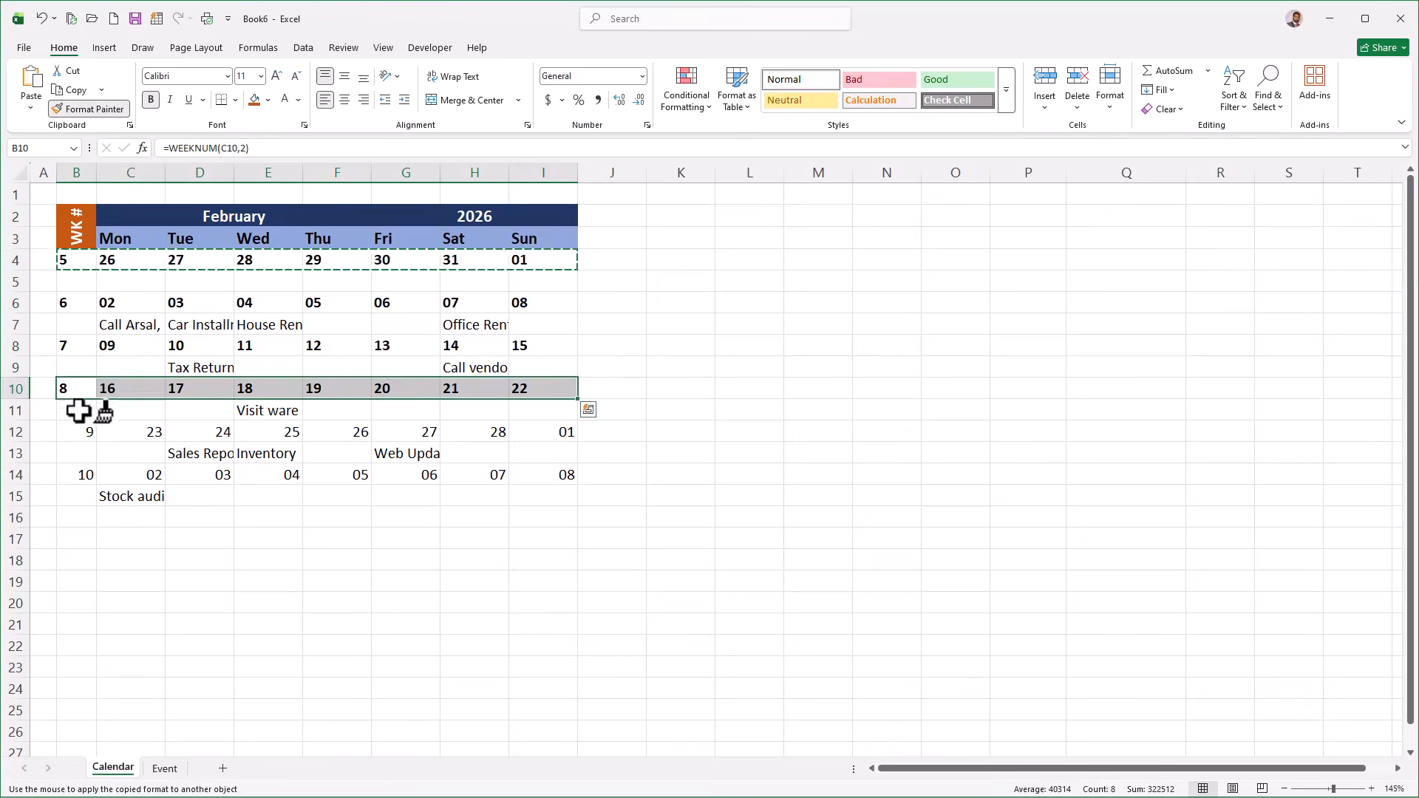
left_click(79, 432)
left_click(73, 472)
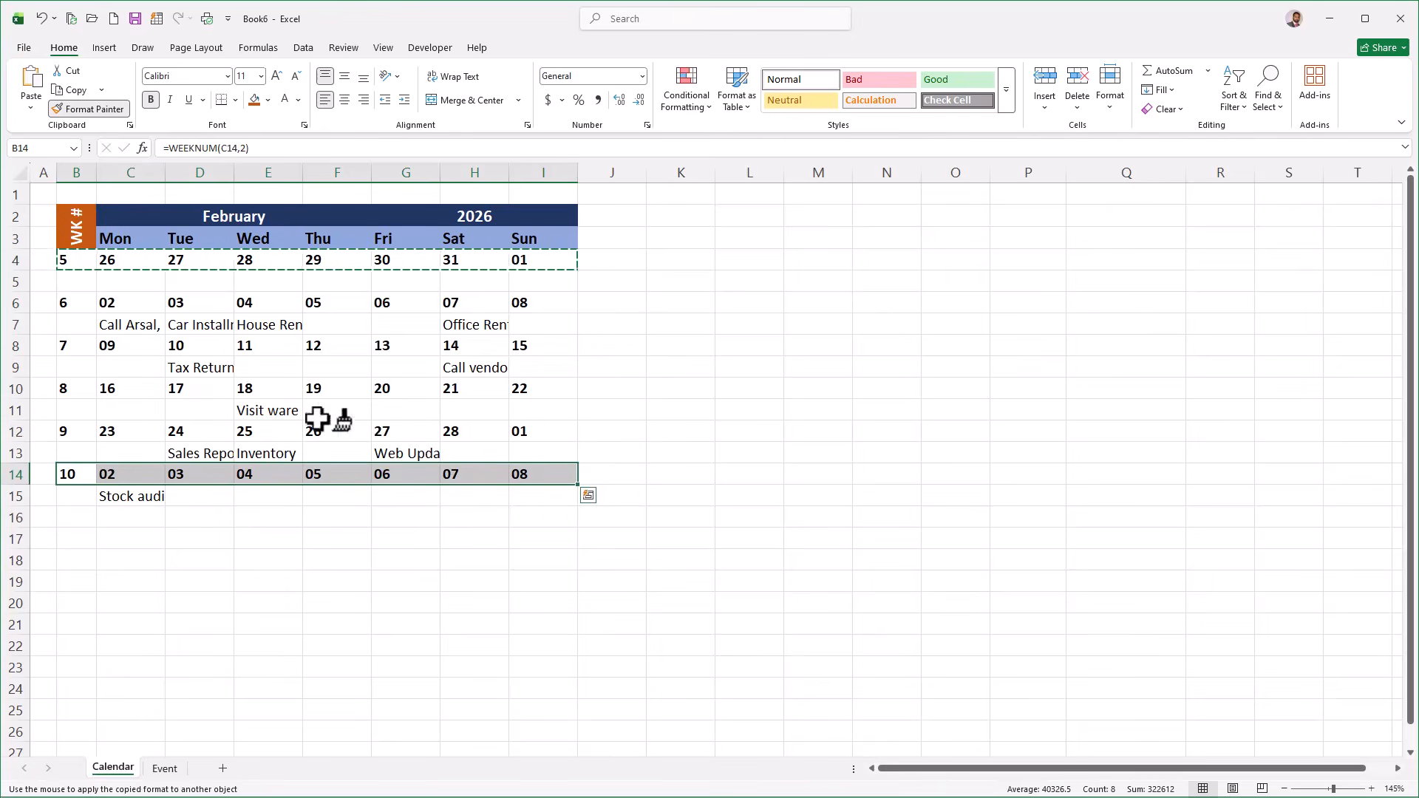
Set the height of the event rows 5, 7, 9, 11, 13 and 15 to 45.
left_click(8, 283)
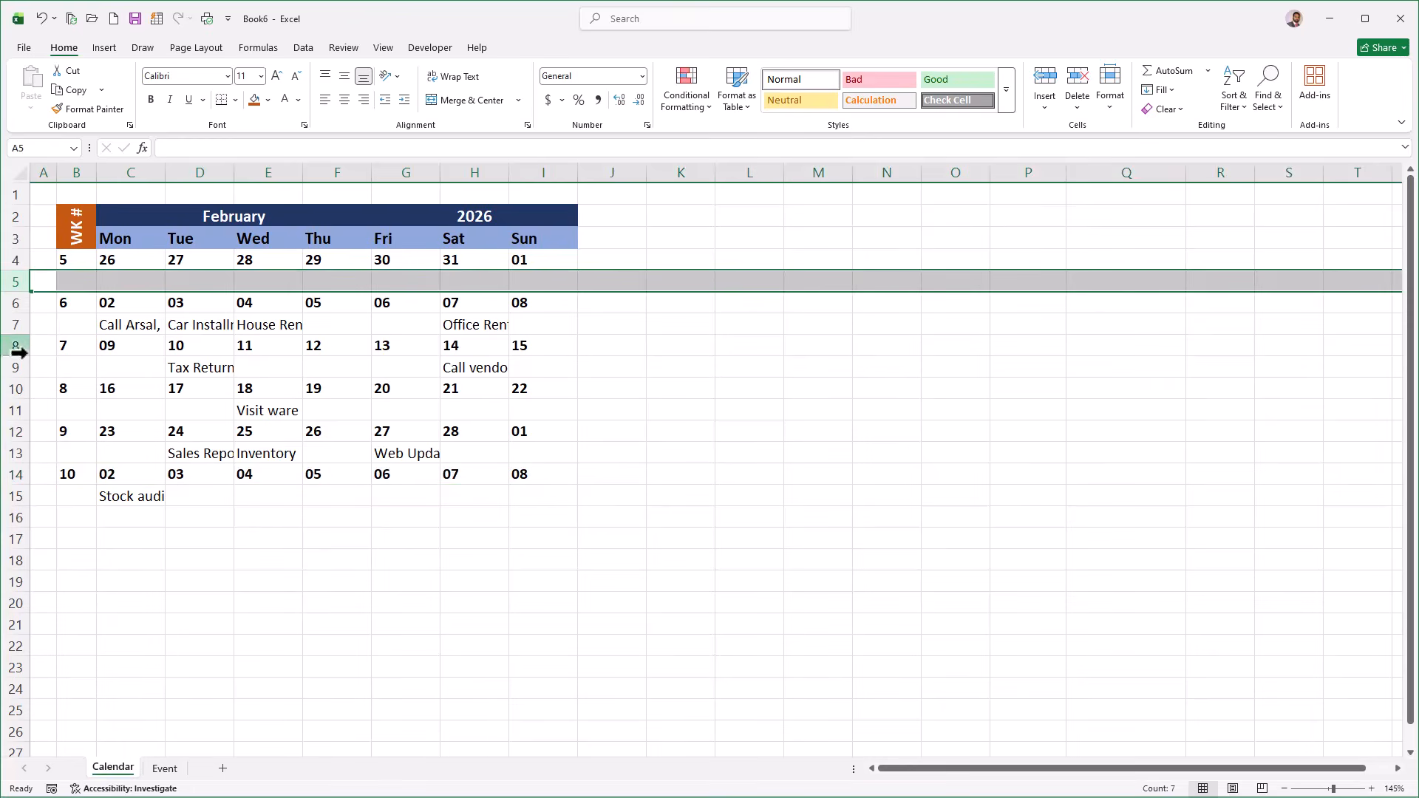
left_click(13, 324, "ctrl")
left_click(12, 368, "ctrl")
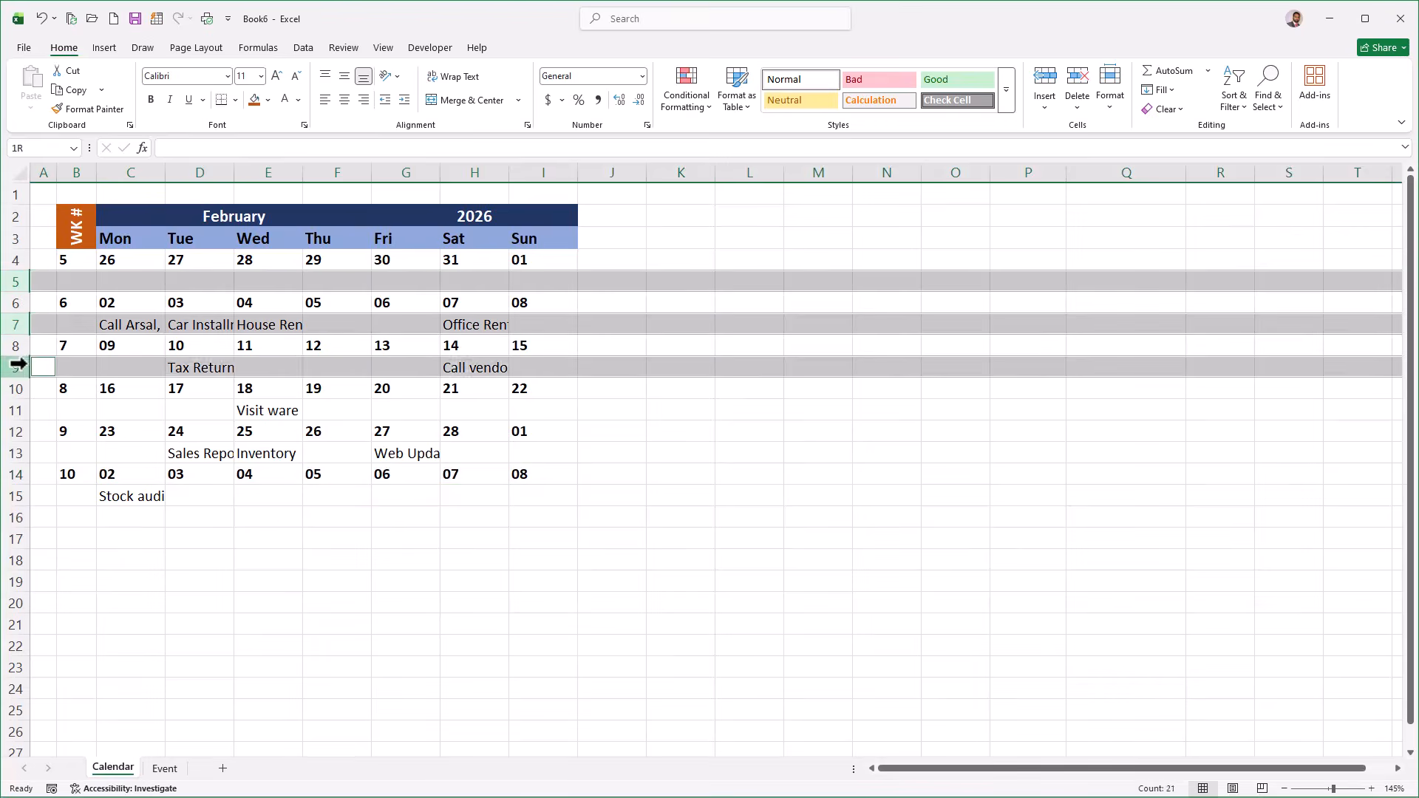
left_click(13, 410, "ctrl")
left_click(11, 453, "ctrl")
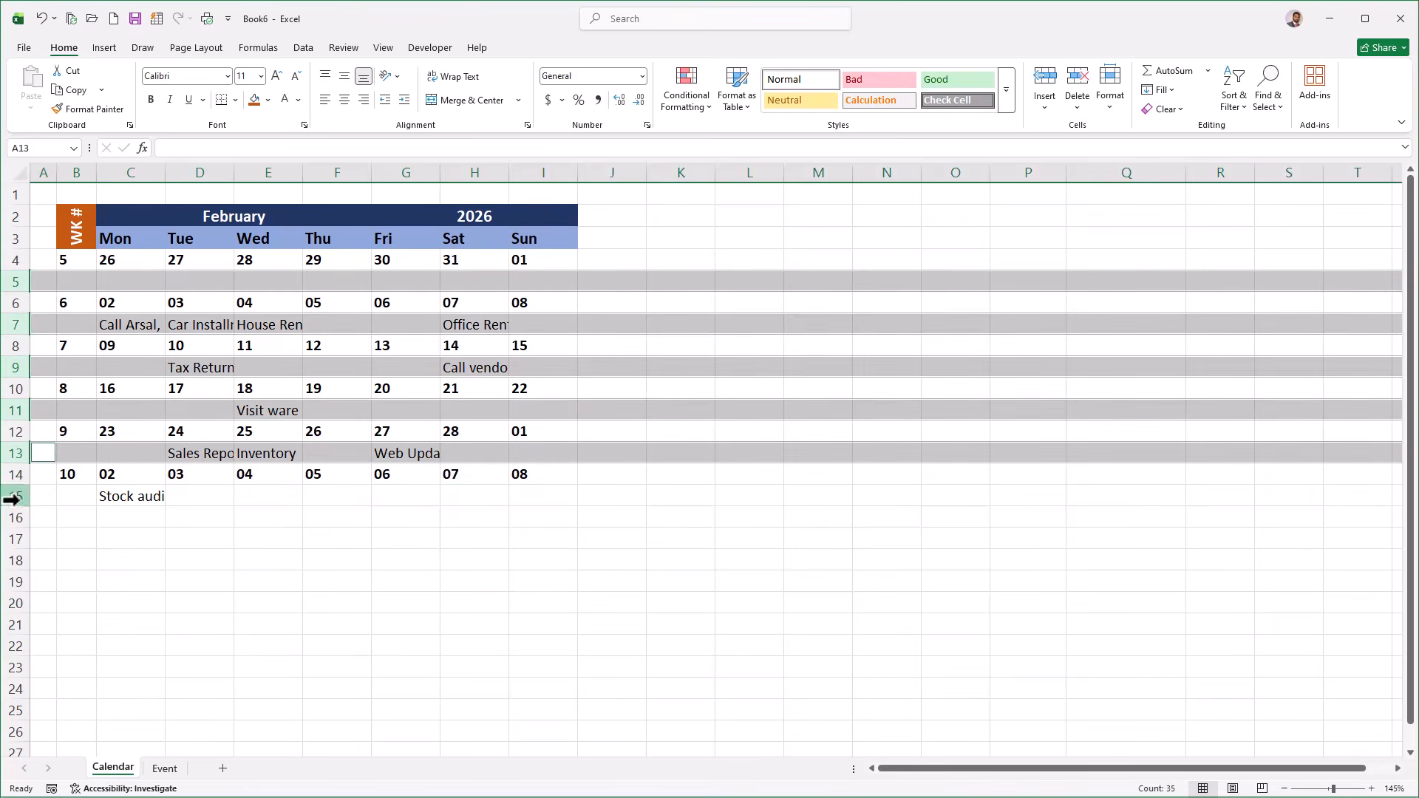
left_click(13, 496, "ctrl")
right_click(13, 499)
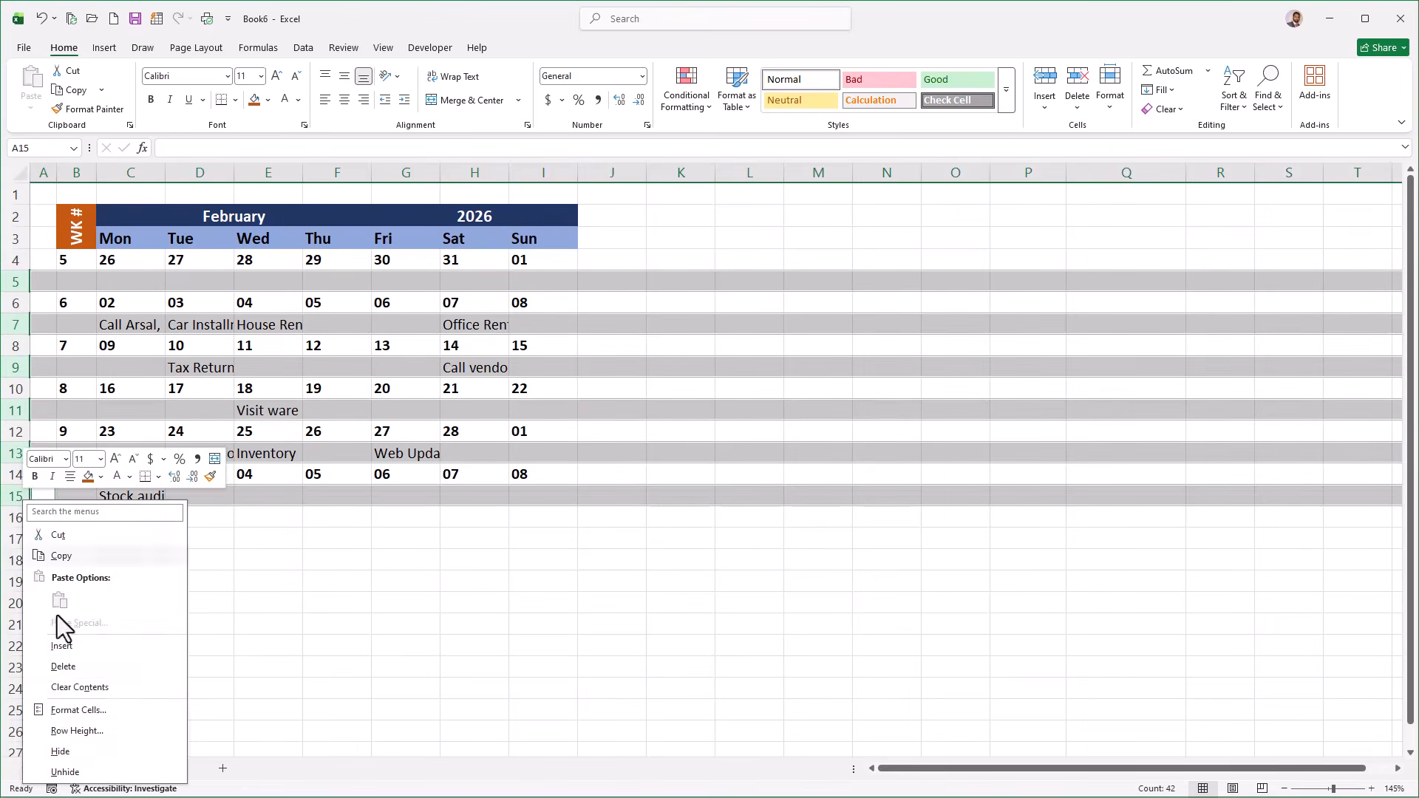
left_click(111, 730)
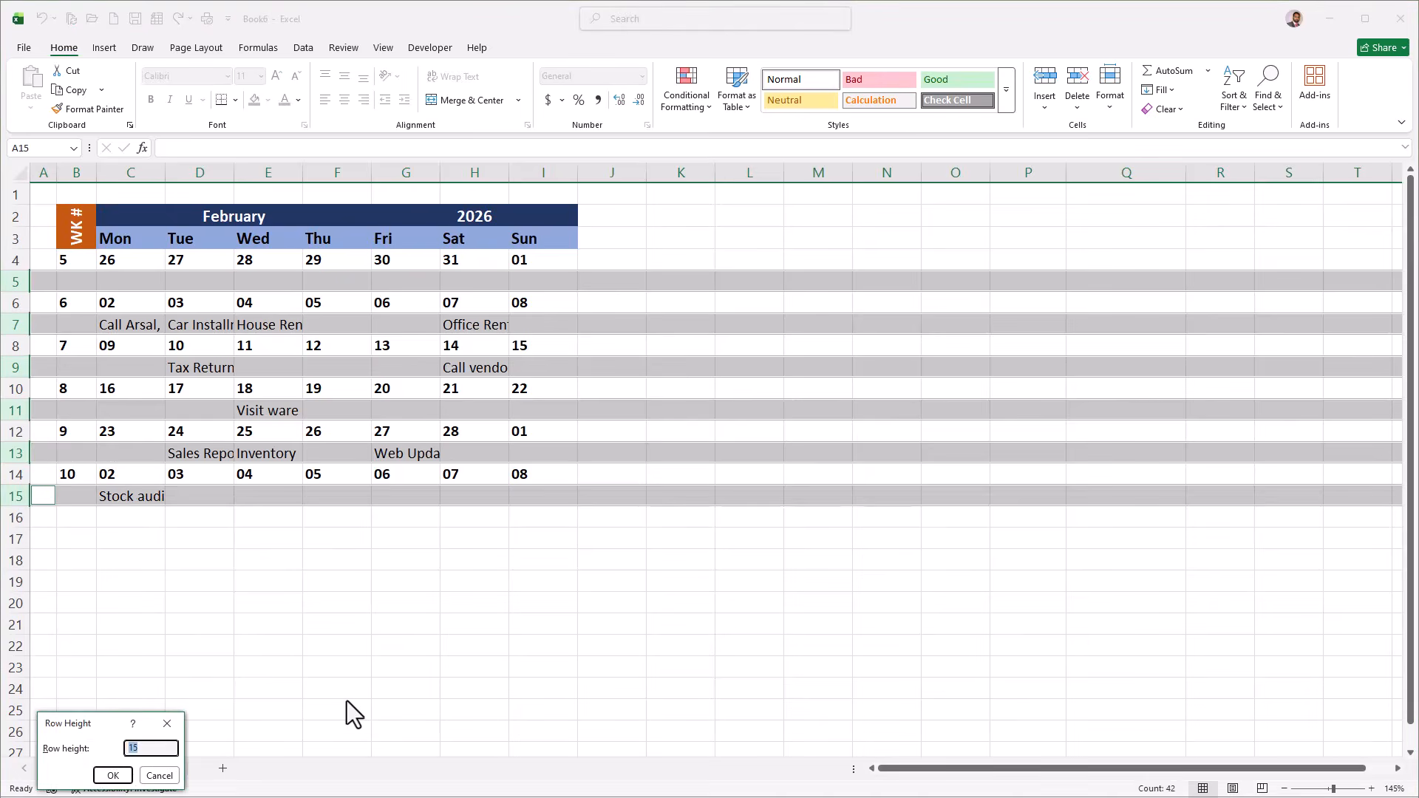
type("45")
key("Return")
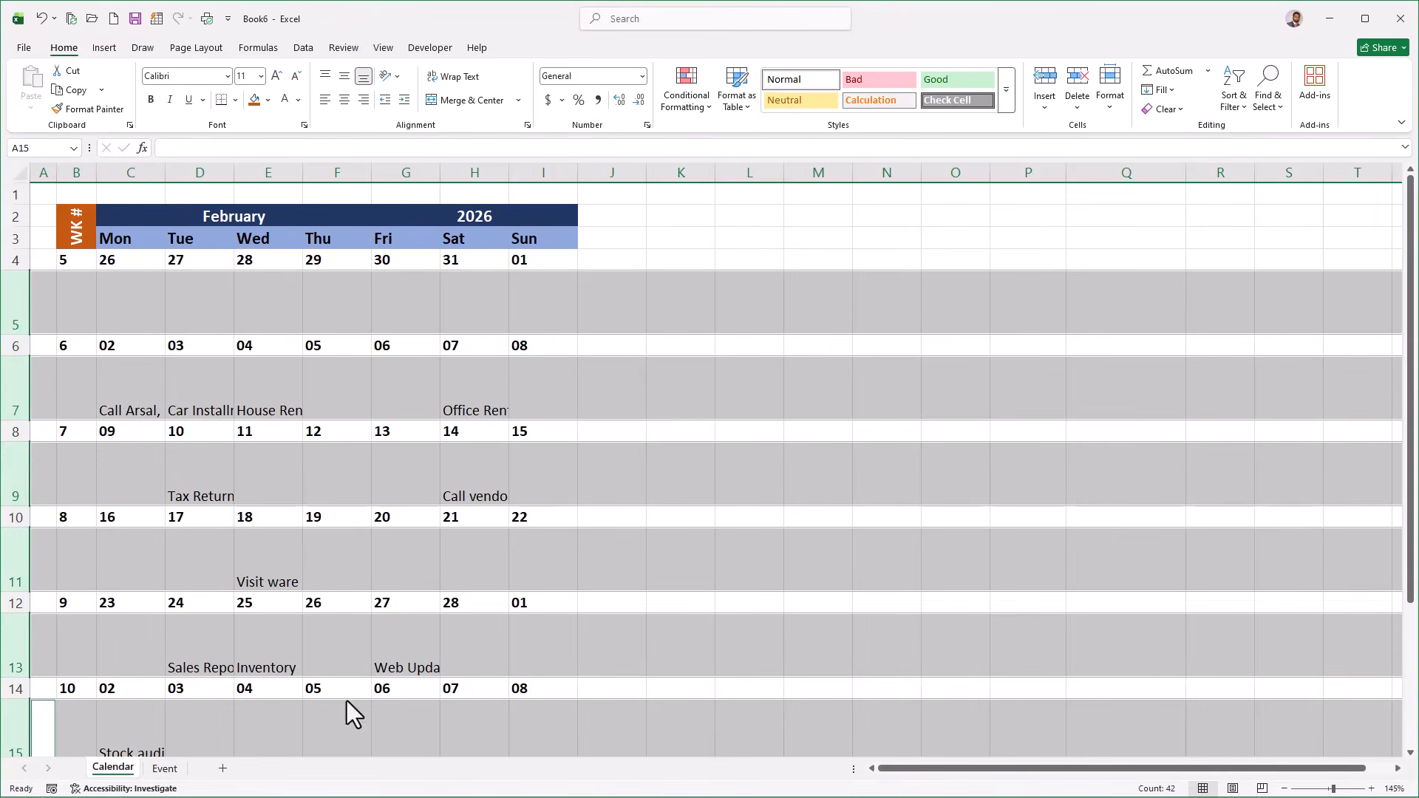
scroll(439, 603, "down", 1, "ctrl")
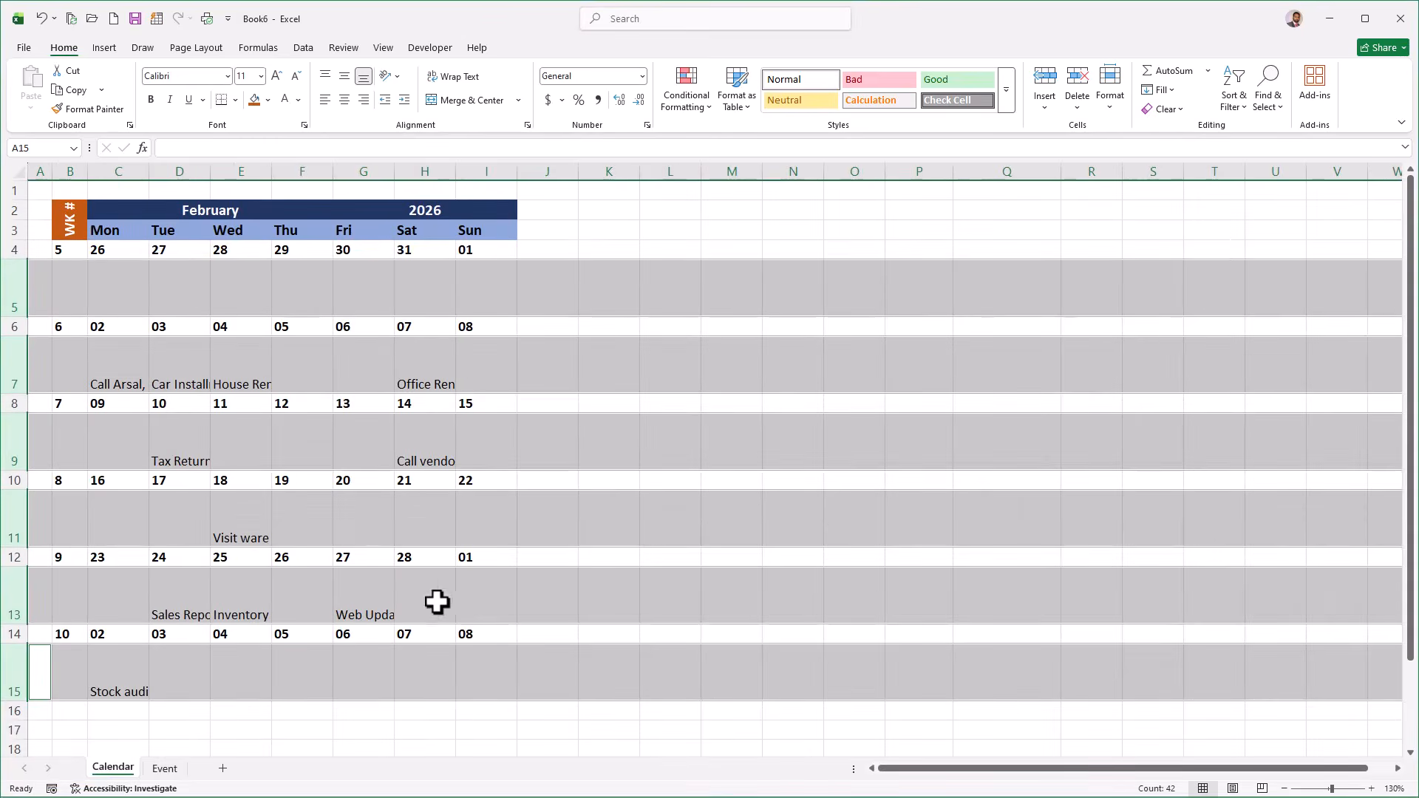
left_click(453, 726)
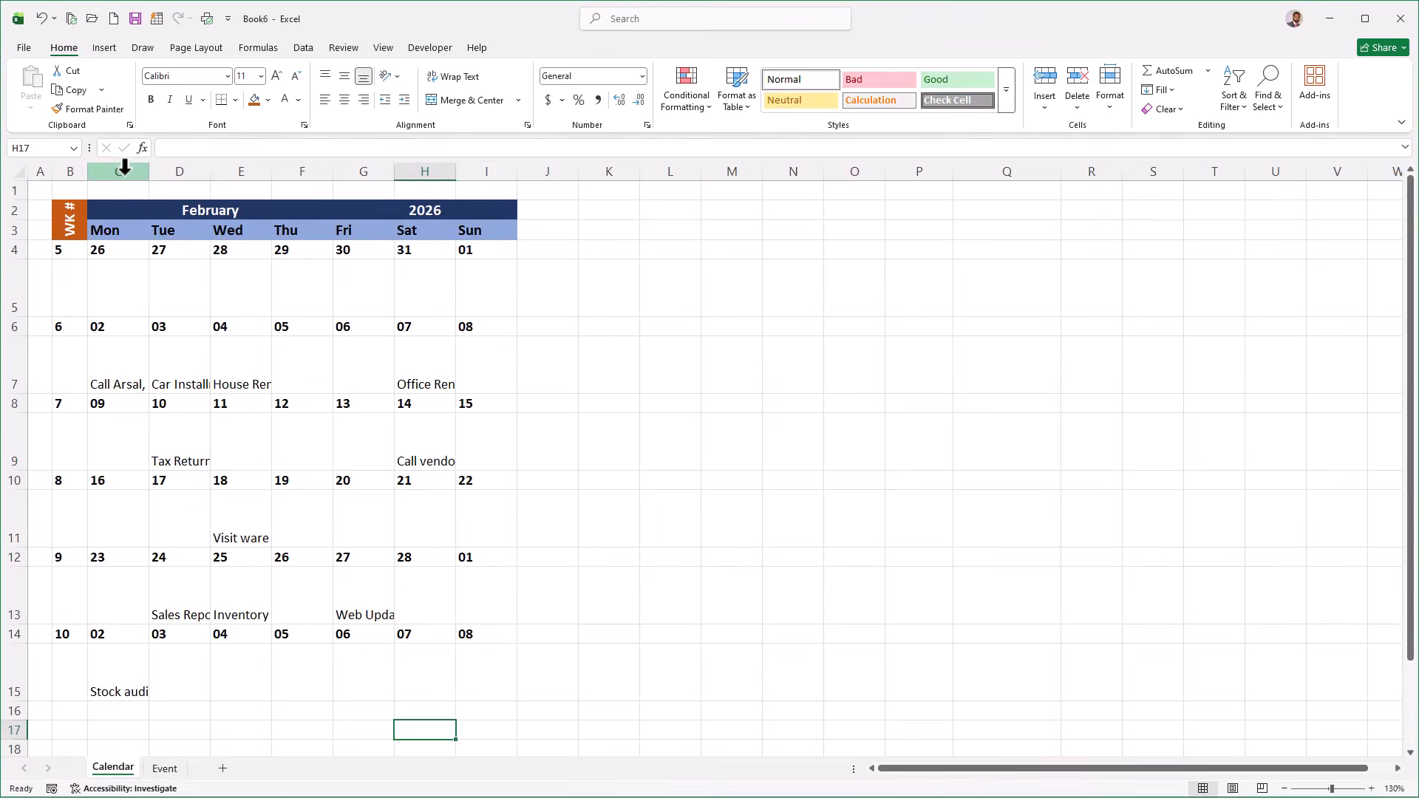
Set the width of the weekday columns C to I to 12.
left_click_drag(125, 167, 486, 181)
right_click(490, 173)
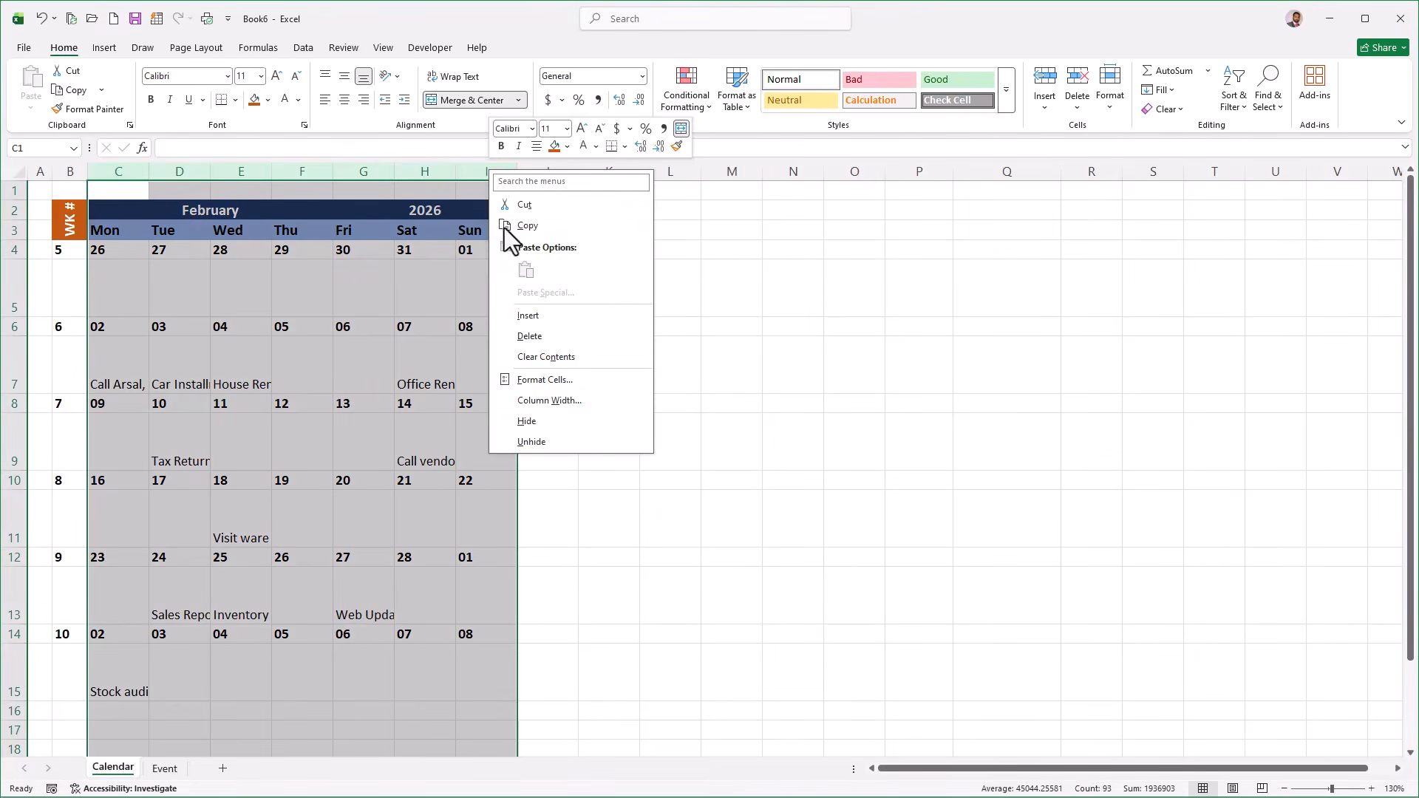
left_click(538, 401)
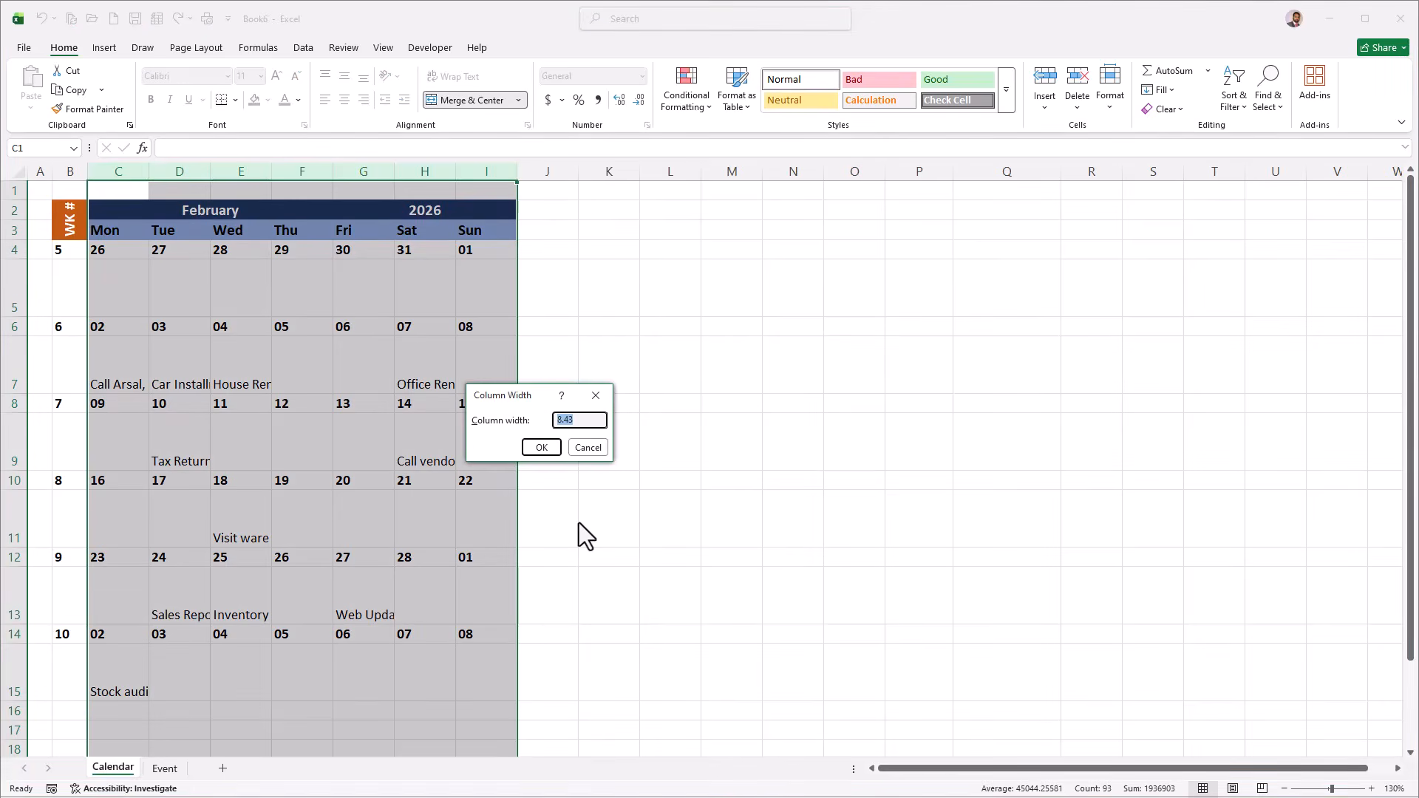
type("12")
key("Return")
left_click(295, 366)
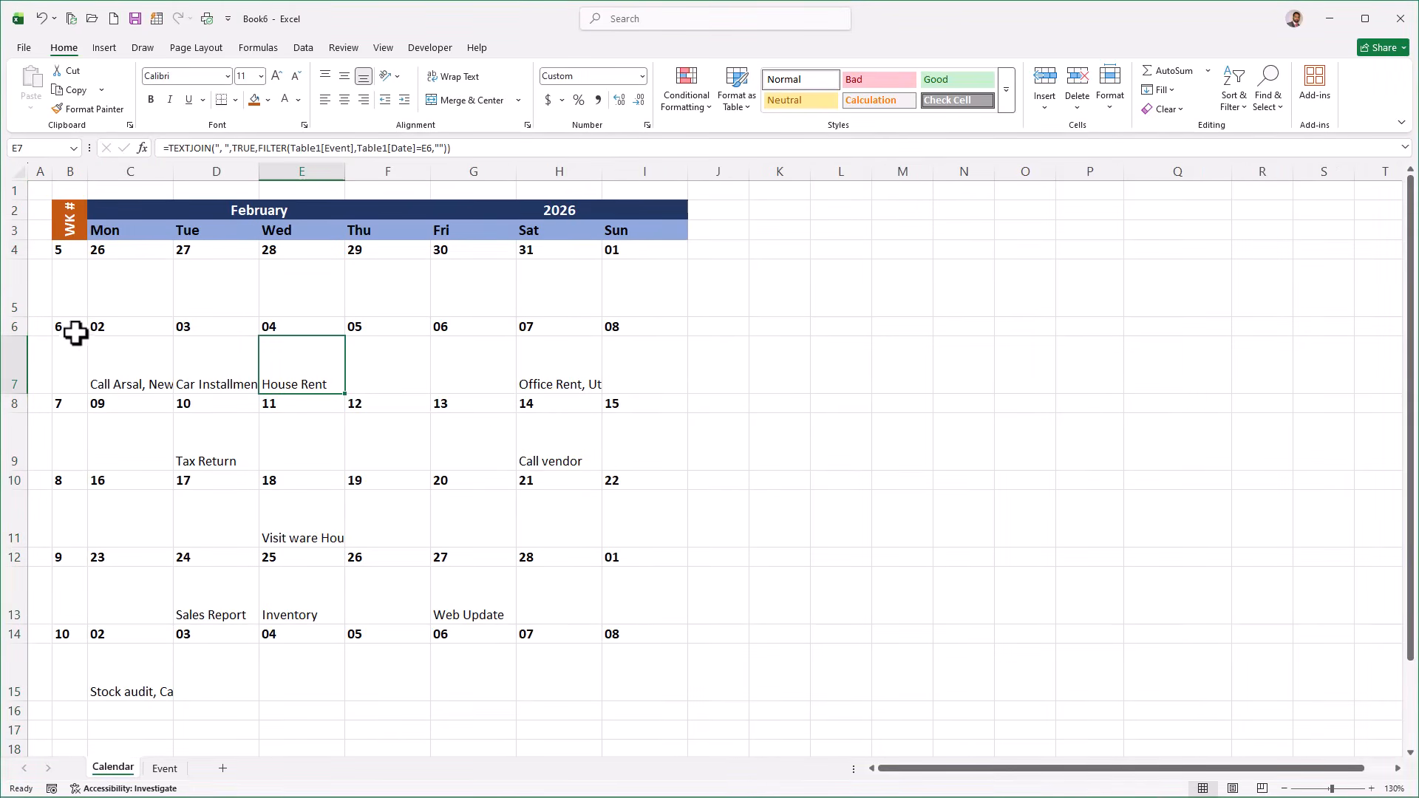
Wrap the text in the event row B7:I7 and align it to the top of the cells.
left_click_drag(86, 364, 627, 374)
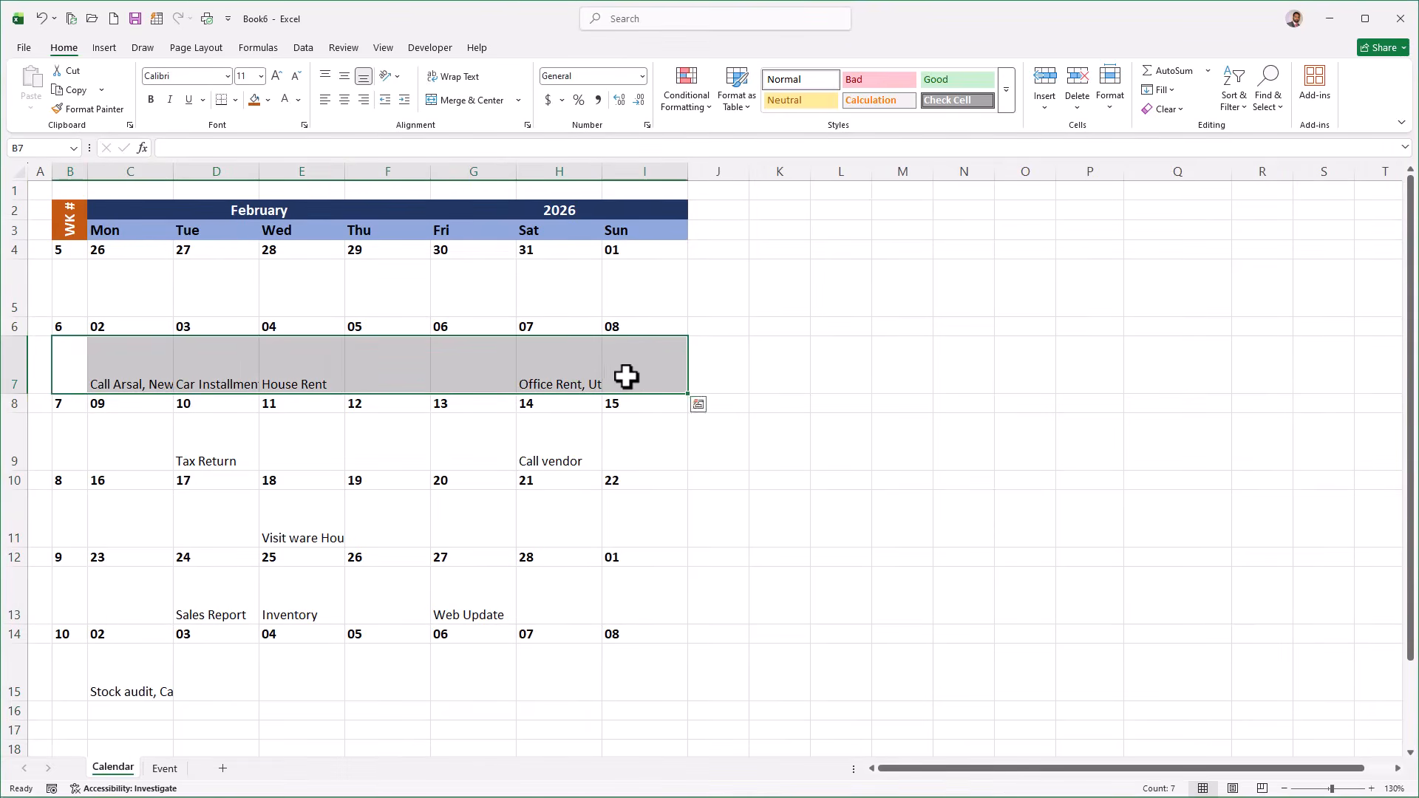
left_click(471, 78)
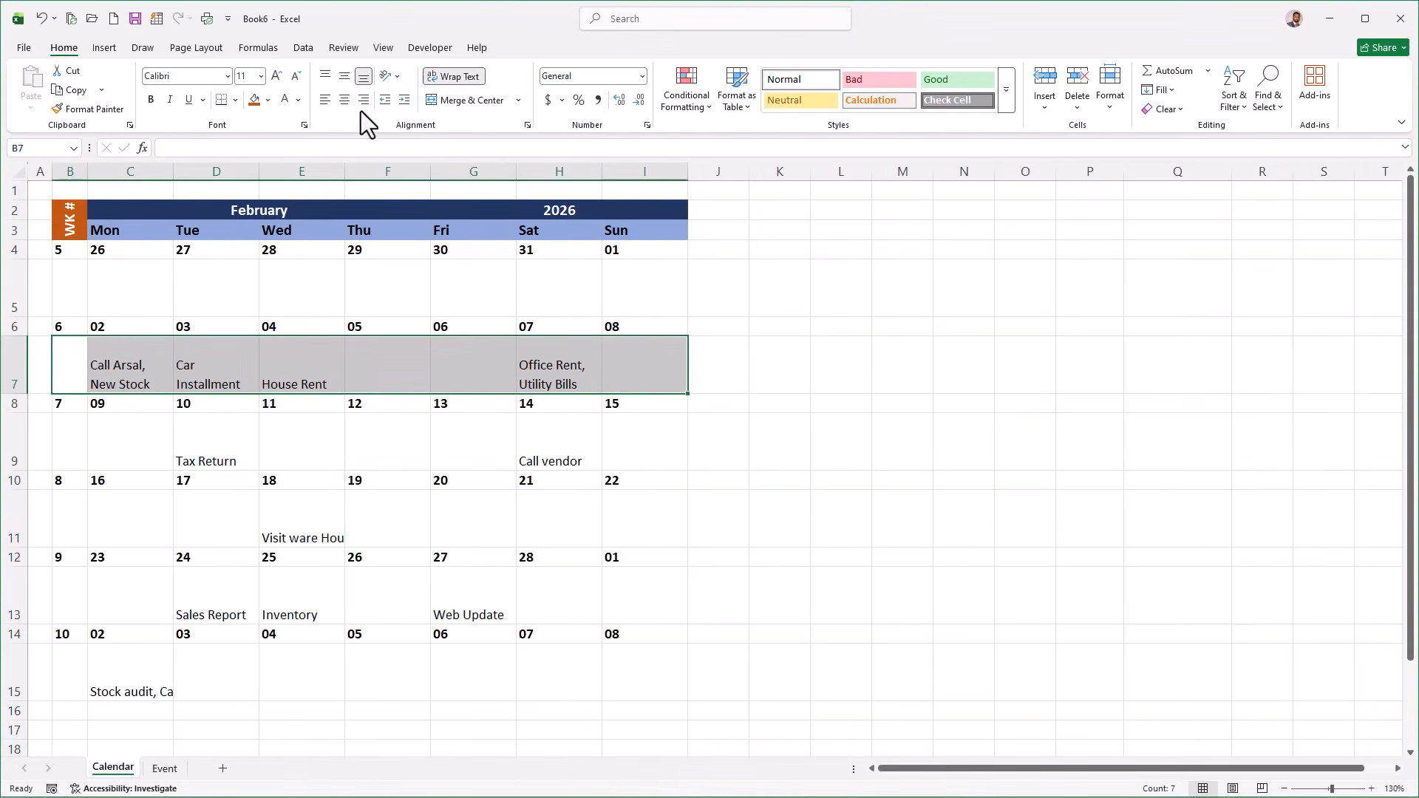
left_click(326, 76)
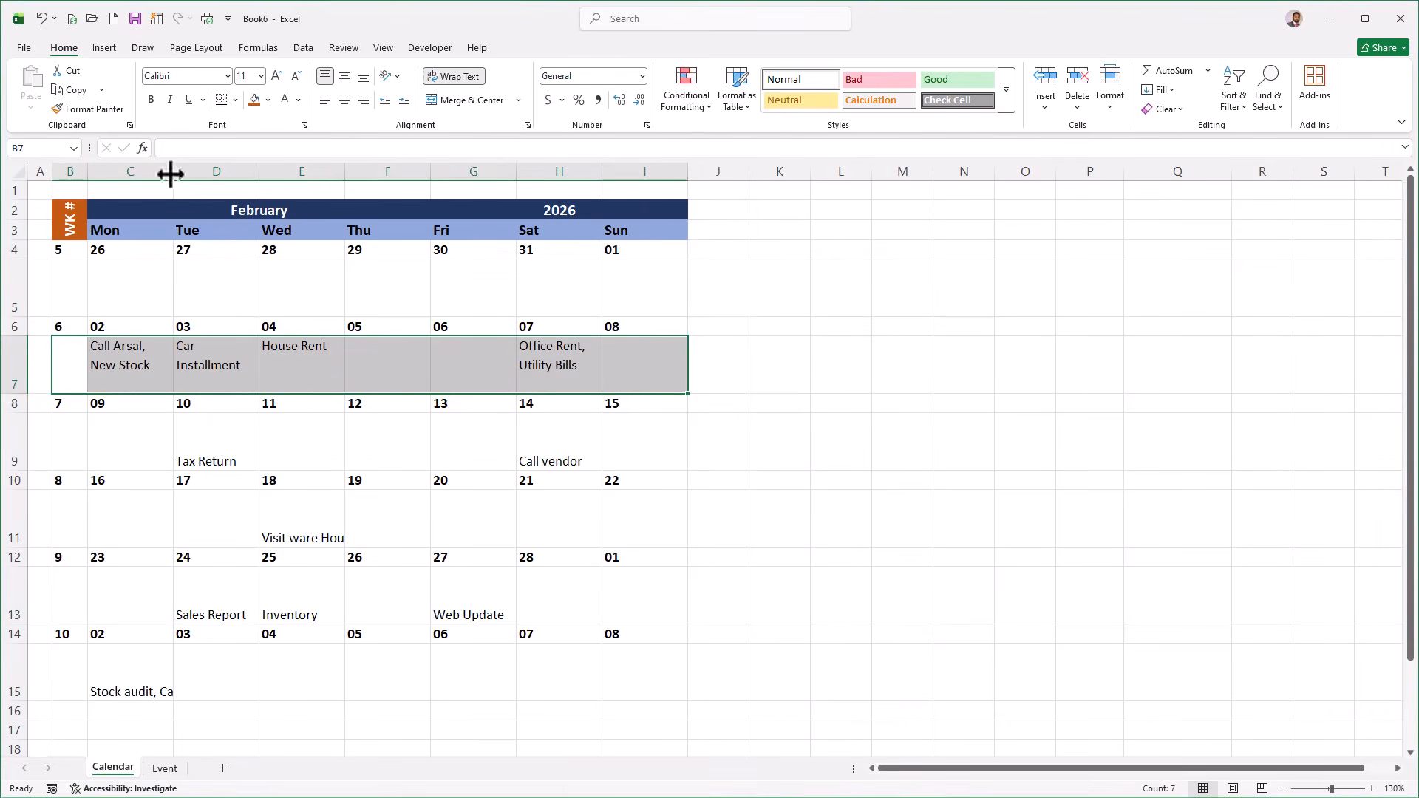
Copy the formatting of B7:I7 to the other event rows 5, 9, 11, 13 and 15 with Format Painter.
left_click(74, 111)
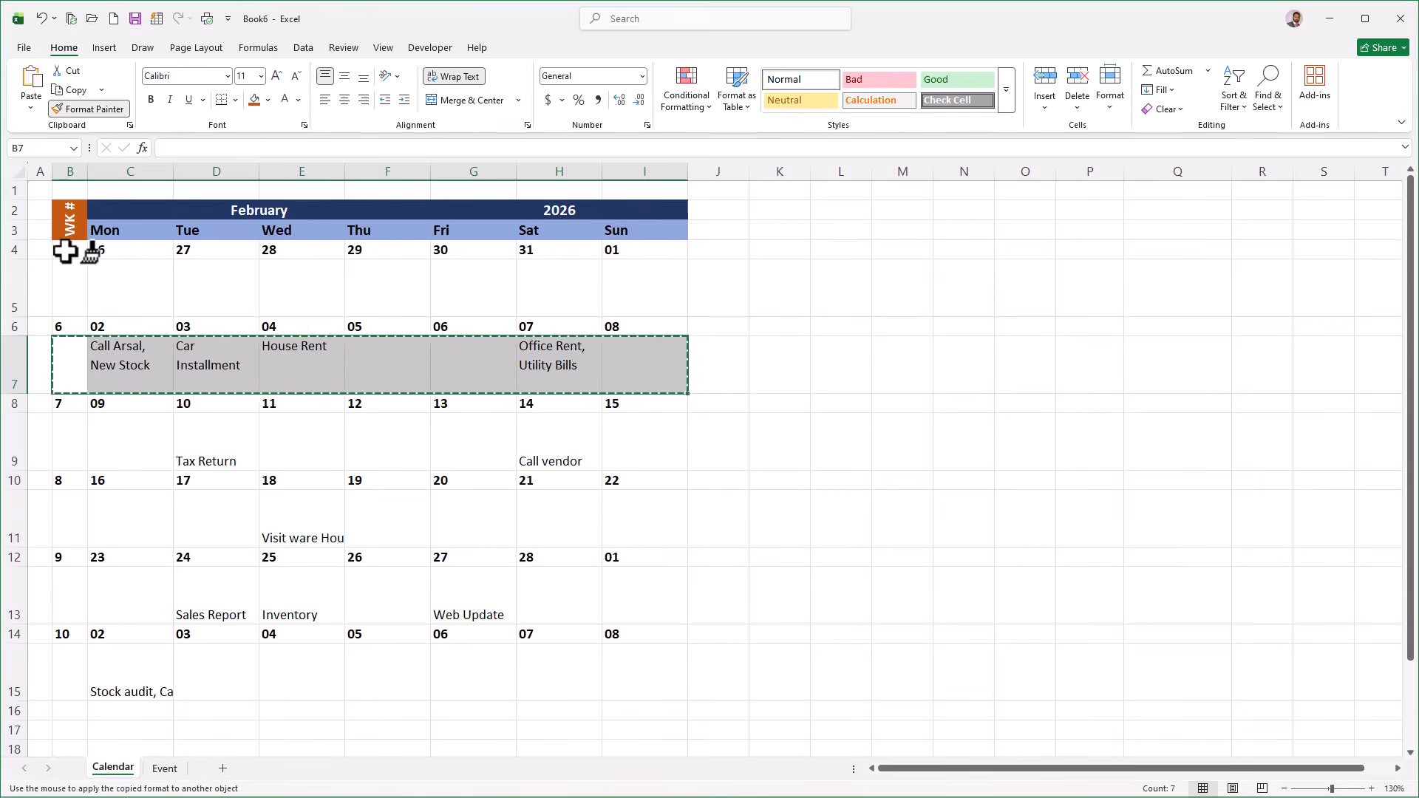
left_click(65, 299)
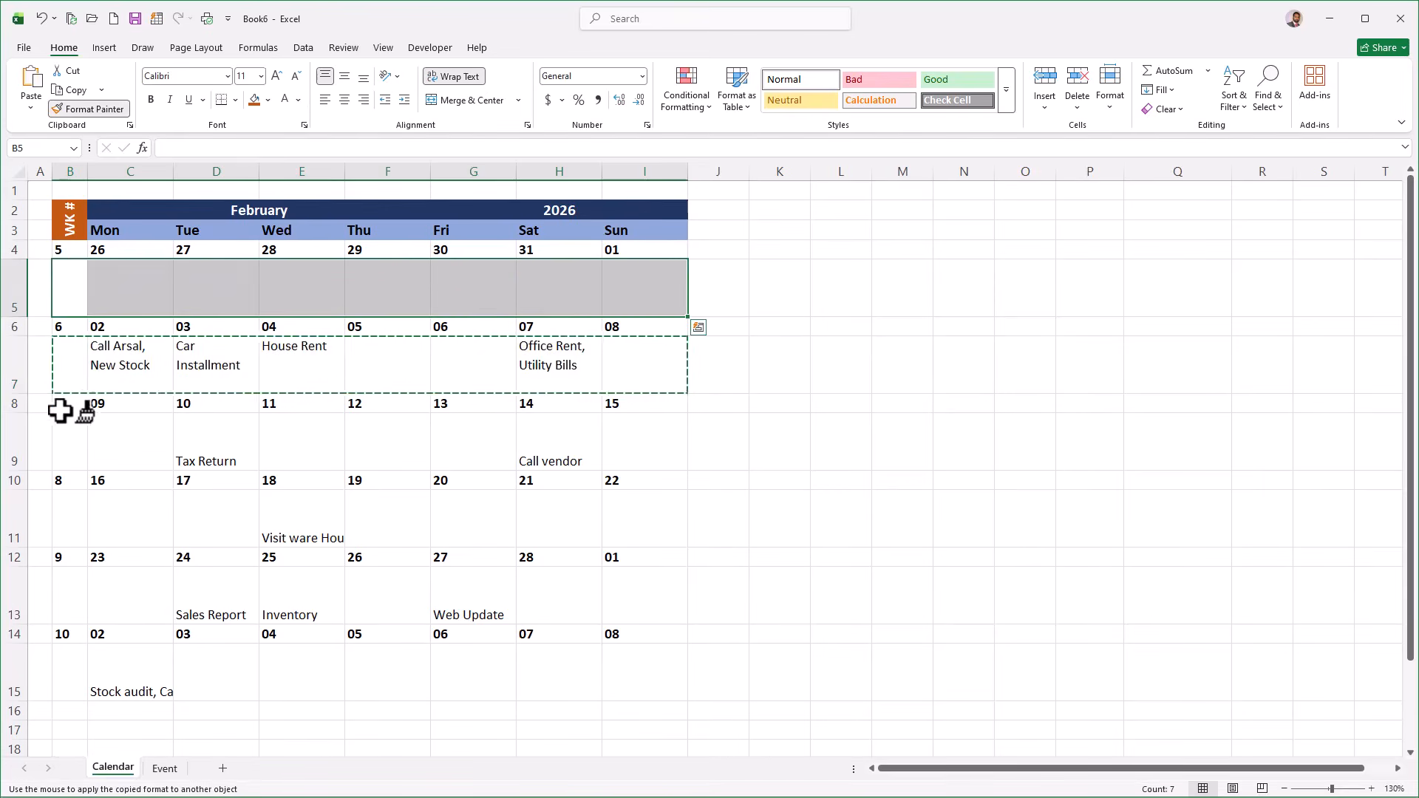
left_click(65, 440)
left_click(63, 518)
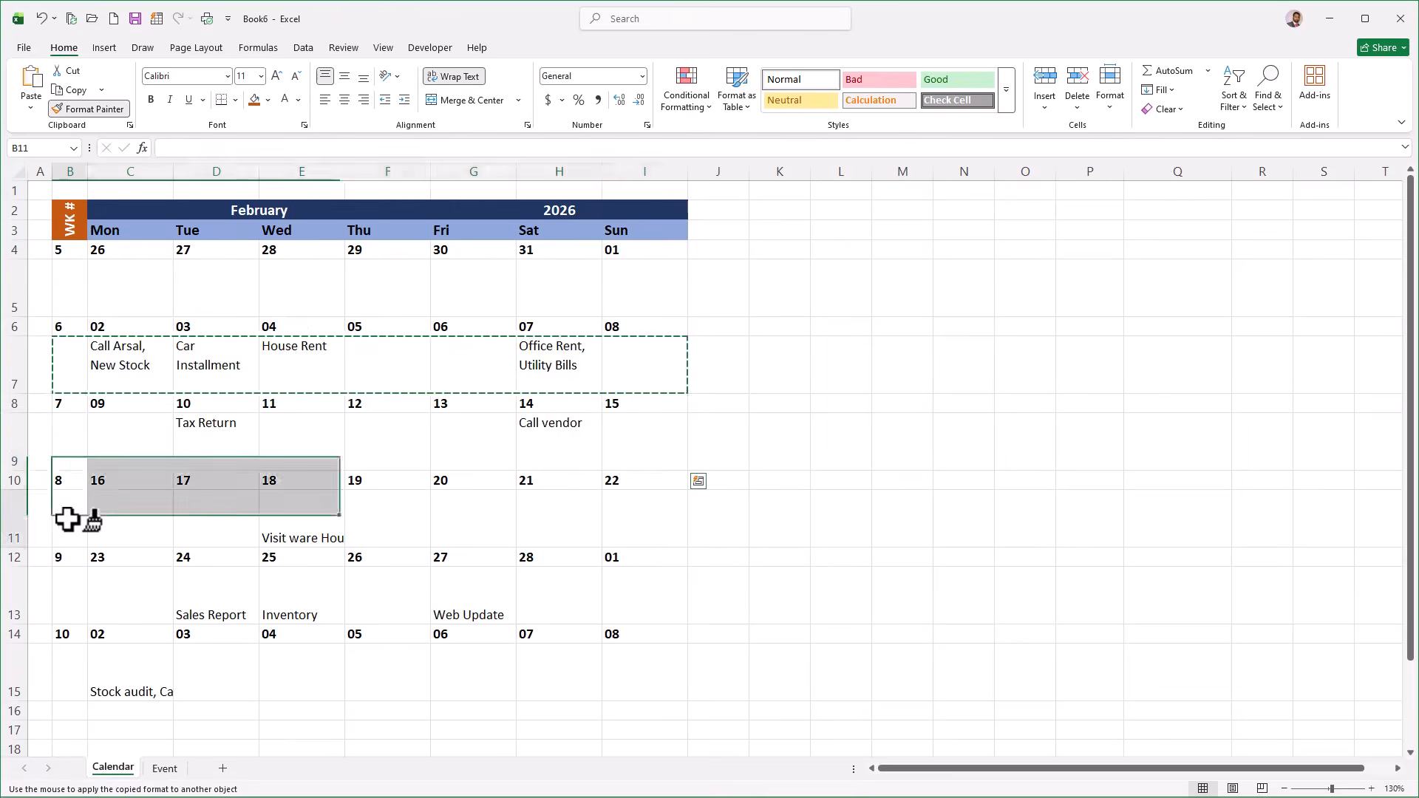
left_click(58, 610)
left_click(71, 669)
left_click(780, 289)
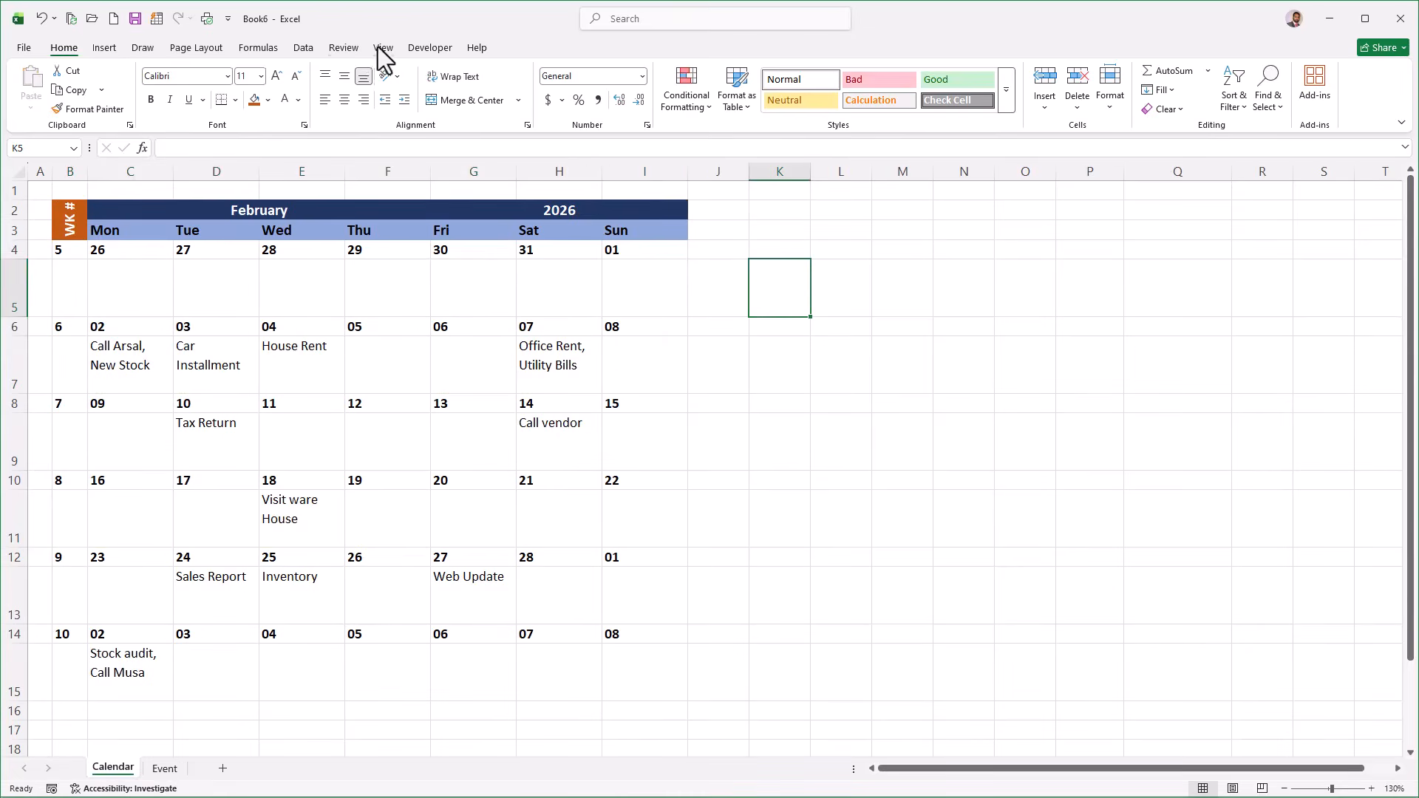
Hide the gridlines on the Calendar sheet.
left_click(384, 49)
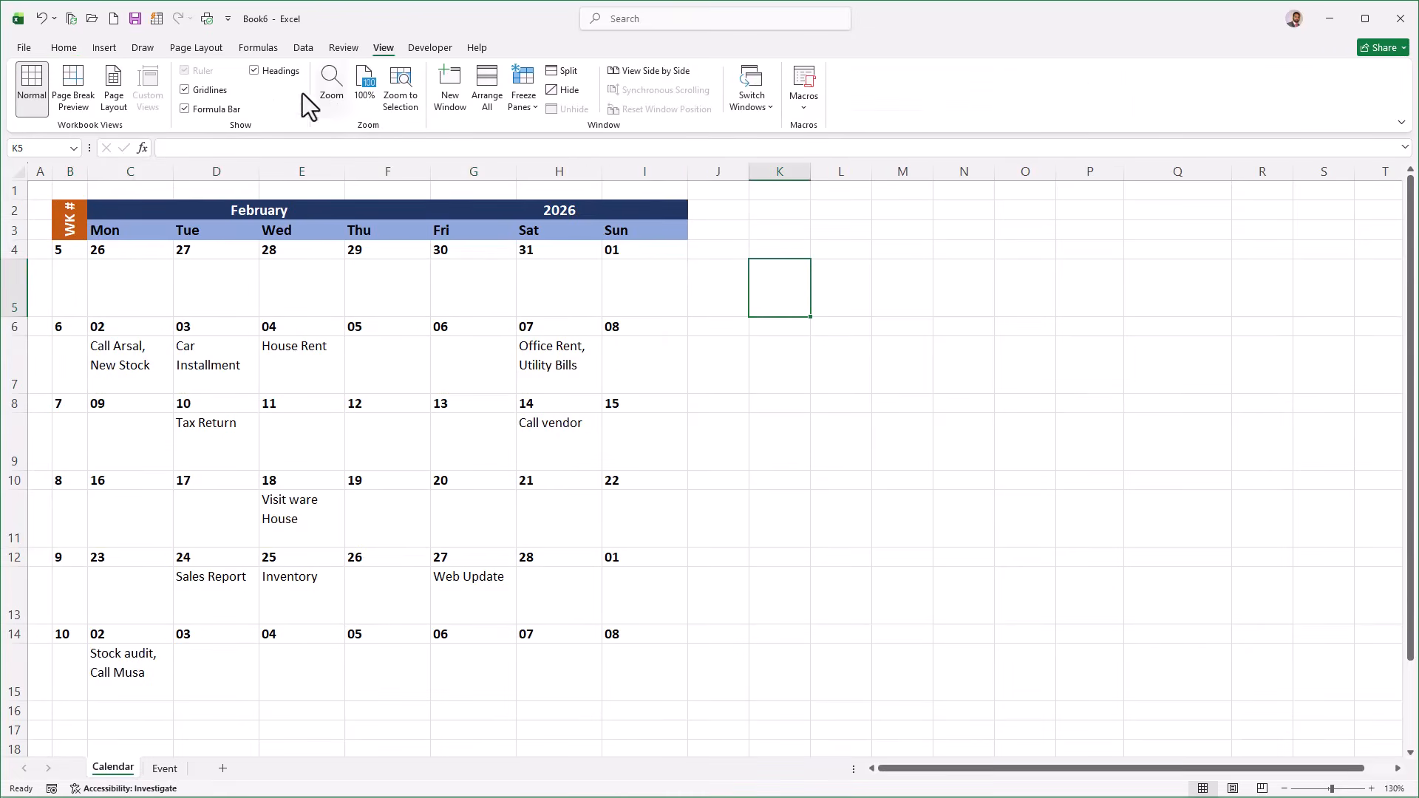
left_click(184, 90)
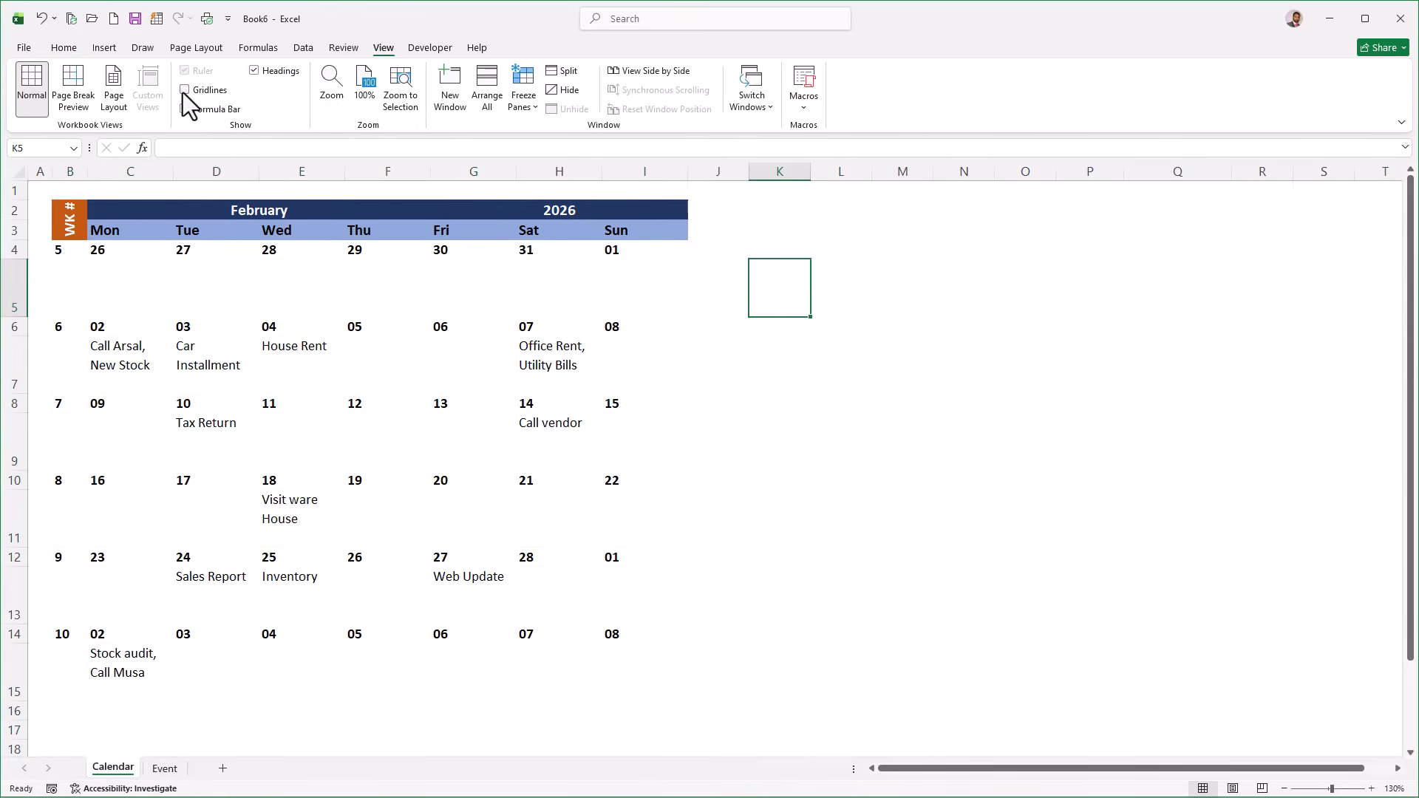
Draw a grey outside border around the first week-number block B4:B5.
left_click(71, 303)
left_click(62, 48)
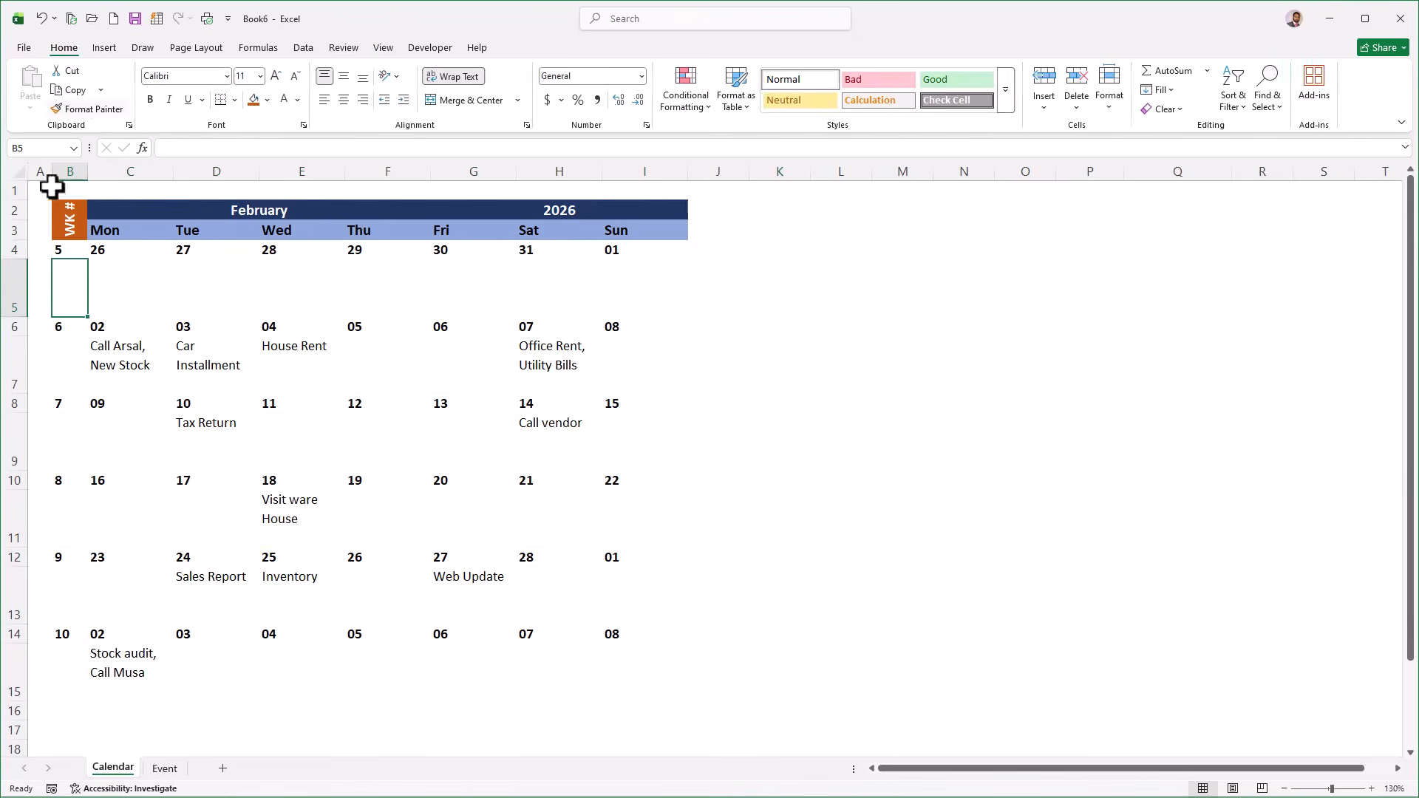
left_click(235, 100)
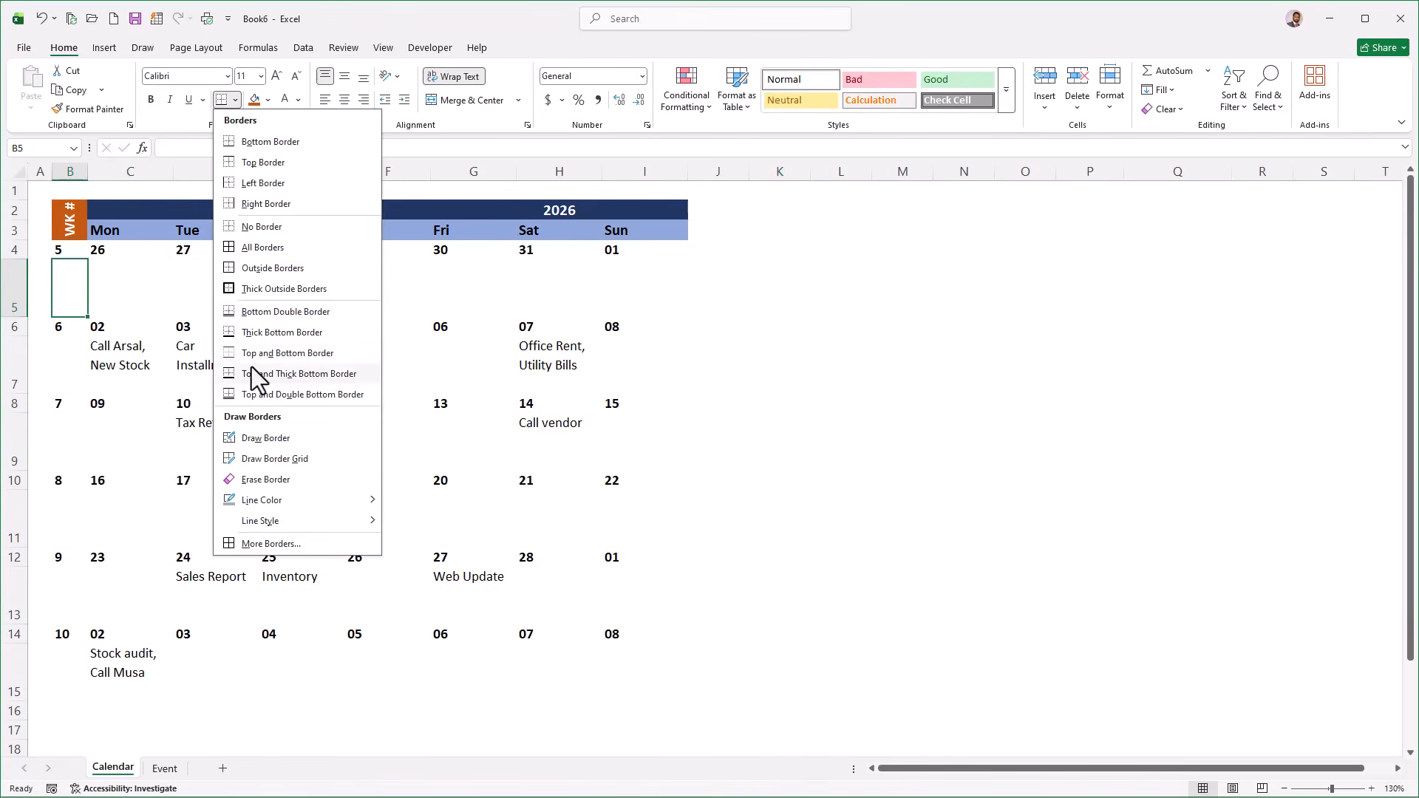
mouse_move(279, 503)
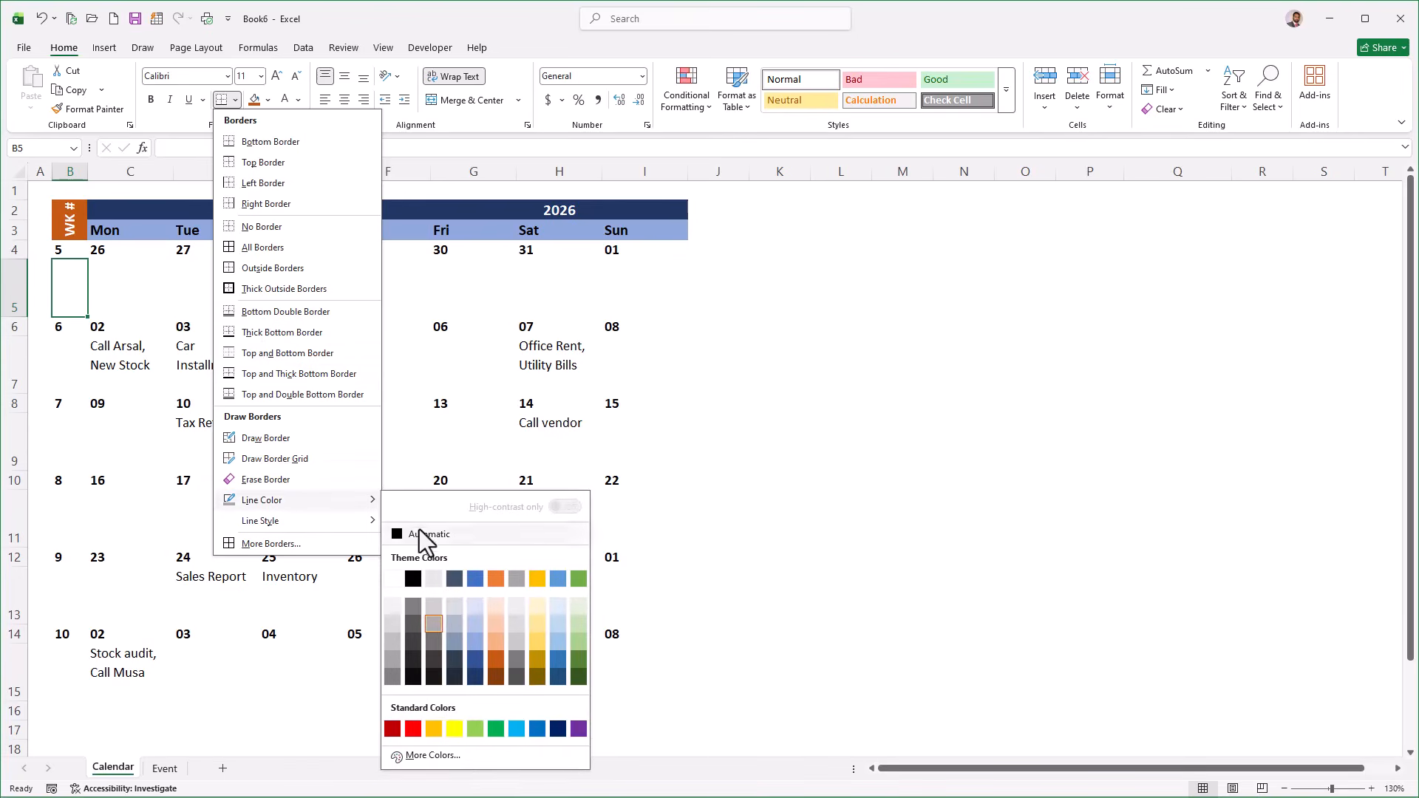
left_click(432, 627)
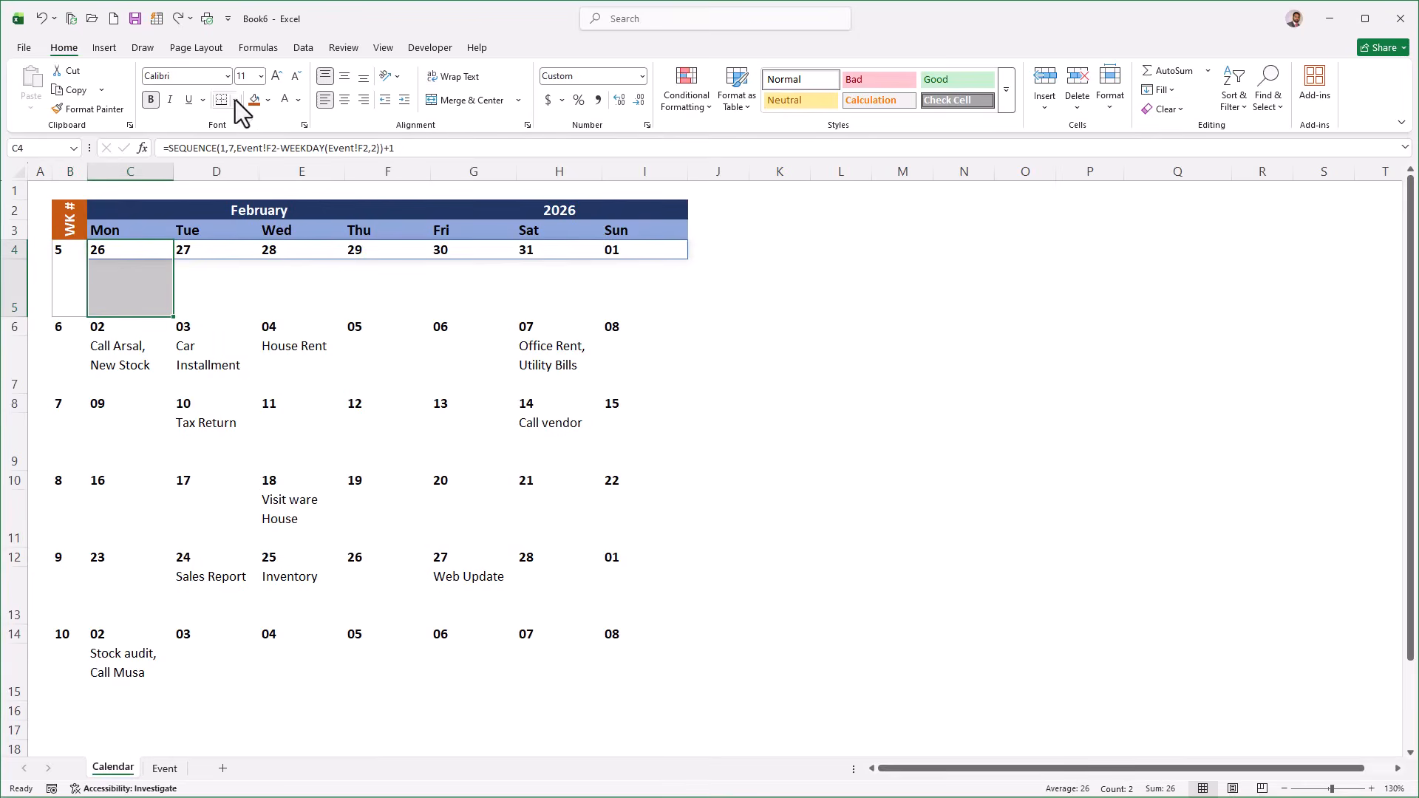
Draw a grey outside border around the first Monday block C4:C5.
left_click(236, 100)
mouse_move(264, 510)
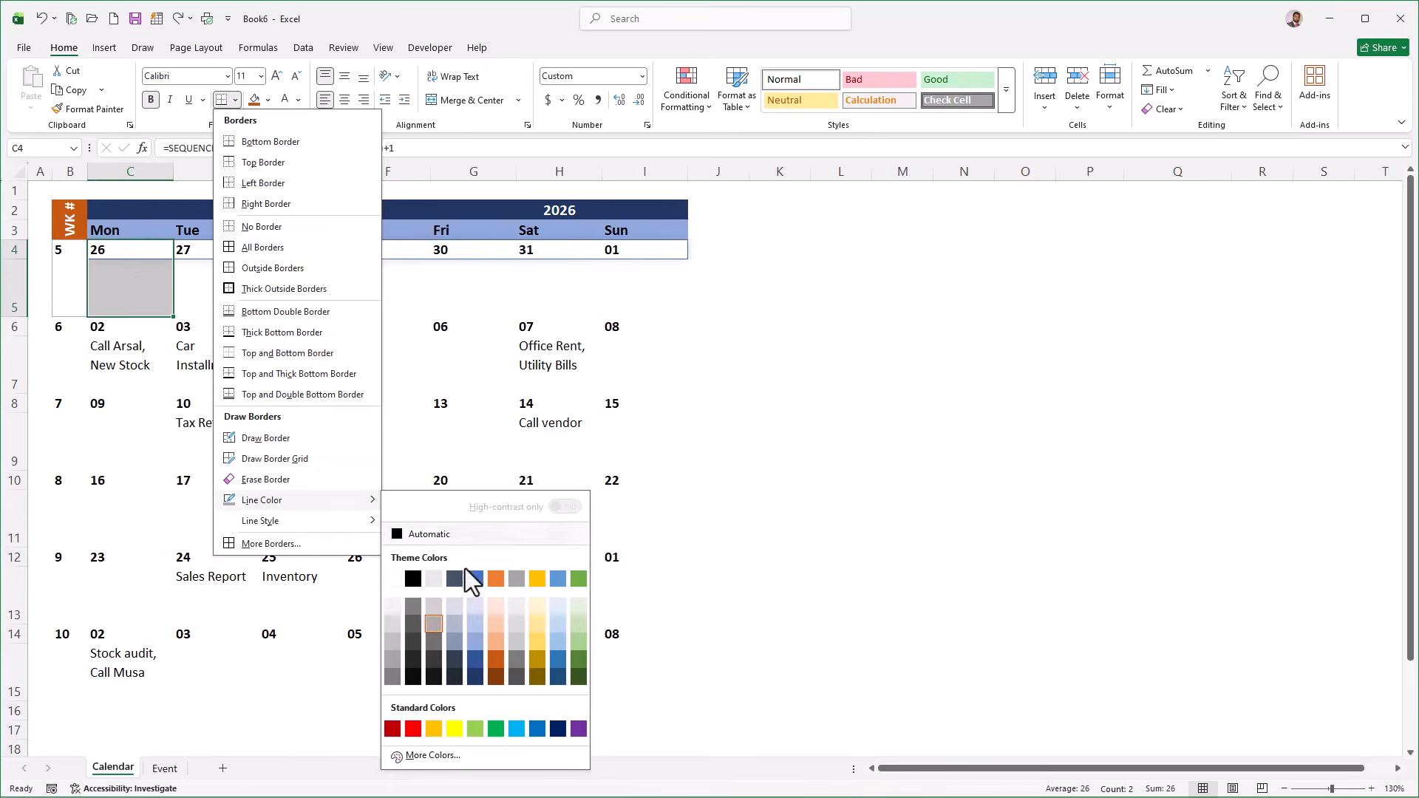
left_click(436, 636)
left_click_drag(105, 244, 133, 304)
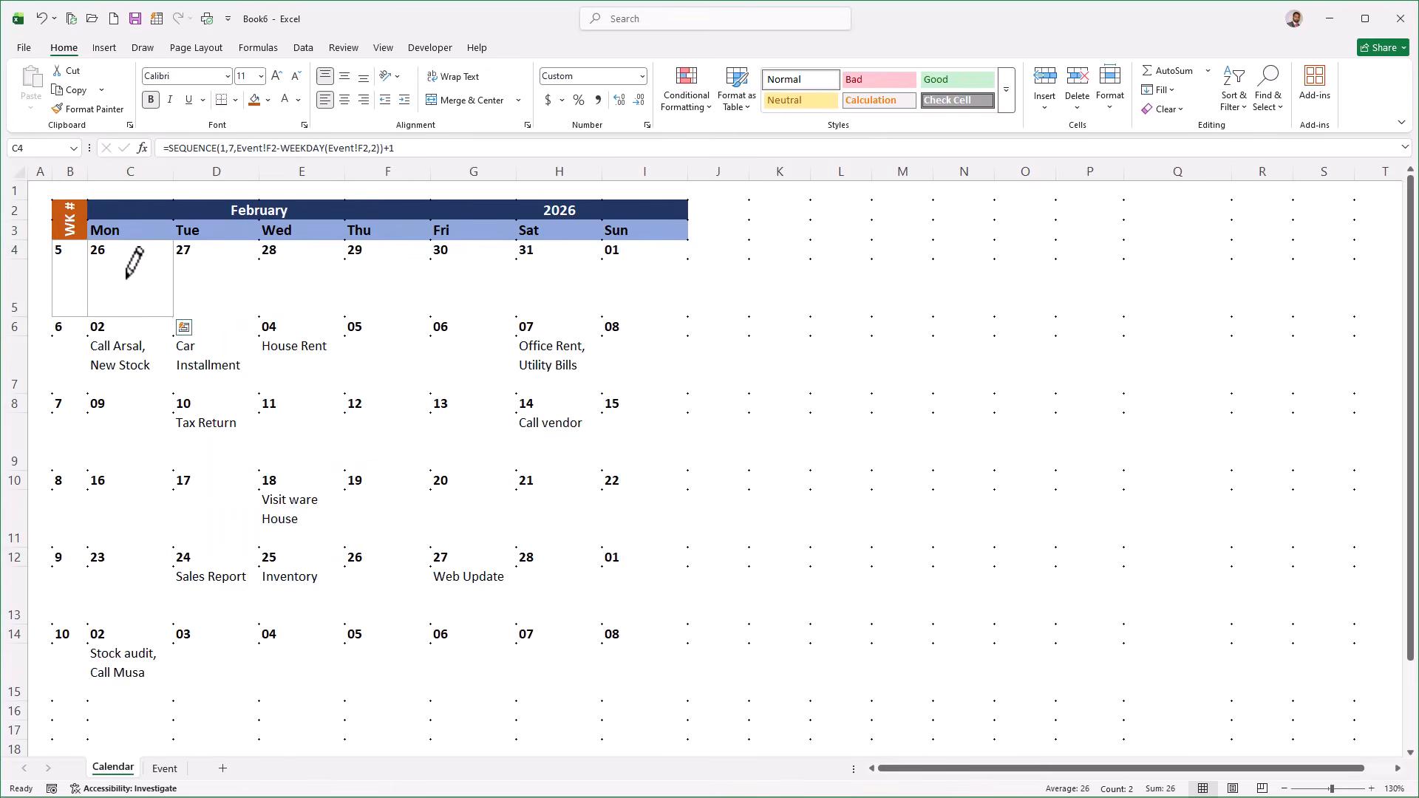
key("Escape")
Copy the formatting of C4:C5 to the Tuesday to Sunday blocks in D4:I5 with Format Painter.
left_click_drag(126, 254, 122, 284)
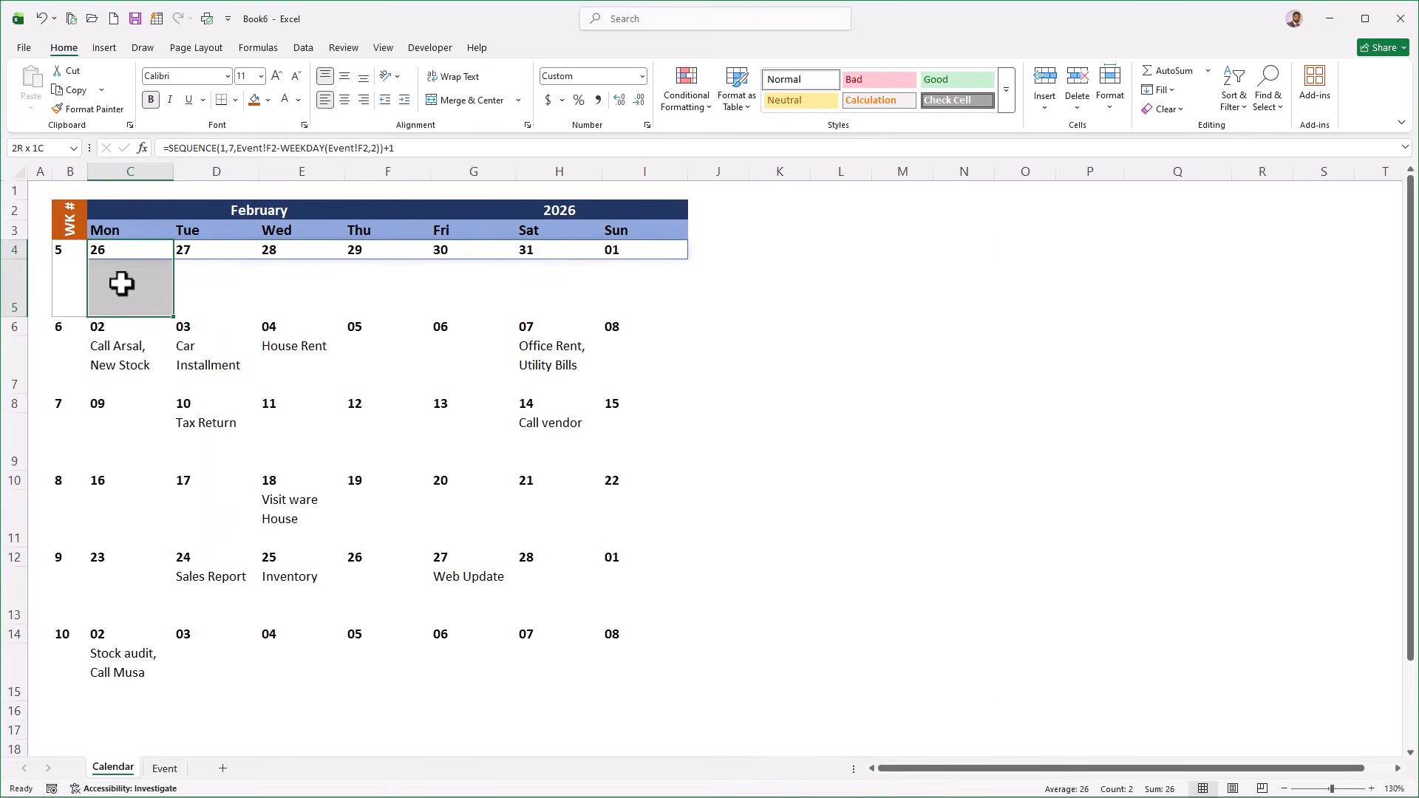
double_click(81, 109)
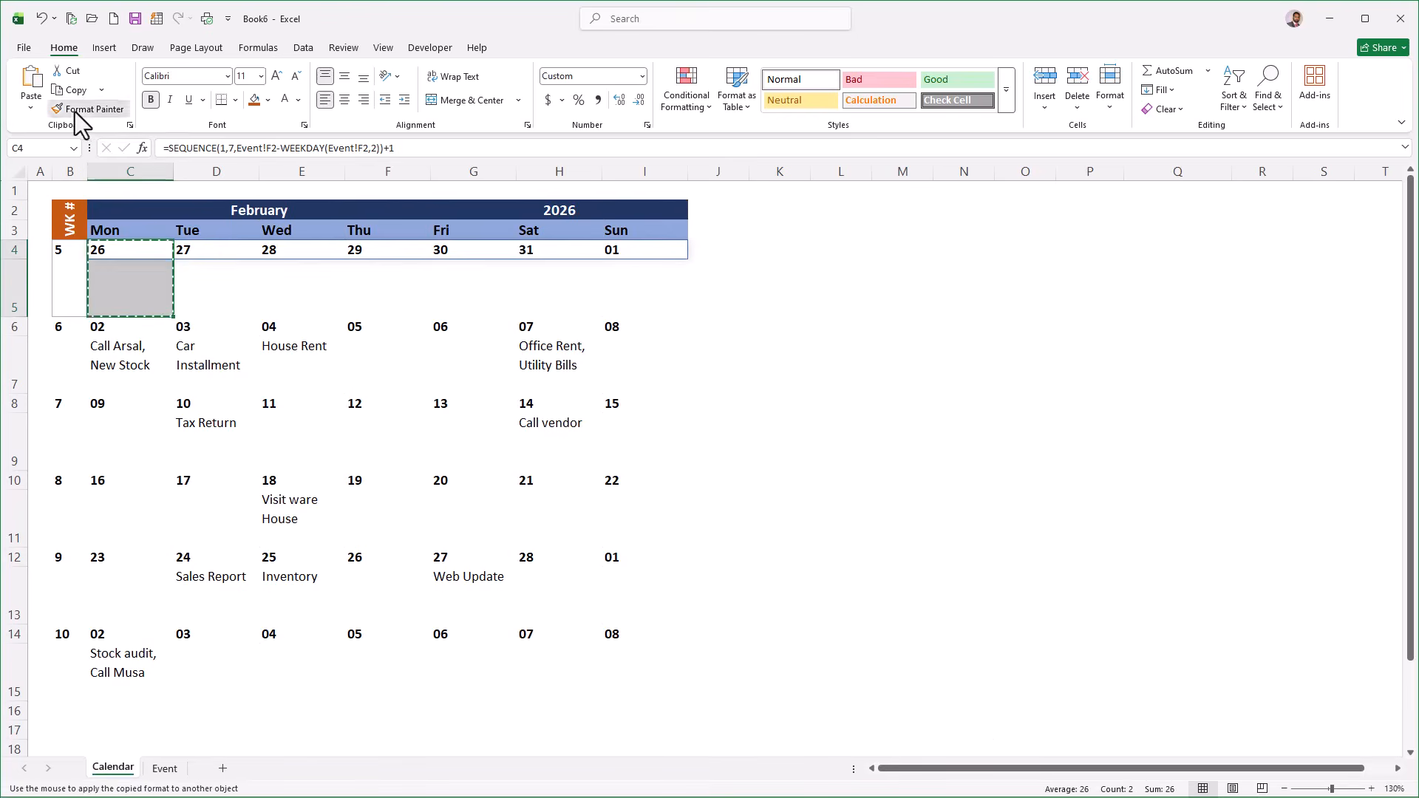
left_click(236, 255)
left_click(285, 251)
left_click(373, 251)
left_click(462, 251)
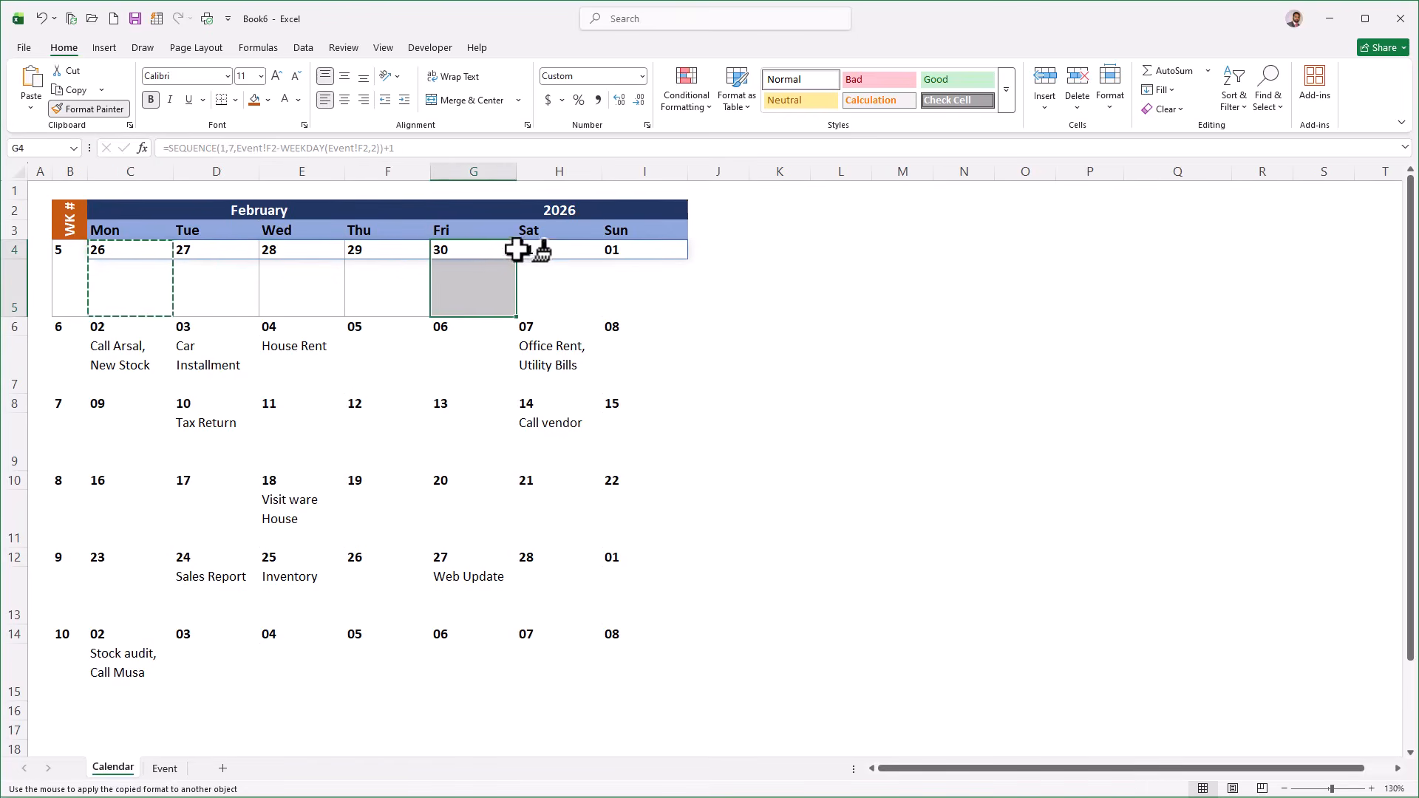
left_click(547, 252)
left_click(620, 253)
key("Escape")
Copy the formatting of the first week B4:I5 to the remaining week blocks in rows 6 to 15 with Format Painter.
mouse_move(69, 253)
left_mouse_down()
mouse_move(101, 278)
mouse_move(643, 313)
left_mouse_up()
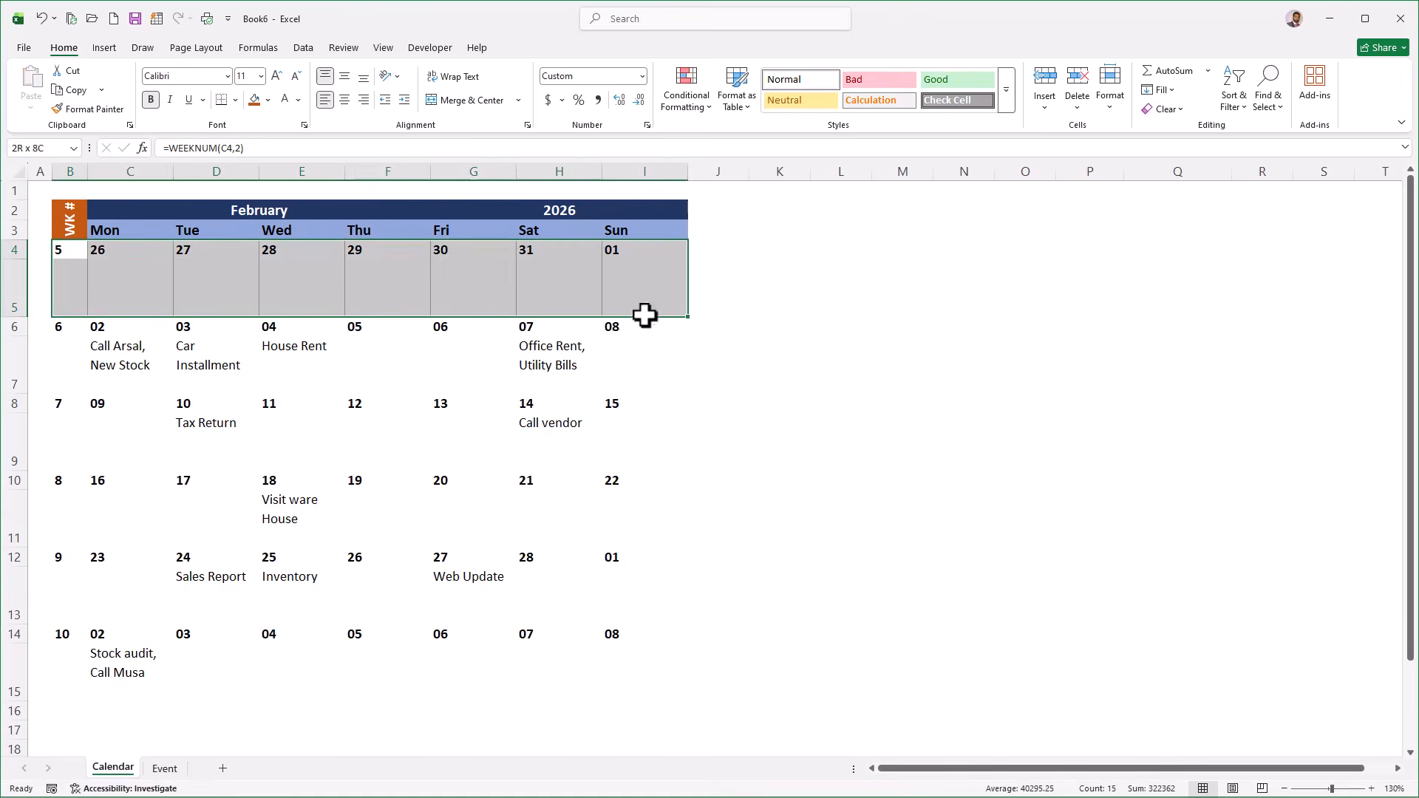
left_click(92, 110)
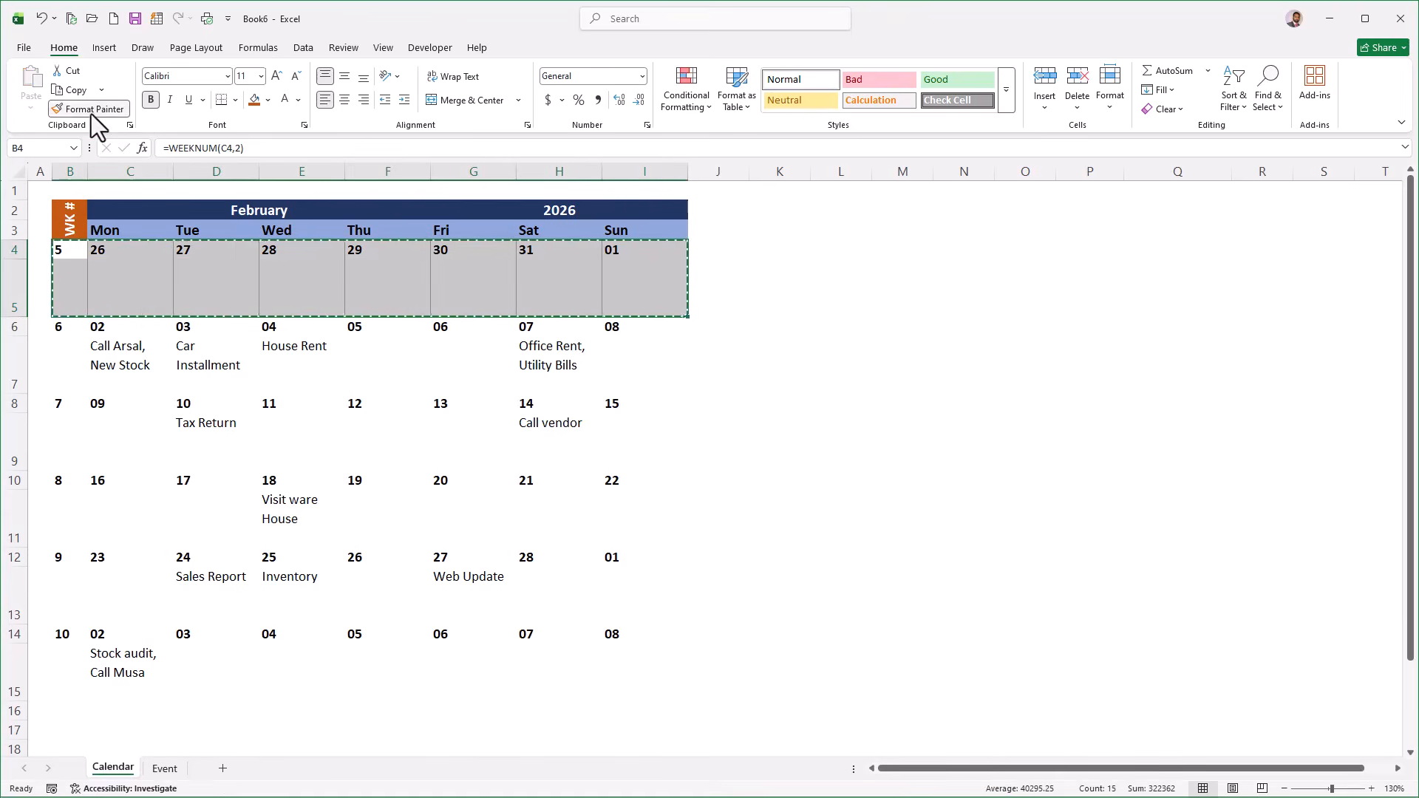
left_click(65, 323)
left_click(68, 403)
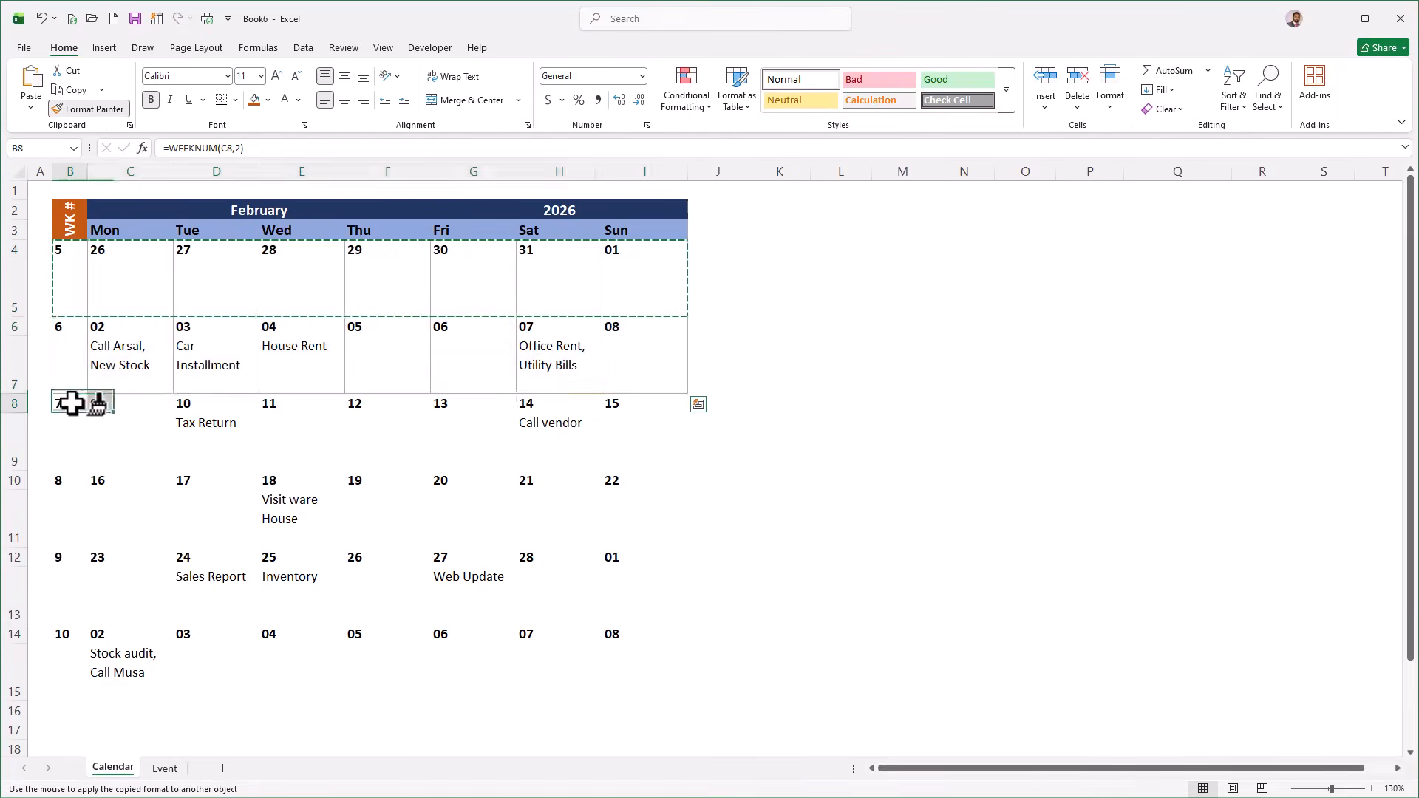
left_click(65, 477)
left_click(64, 559)
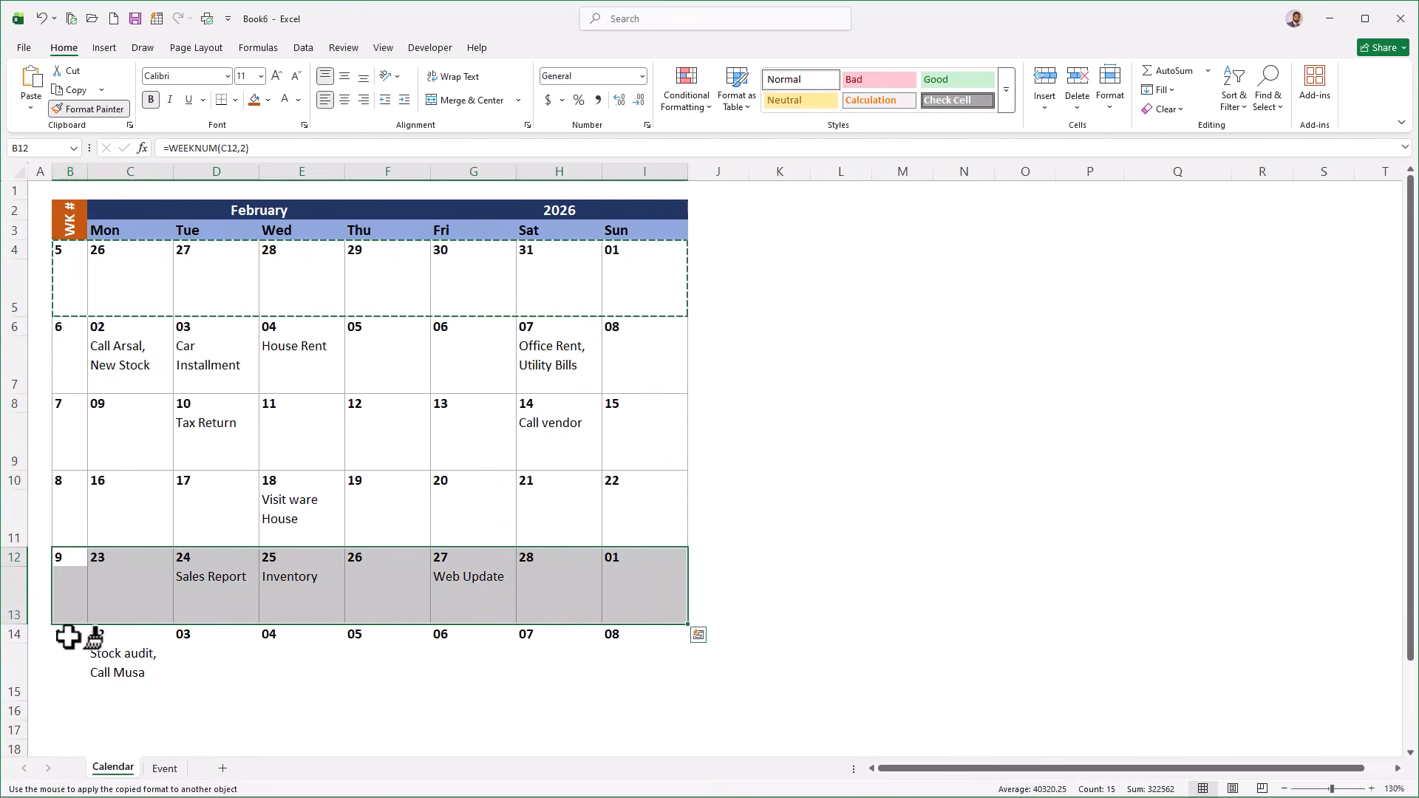
left_click(63, 643)
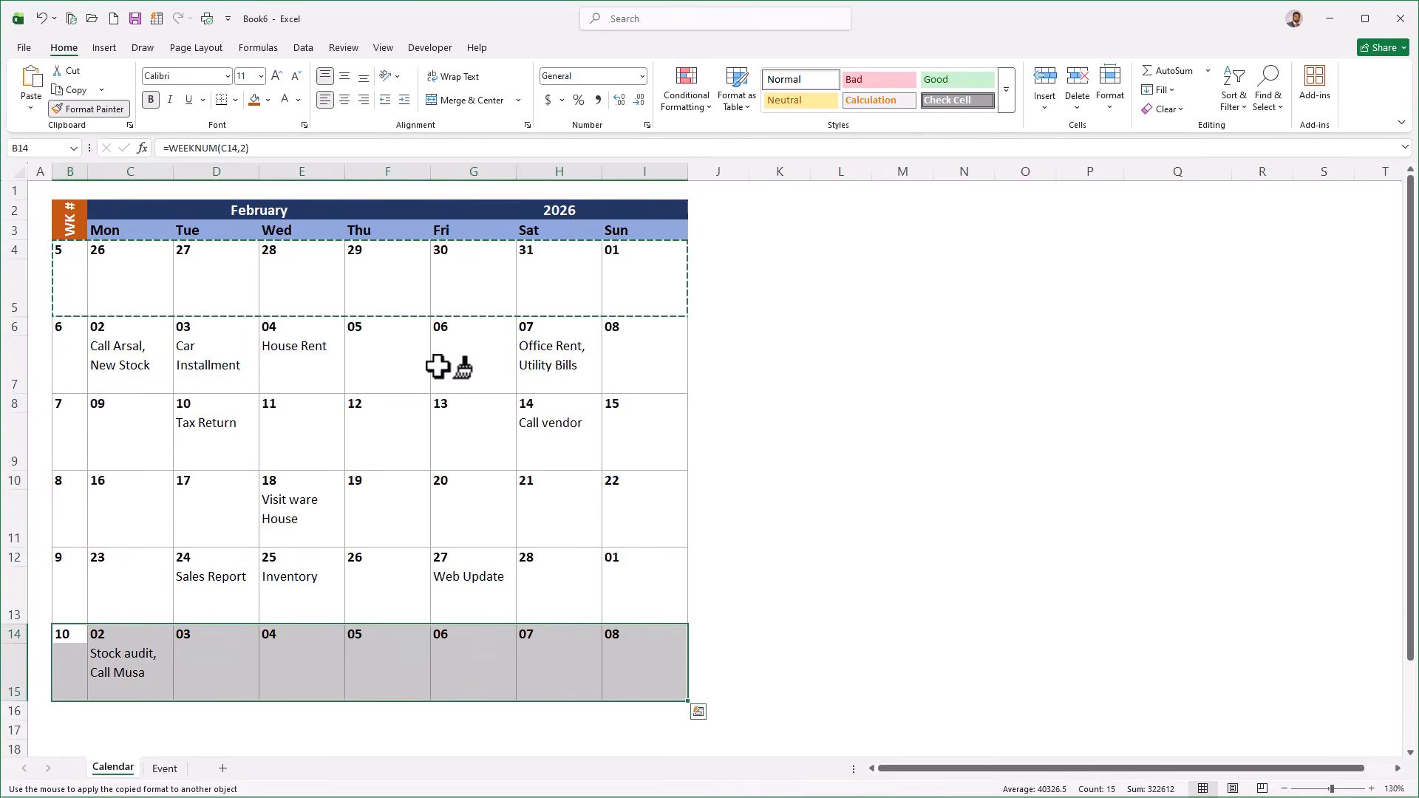
key("Escape")
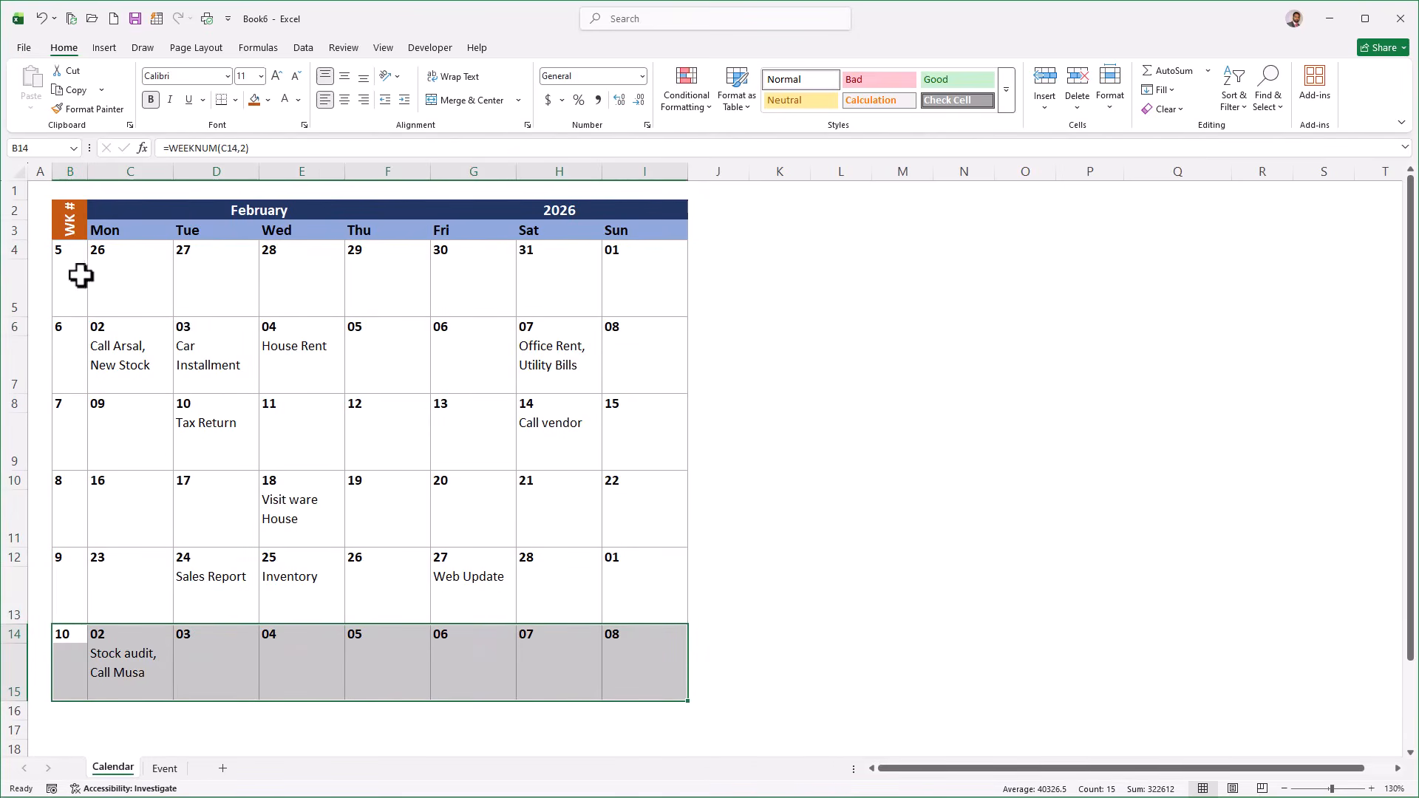
Format the week-number column B2:B15 with a dark orange fill, white font and centred text.
left_click_drag(69, 215, 76, 675)
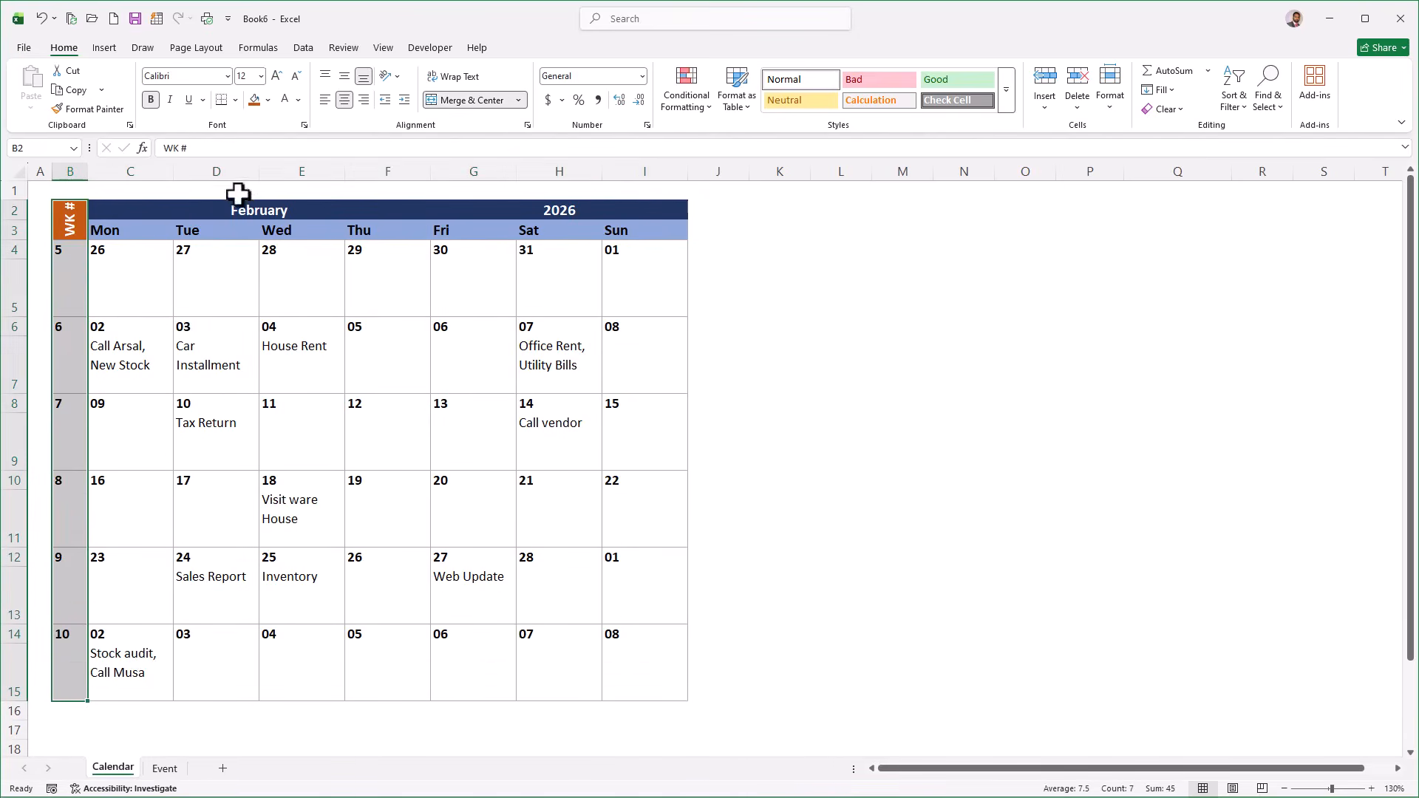
left_click(249, 104)
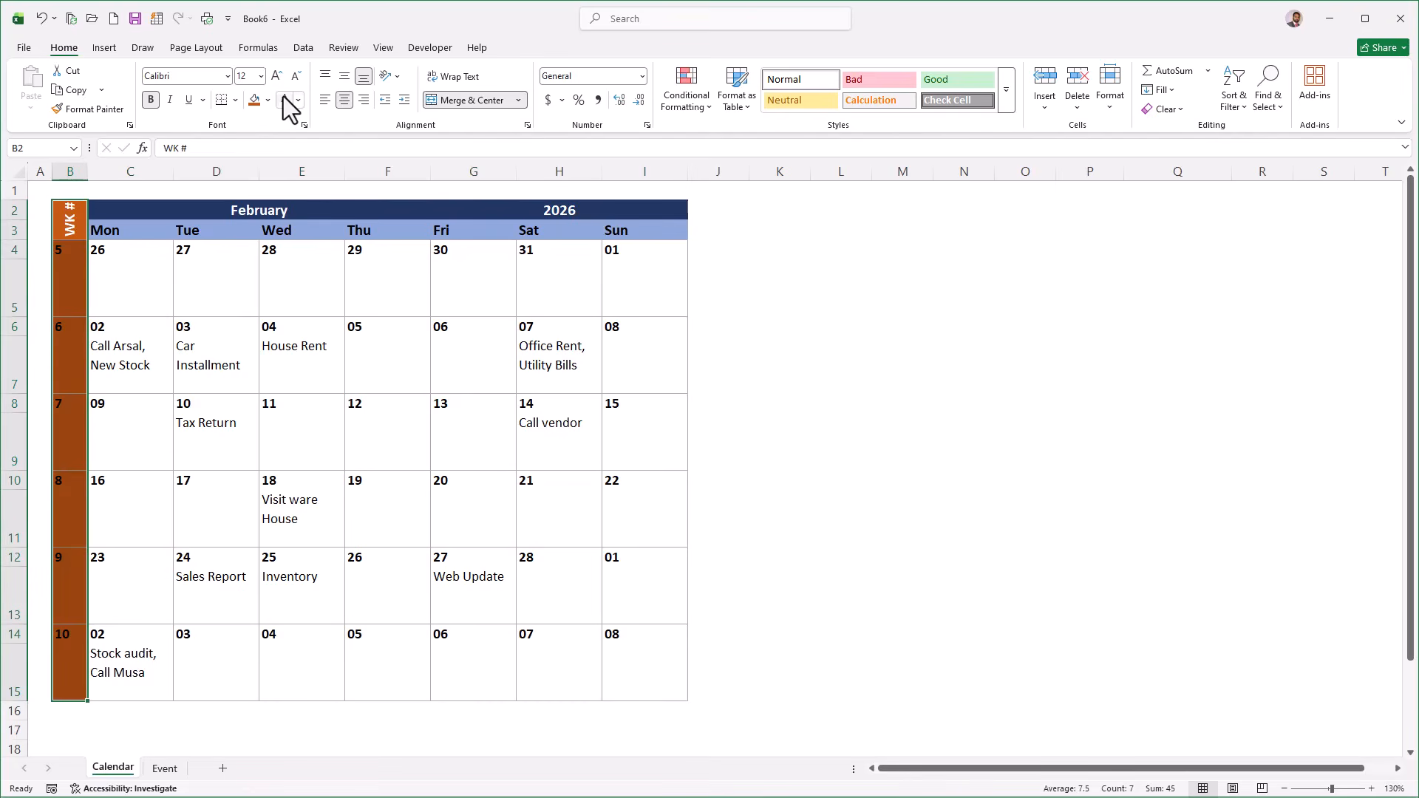
left_click(346, 98)
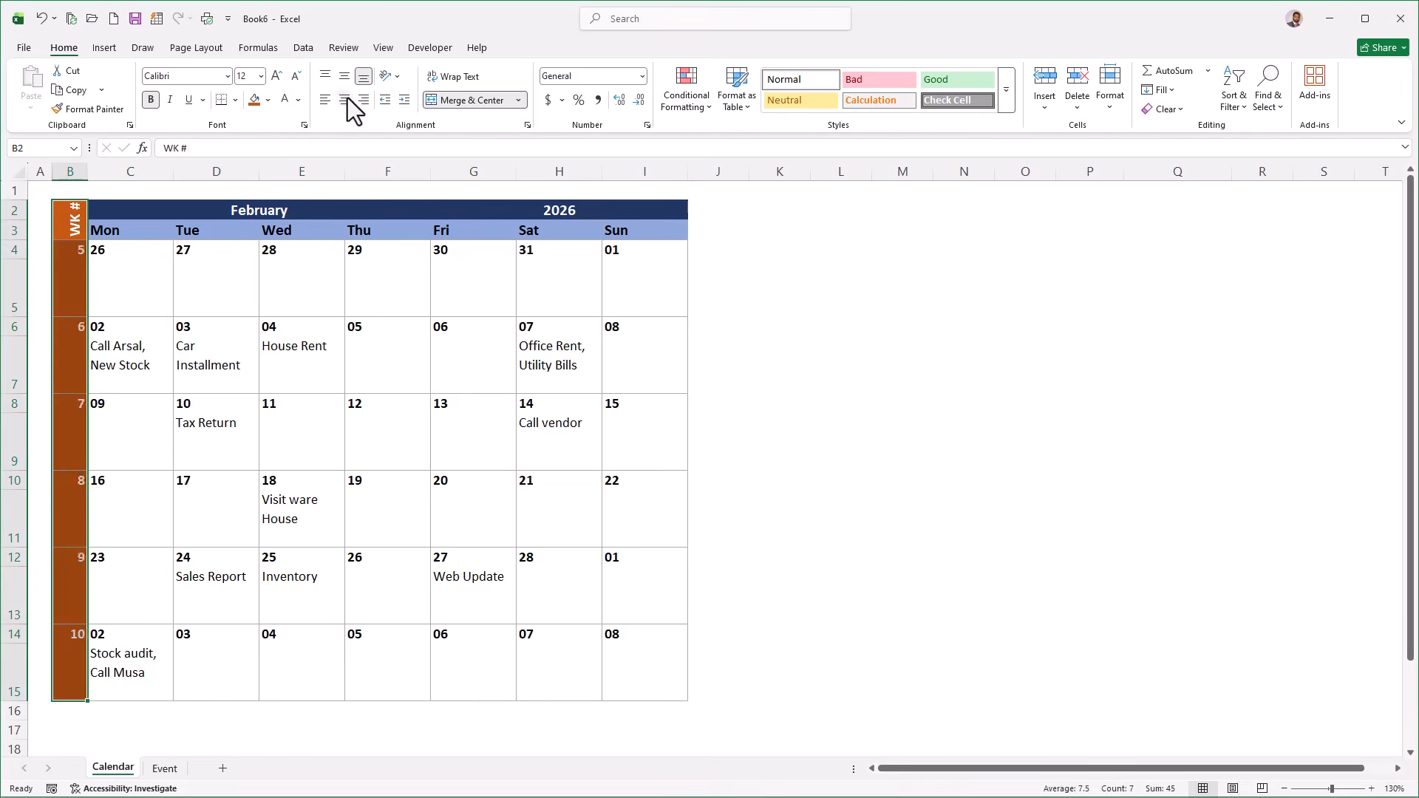
left_click(347, 99)
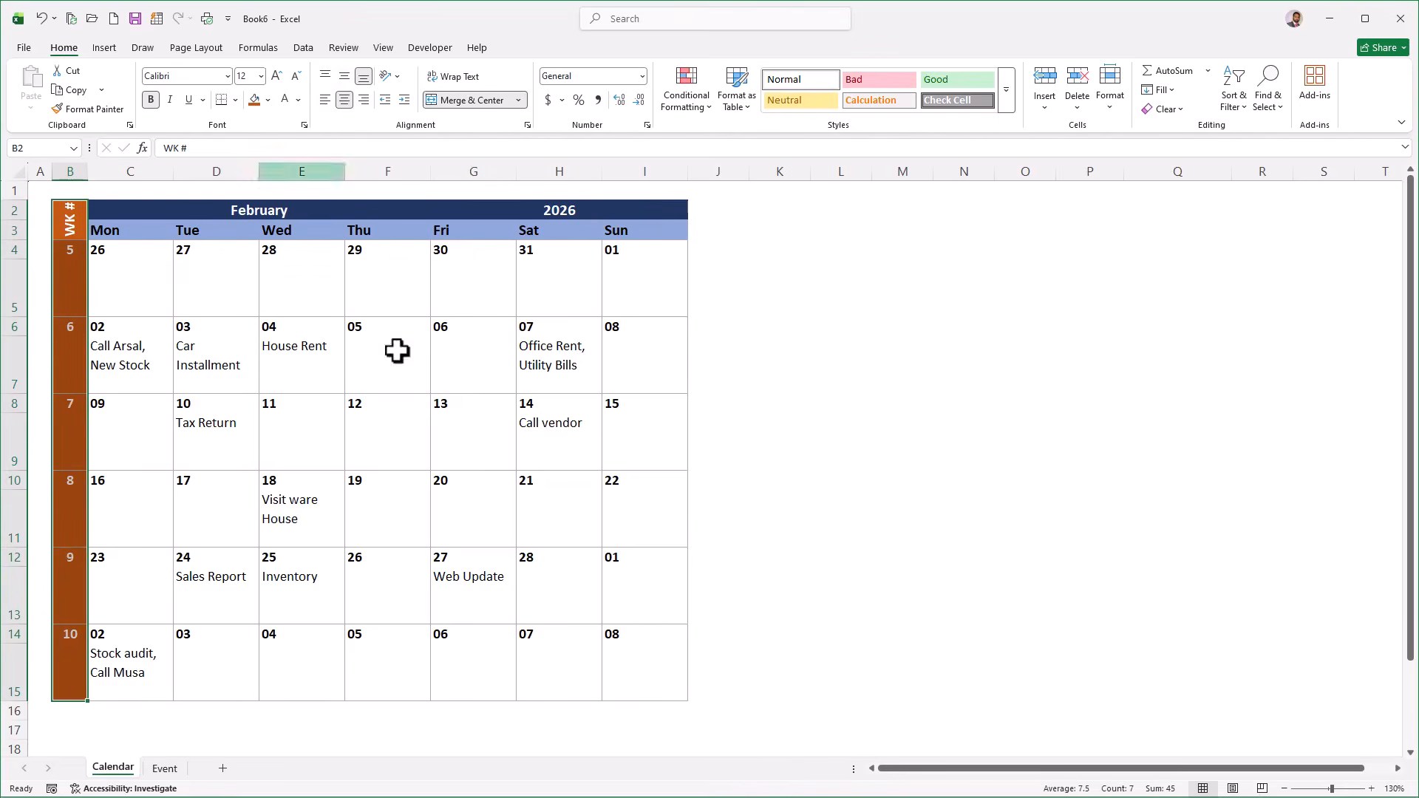
left_click(229, 441)
Create a formula-based conditional formatting rule for C4:I15 with the formula =C4=today().
left_click_drag(112, 255, 627, 670)
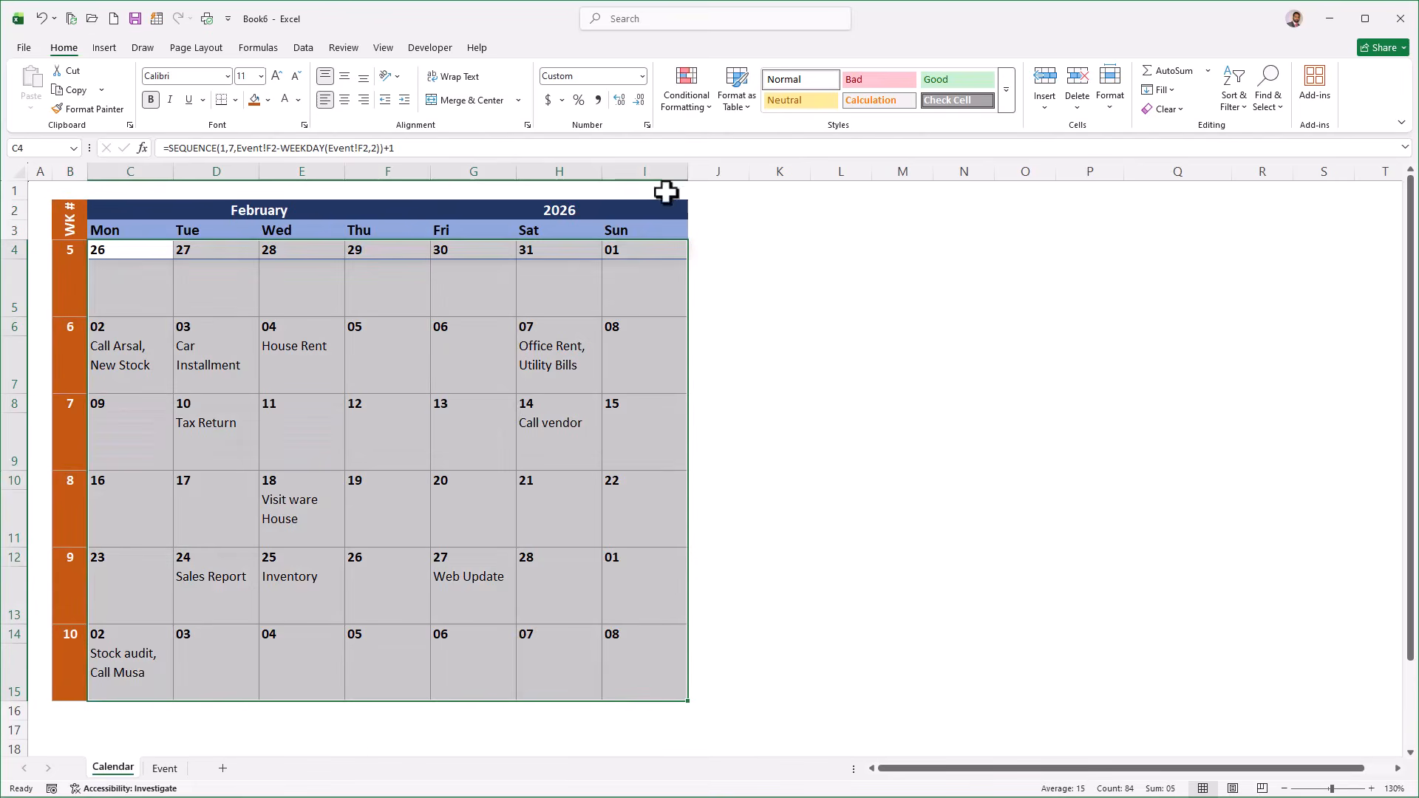
left_click(688, 107)
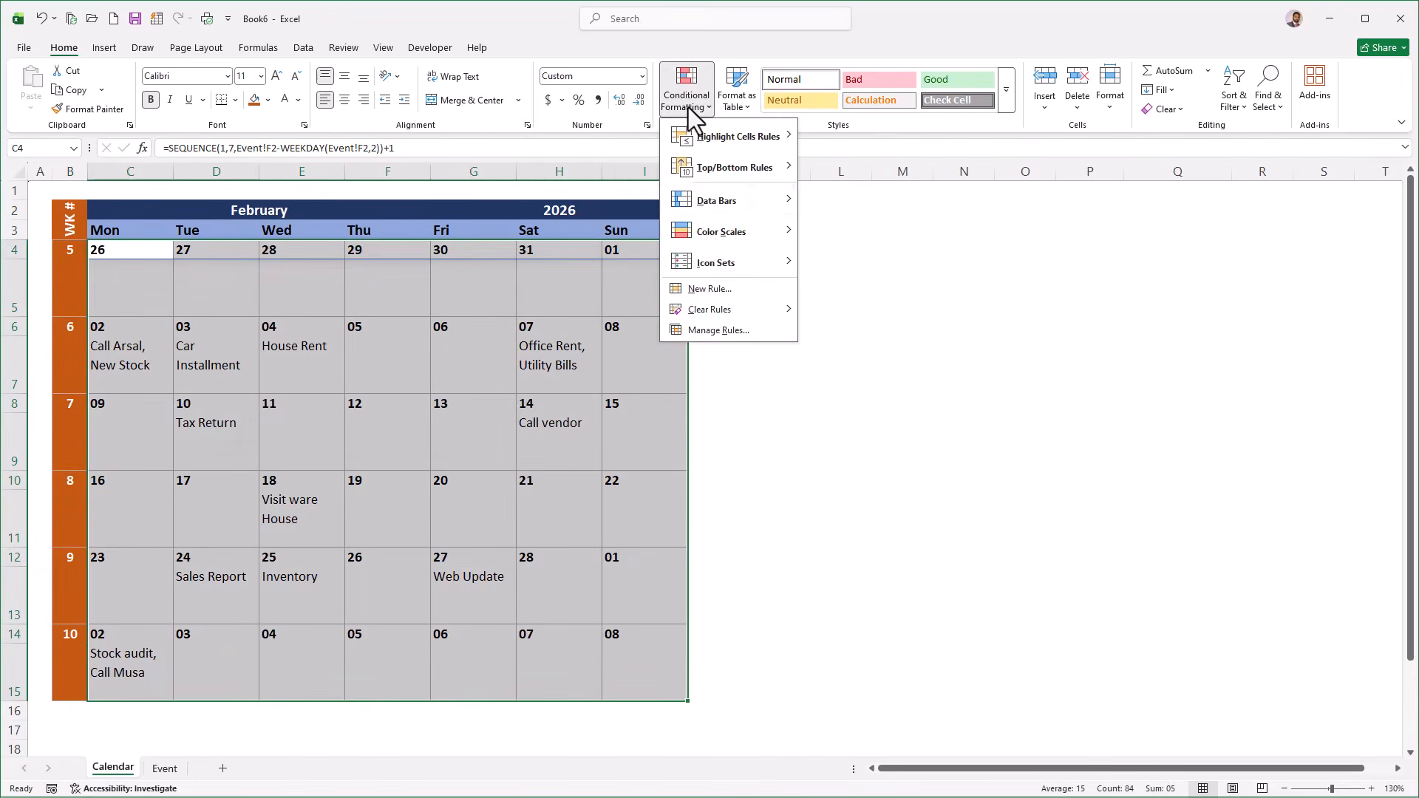
left_click(724, 294)
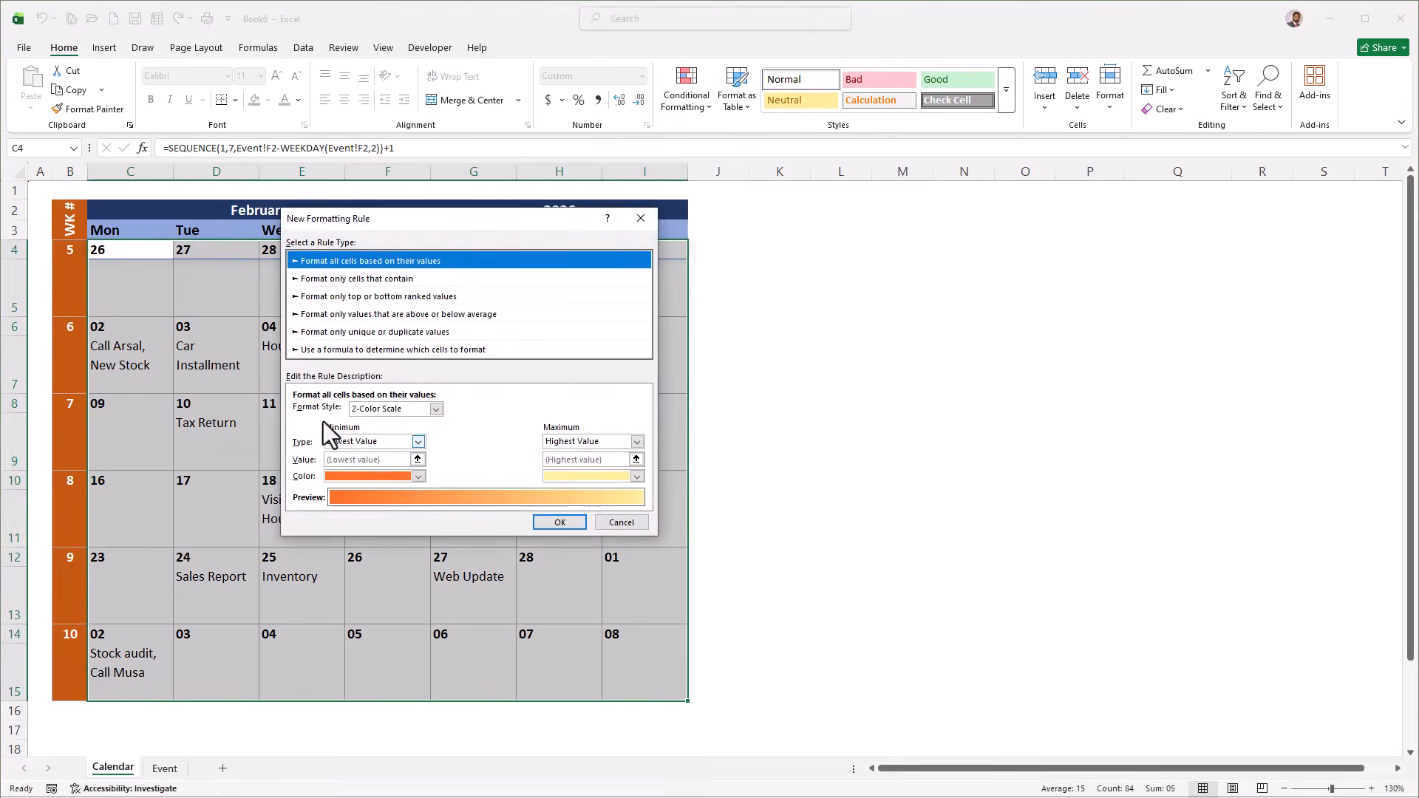
left_click(323, 352)
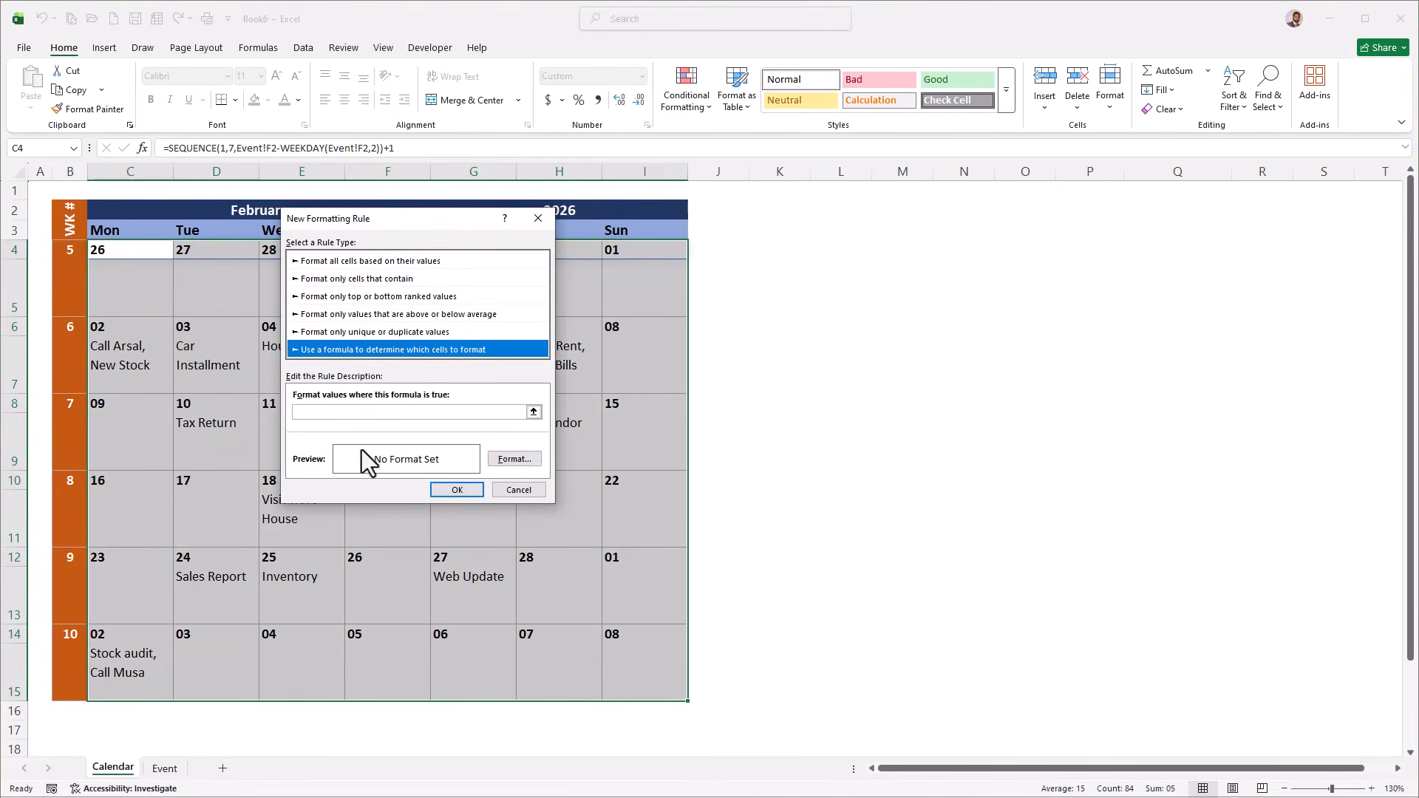
left_click(473, 412)
type("=")
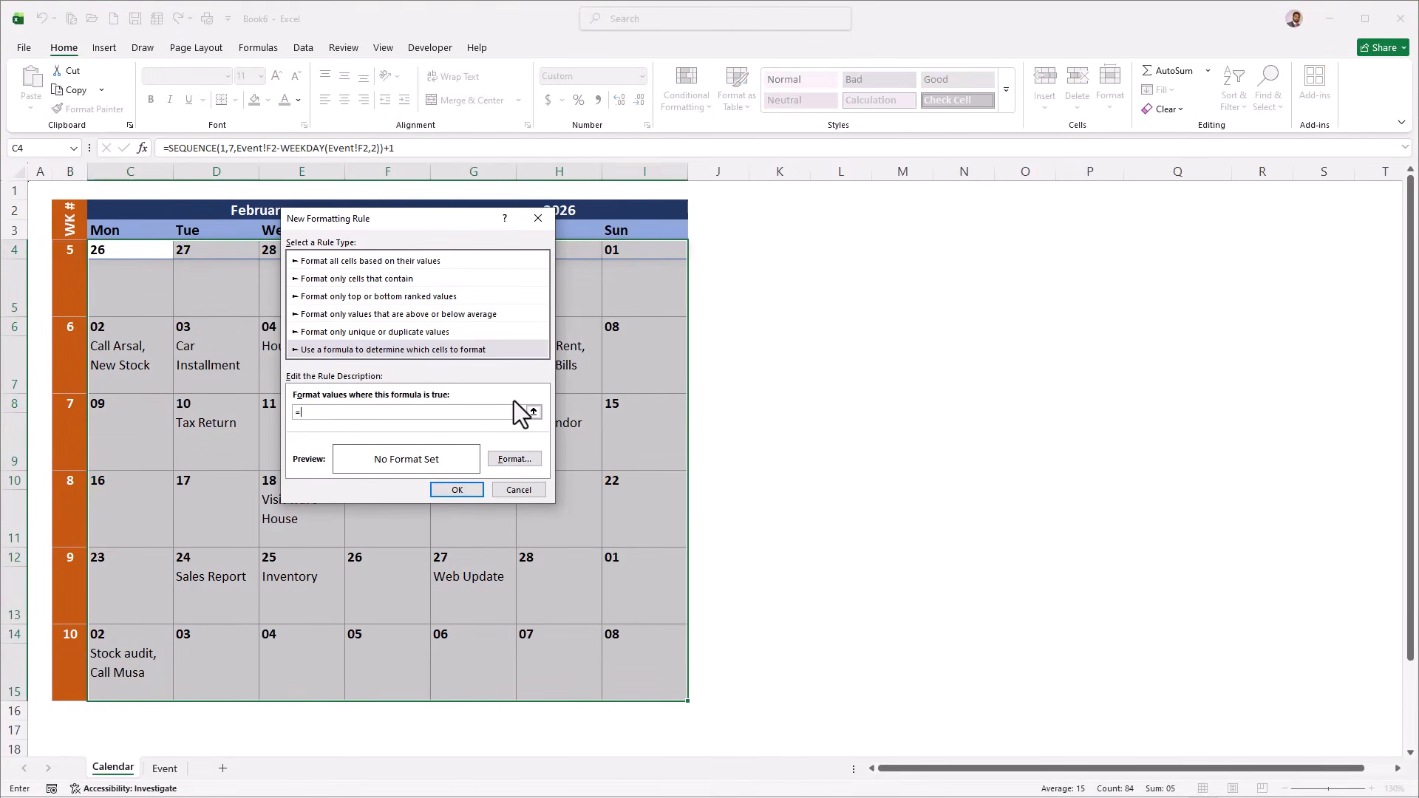
left_click(133, 253)
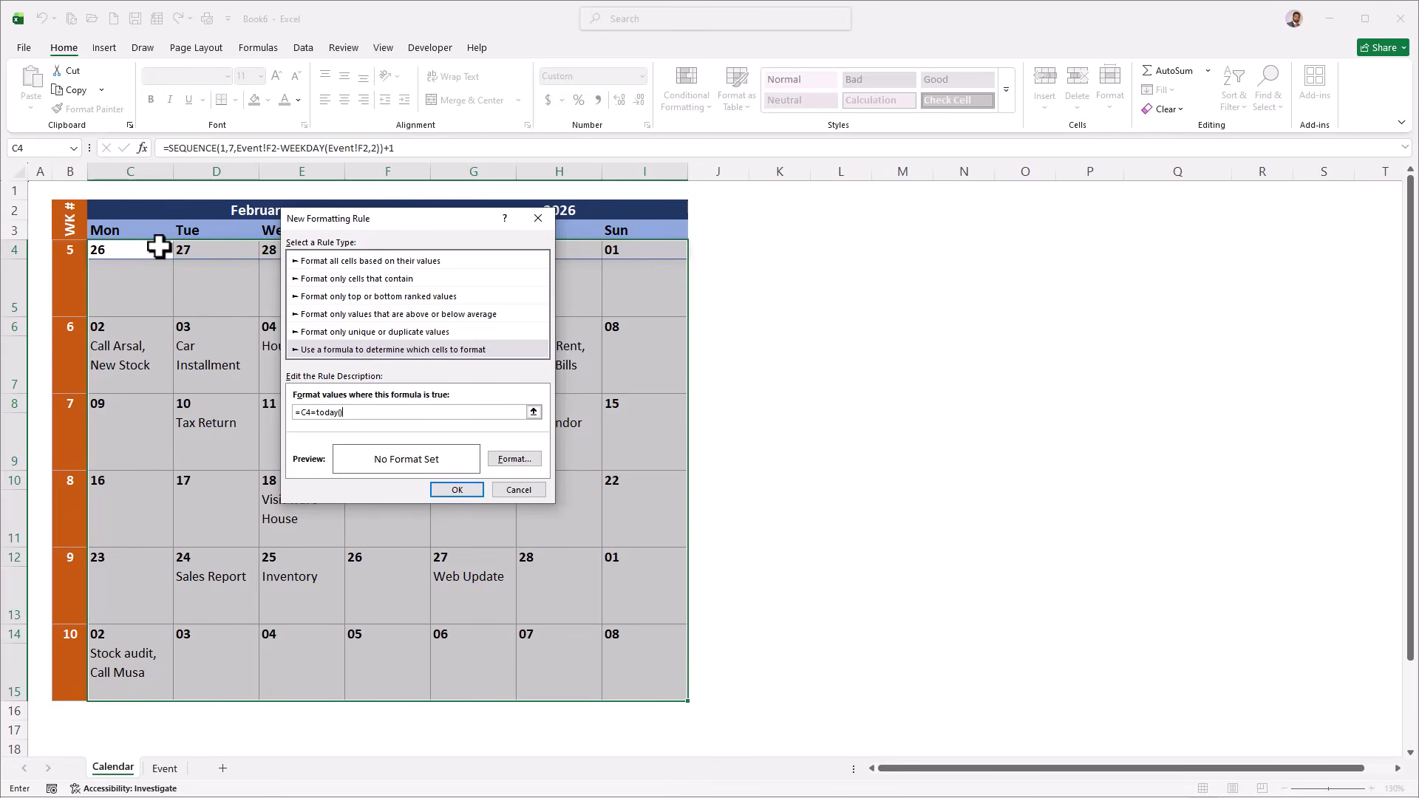
Give the today rule a bold italic font, double underline and gold fill, and apply it to the calendar.
left_click(515, 460)
left_click(325, 332)
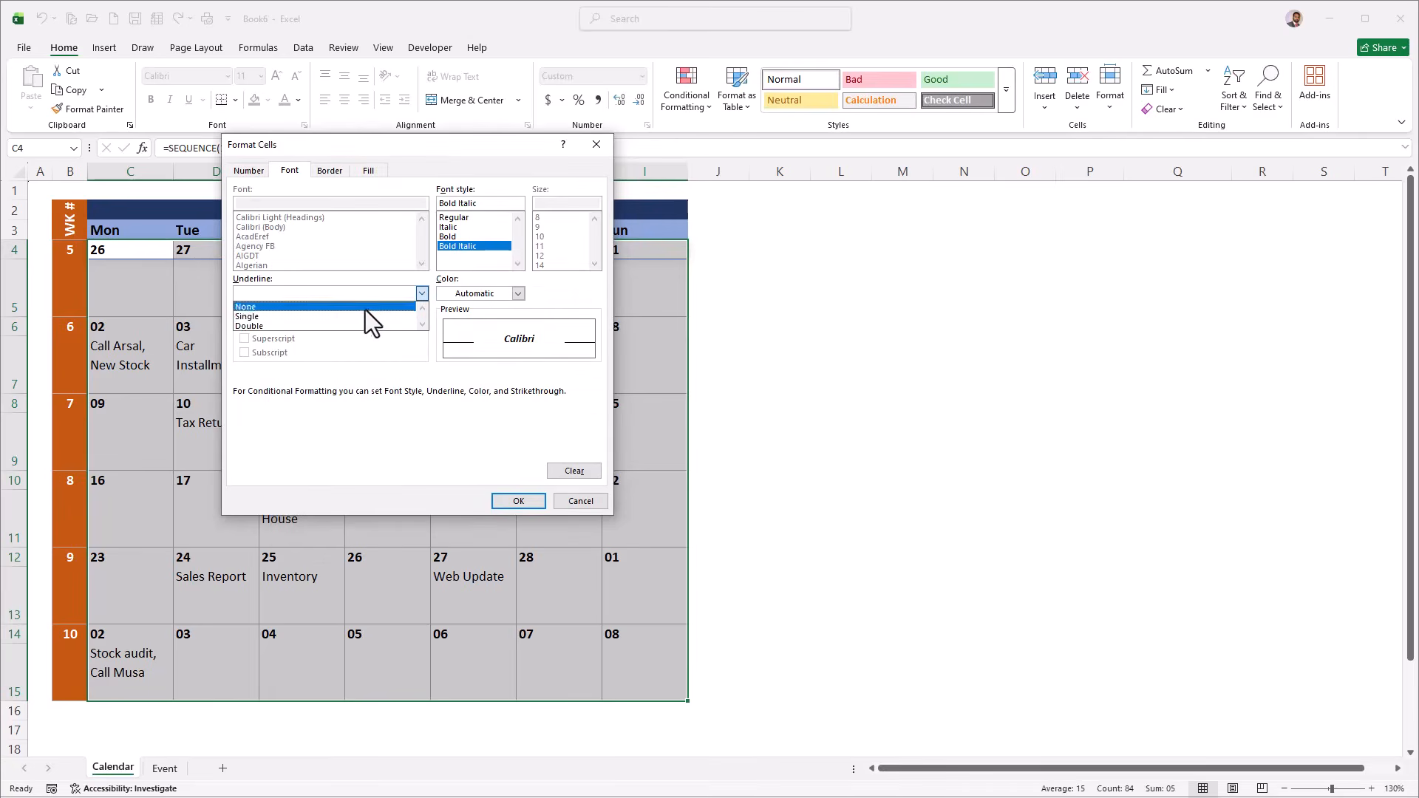
left_click(334, 329)
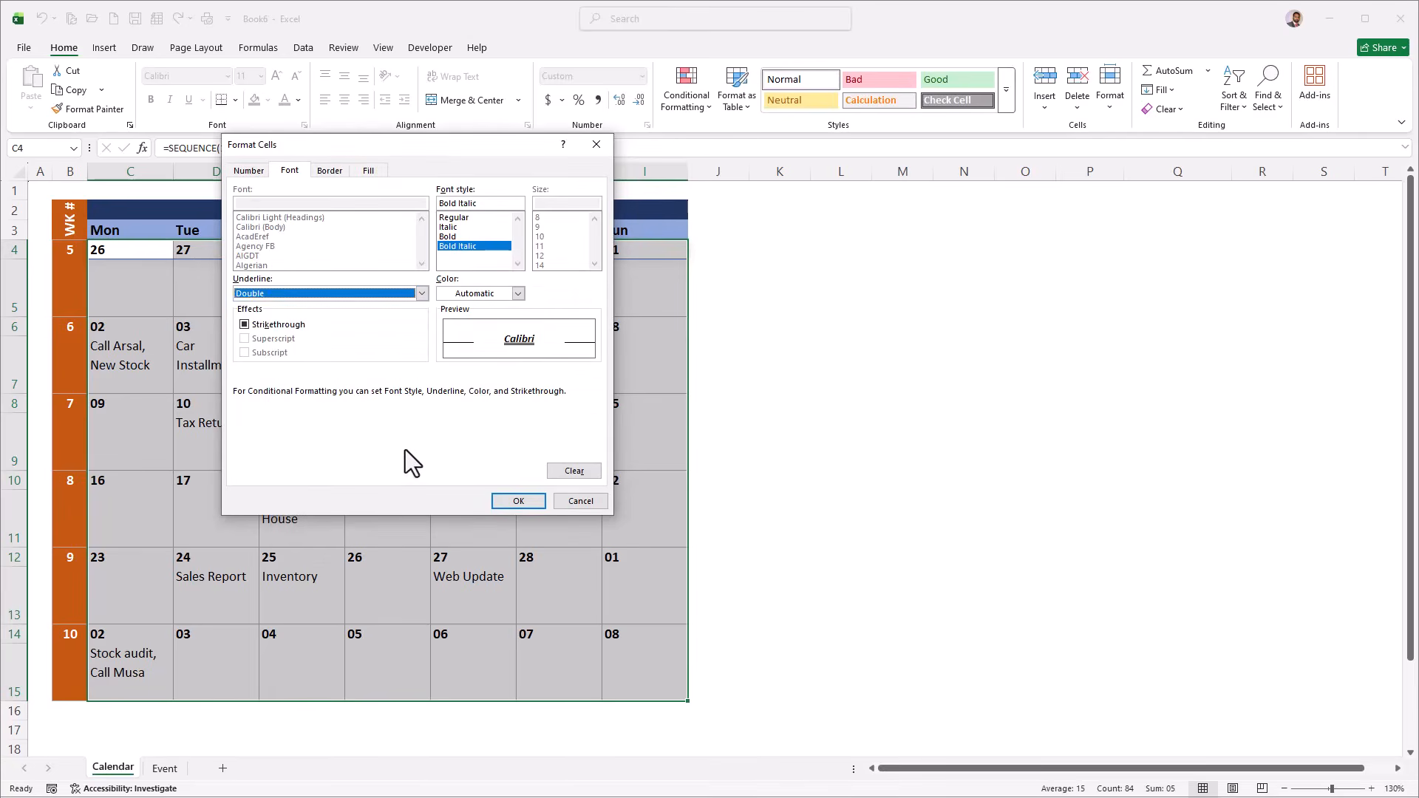
left_click(505, 501)
left_click(481, 481)
left_click(450, 495)
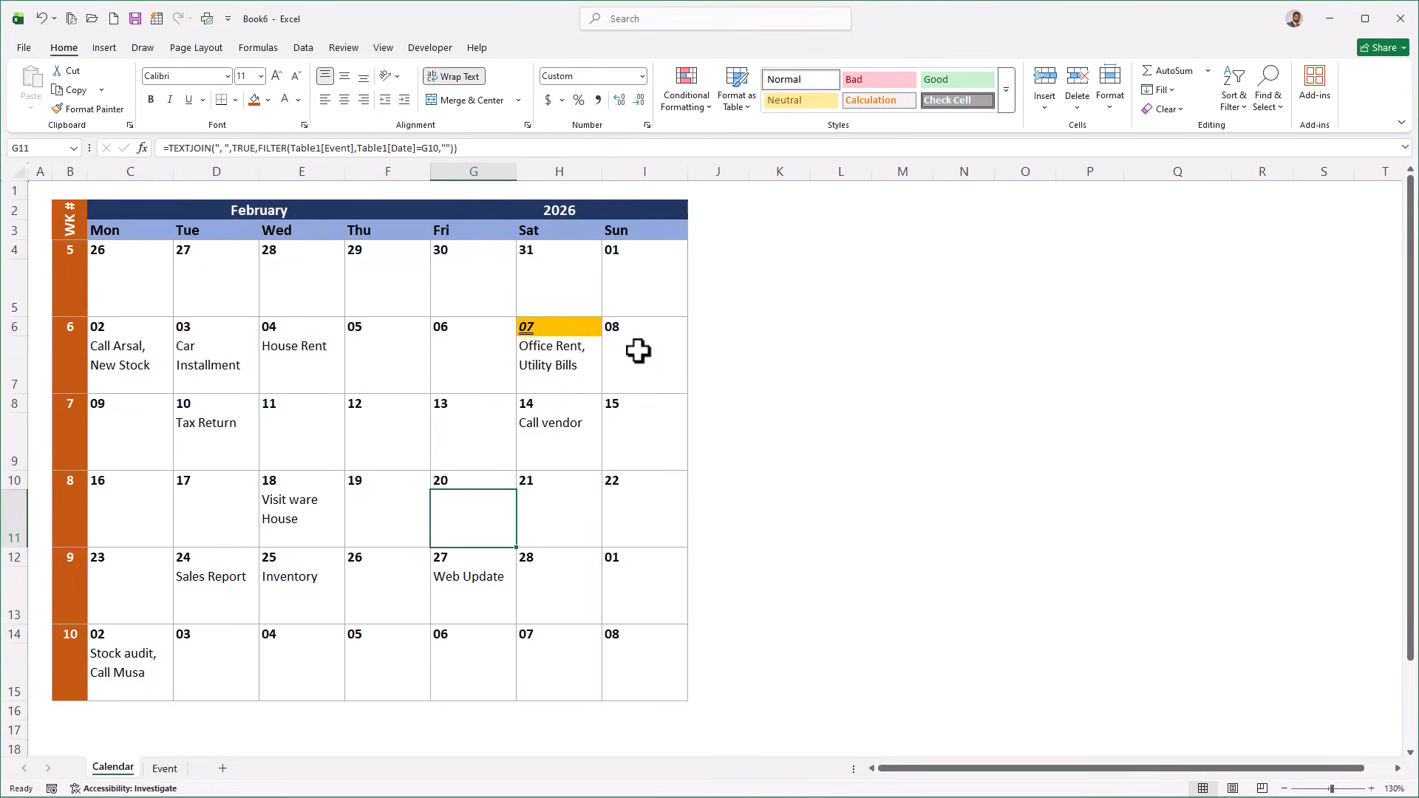
Test the month drop-down in C2 by choosing June and returning it to February.
left_click(377, 210)
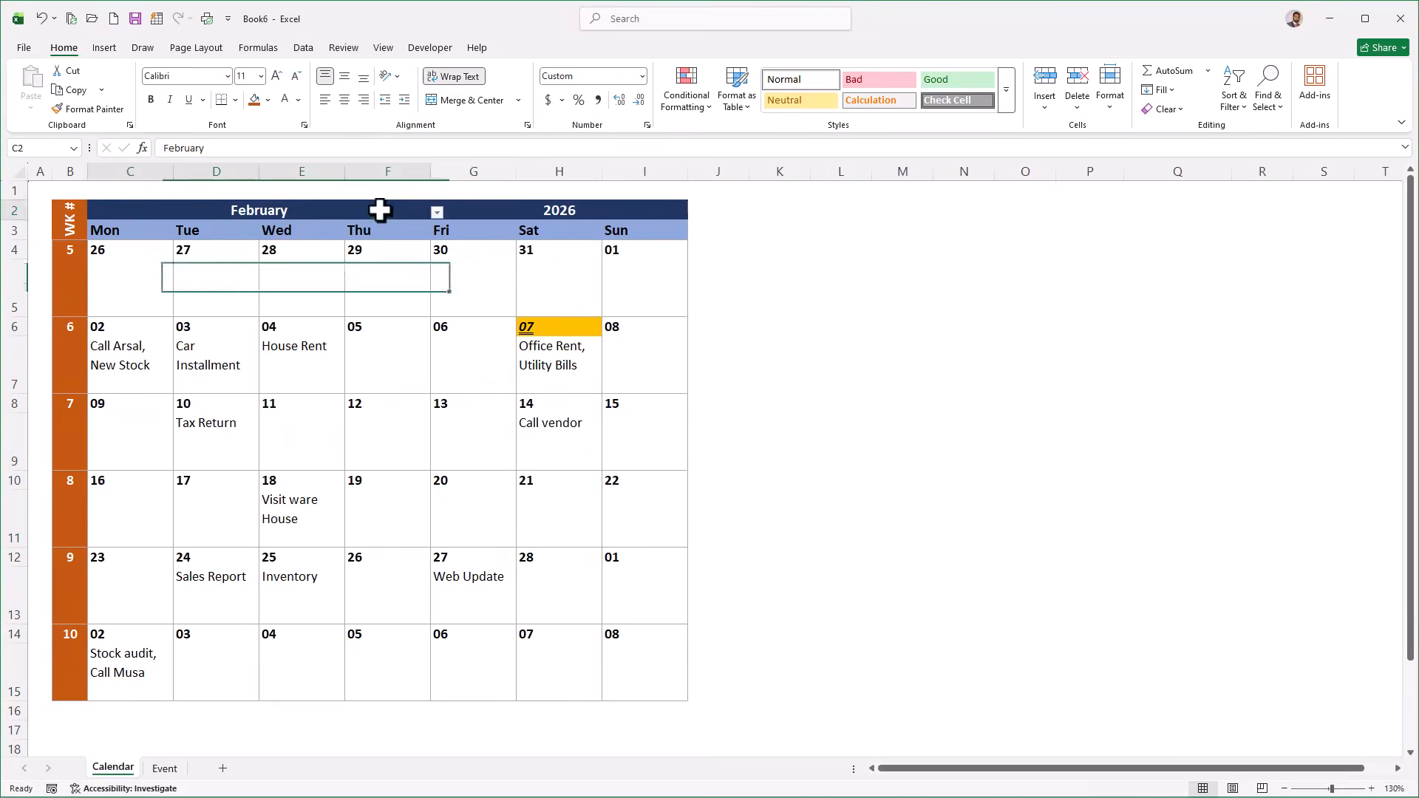
left_click(437, 212)
left_click(285, 277)
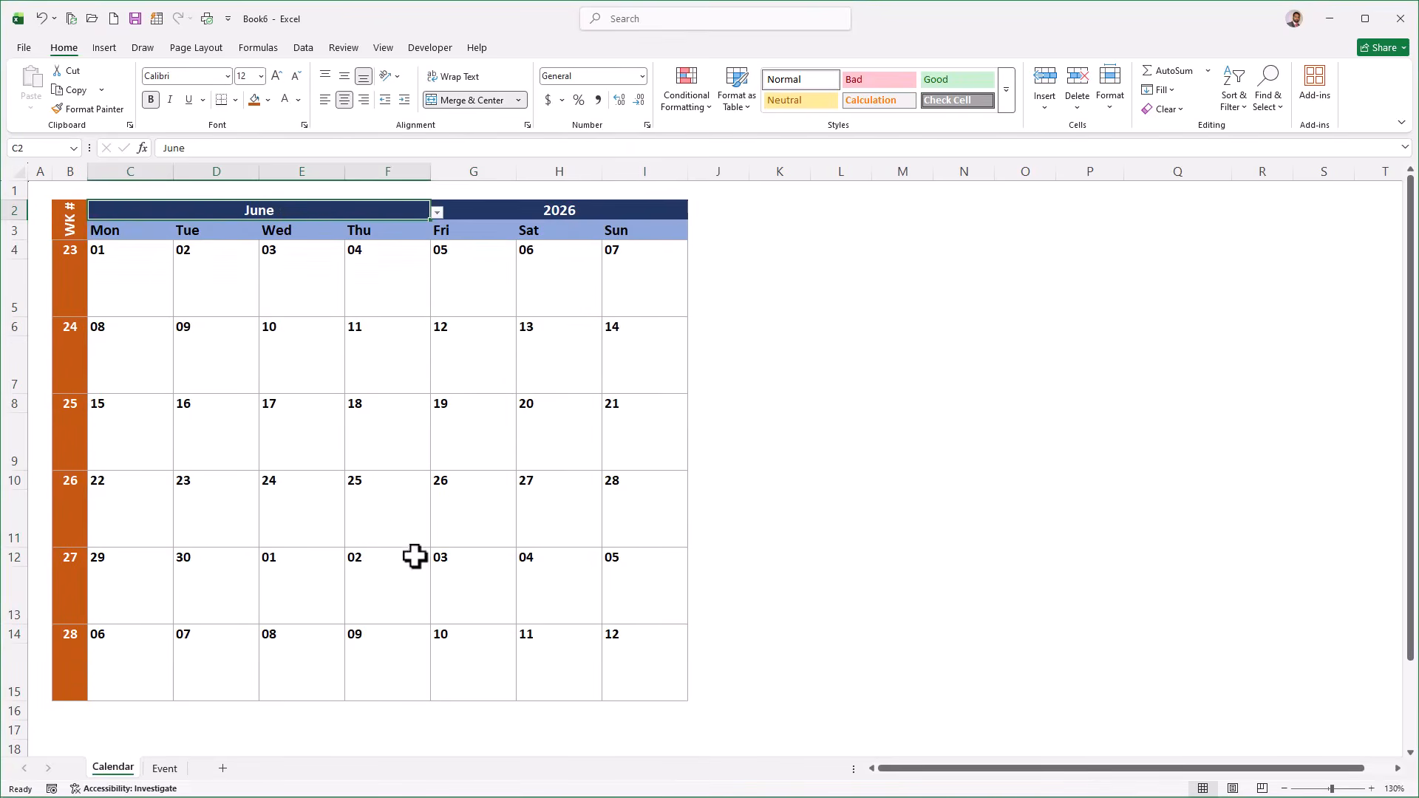
left_click(437, 212)
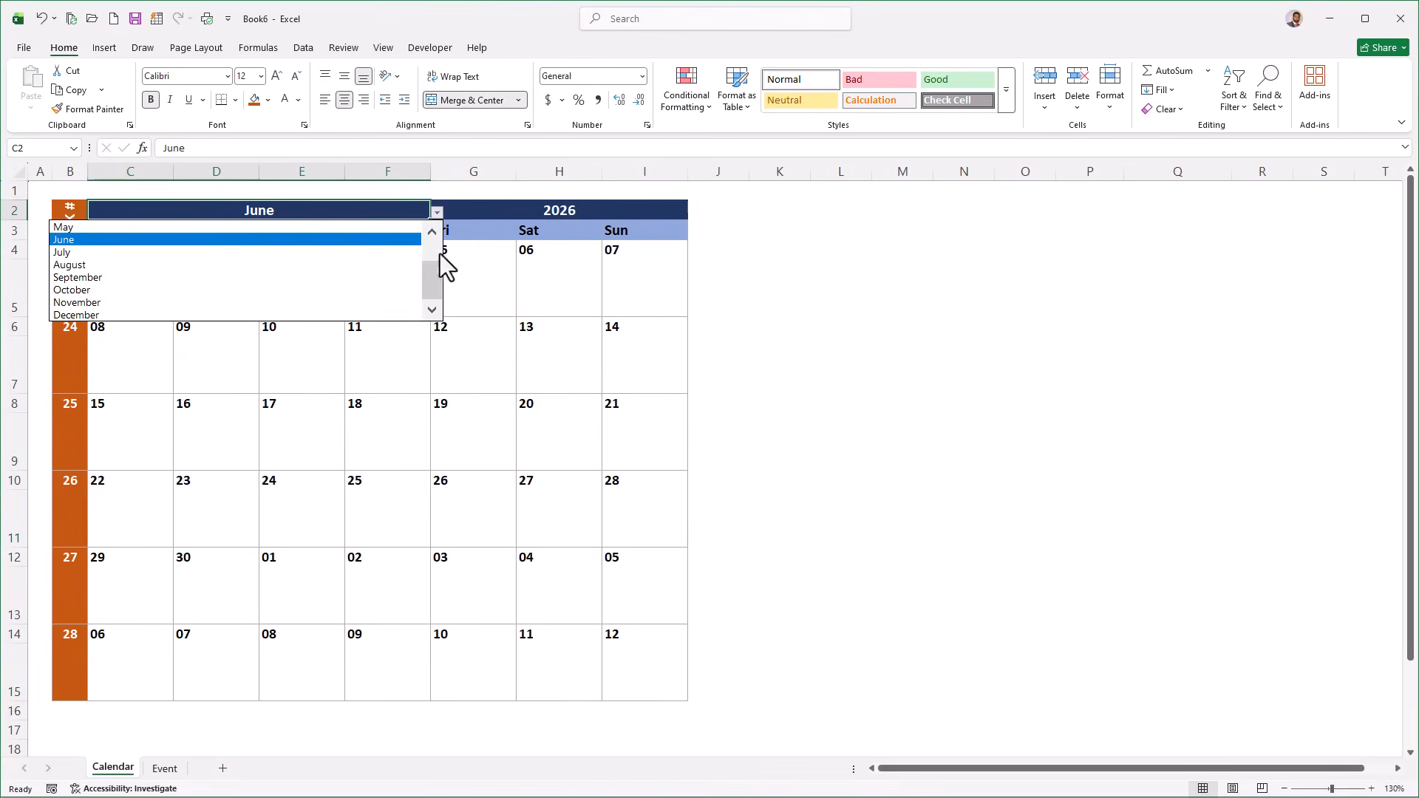
left_click_drag(433, 281, 432, 235)
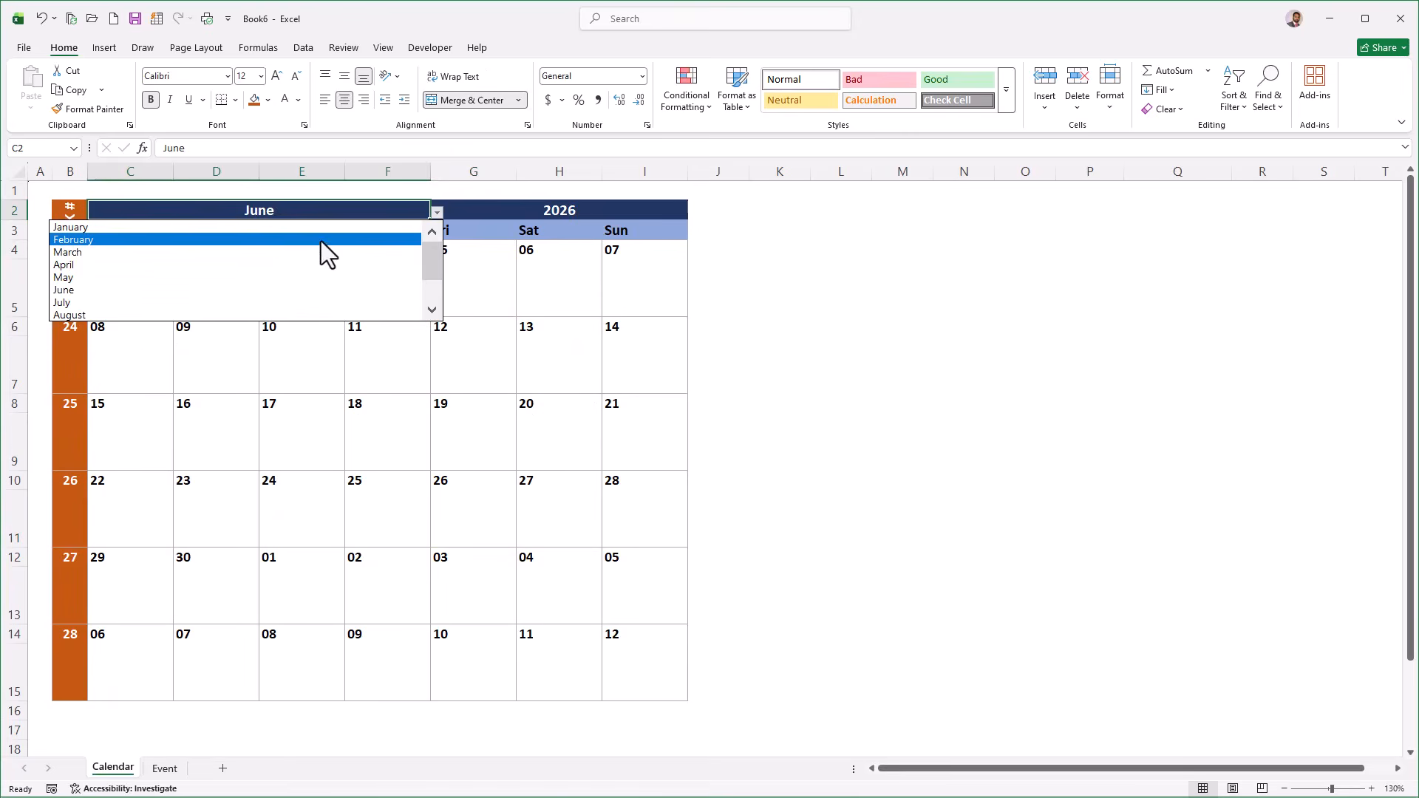
left_click(321, 241)
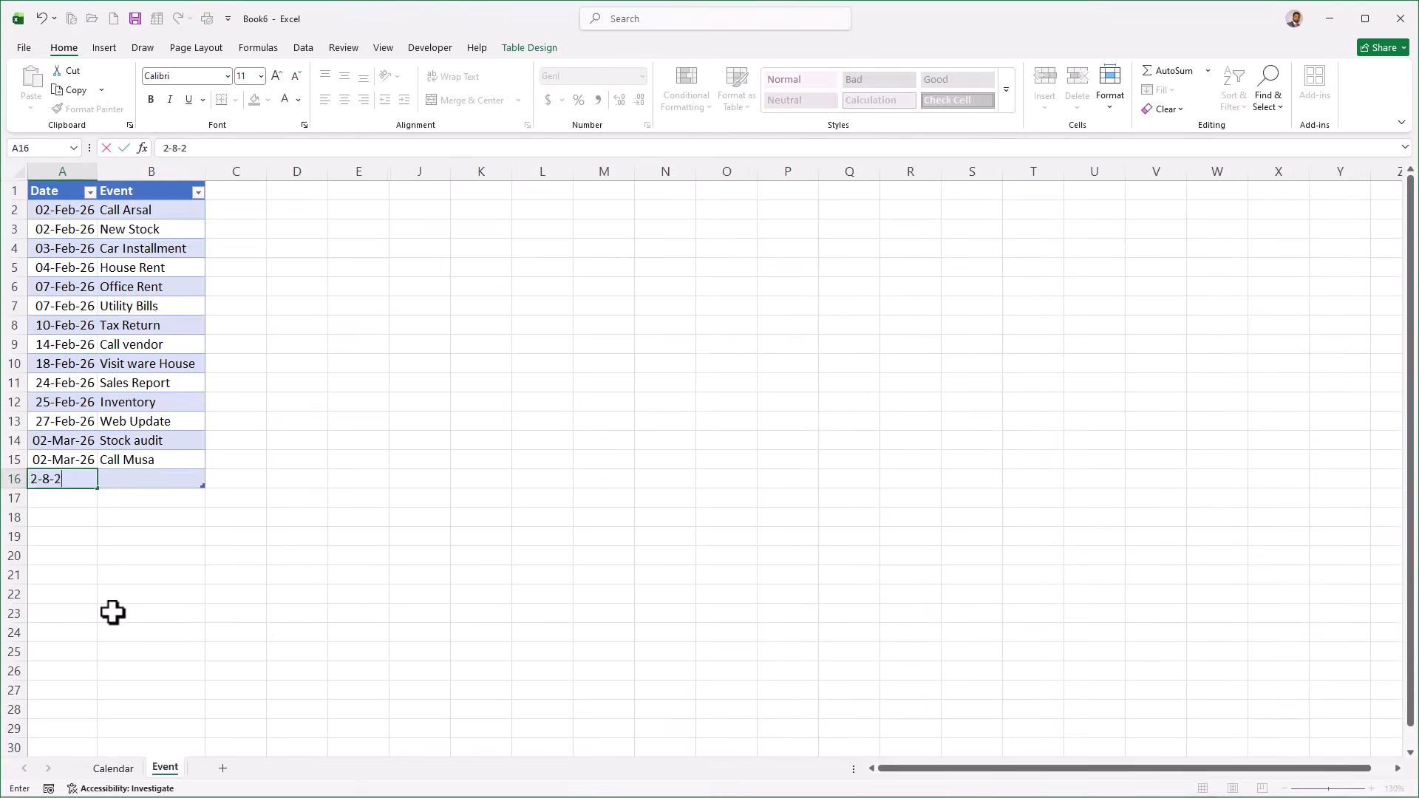
Complete the 08-Feb-26 entry with the event Head Office Meeting and check it on the Calendar sheet.
key("Tab")
type("Head Office Meeting")
key("Return")
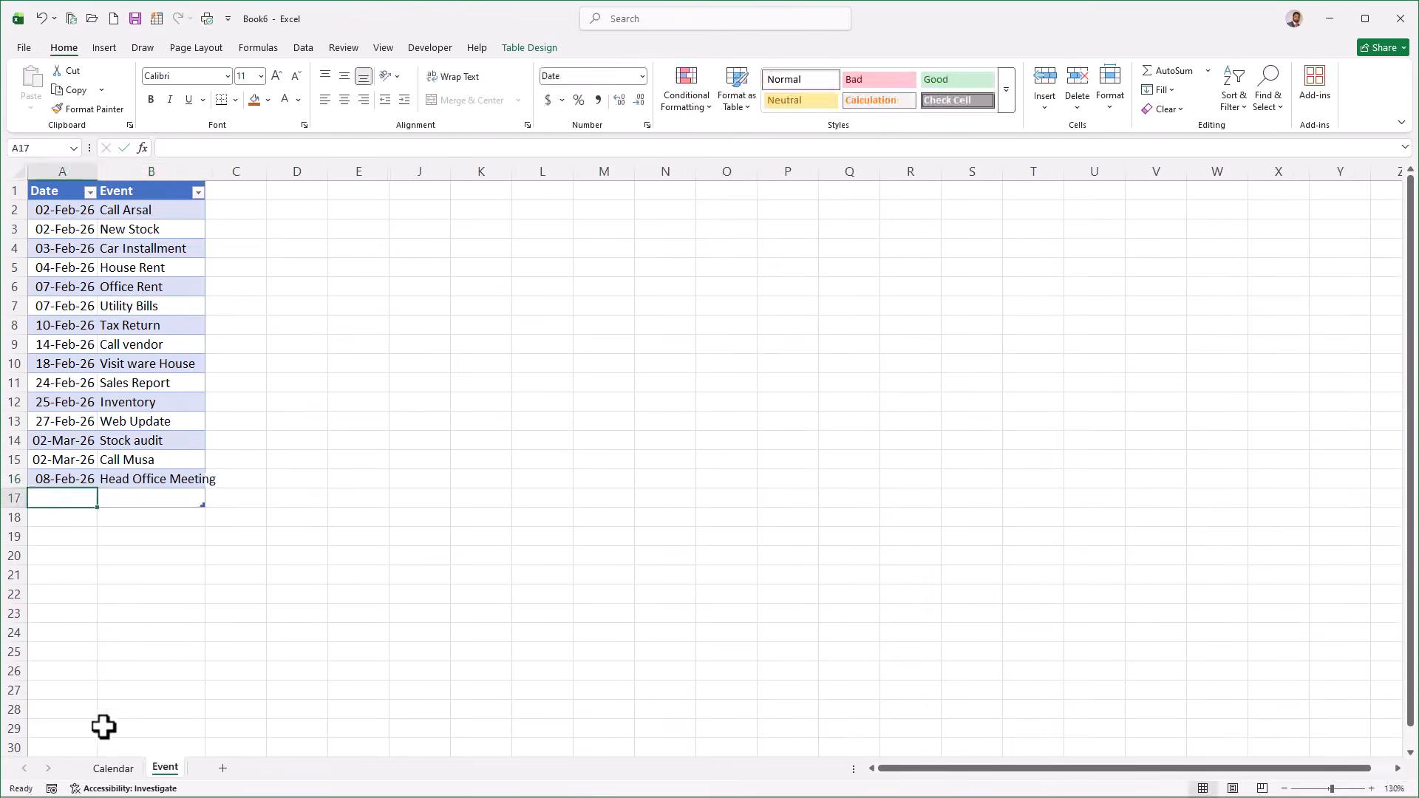
left_click(113, 769)
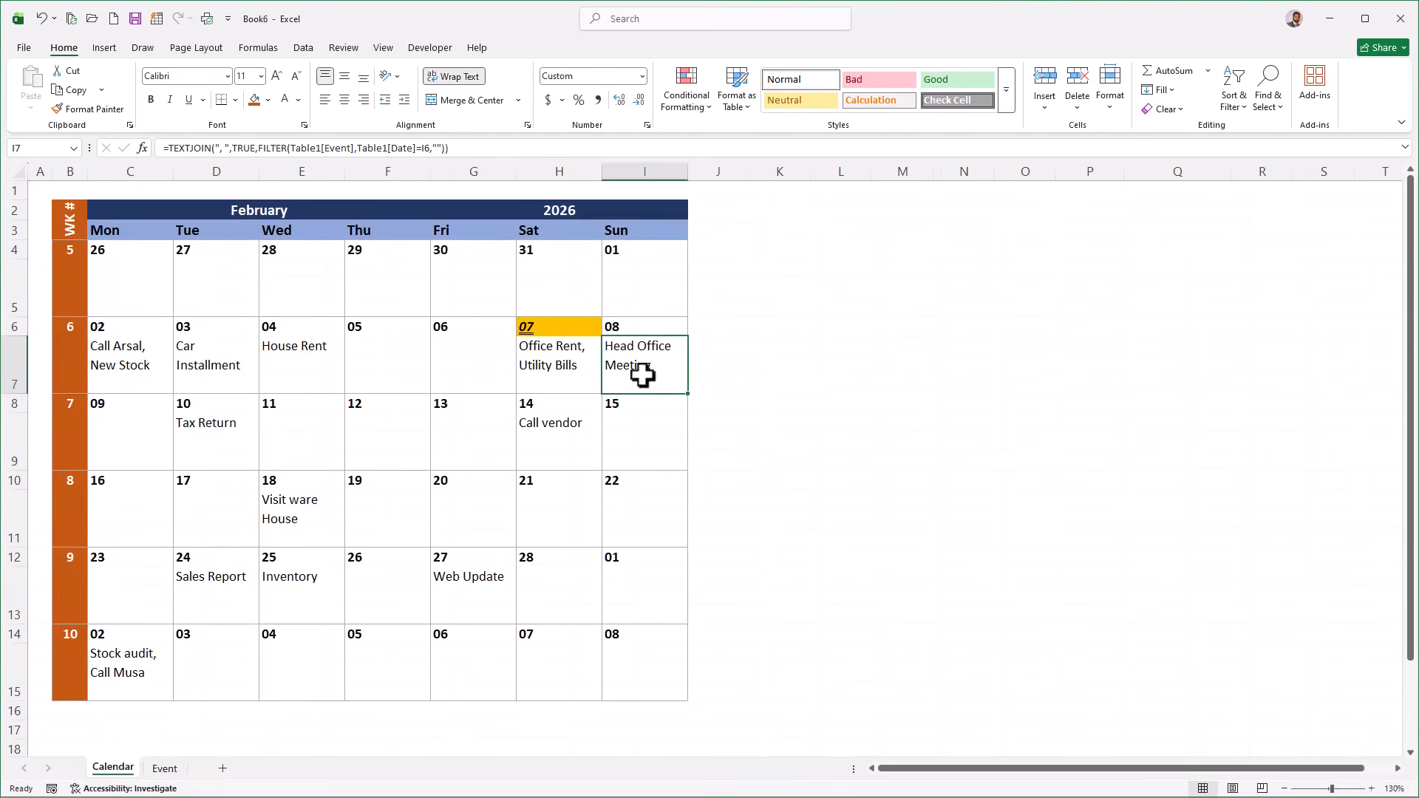
left_click(384, 457)
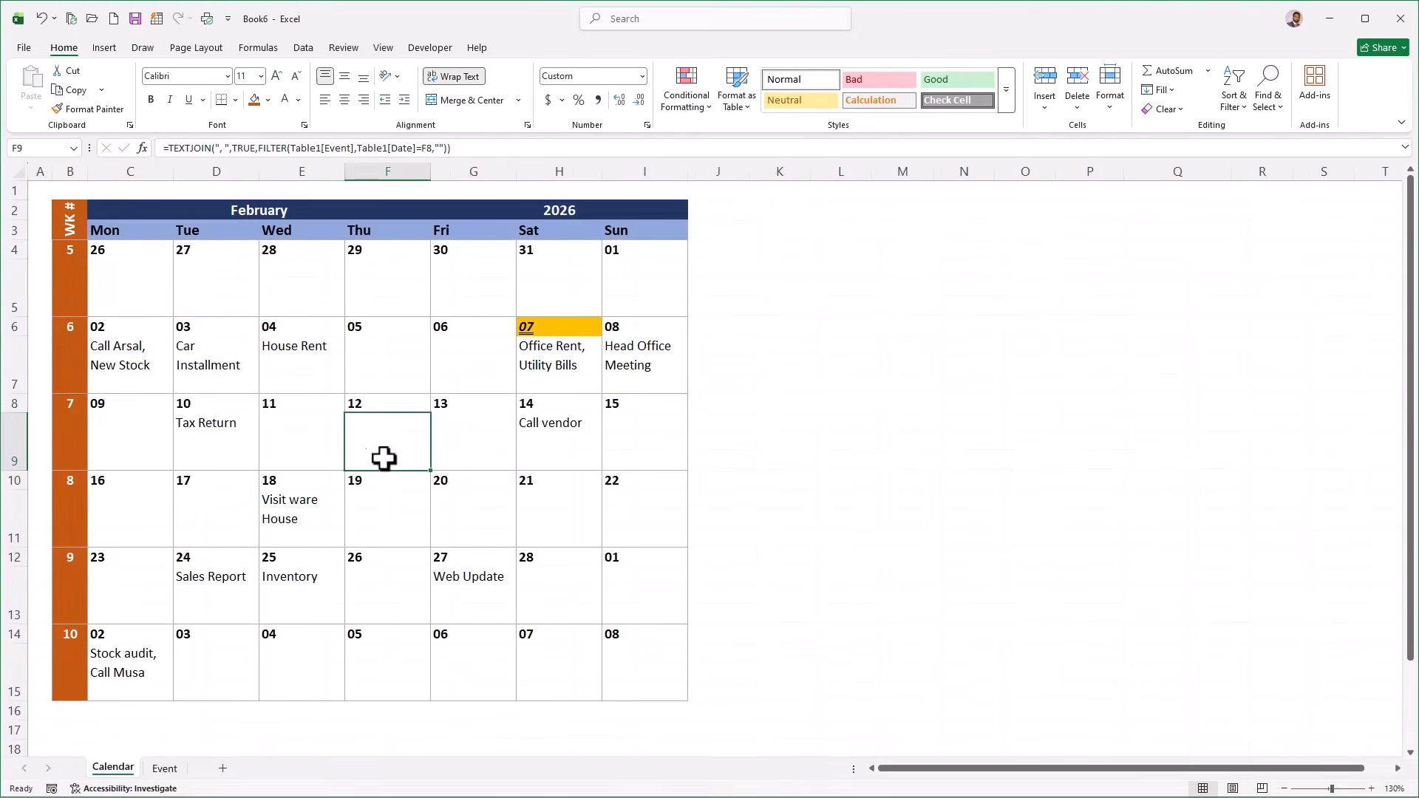
Add a 12-Feb-26 entry with the event Store Record to the Event table and return to the Calendar sheet.
left_click(164, 769)
type("2-12-")
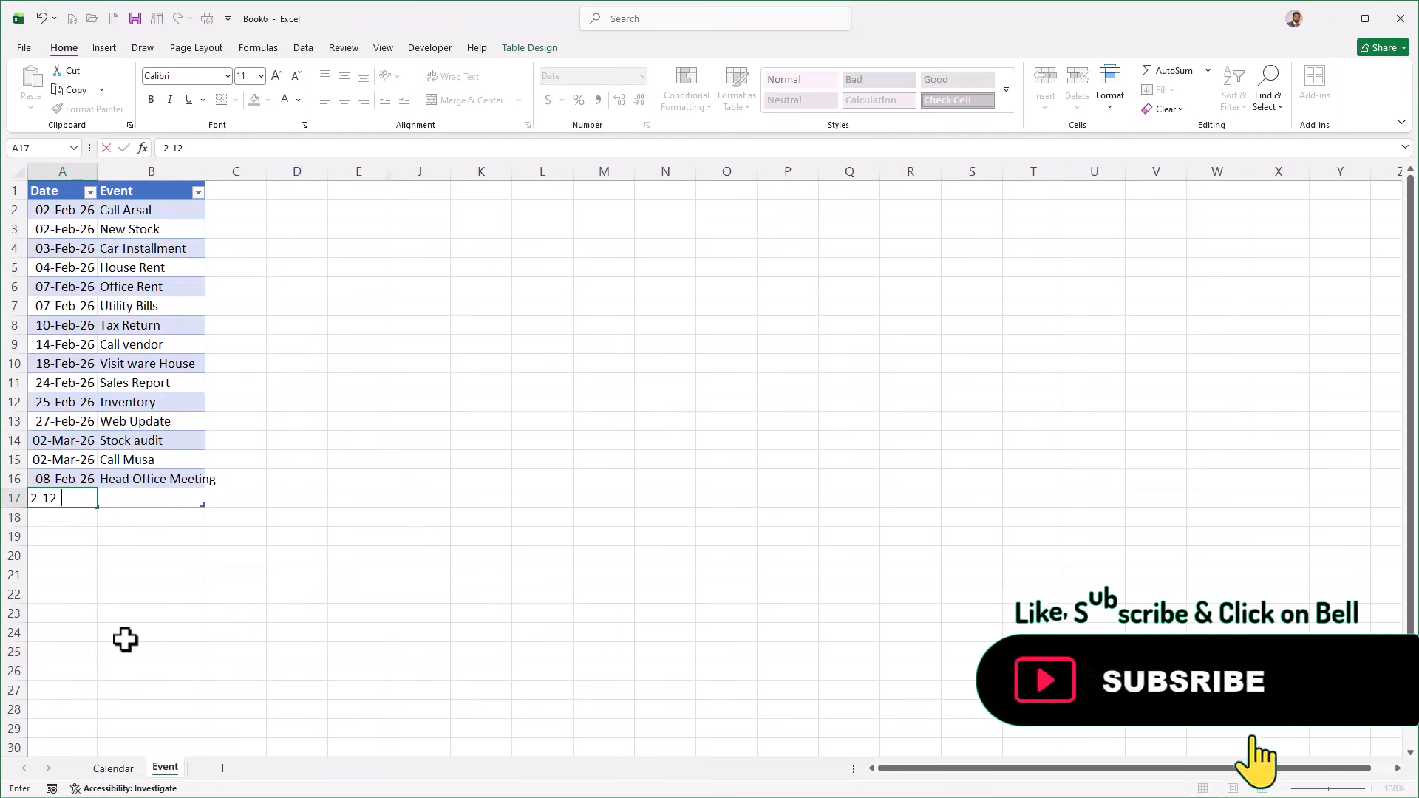
type("26")
key("Tab")
type("S")
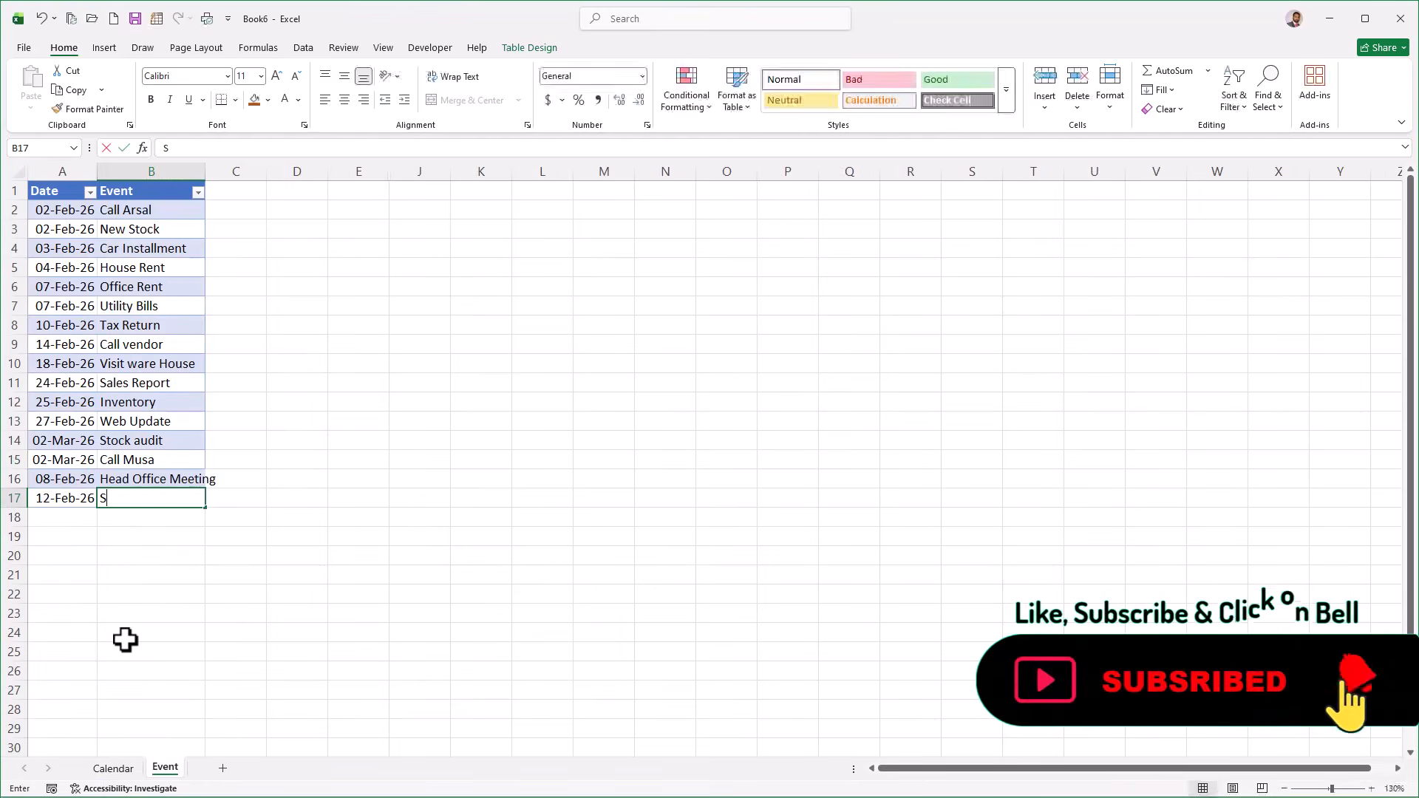
type("tore ")
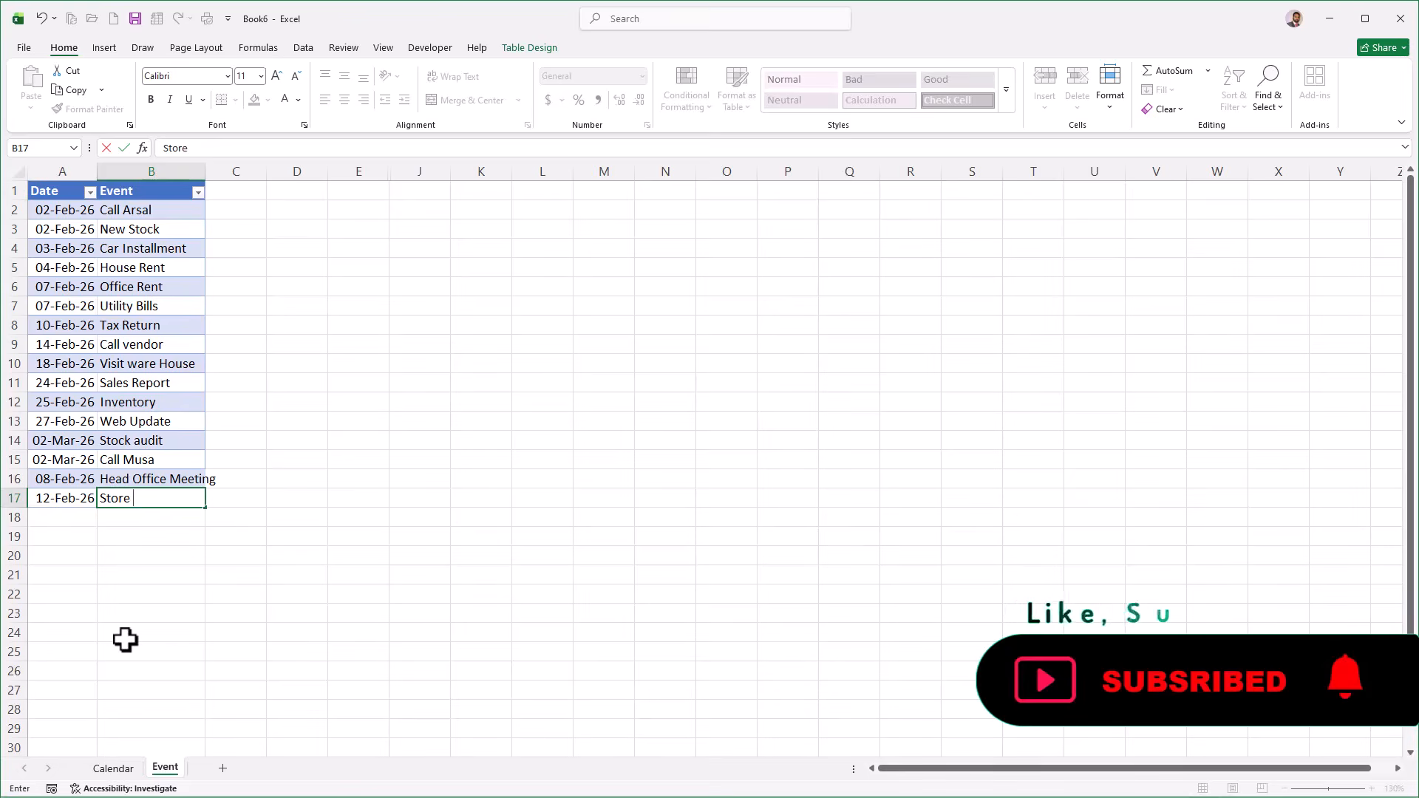
type("Record")
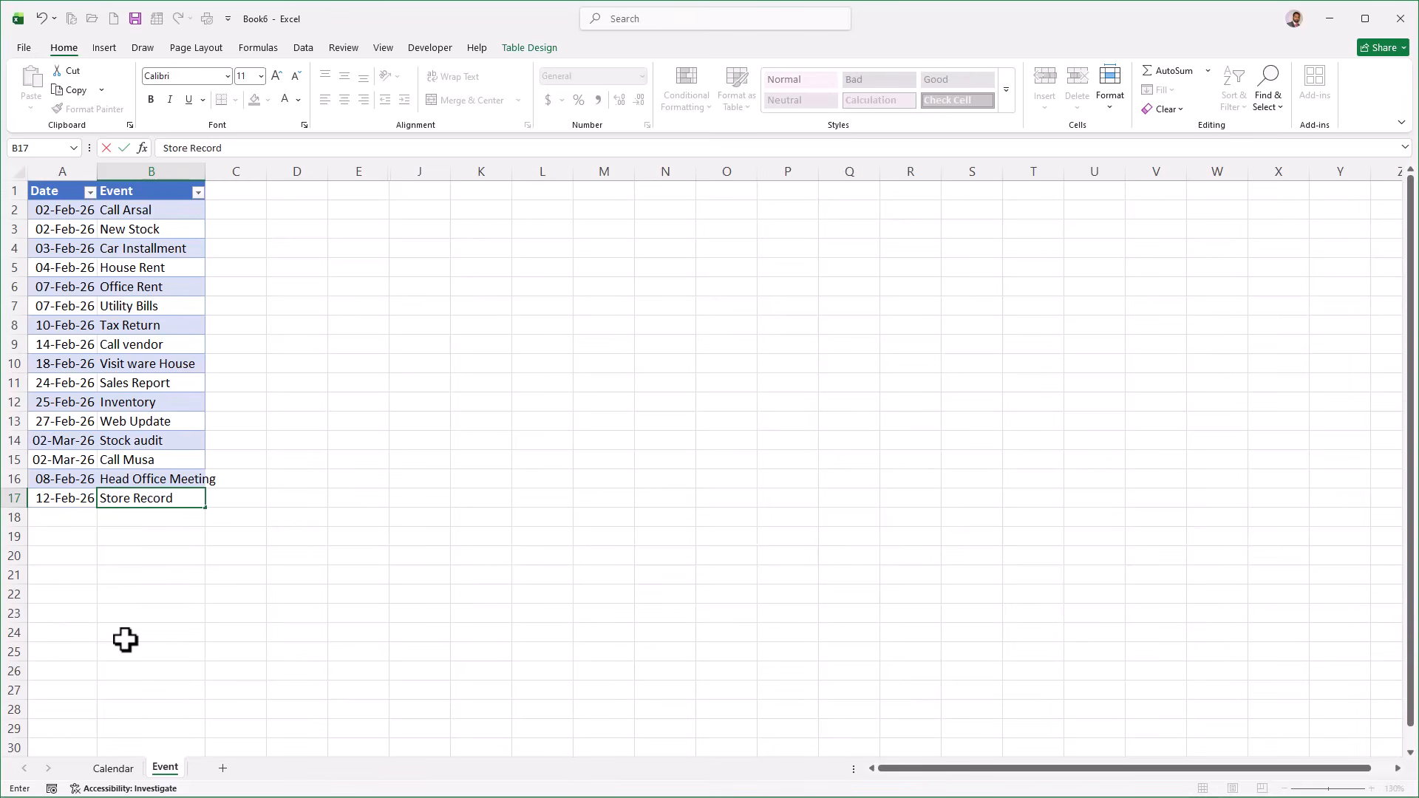
left_click(113, 769)
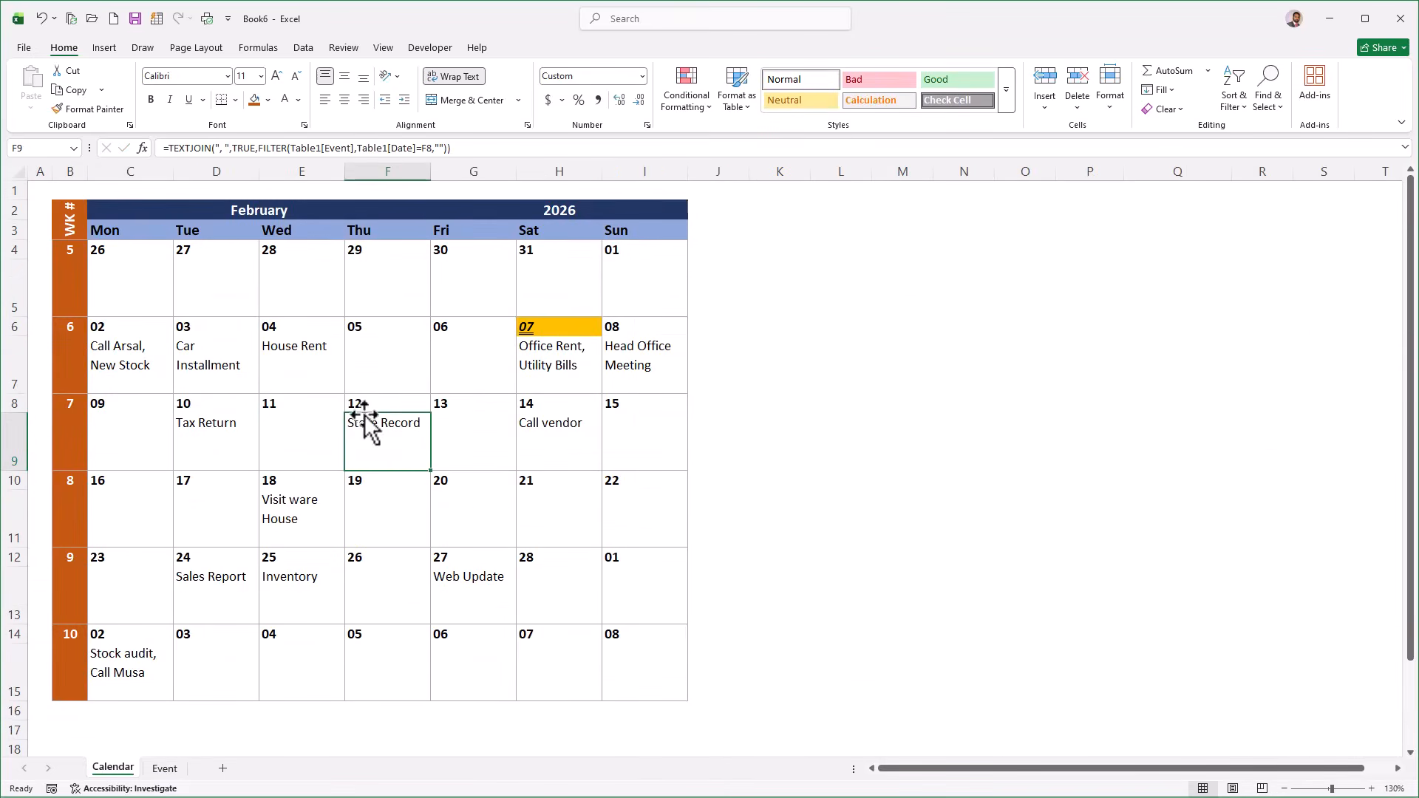